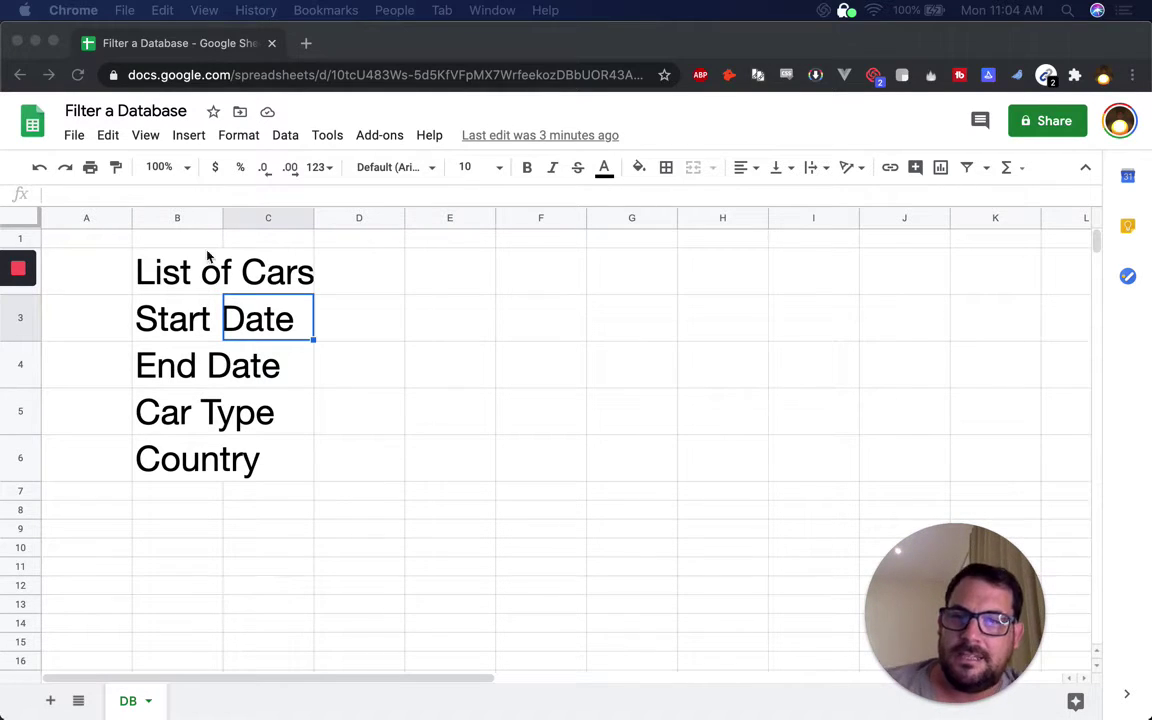
Widen column B so the longest note, List of Cars, fits within the column.
left_click(186, 280)
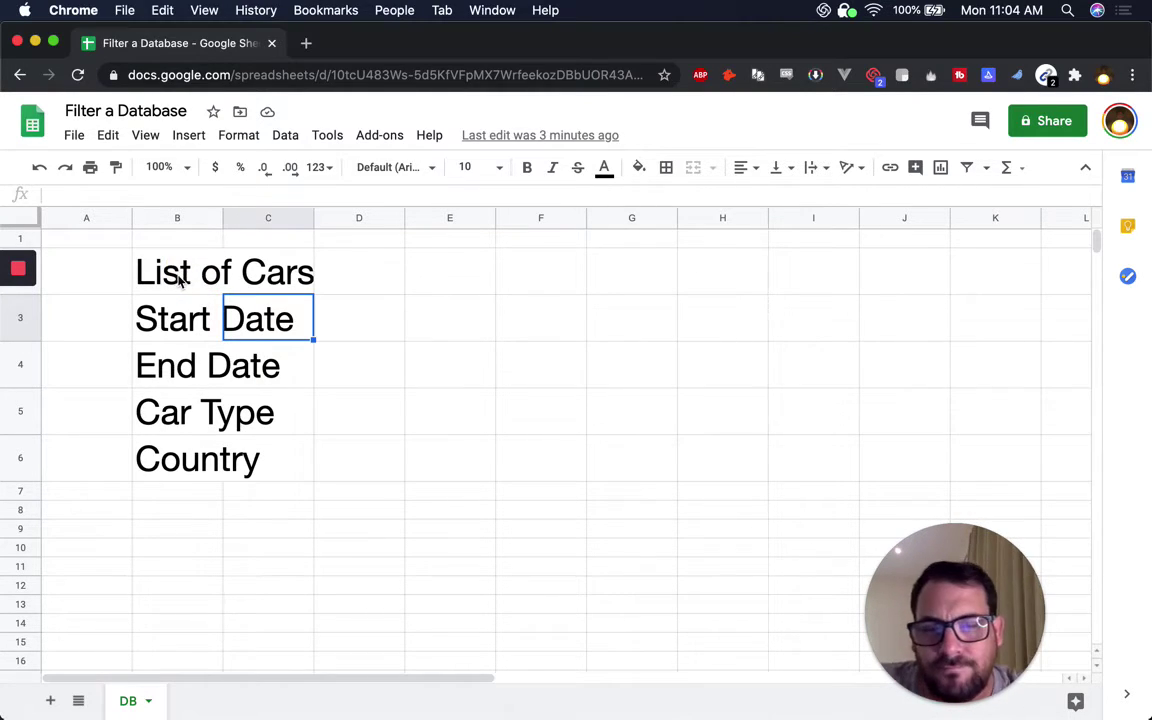
left_click(181, 280)
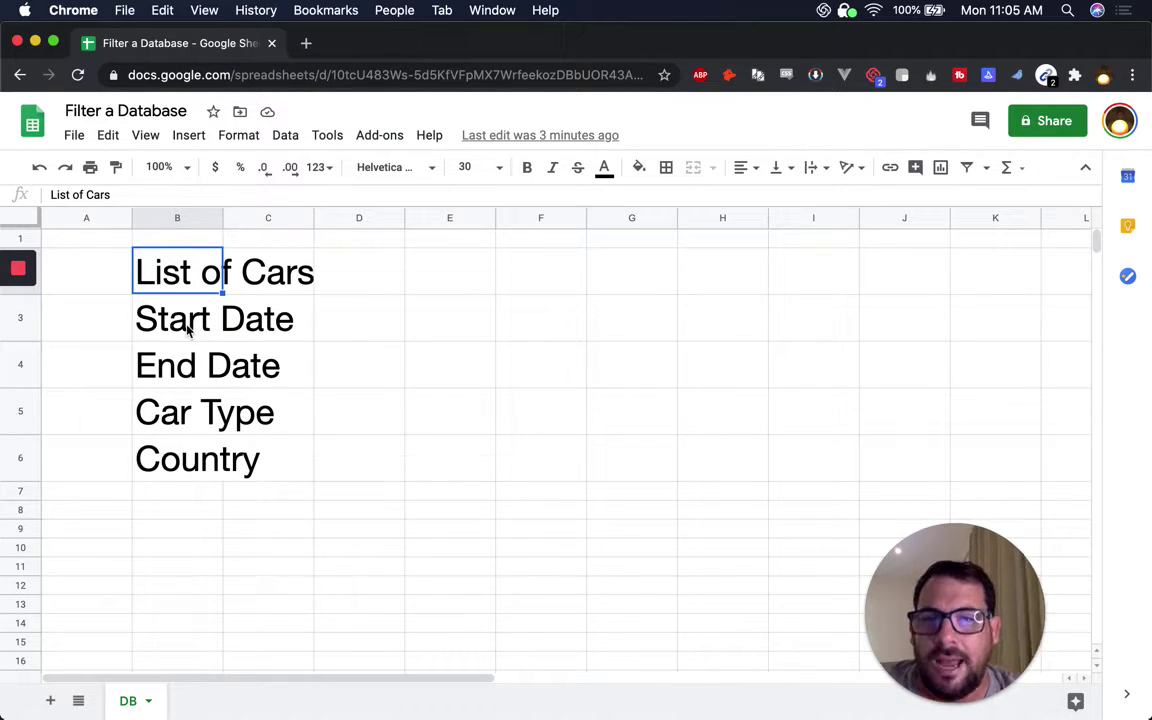
left_click(187, 330)
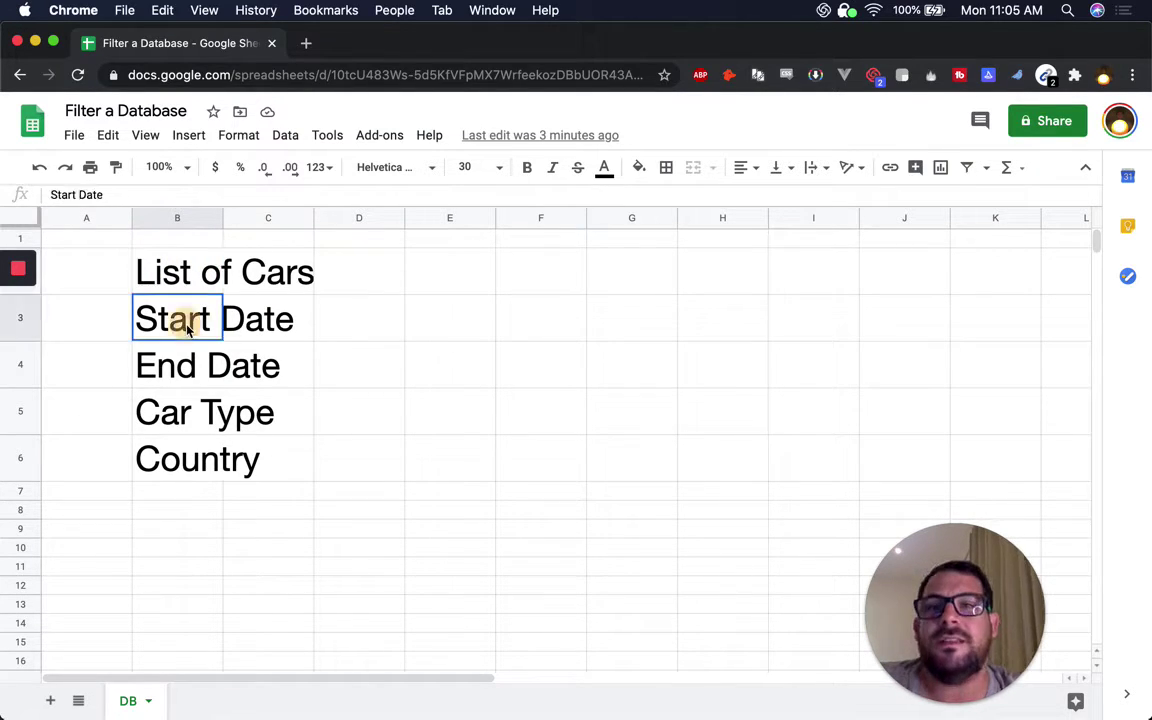
left_click(163, 385)
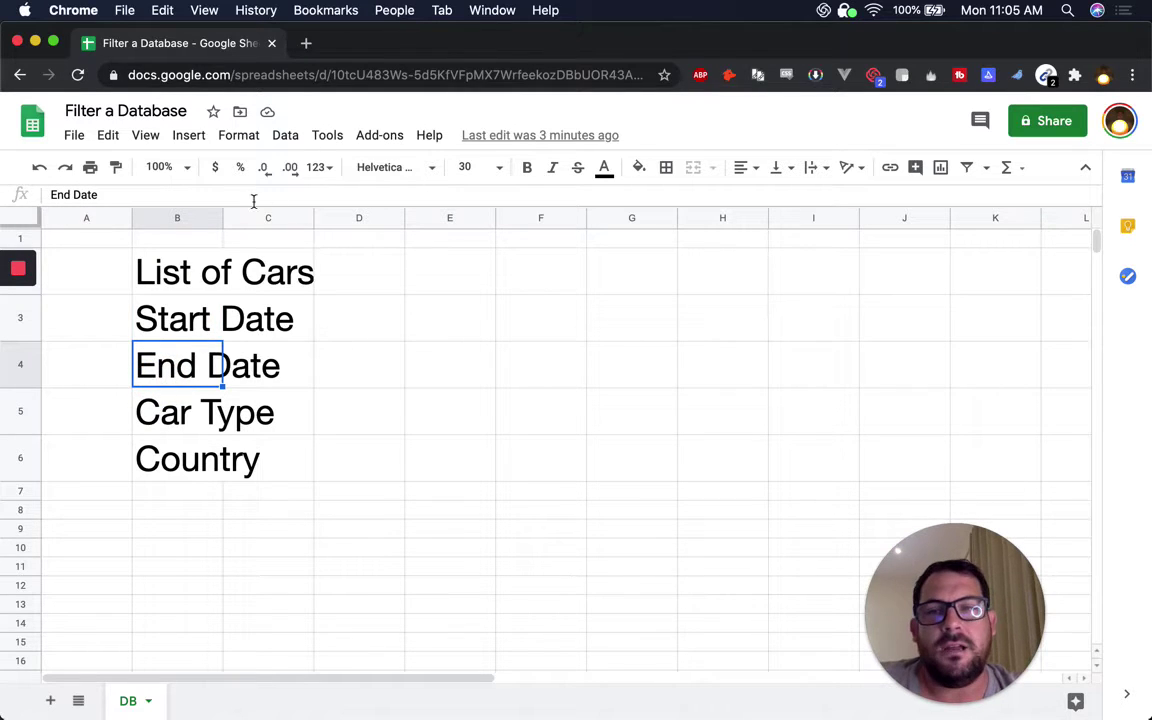
left_click(225, 220)
left_click_drag(225, 220, 201, 236)
left_click(201, 236)
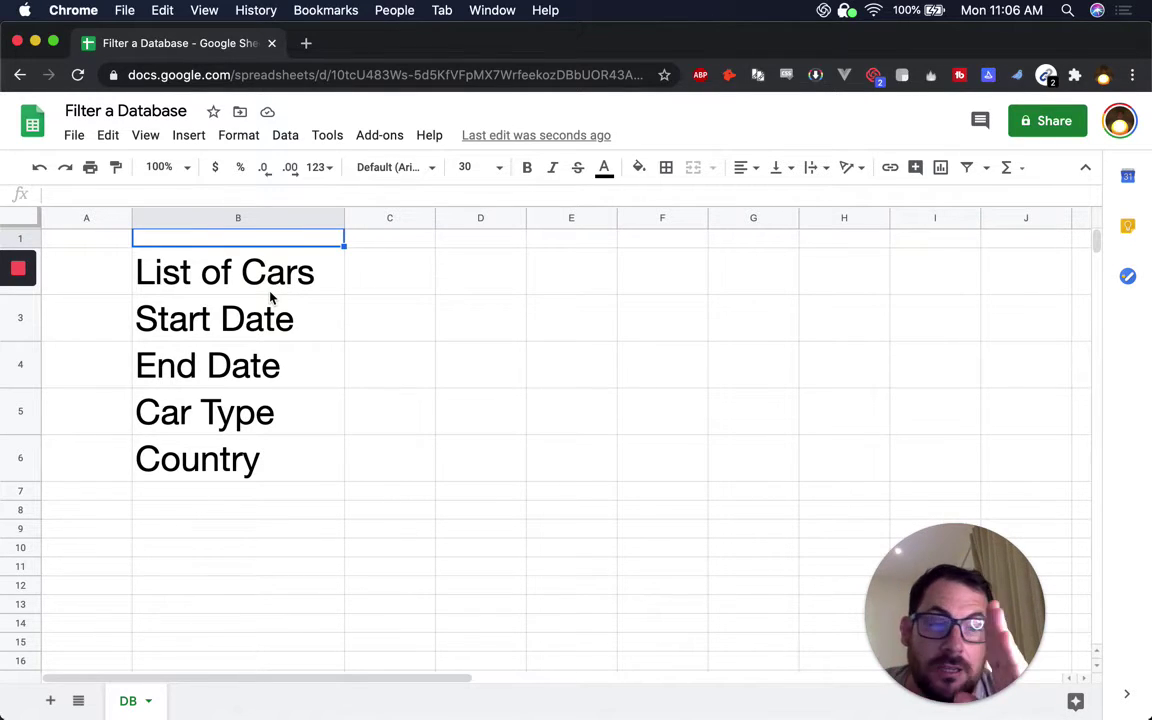
Review the listed filter criteria from Start Date to Country, and the ID, Date, Type and Country columns of the DB sheet.
left_click(320, 317)
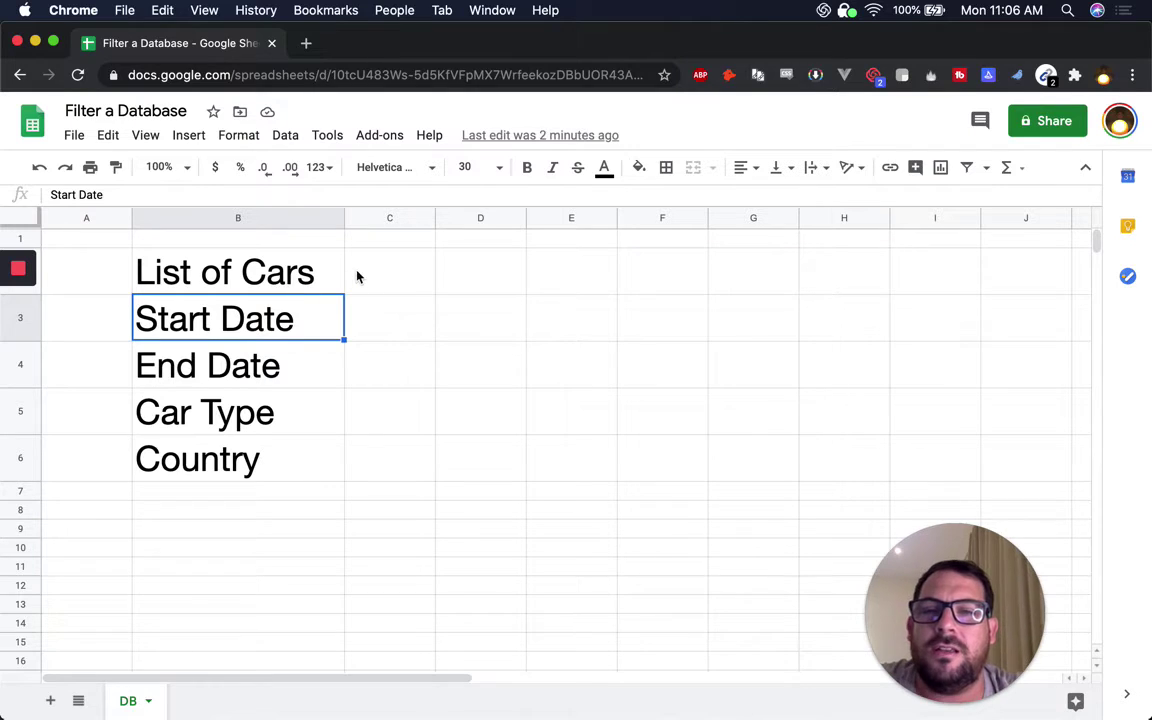
left_click(244, 283)
left_click_drag(180, 312, 208, 443)
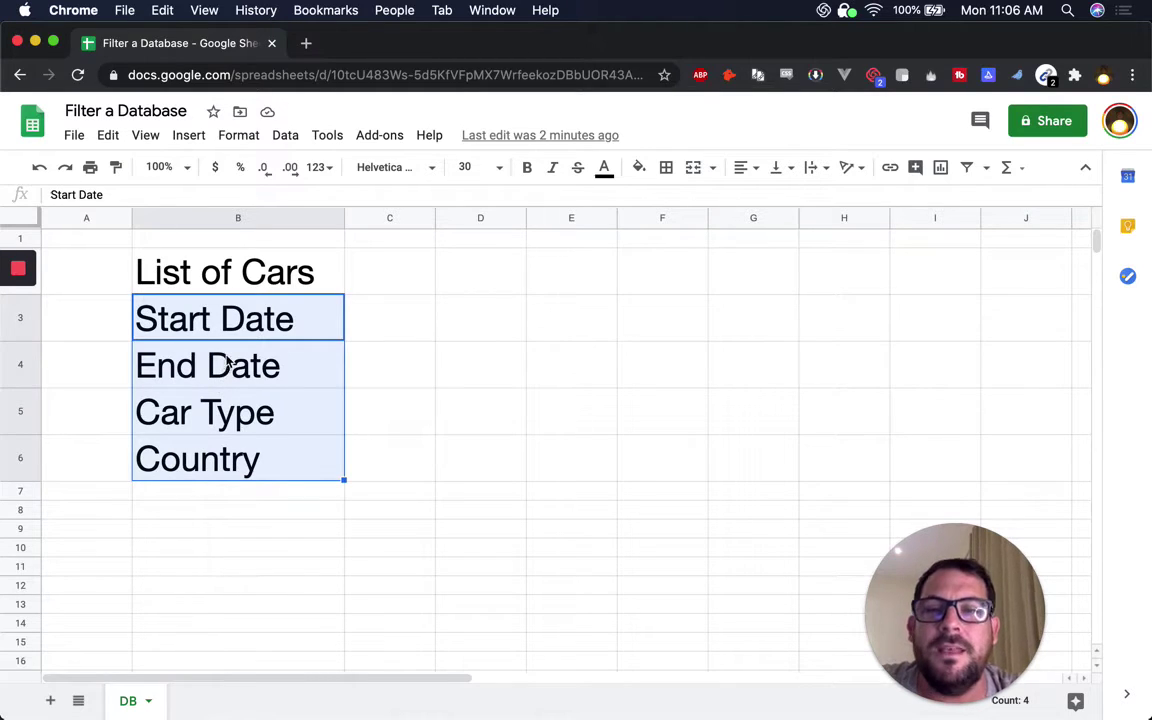
mouse_move(18, 303)
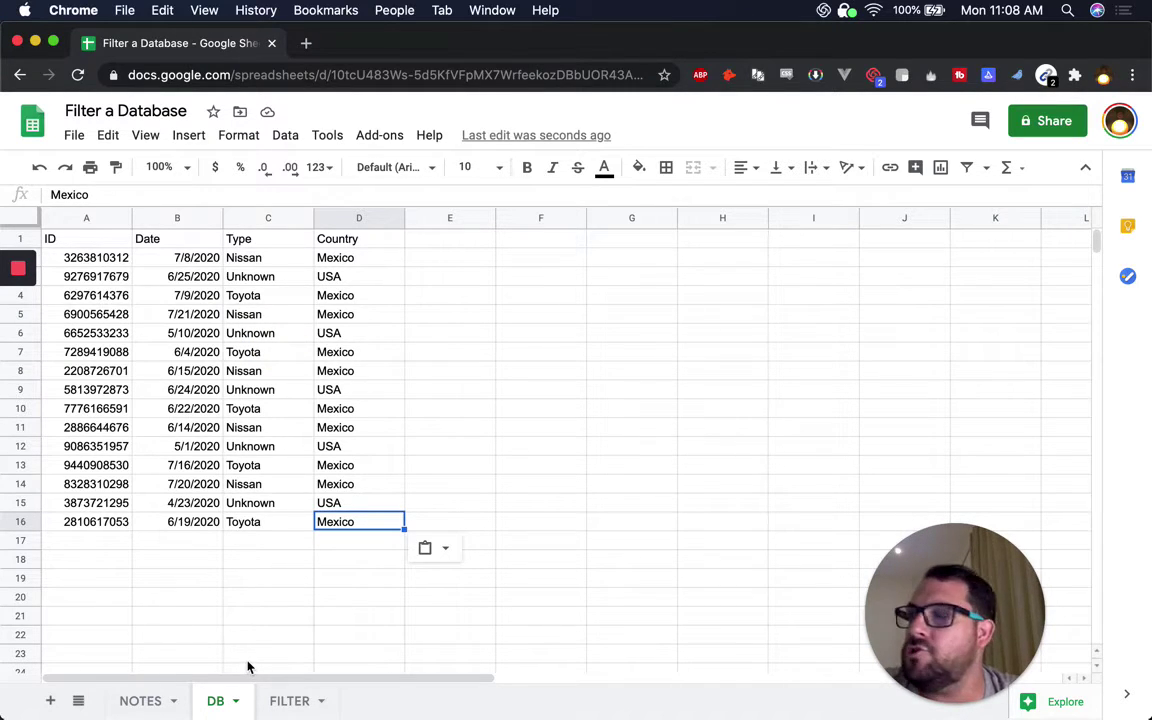
left_click(106, 255)
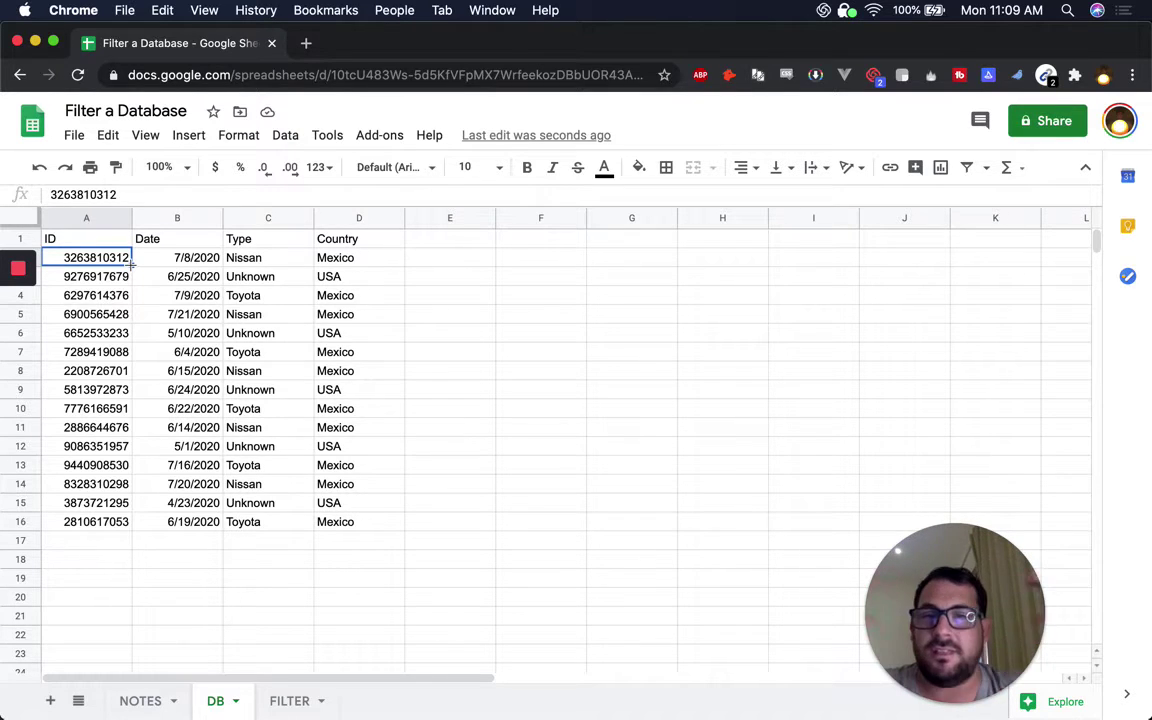
left_click(222, 700)
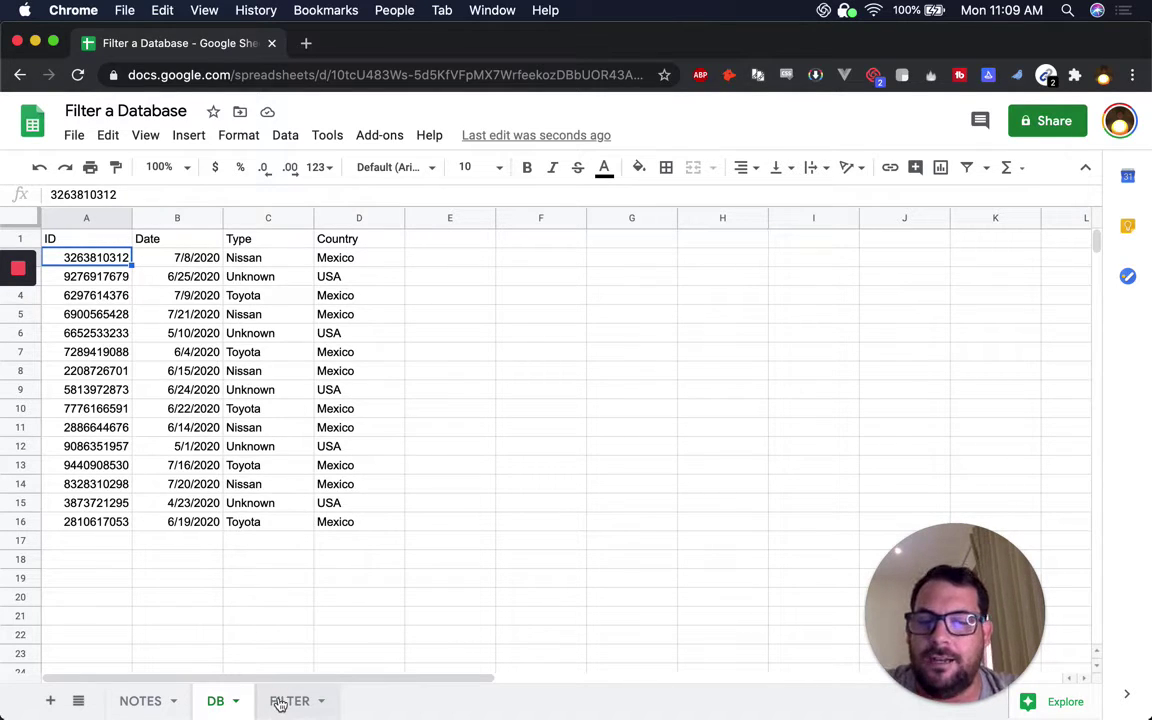
left_click(185, 333)
left_click(86, 258)
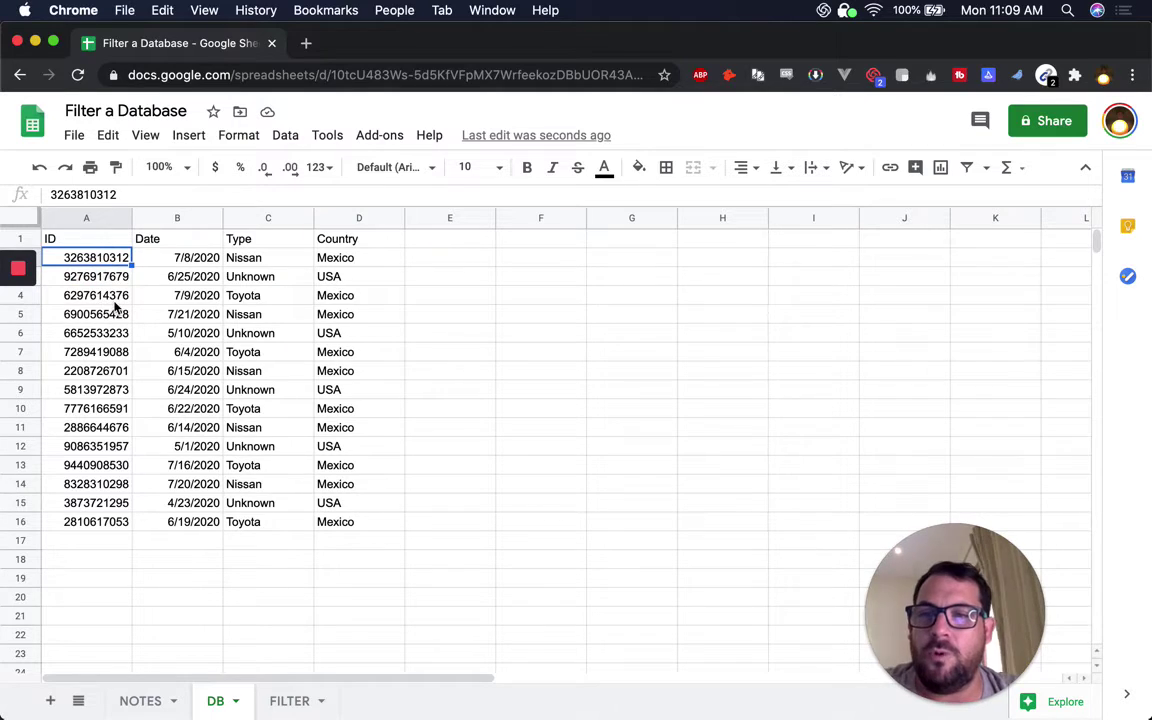
left_click(270, 238)
left_click(300, 258)
left_click(380, 266)
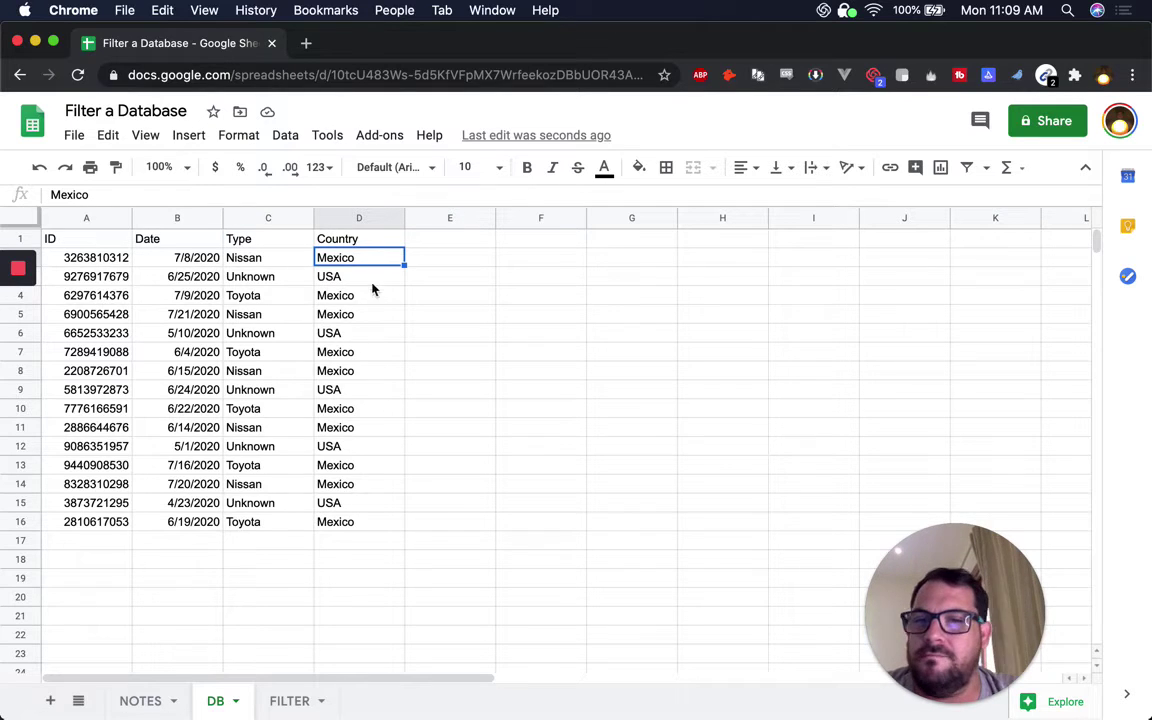
left_click(360, 332)
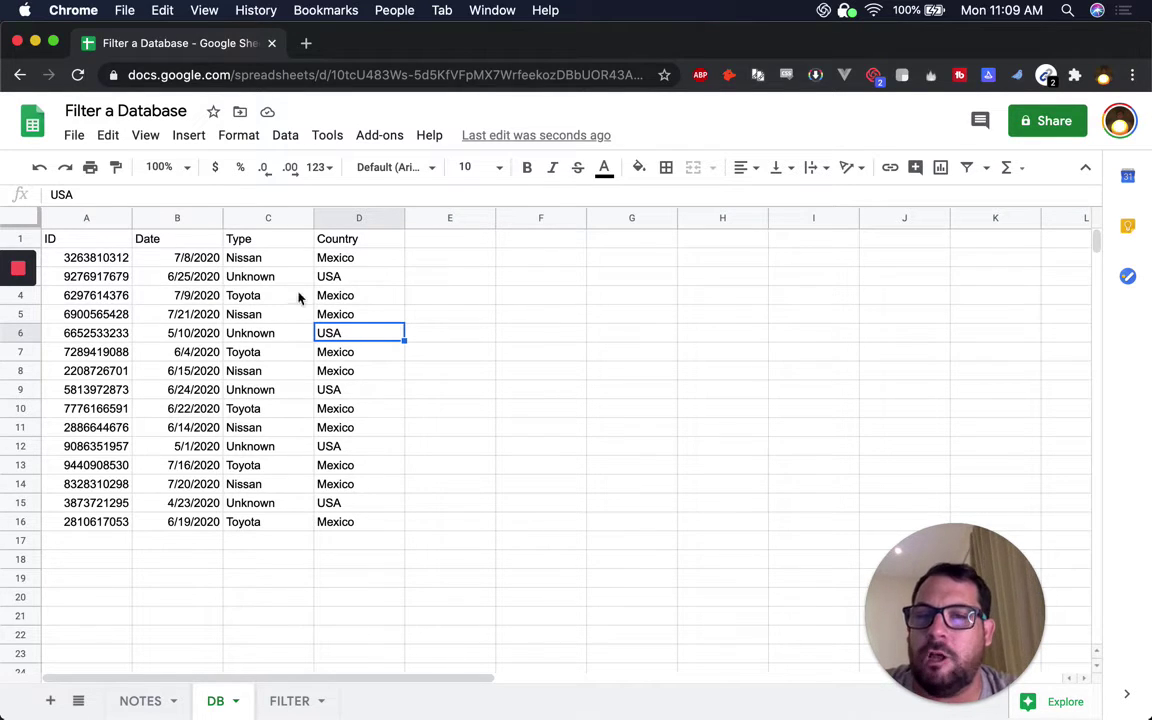
left_click(193, 239)
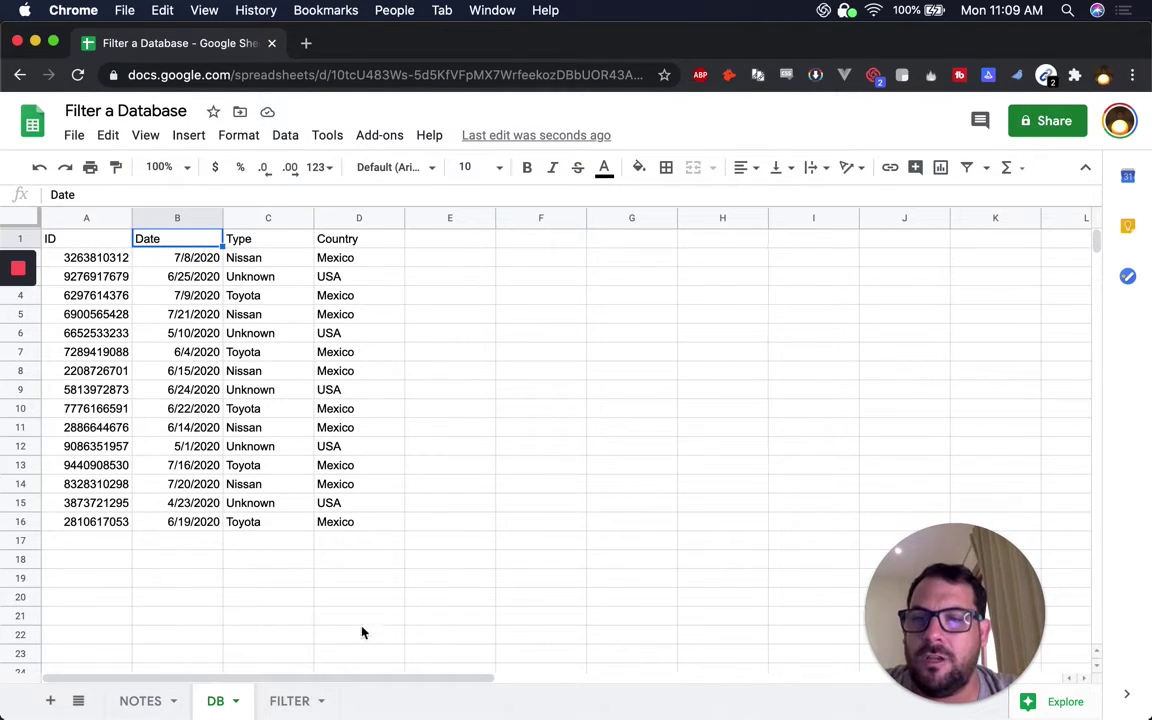
In cell A7 of the FILTER sheet, enter a filter formula covering the car records, =filter(DB!A2:D16).
left_click(294, 699)
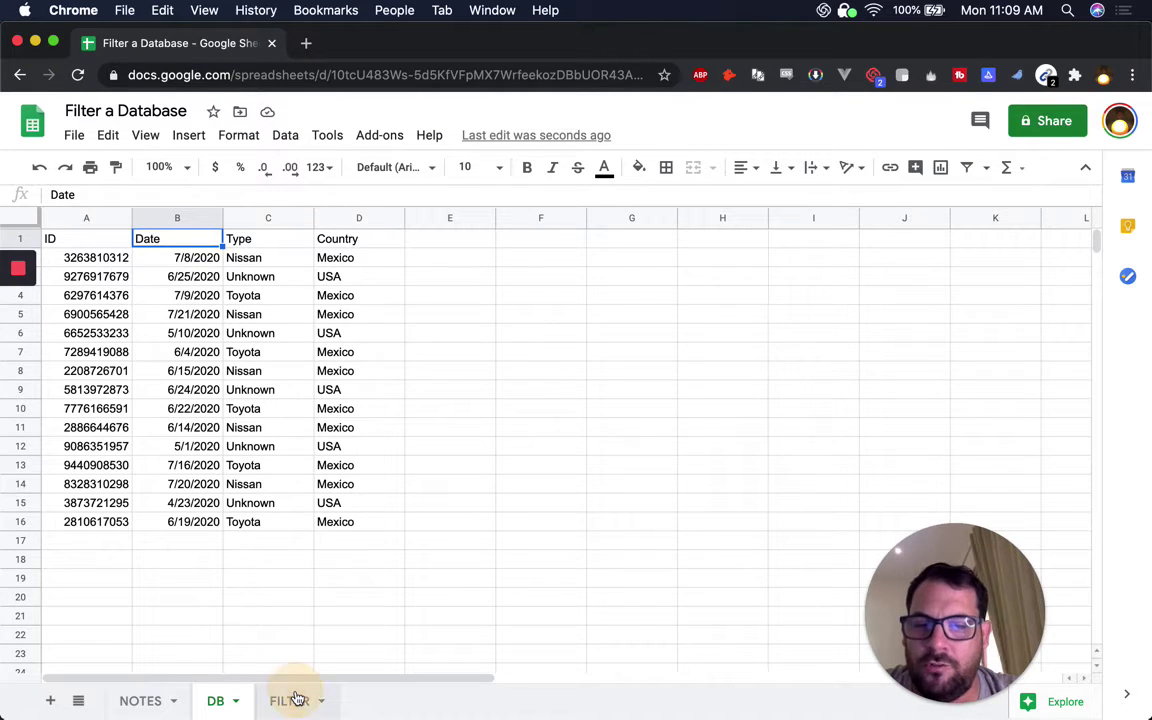
left_click(87, 353)
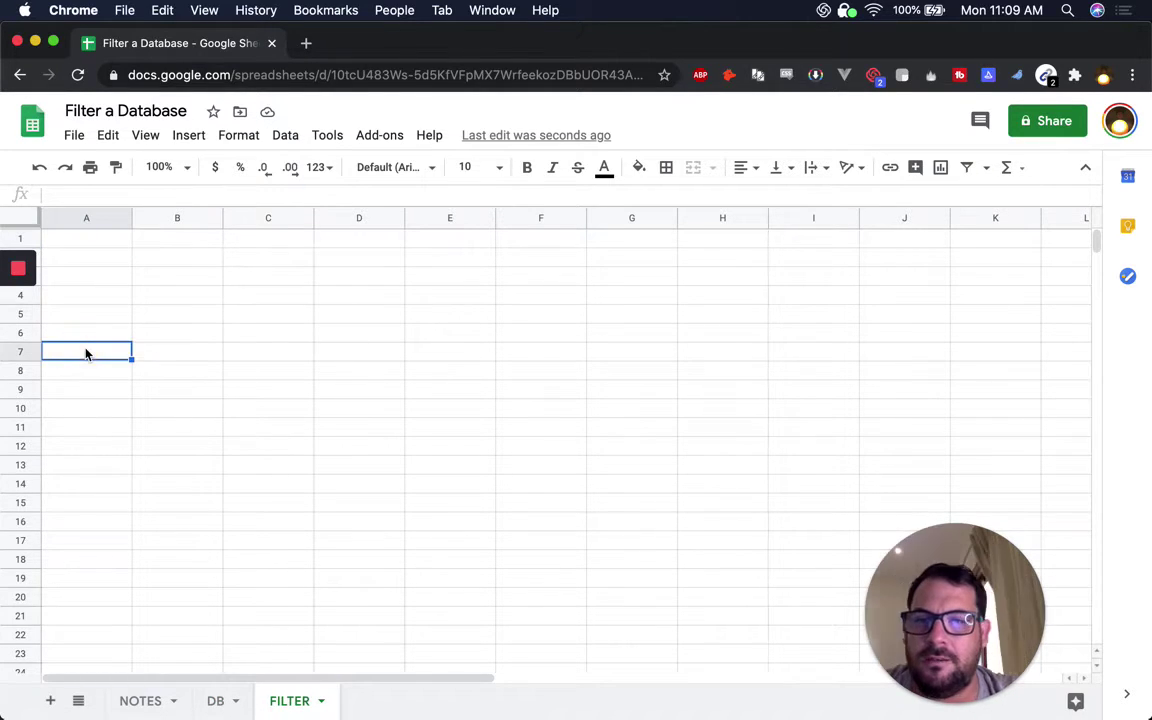
type("=filter(")
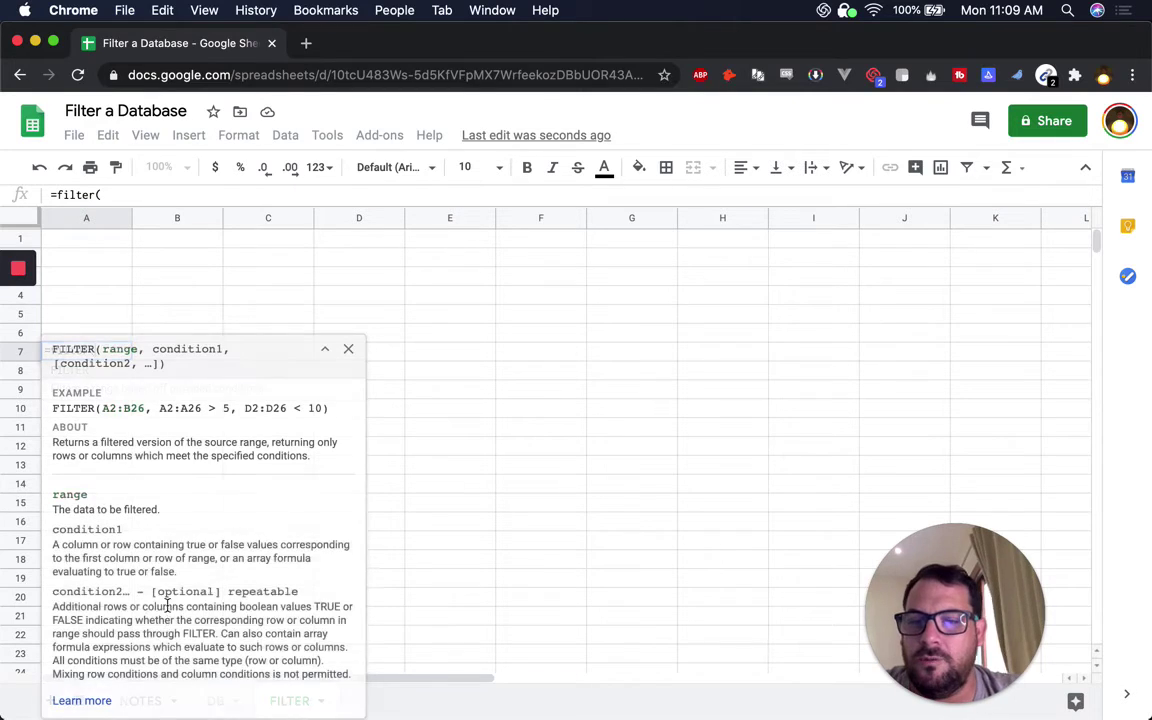
left_click(348, 349)
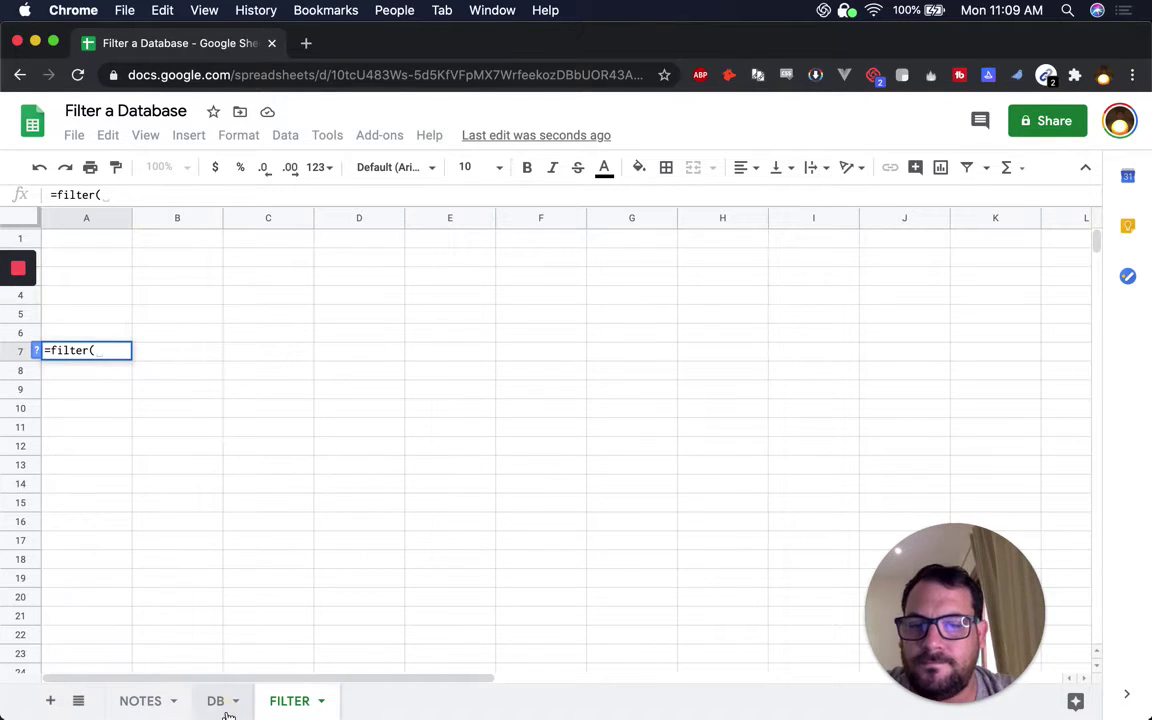
left_click_drag(99, 221, 383, 222)
key("BackSpace")
key("BackSpace")
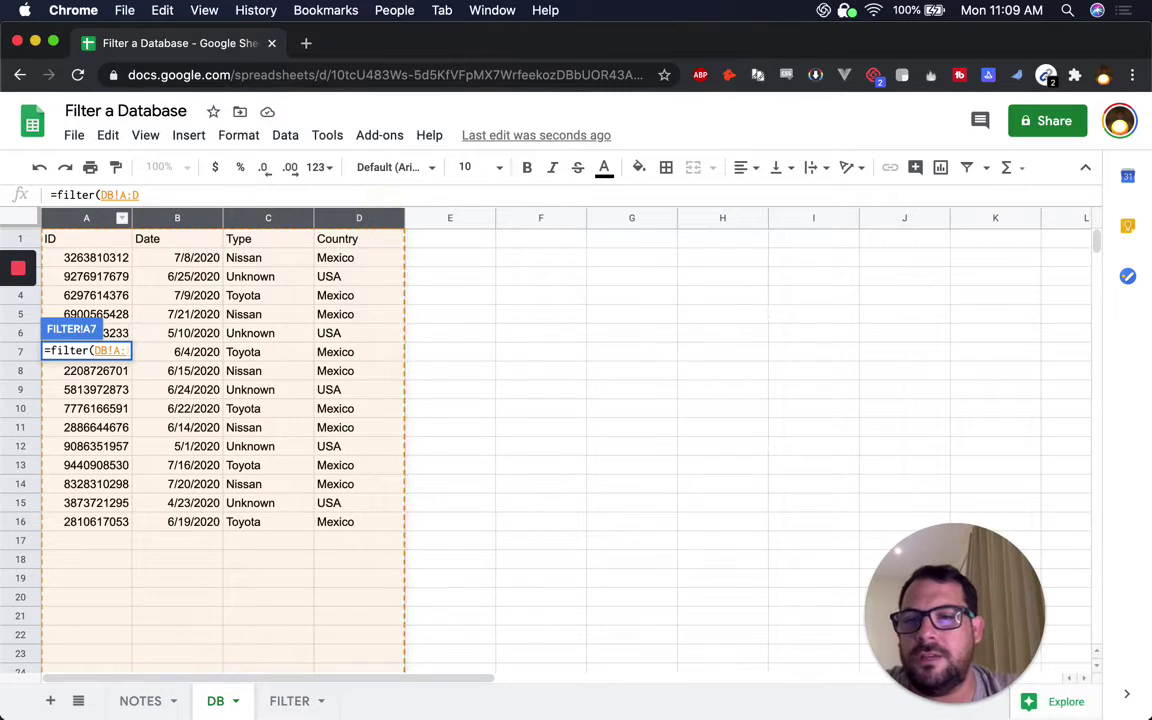
type("2:D")
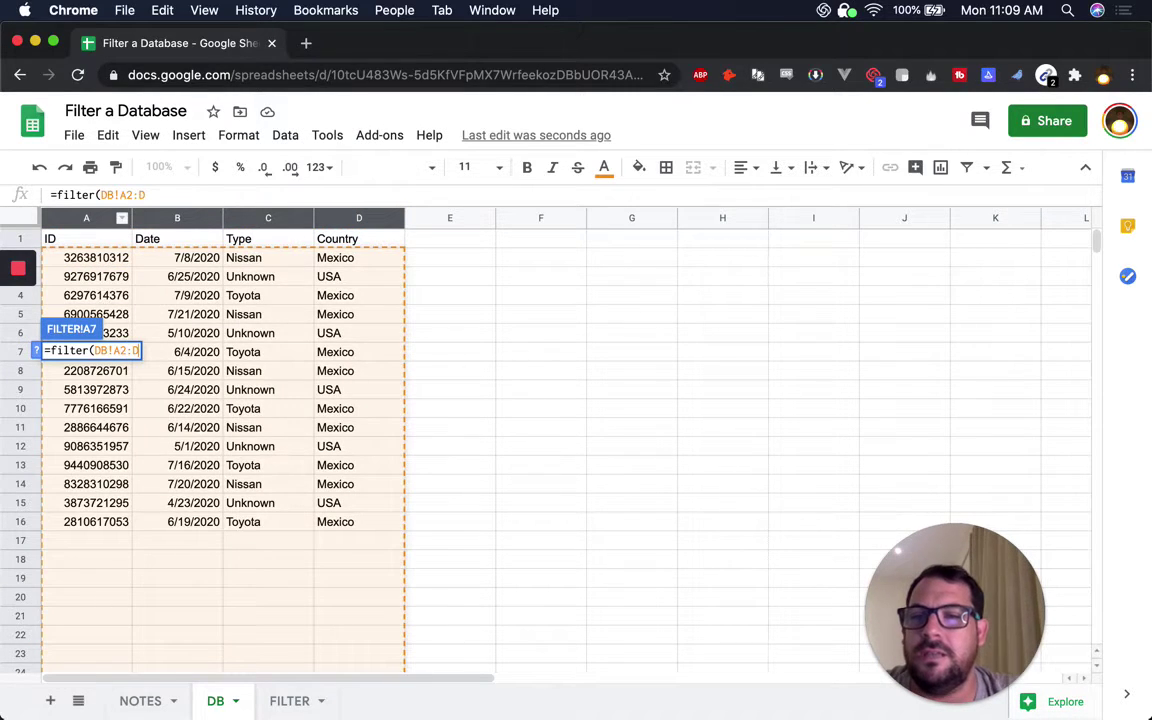
type("16)")
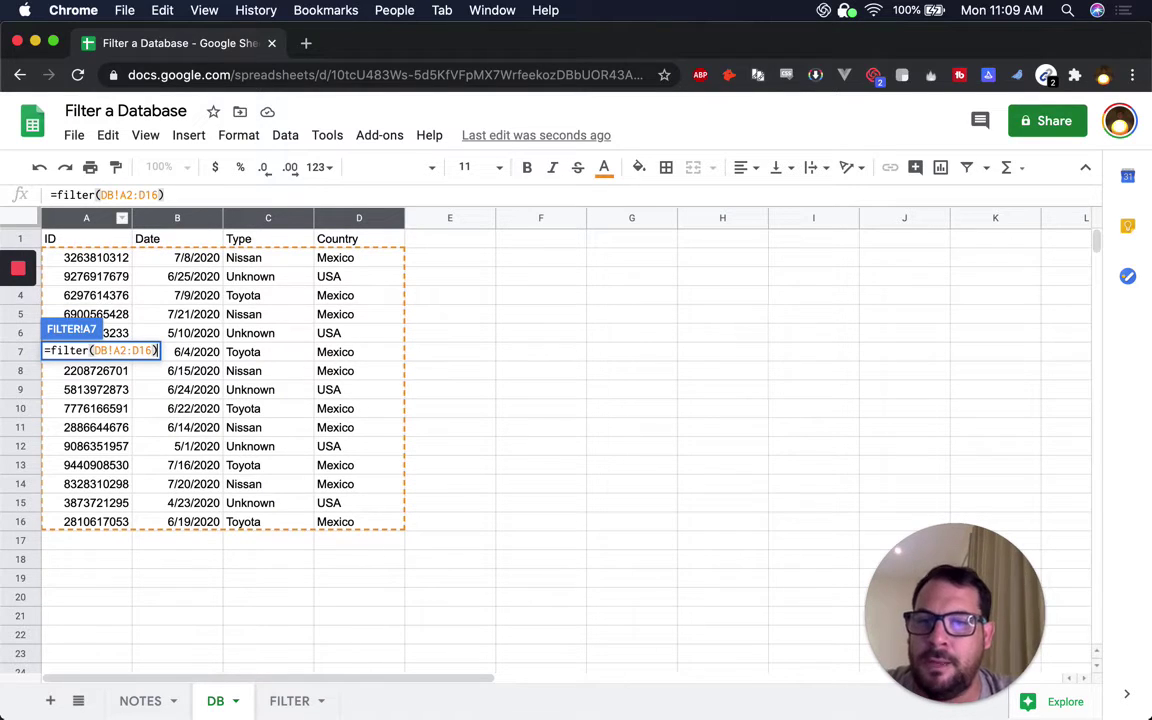
key("Return")
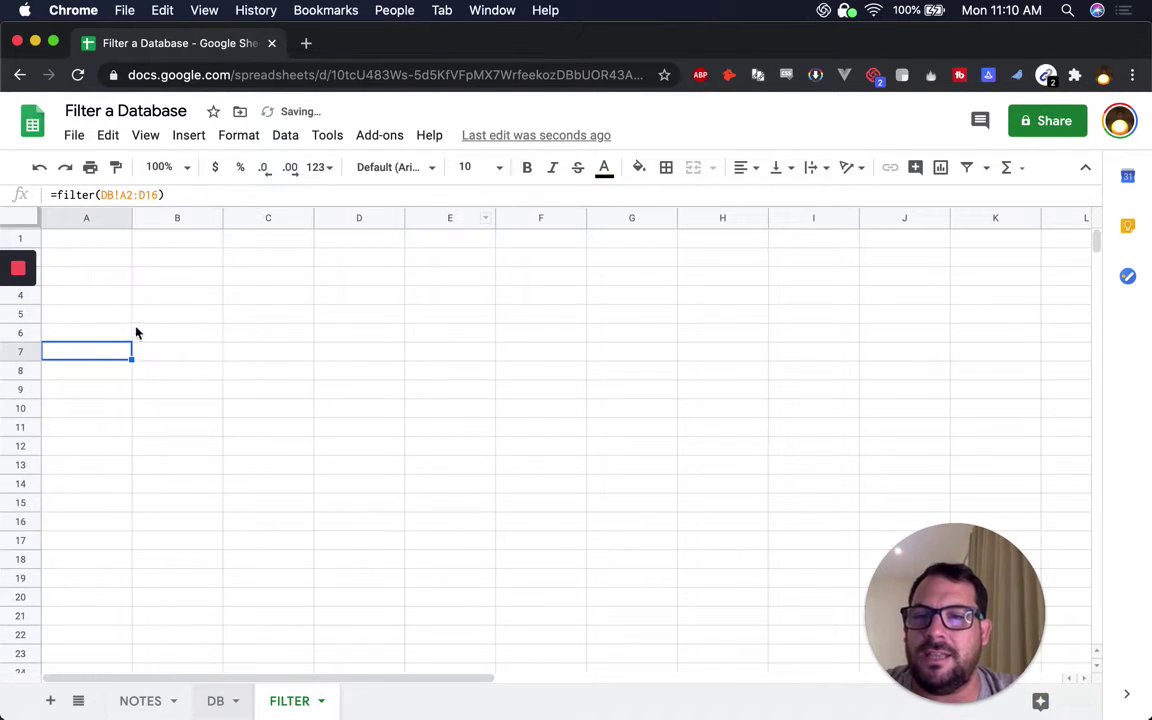
Add a condition to the filter formula in A7 requiring the DB sheet's ID column to exceed zero, DB!A:A>0.
mouse_move(99, 357)
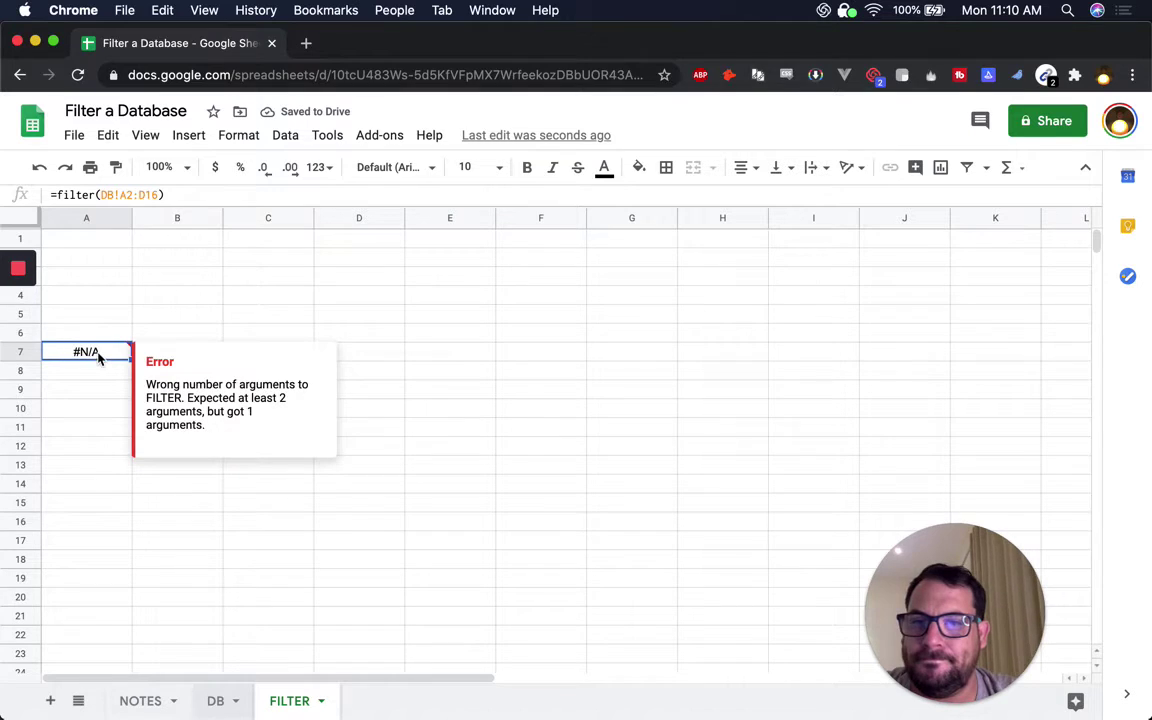
double_click(104, 350)
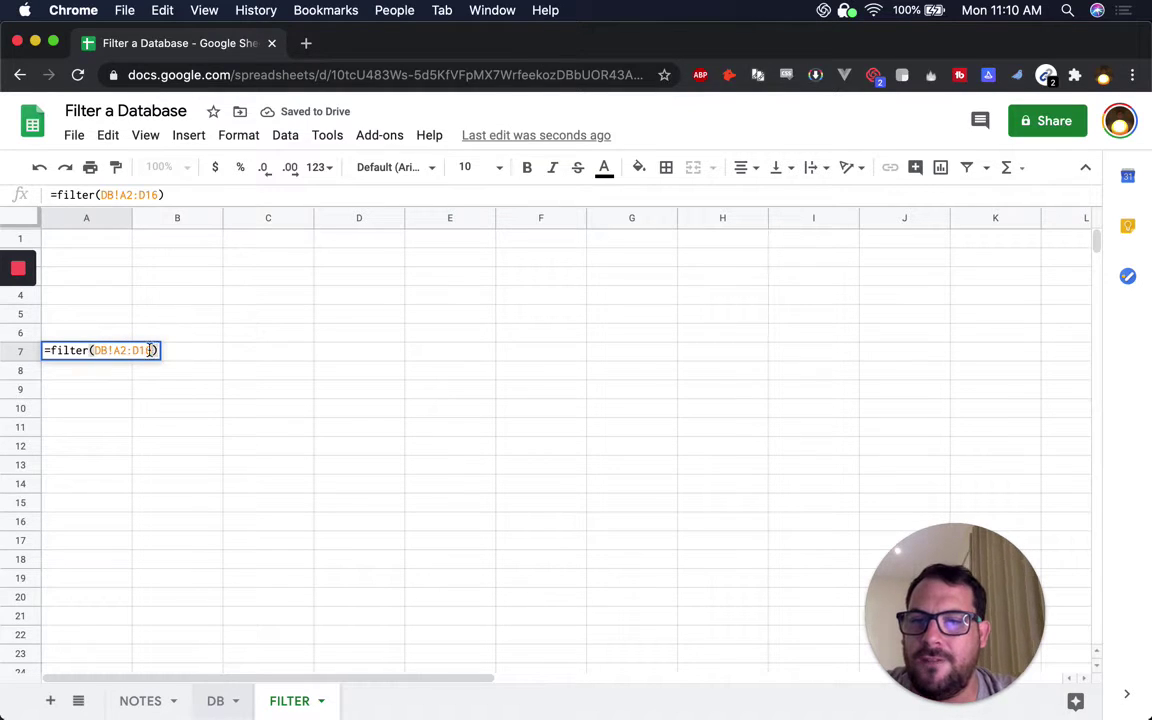
type(",")
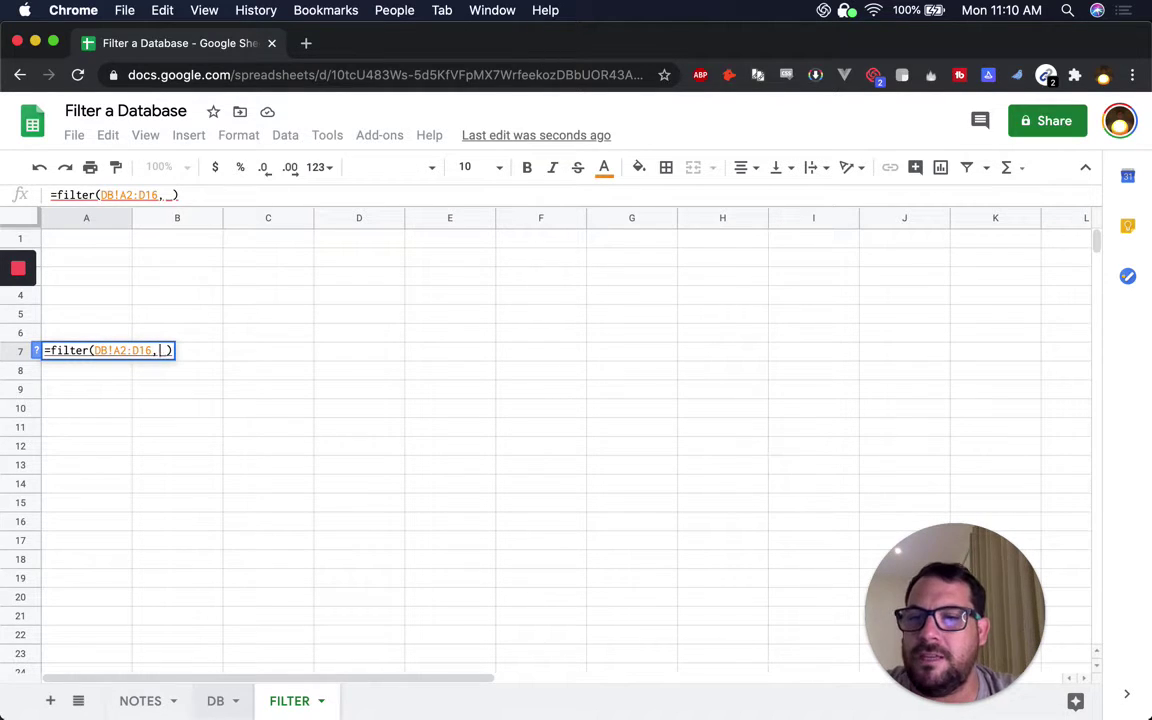
mouse_move(93, 343)
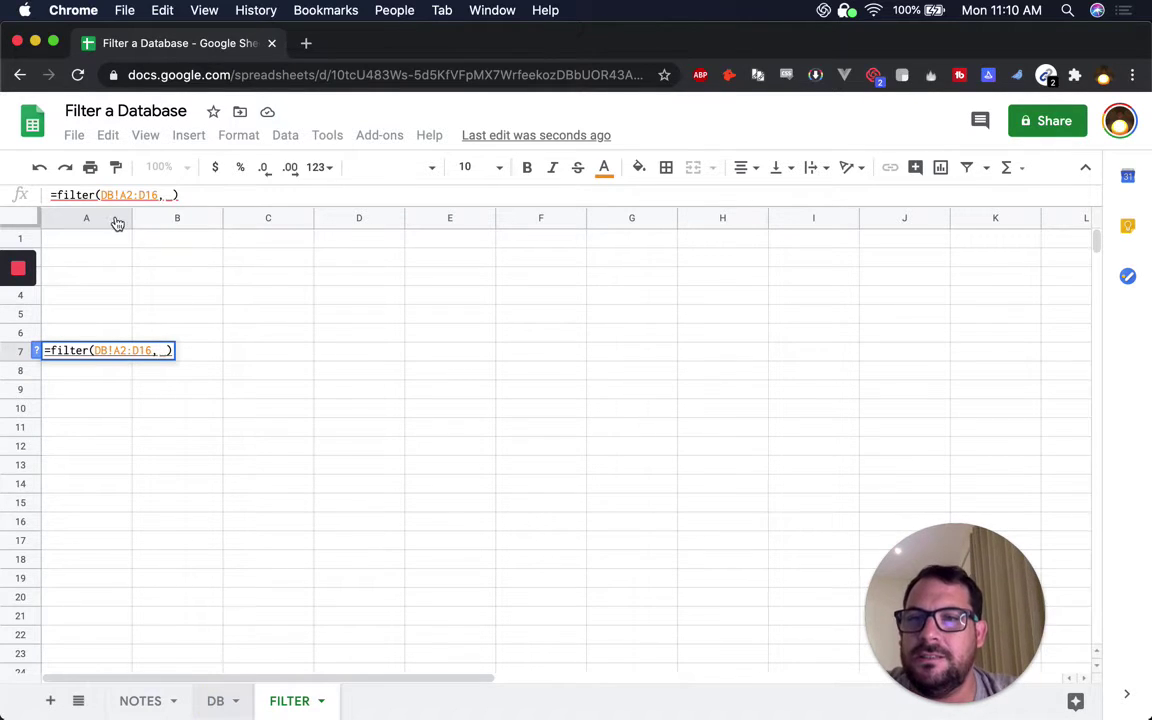
left_click(72, 218)
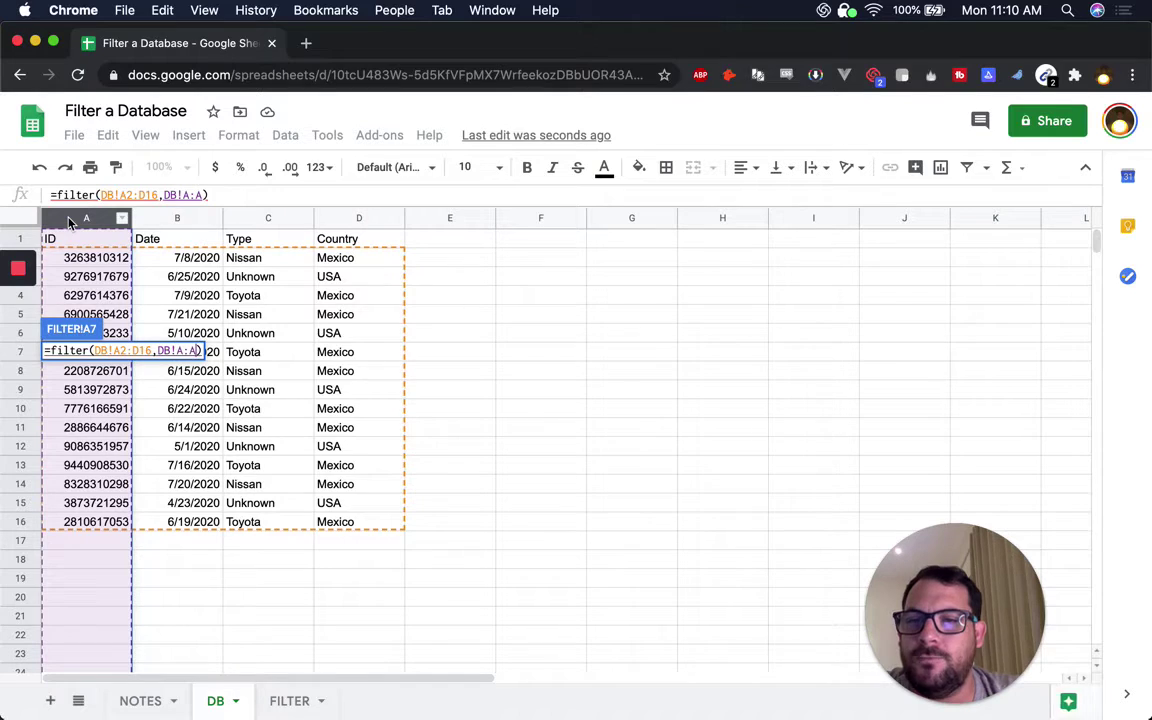
type(">0")
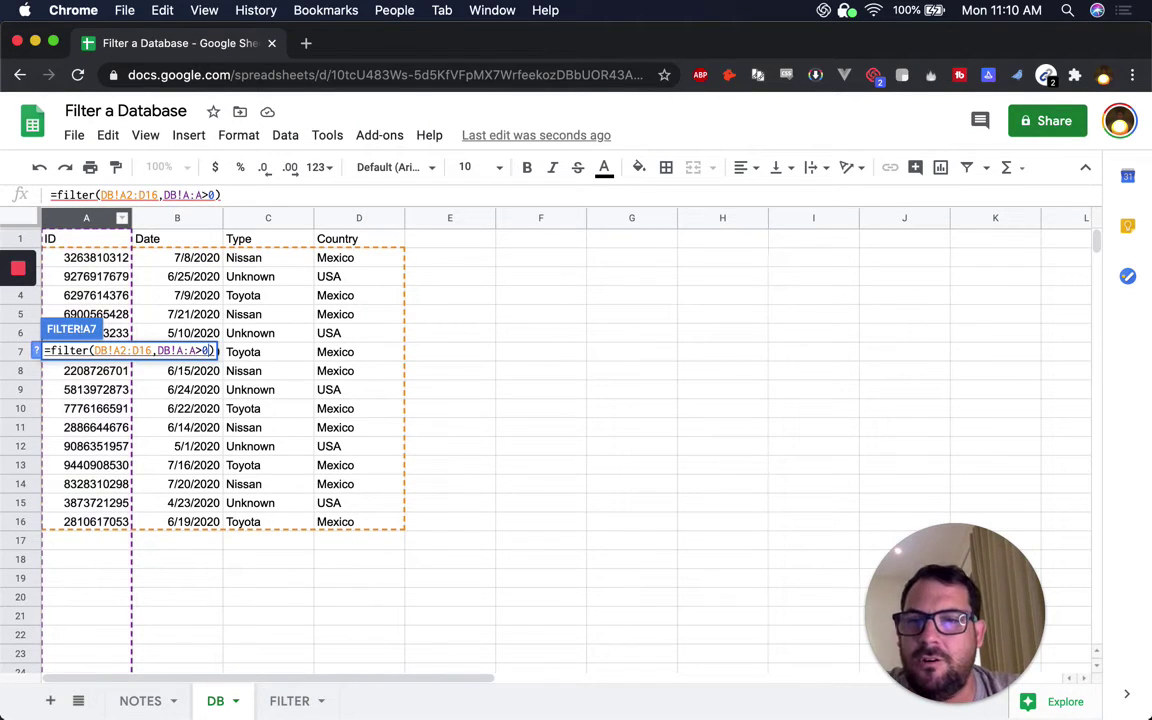
Limit the condition range to DB!A2:A16 and commit the formula as =filter(DB!A2:D16,DB!A2:A16>0).
left_click(189, 351)
type("2:D")
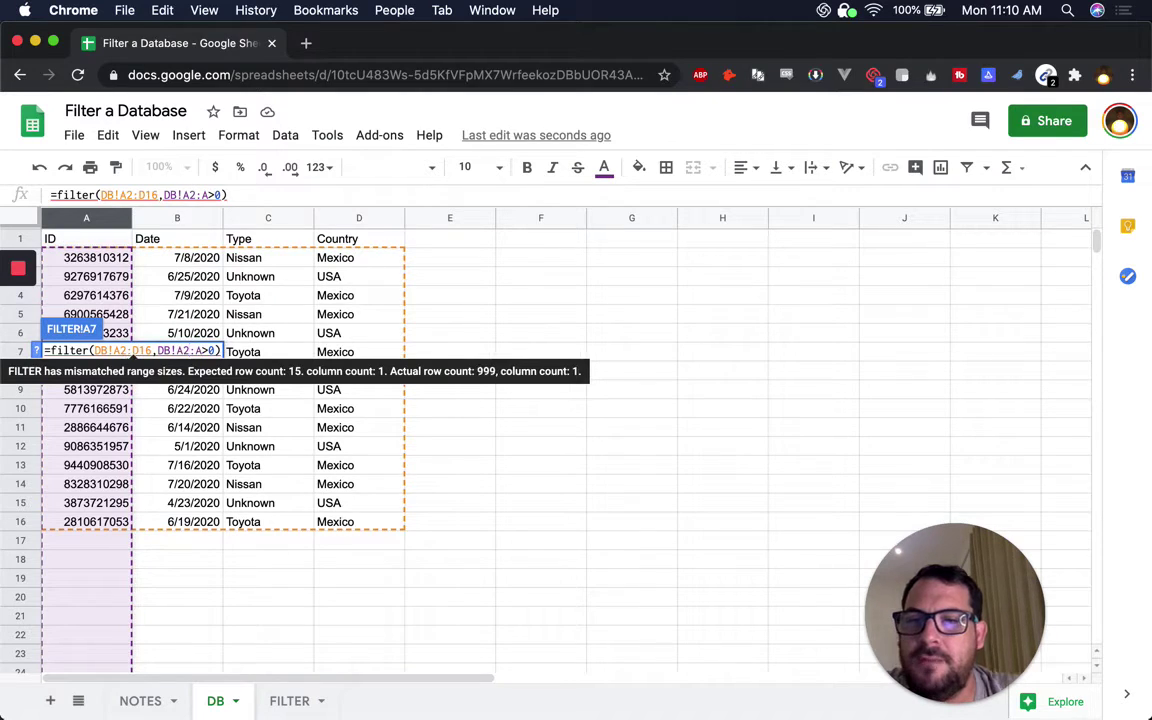
type("16")
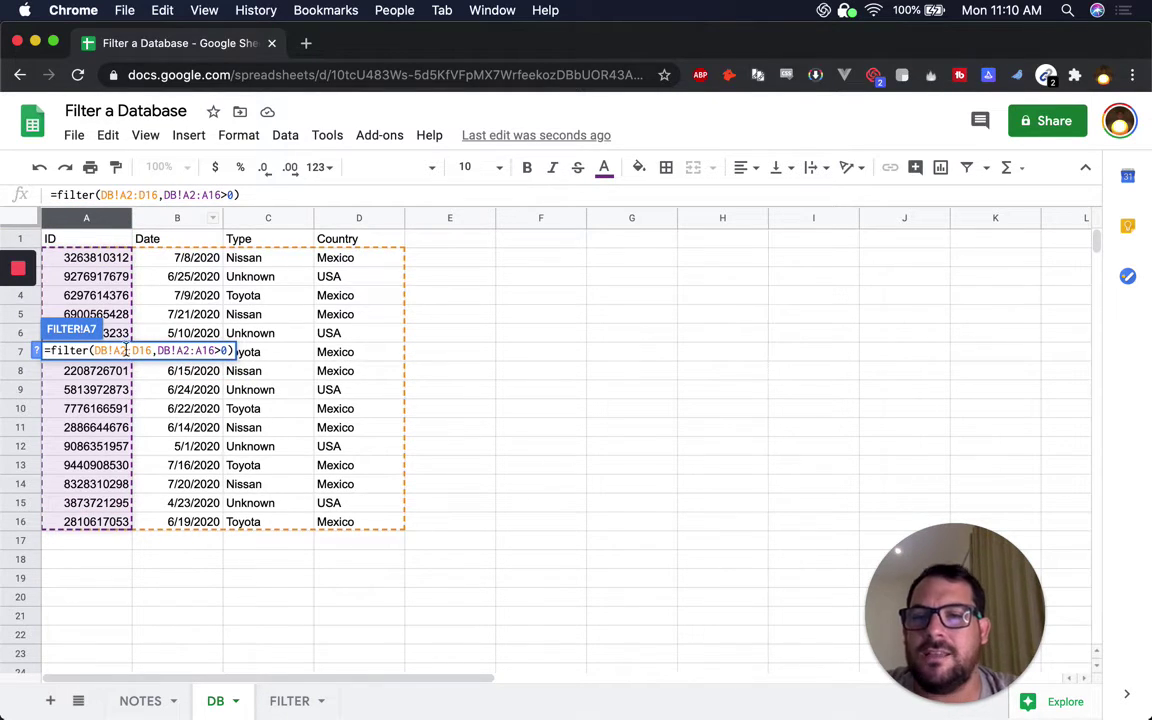
left_click_drag(97, 350, 213, 351)
left_click(160, 351)
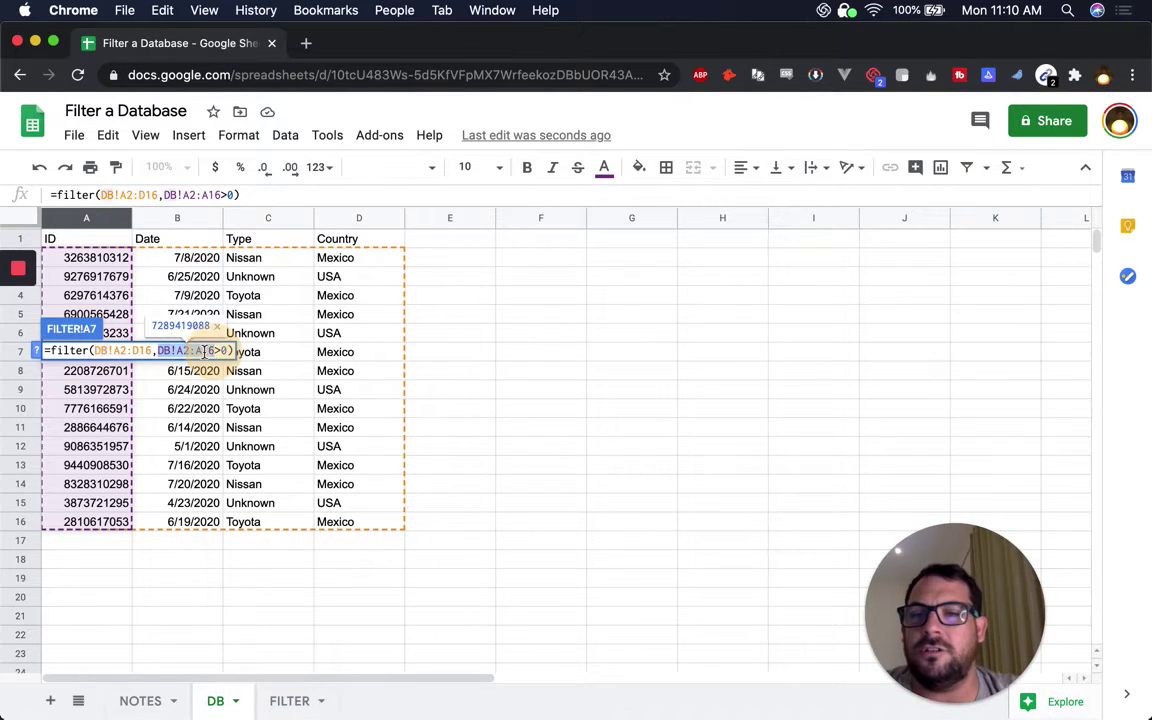
left_click(178, 351)
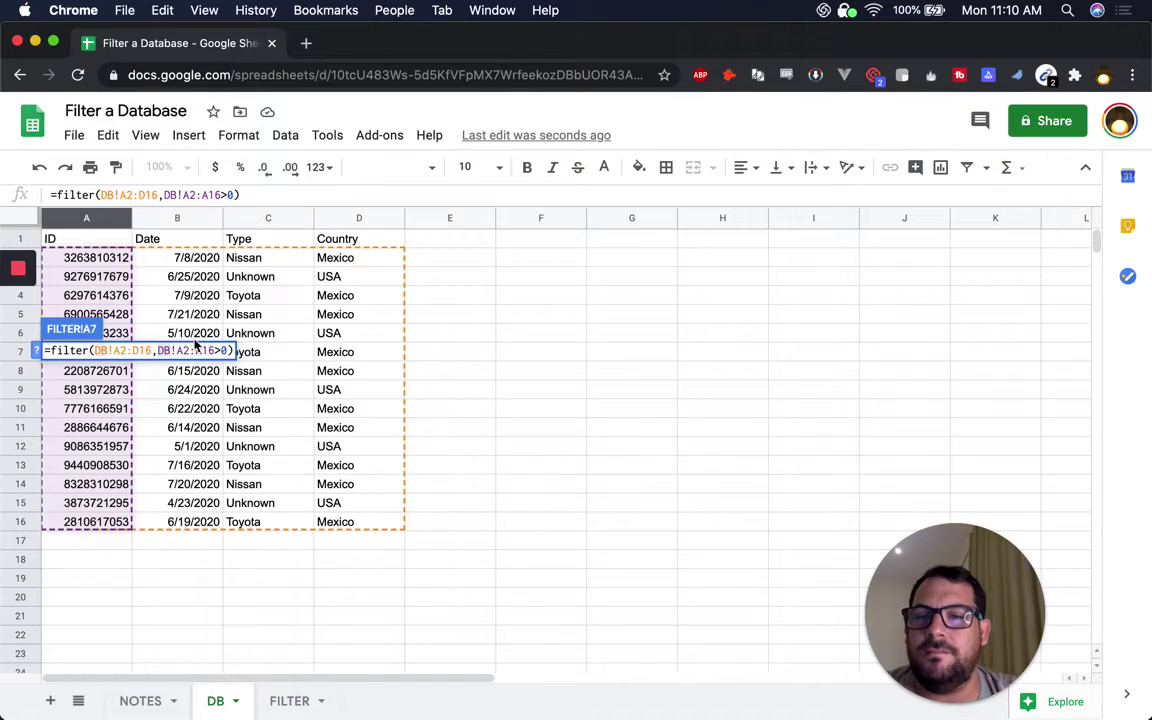
key("Return")
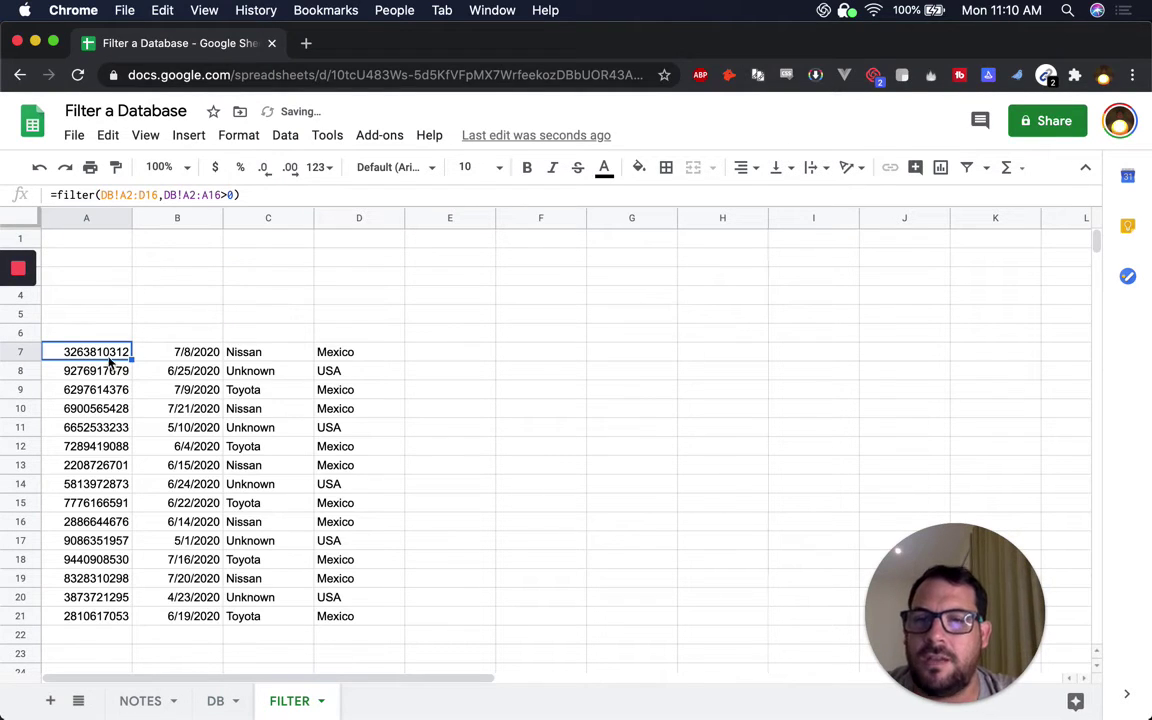
Enter the column headers ID, Date, Type and Country in cells A6 to D6, above the filtered records.
left_click(97, 343)
key("Up")
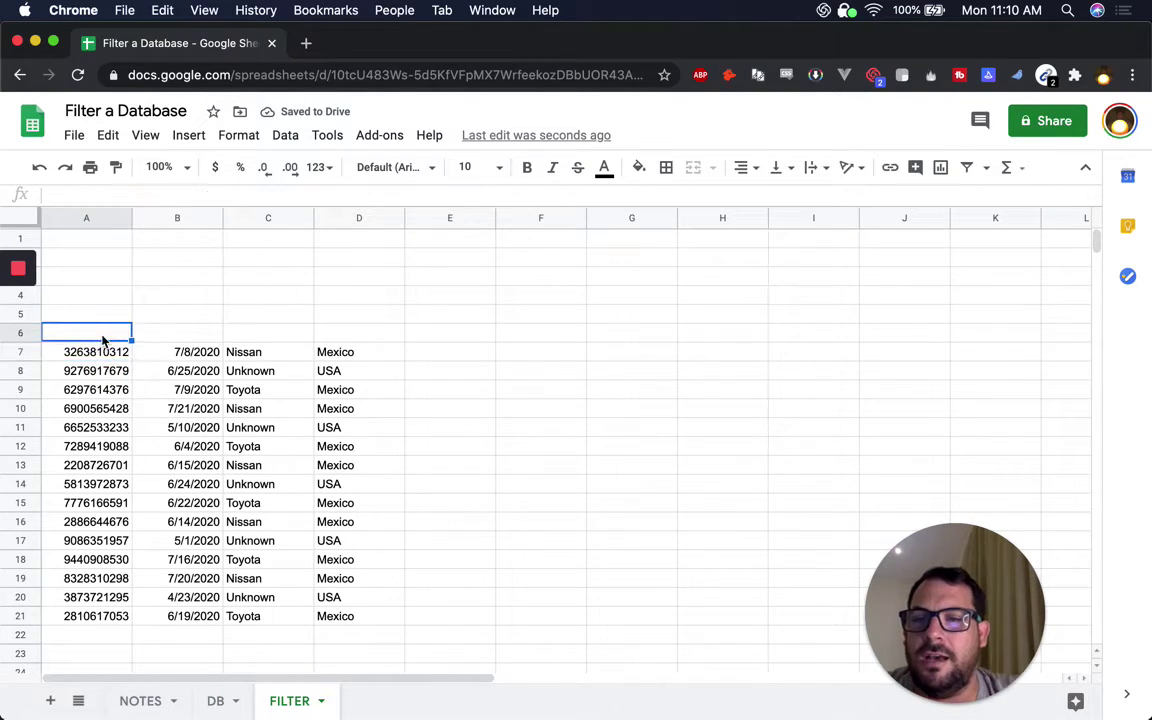
type("ID")
key("Tab")
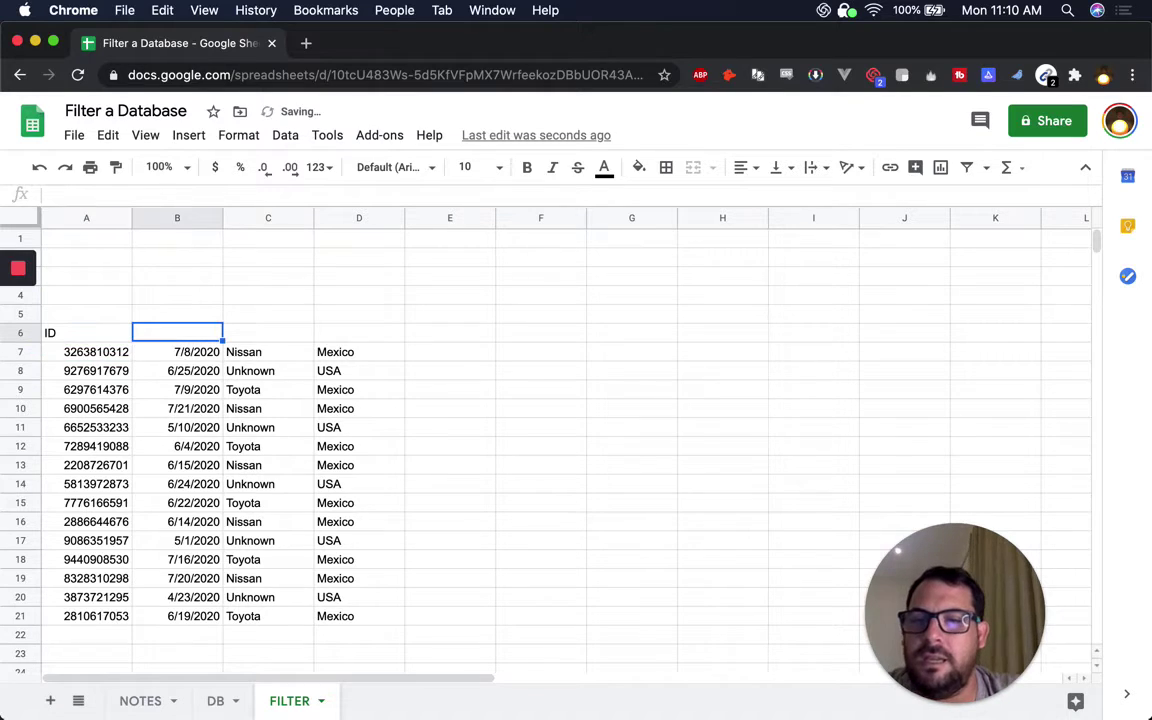
type("Date")
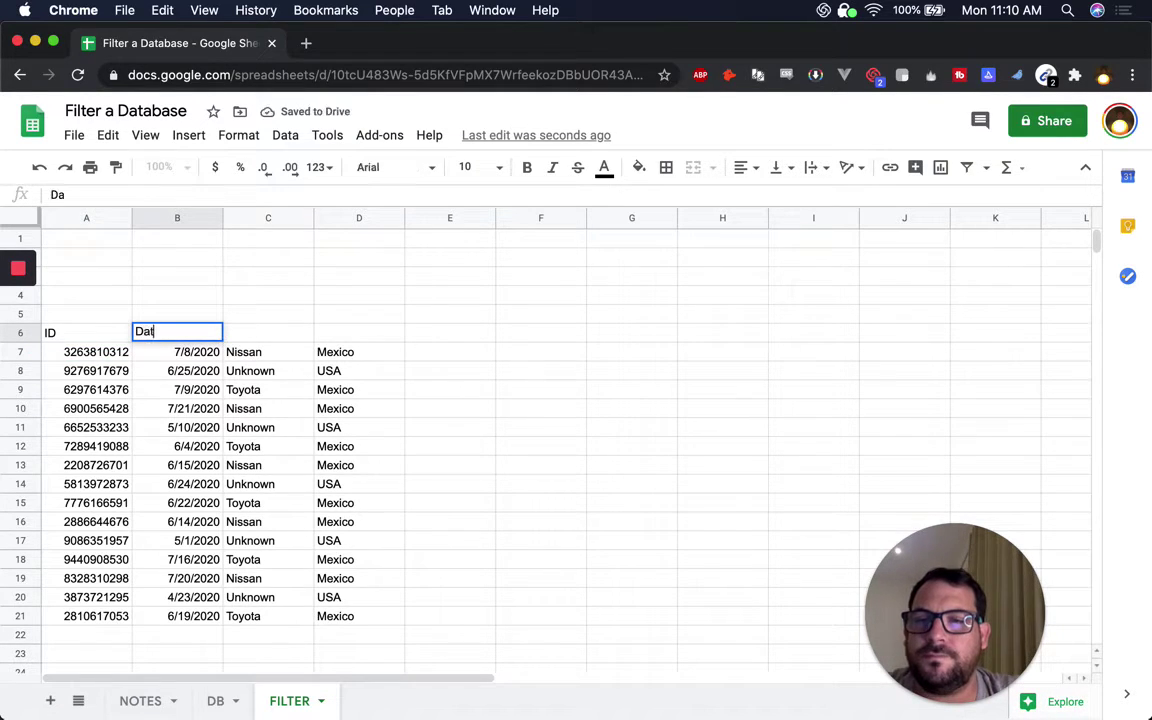
key("Tab")
type("Type")
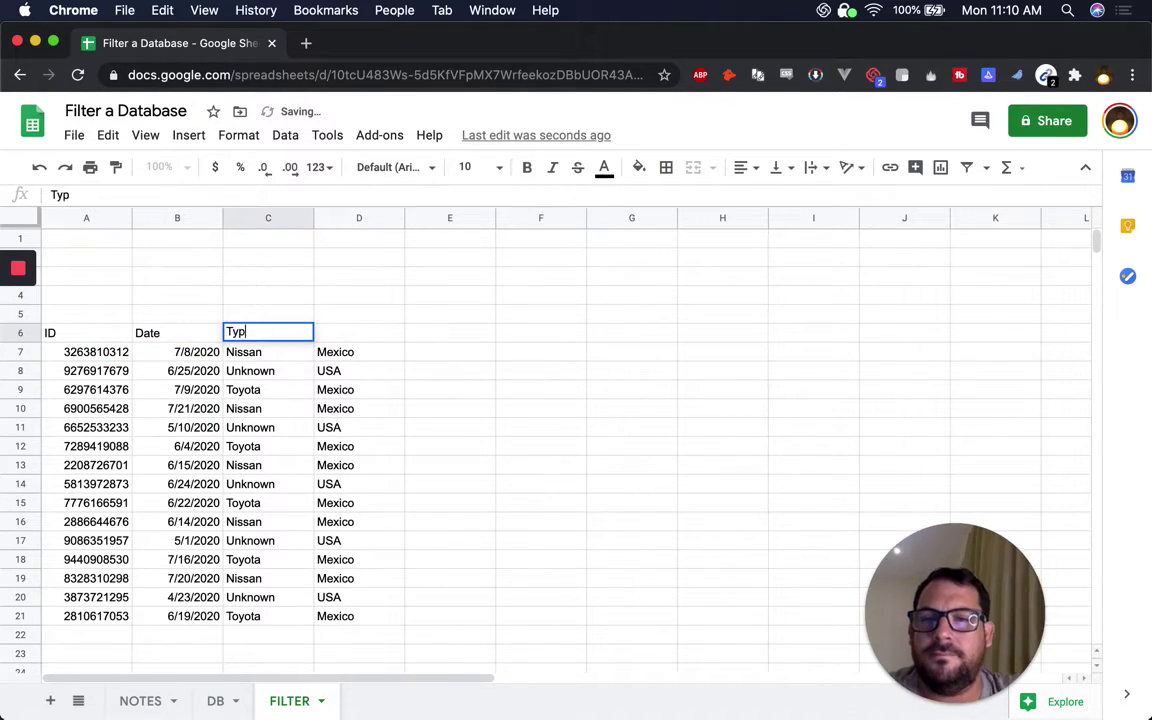
key("Tab")
type("Country")
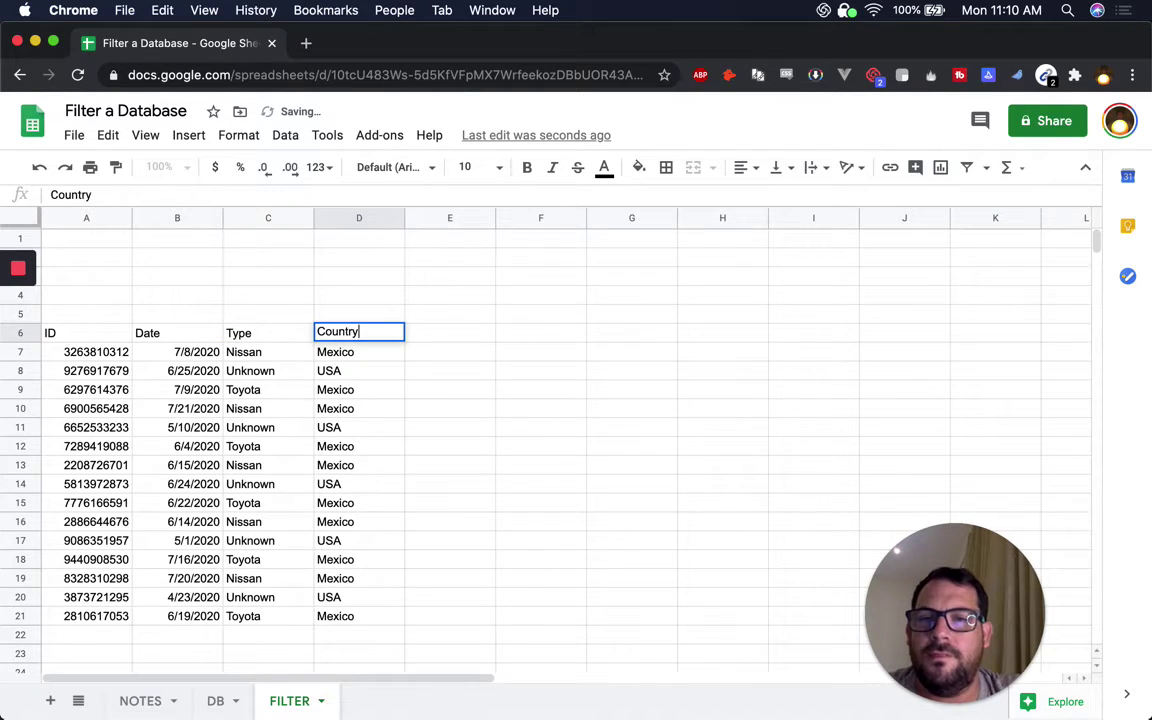
key("Return")
Make the header row 6 bold and narrow the browser window from its left edge to uncover the row numbers.
left_click_drag(4, 27, 34, 27)
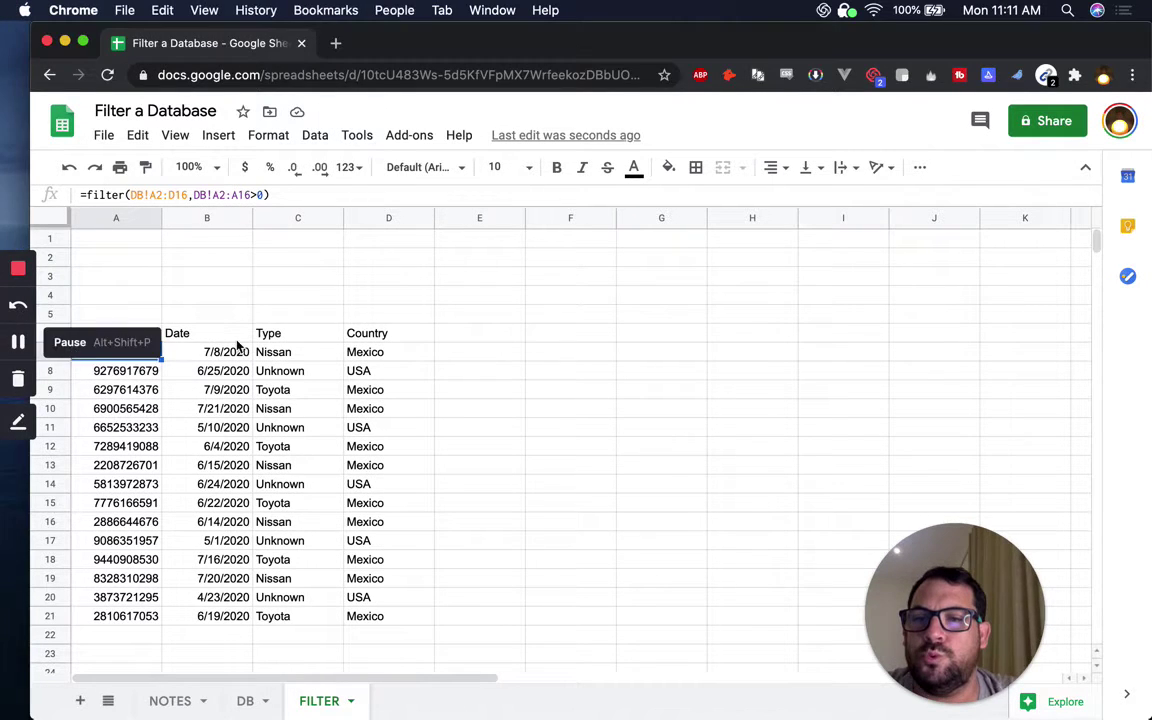
left_click(204, 340)
left_click(51, 332)
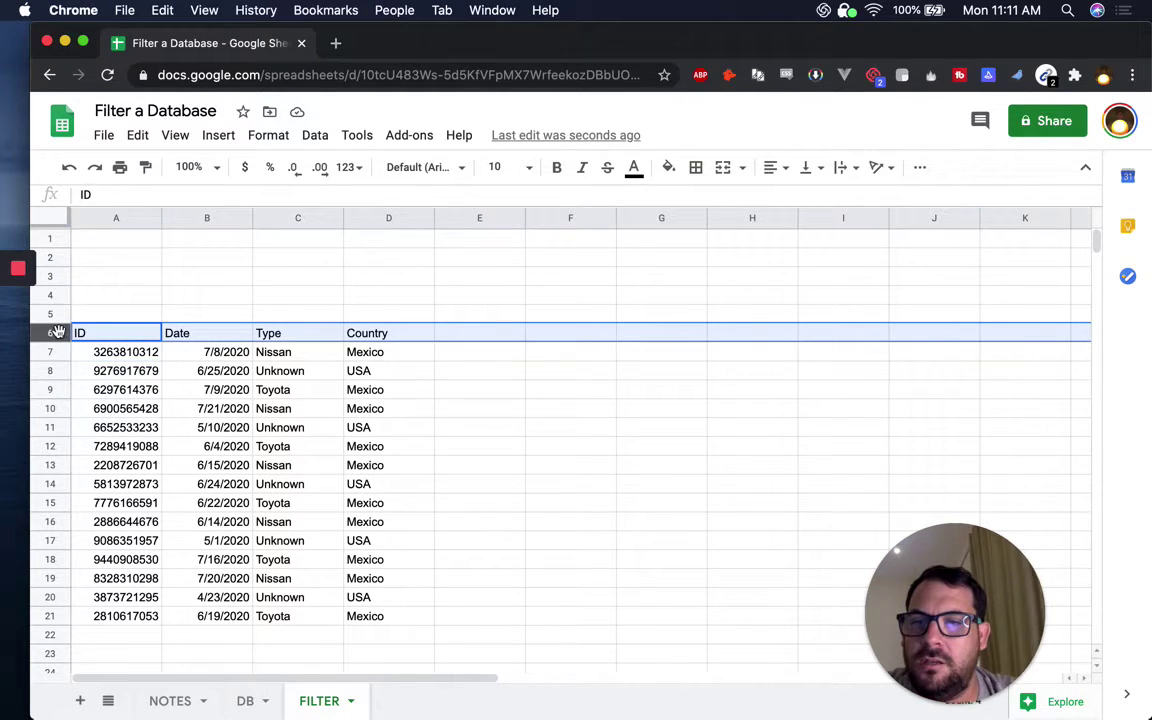
key("super+b")
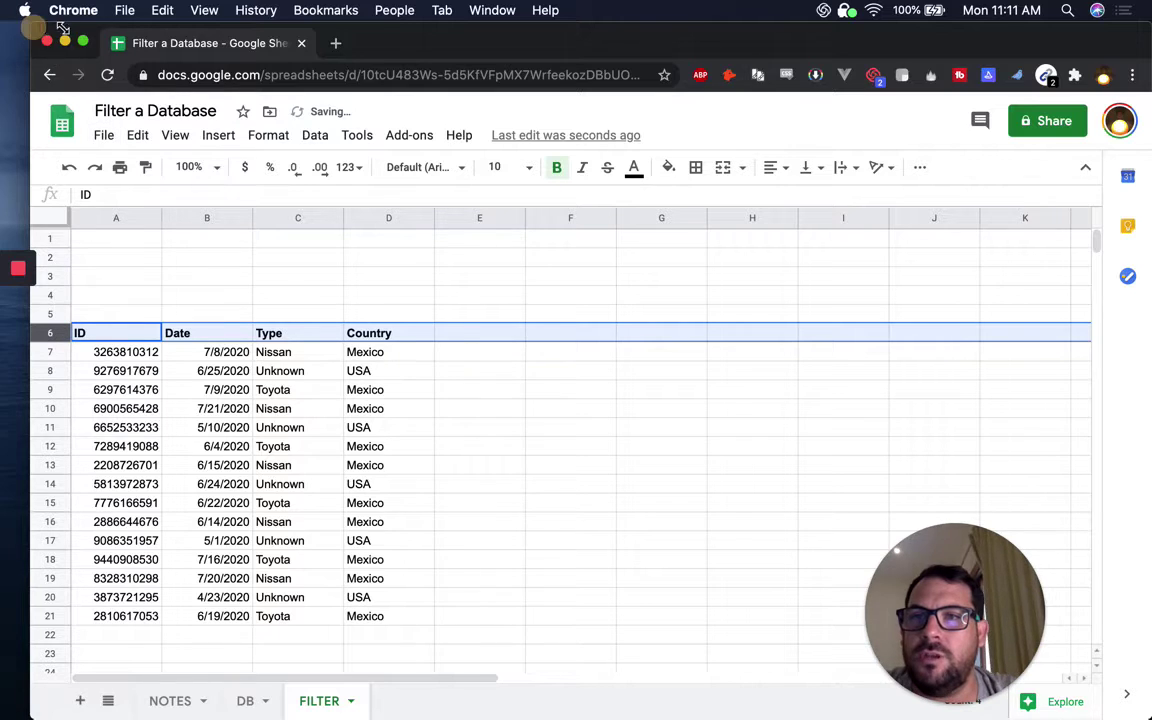
left_click_drag(32, 29, 62, 28)
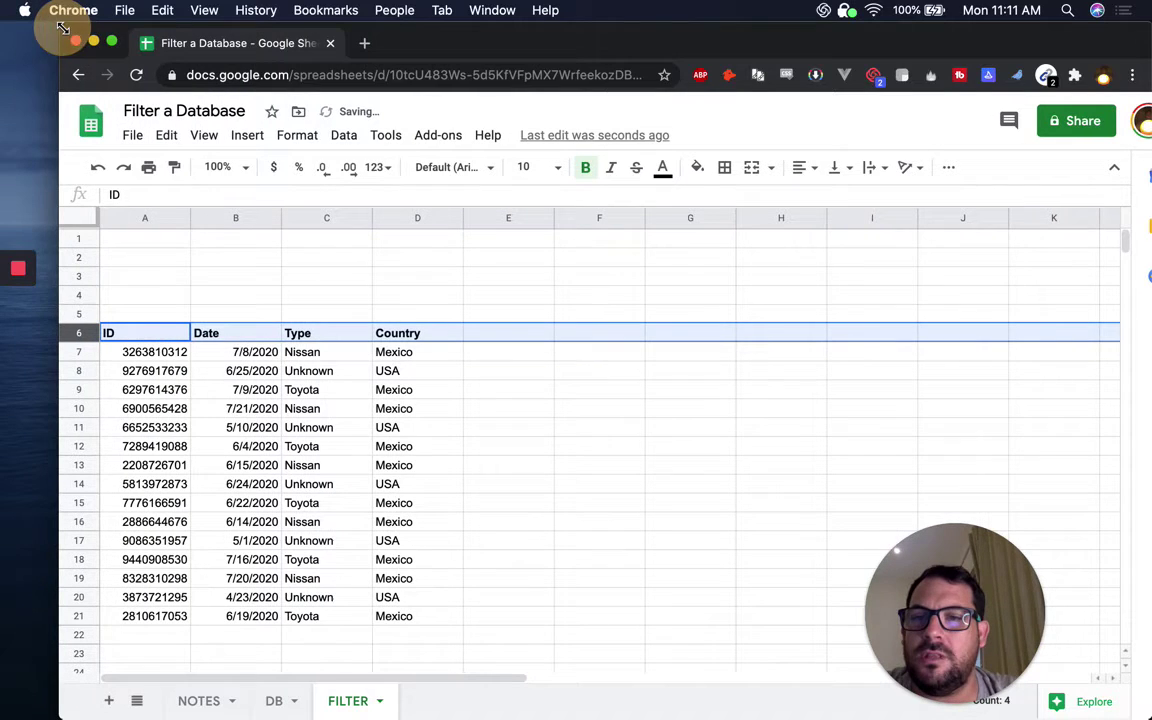
Add a bottom border to the header cells A6:D6.
left_click(145, 313)
left_click_drag(145, 313, 410, 306)
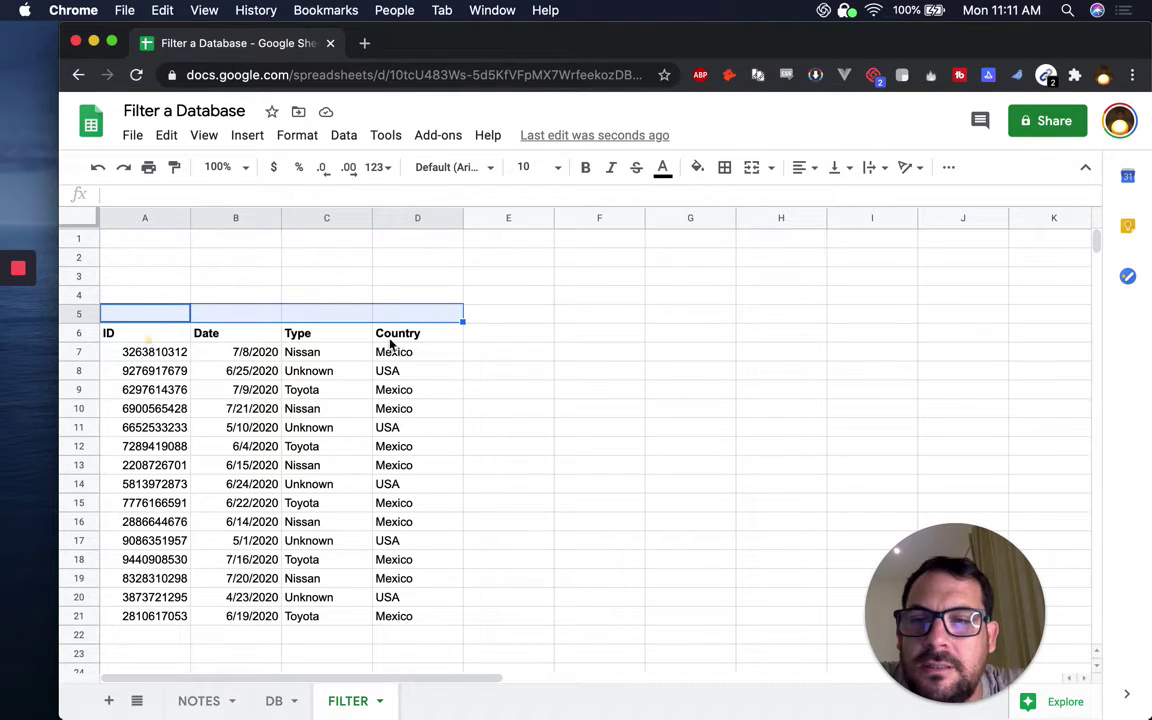
left_click_drag(145, 333, 399, 334)
left_click(726, 168)
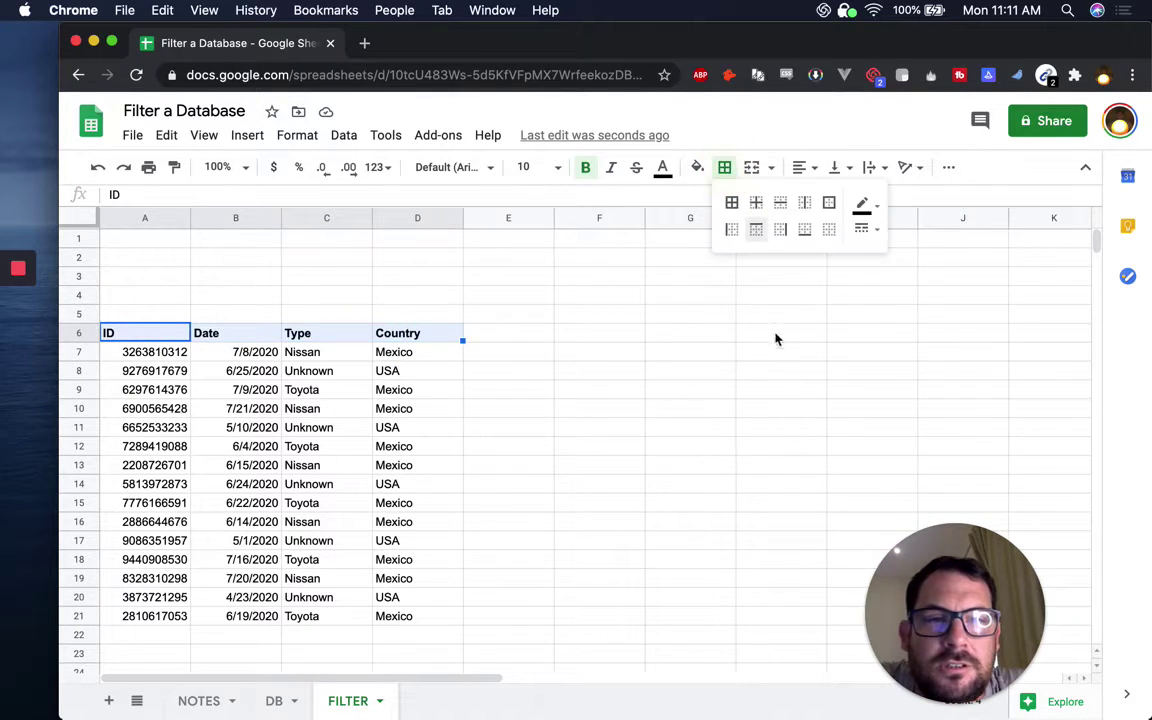
left_click(805, 230)
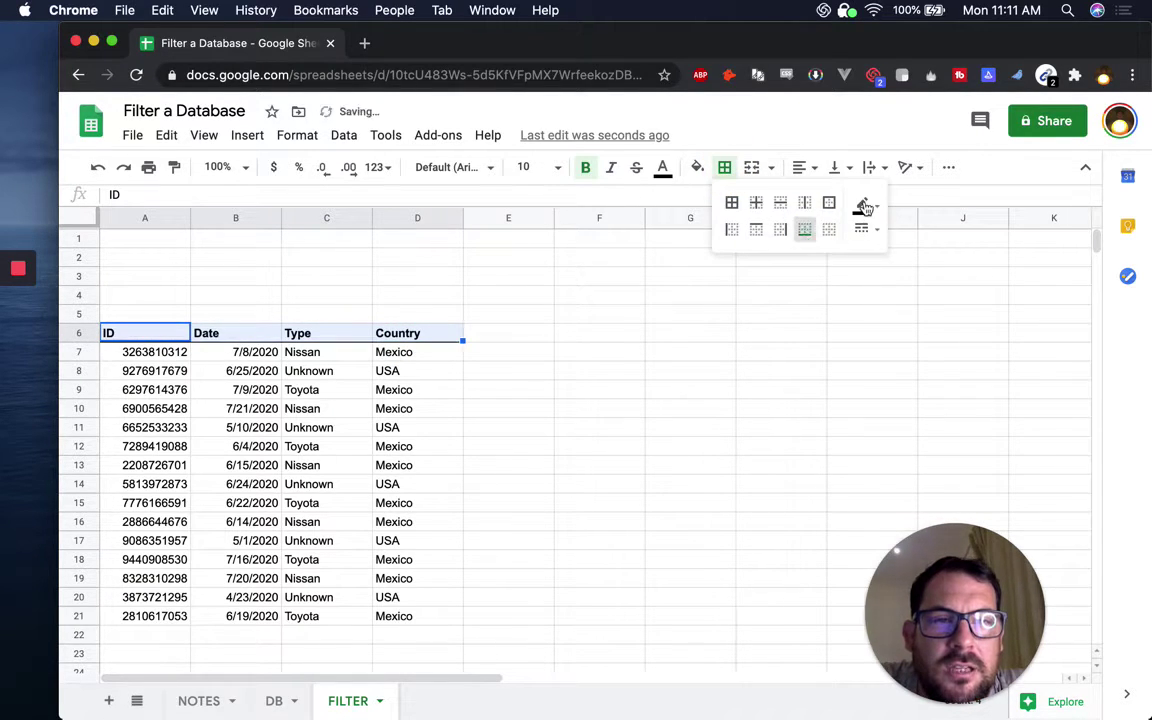
left_click(420, 392)
Hide the gridlines on the FILTER sheet.
left_click(204, 135)
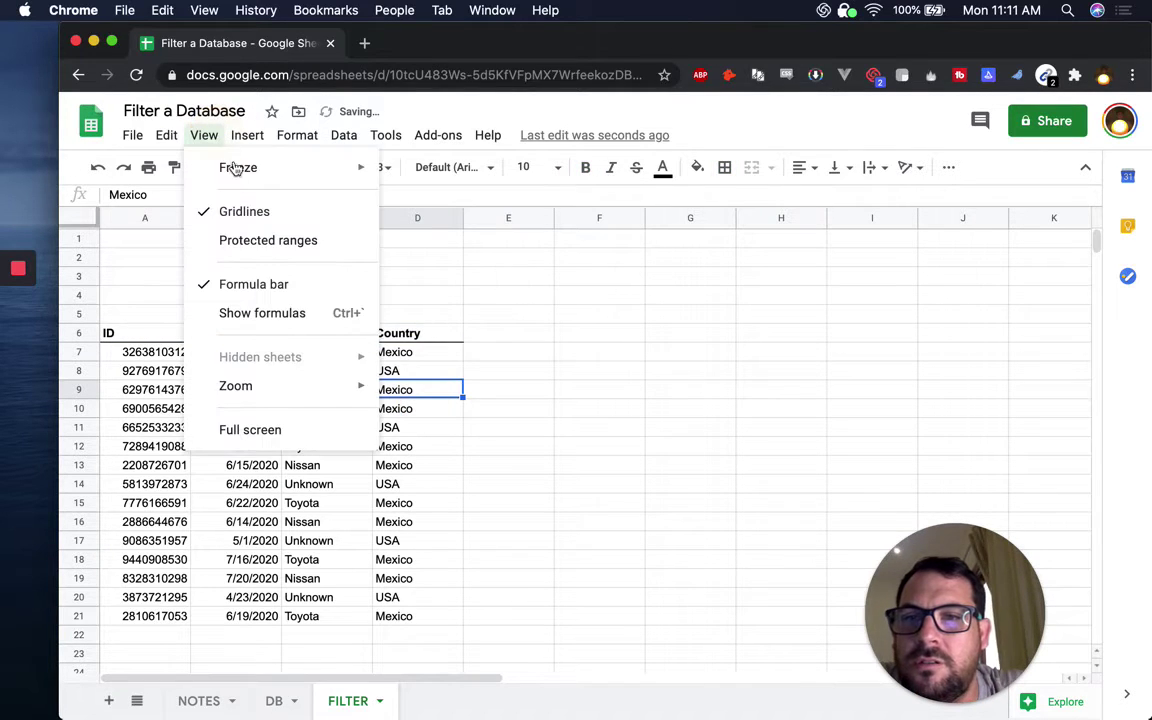
left_click(240, 212)
left_click(440, 313)
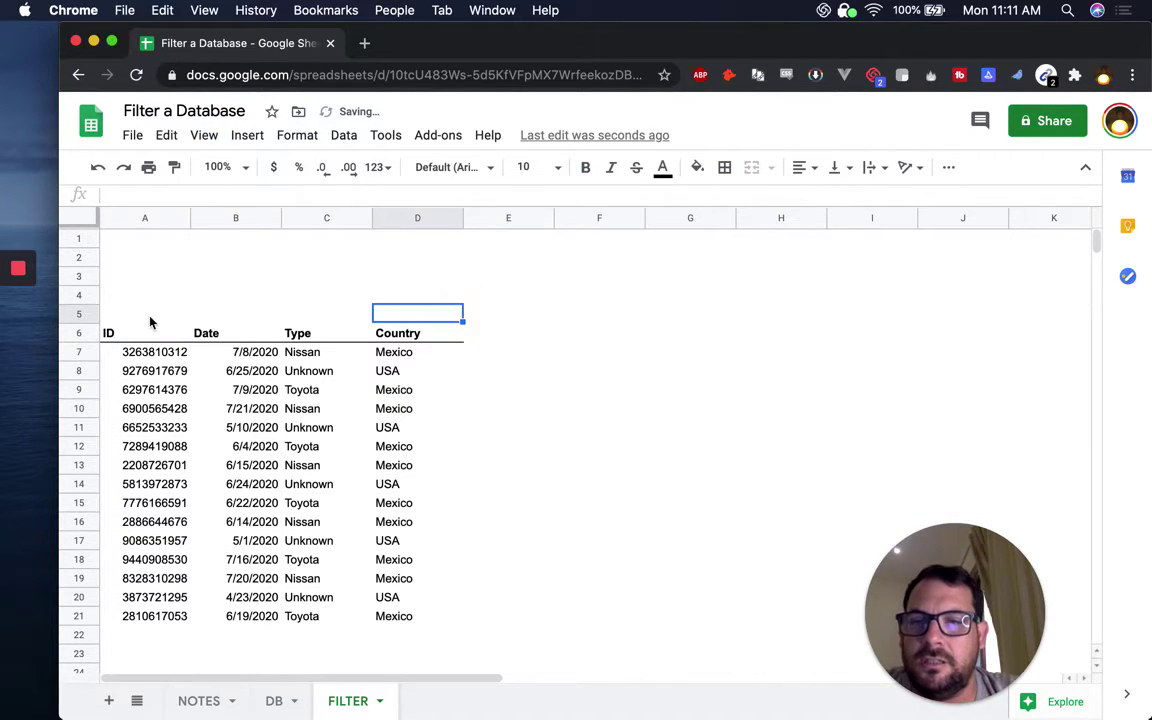
Enter the labels Start Date in A2 and End Date in A3.
left_click(148, 276)
left_click(154, 259)
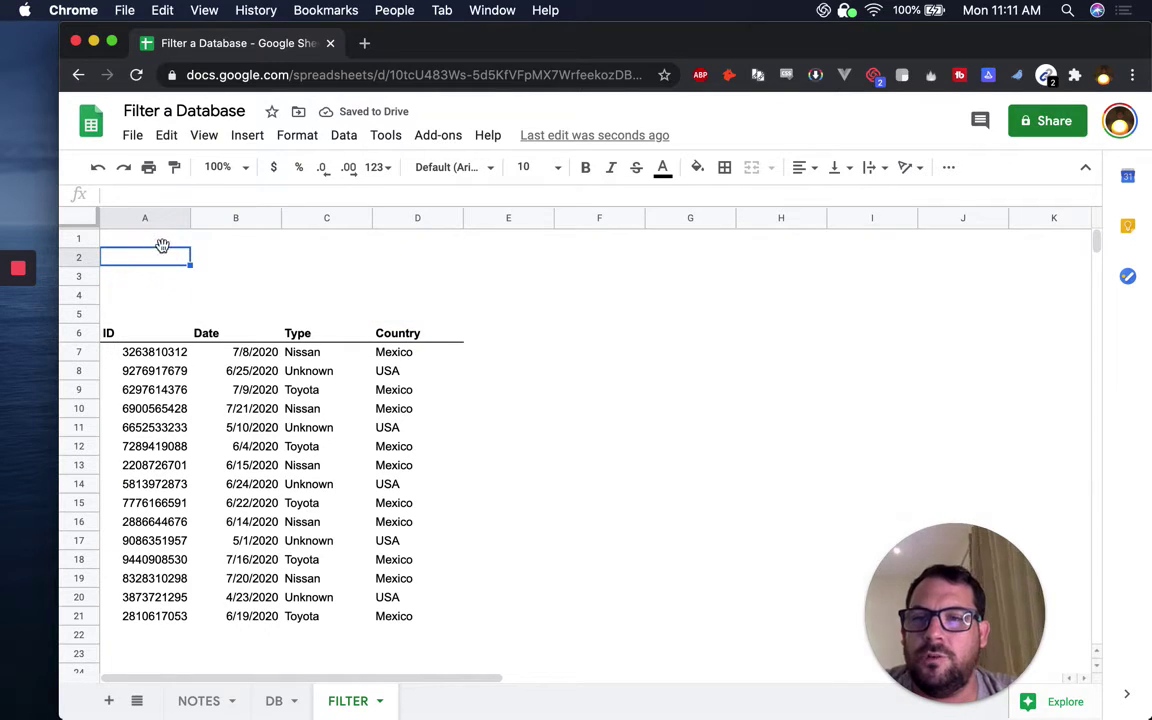
type("Sta")
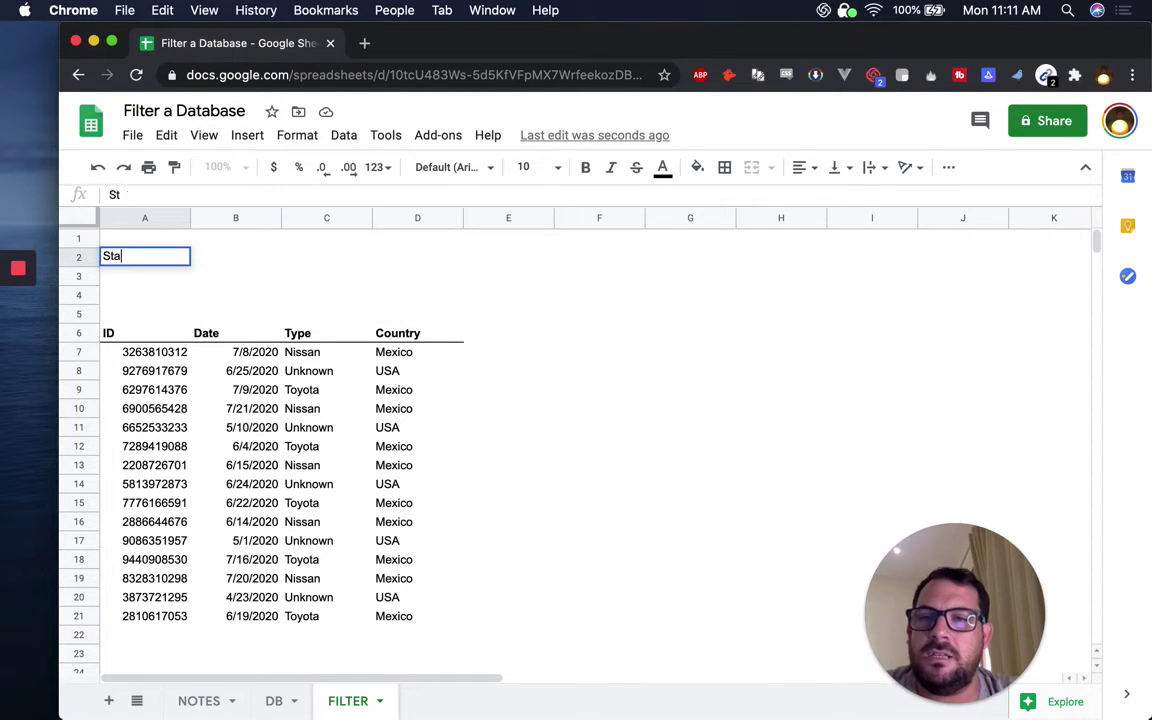
type("rt Date")
key("Return")
type("End Date")
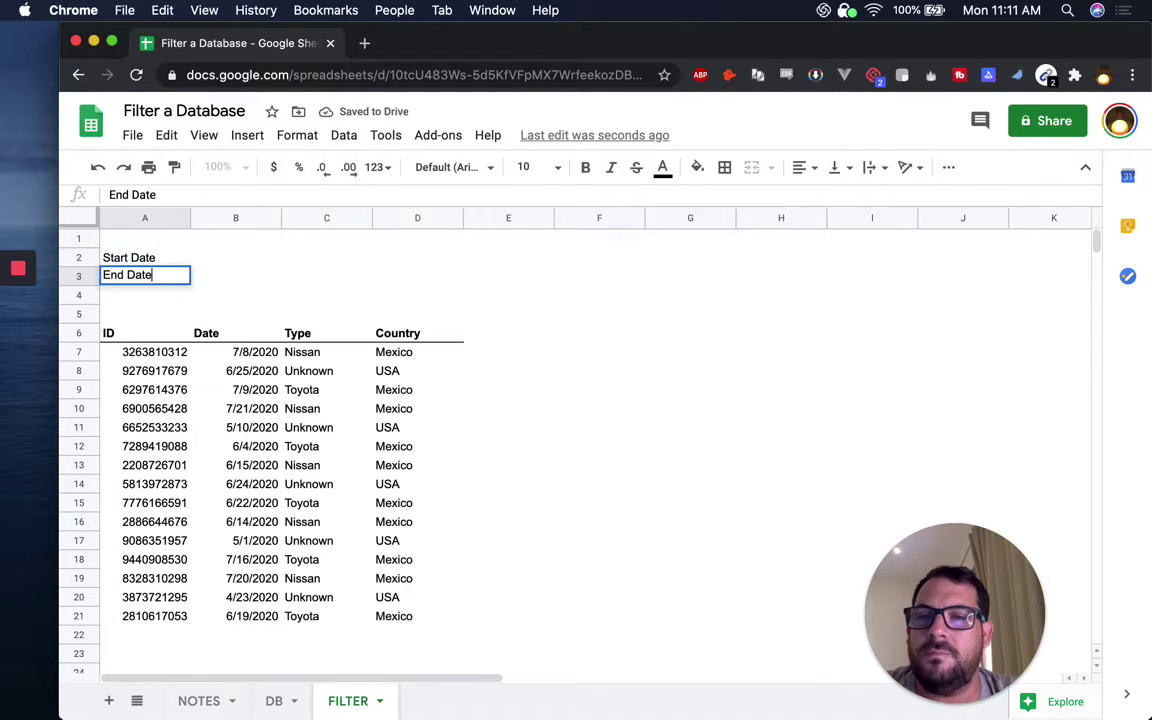
key("Return")
Copy the date in B7 into B2 and B3, beside the Start Date and End Date labels.
key("Up")
key("Right")
key("Right")
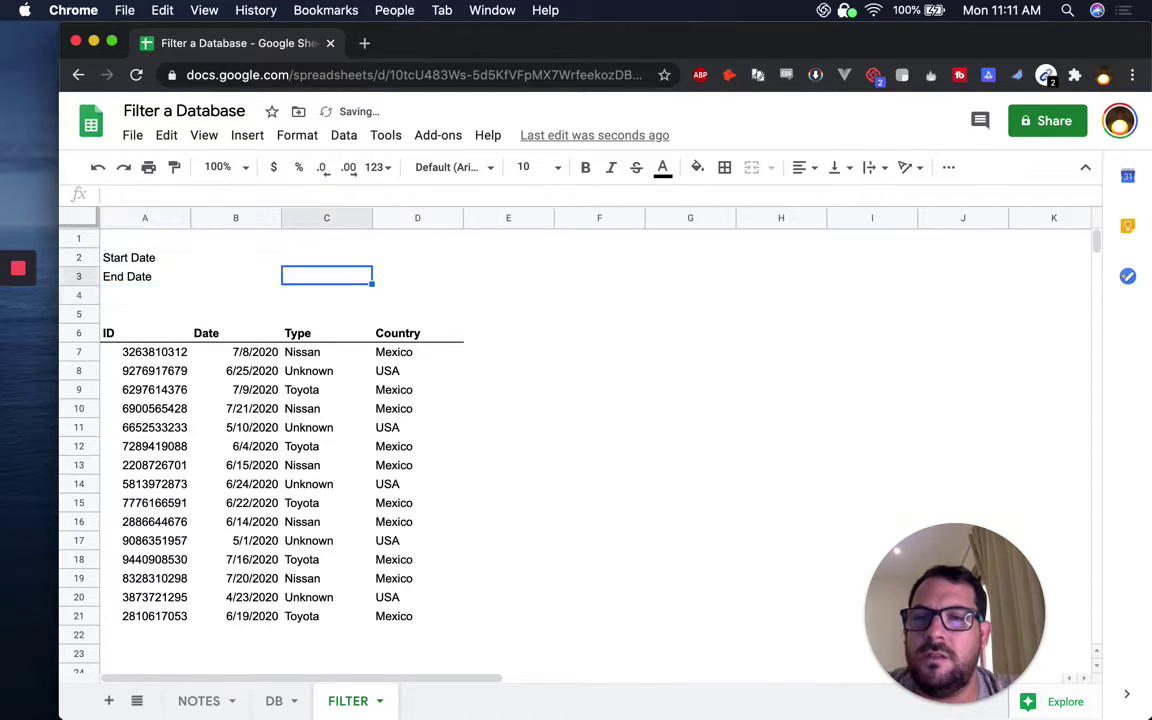
key("Left")
key("Up")
left_click(250, 352)
key("ctrl+c")
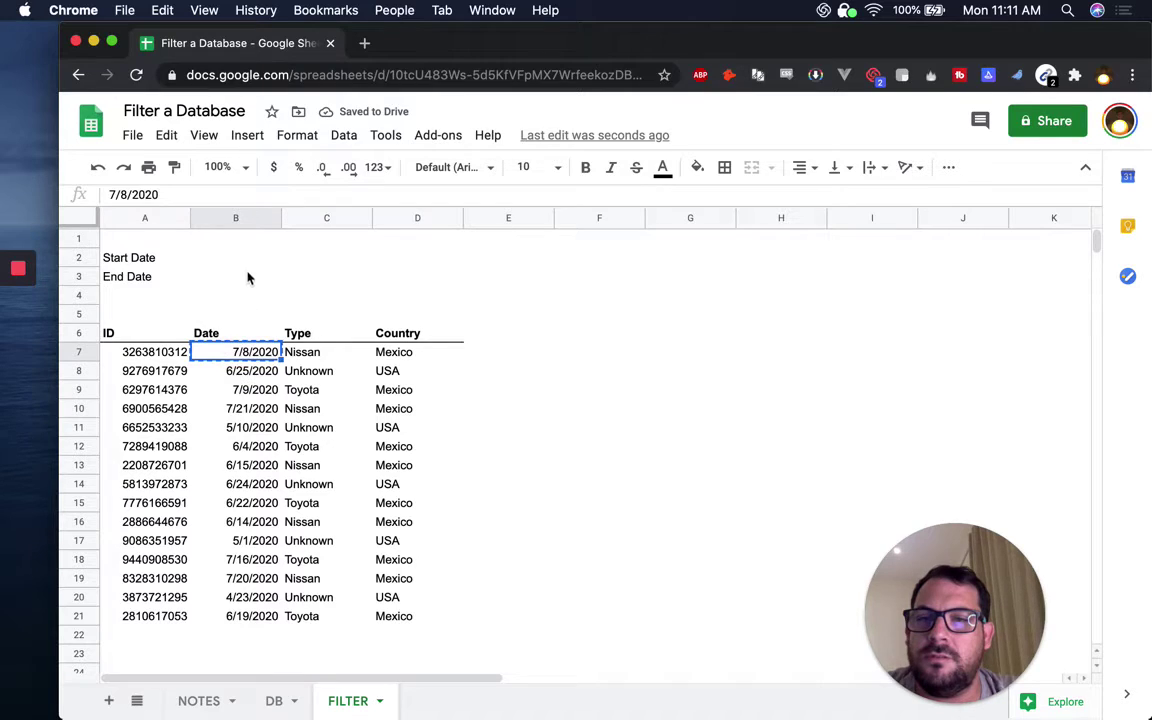
left_click(240, 258)
key("ctrl+v")
left_click(245, 285)
key("ctrl+v")
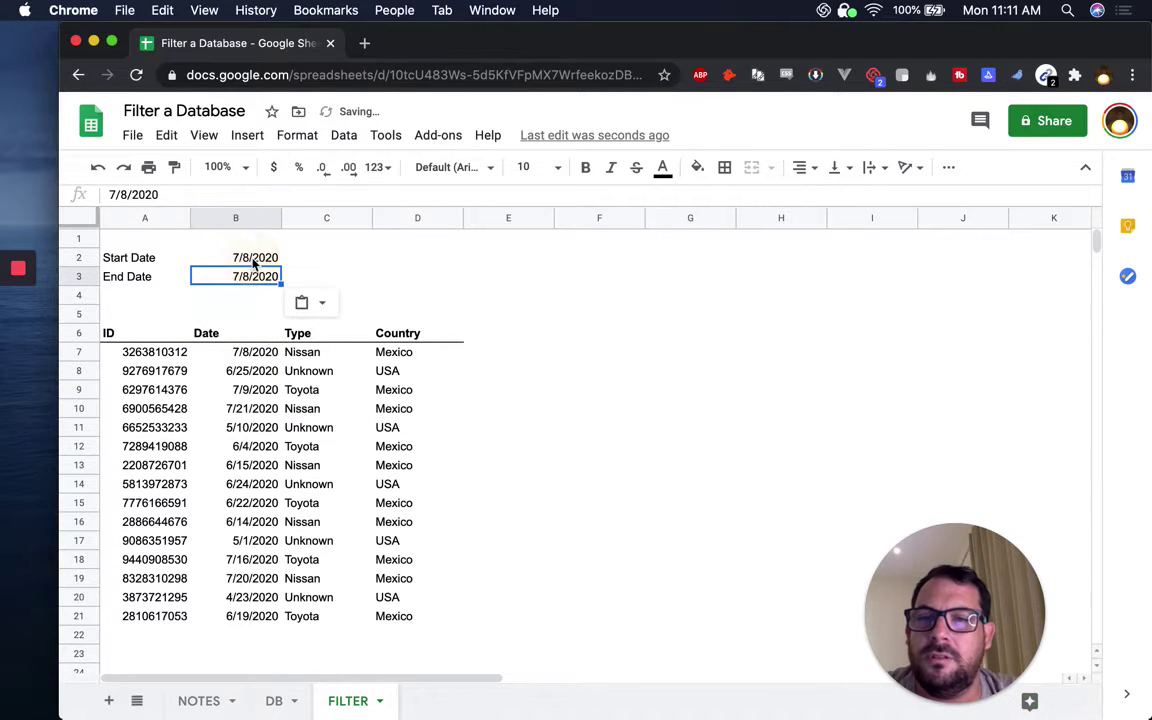
Set the Start Date in B2 to 4/1/2020 using the calendar picker.
double_click(218, 256)
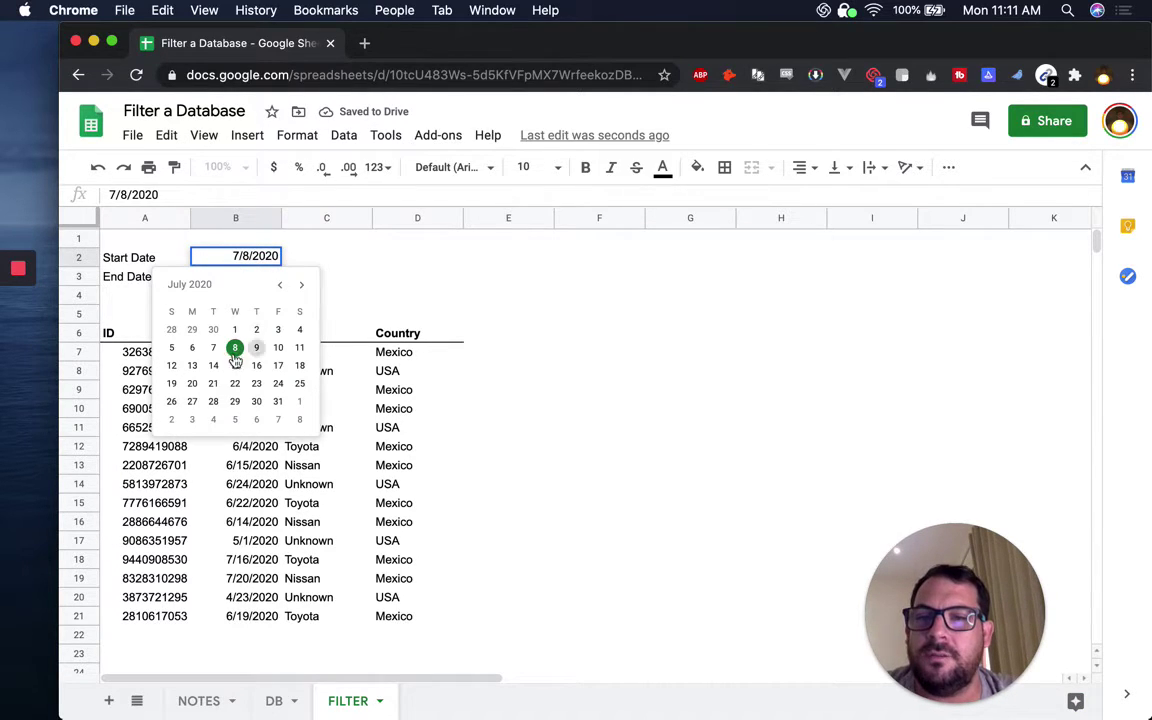
left_click(352, 259)
double_click(247, 260)
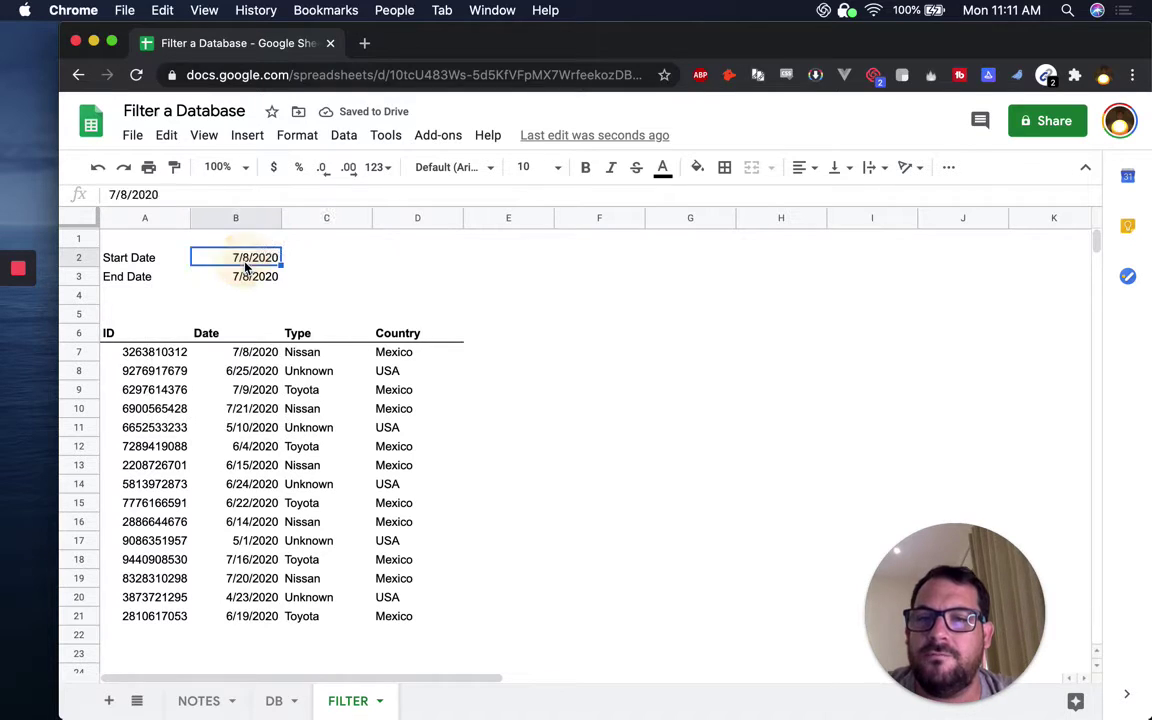
left_click(283, 287)
left_click(283, 287)
left_click(283, 287)
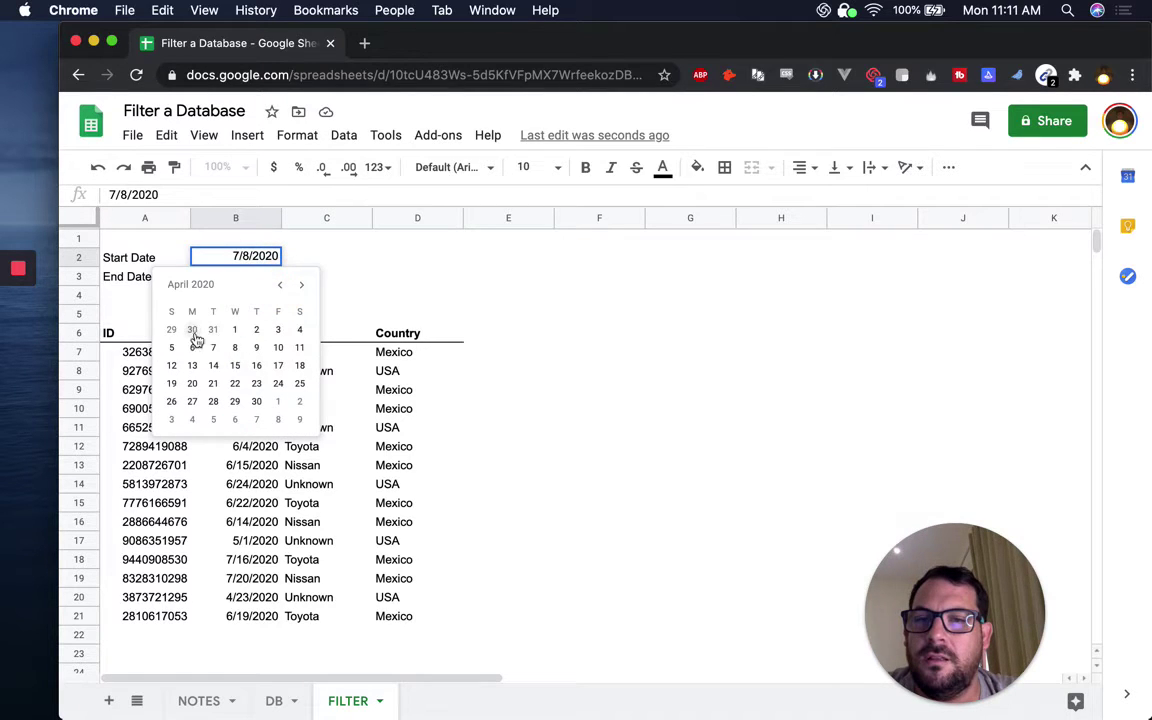
left_click(235, 329)
left_click(342, 250)
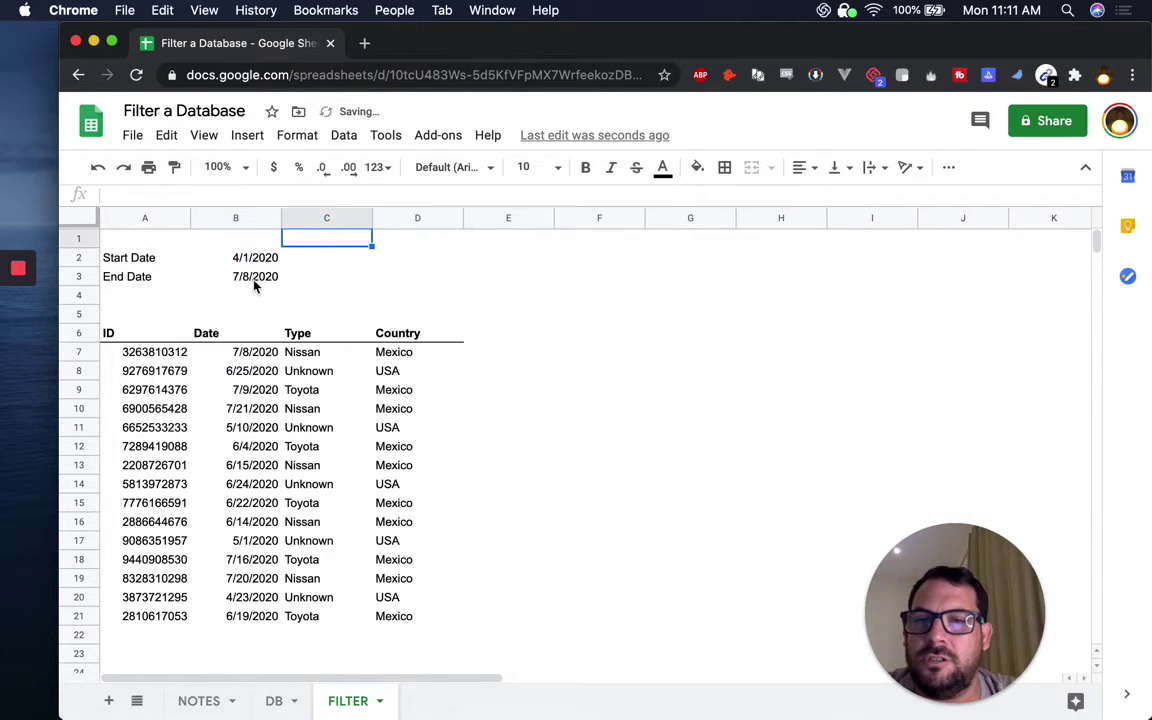
Set the End Date in B3 to 8/6/2020 using the calendar picker.
left_click(255, 277)
double_click(255, 277)
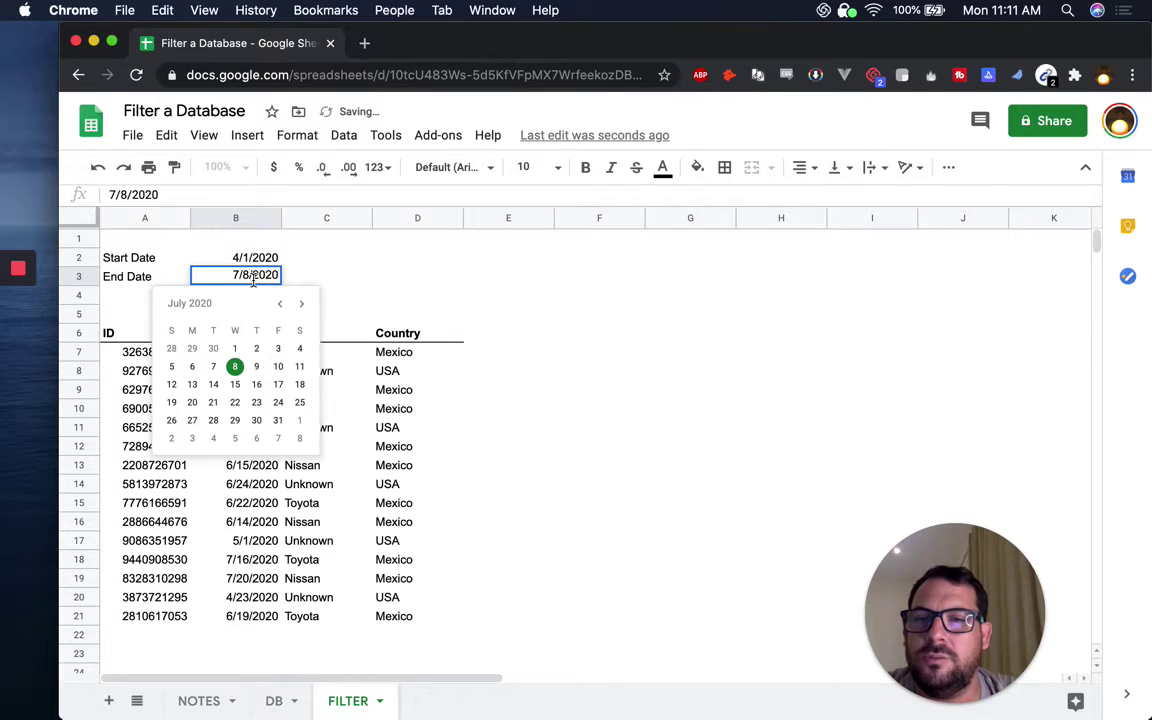
left_click(301, 303)
left_click(256, 366)
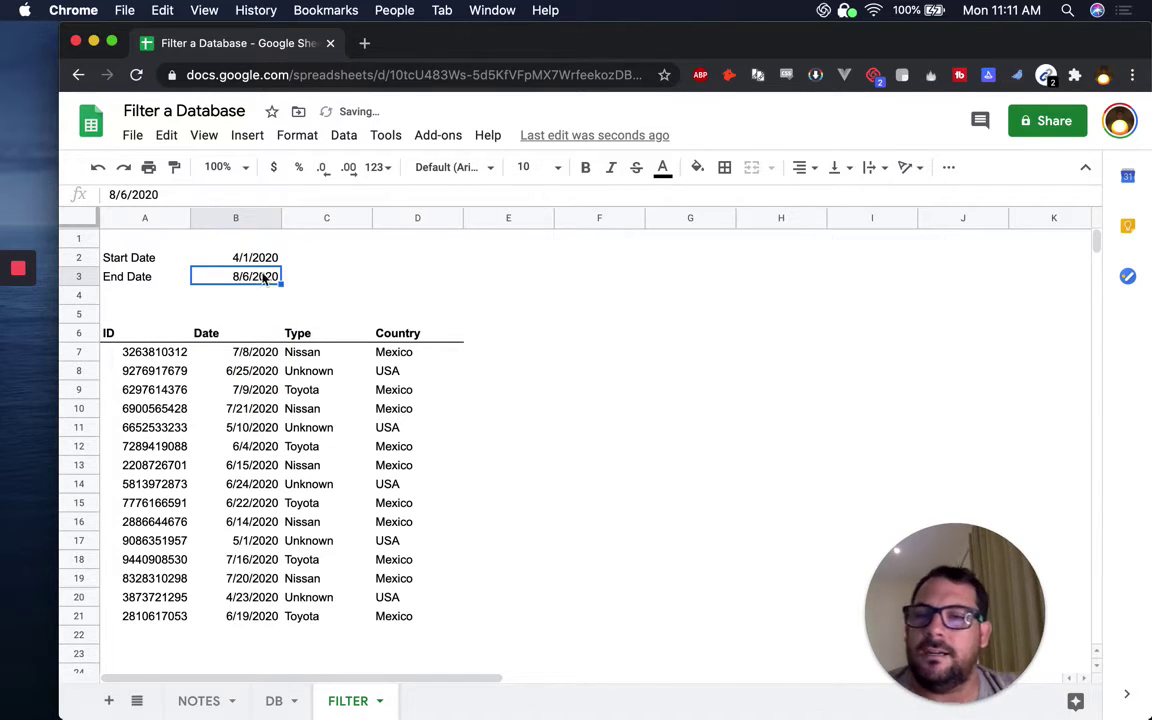
Enter the labels Type in A4 and Country in A5.
left_click(148, 297)
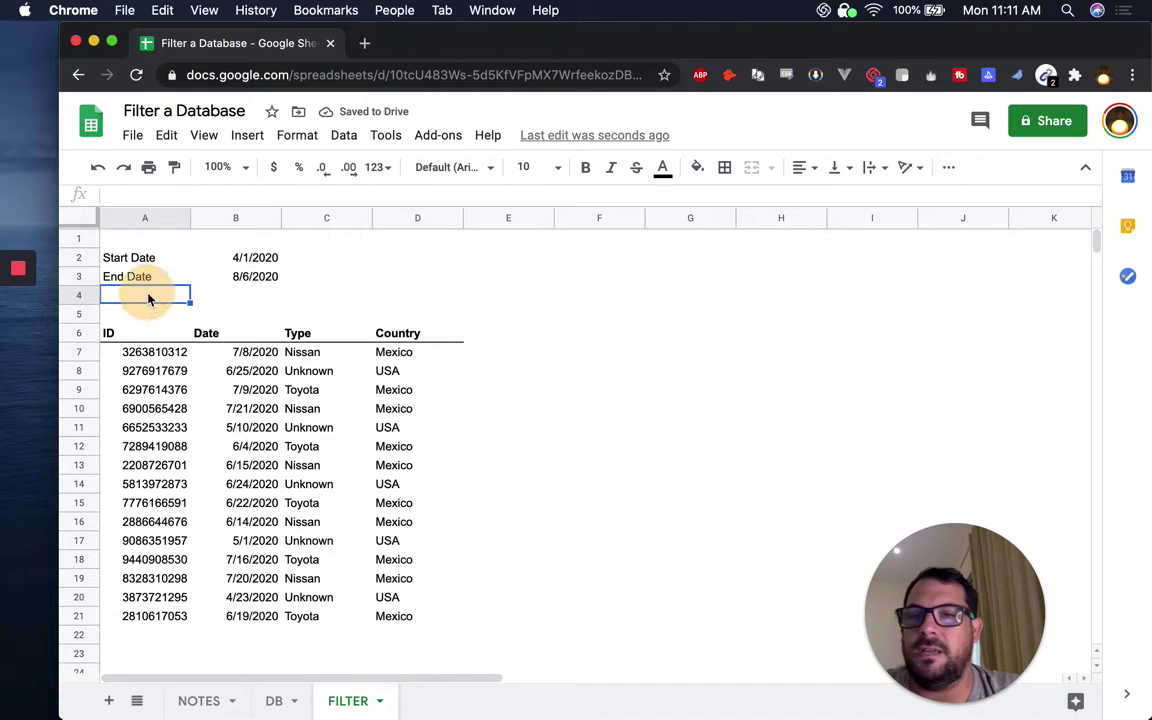
type("Type")
key("Return")
type("Country")
key("Return")
Apply data validation to B5 with a dropdown list from the DB sheet's Country column, range DB!D:D.
left_click(236, 316)
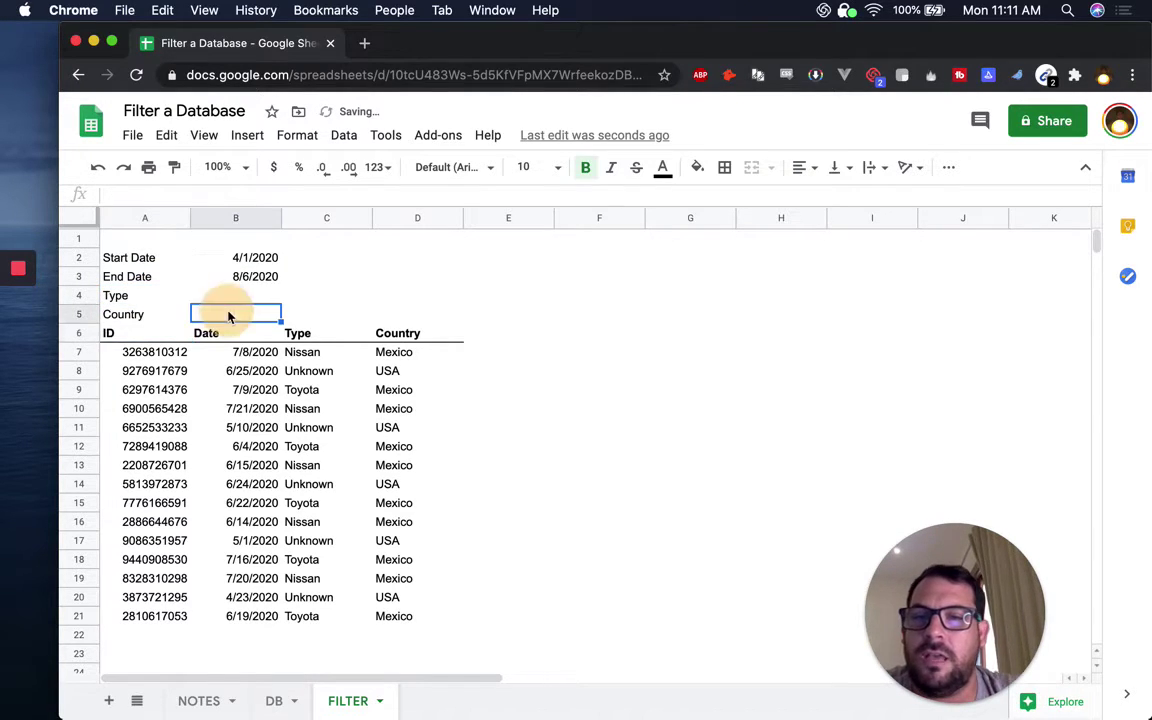
right_click(235, 315)
scroll(399, 527, "down", 3)
left_click(308, 693)
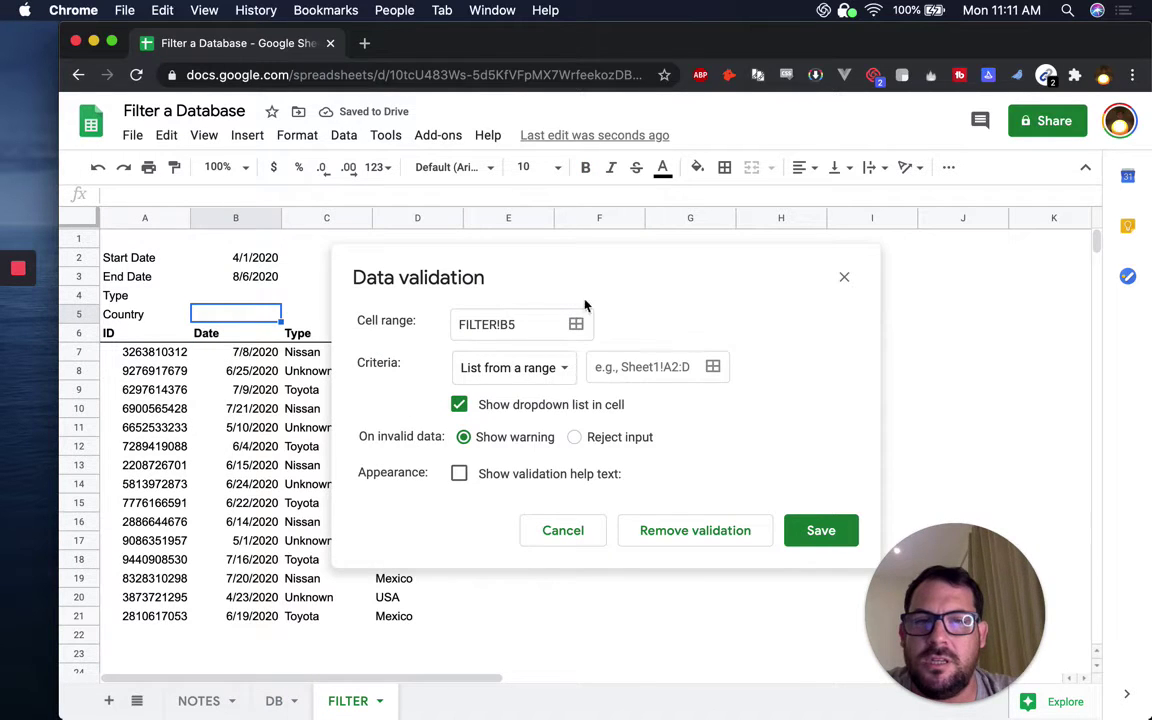
left_click(713, 367)
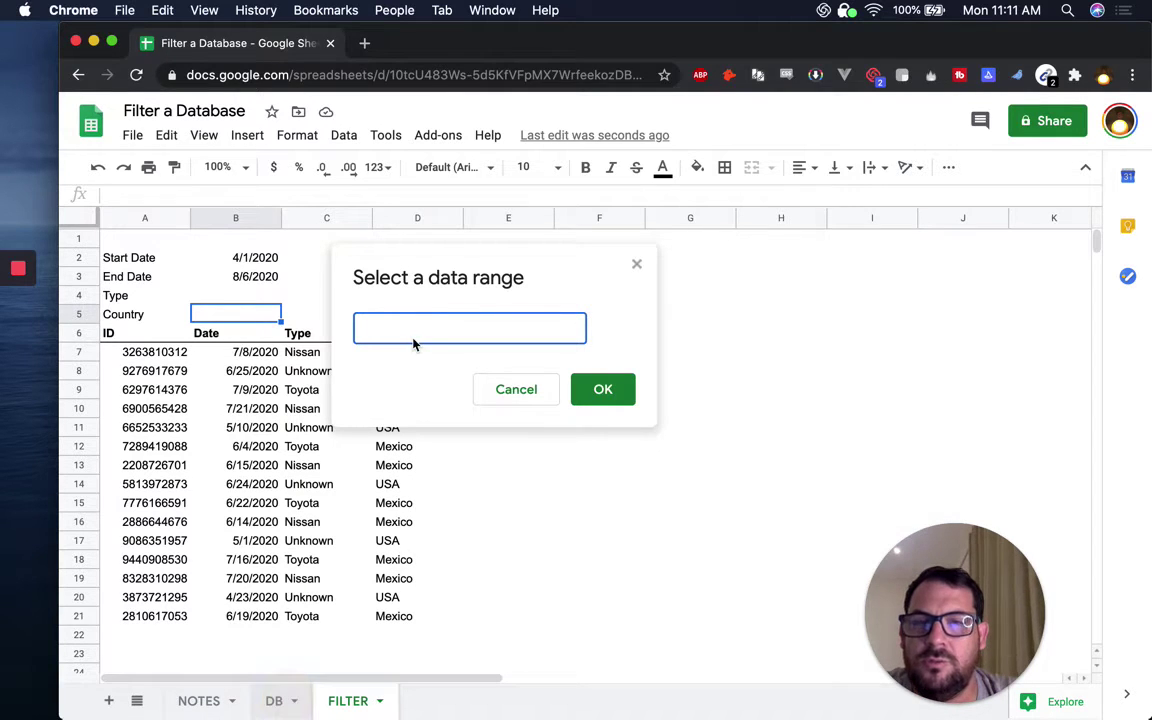
left_click(714, 272)
left_click(410, 219)
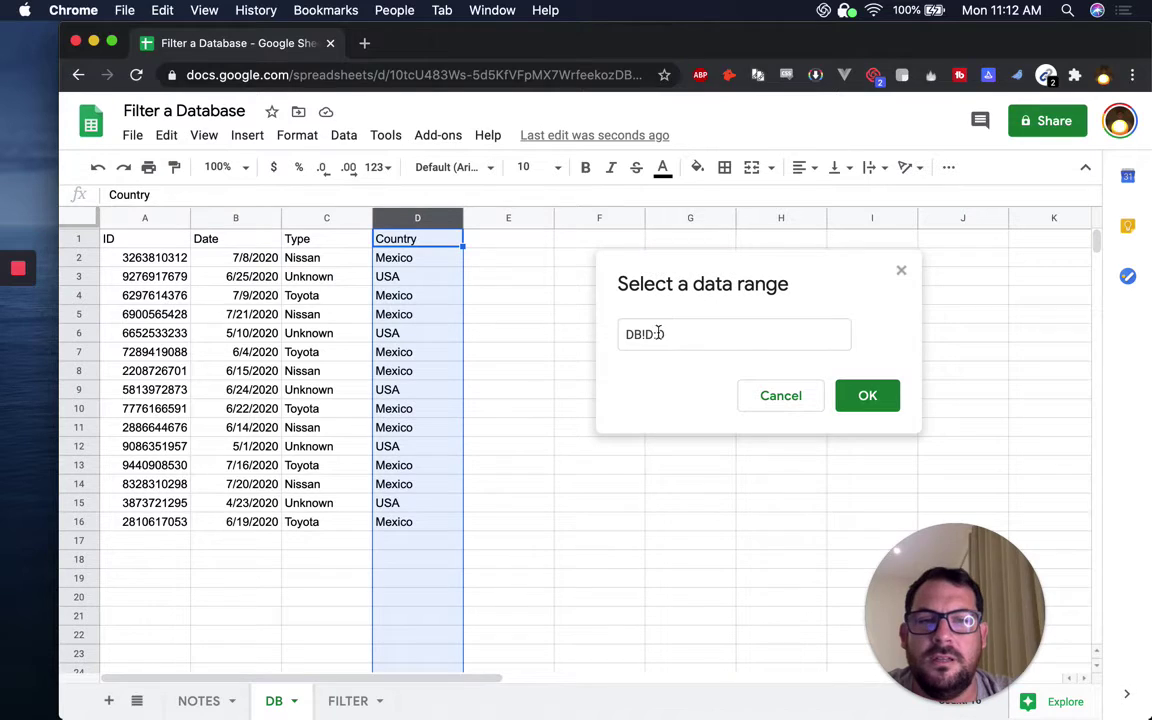
left_click(843, 394)
left_click(820, 530)
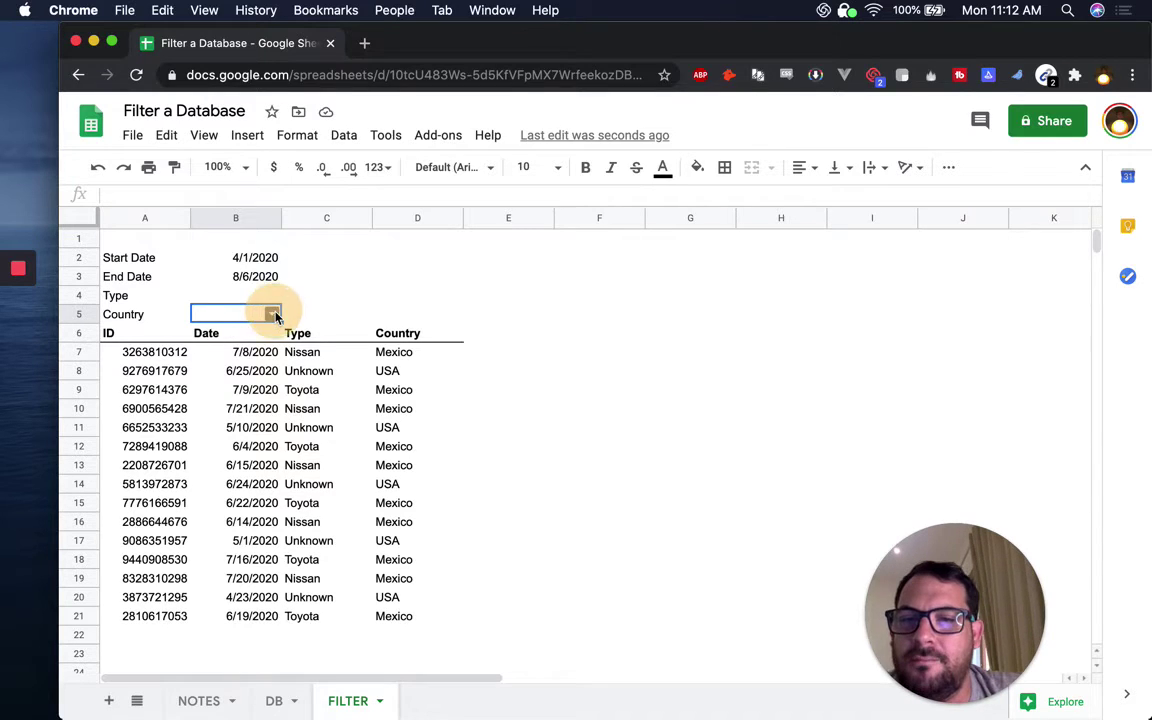
Choose Mexico from the Country dropdown in B5 and widen column B.
left_click(272, 314)
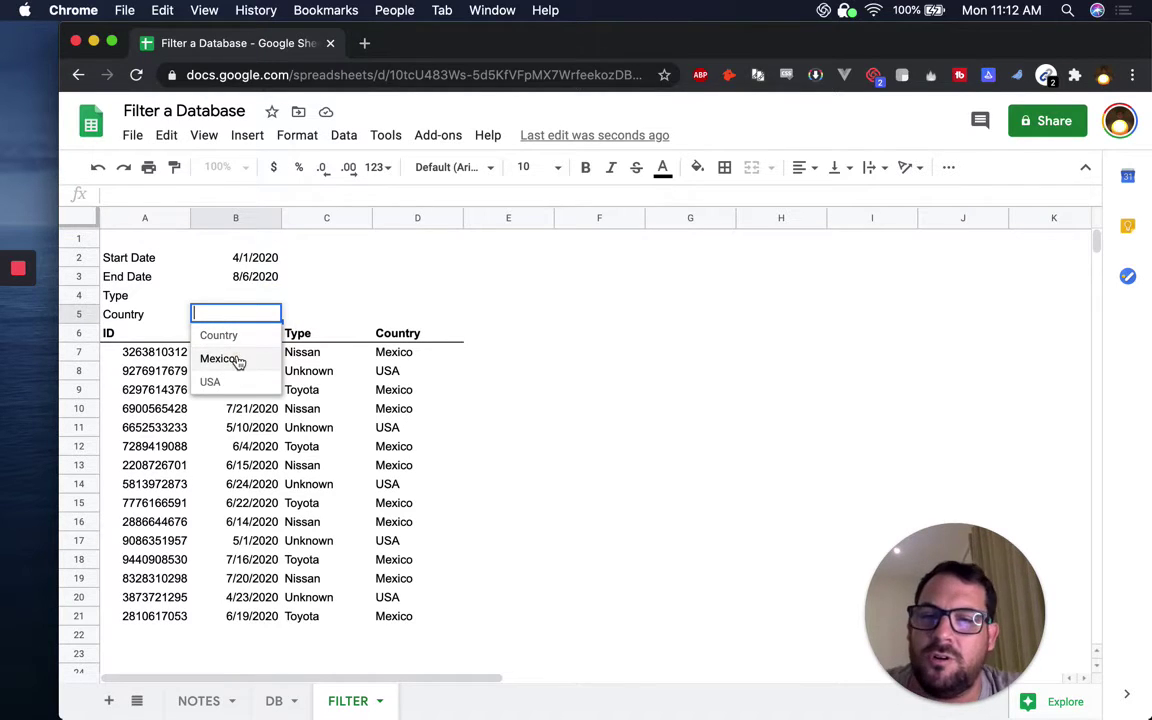
left_click(230, 358)
left_click(222, 296)
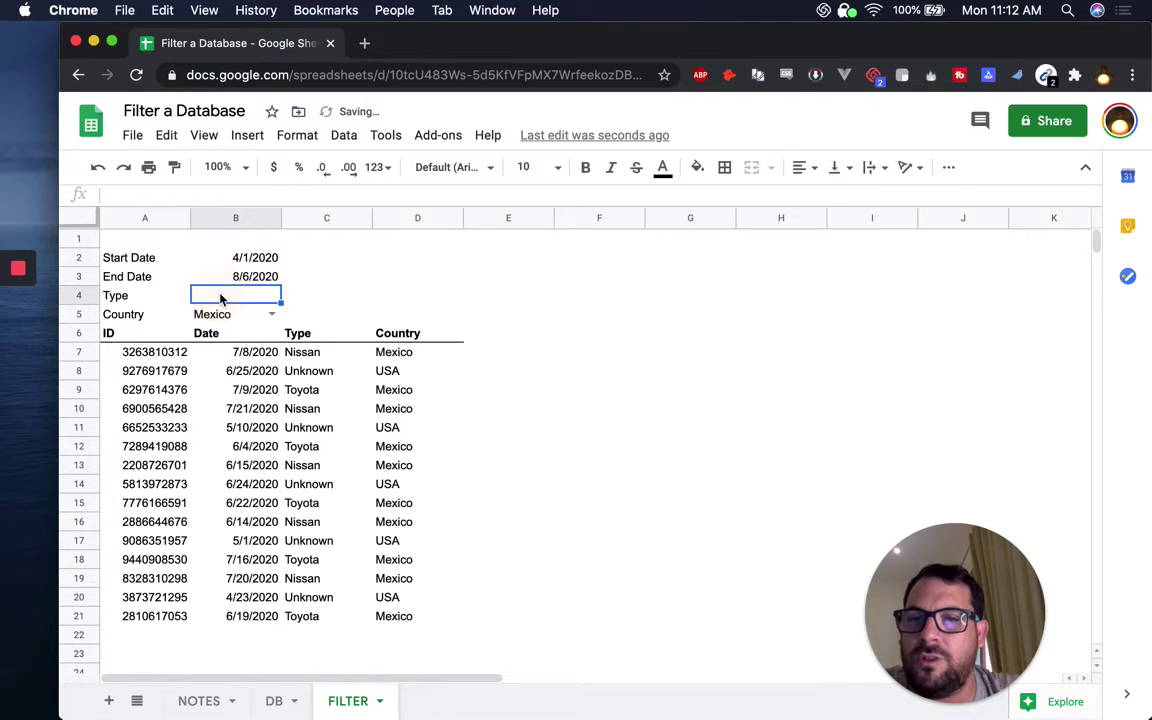
left_click_drag(281, 219, 338, 222)
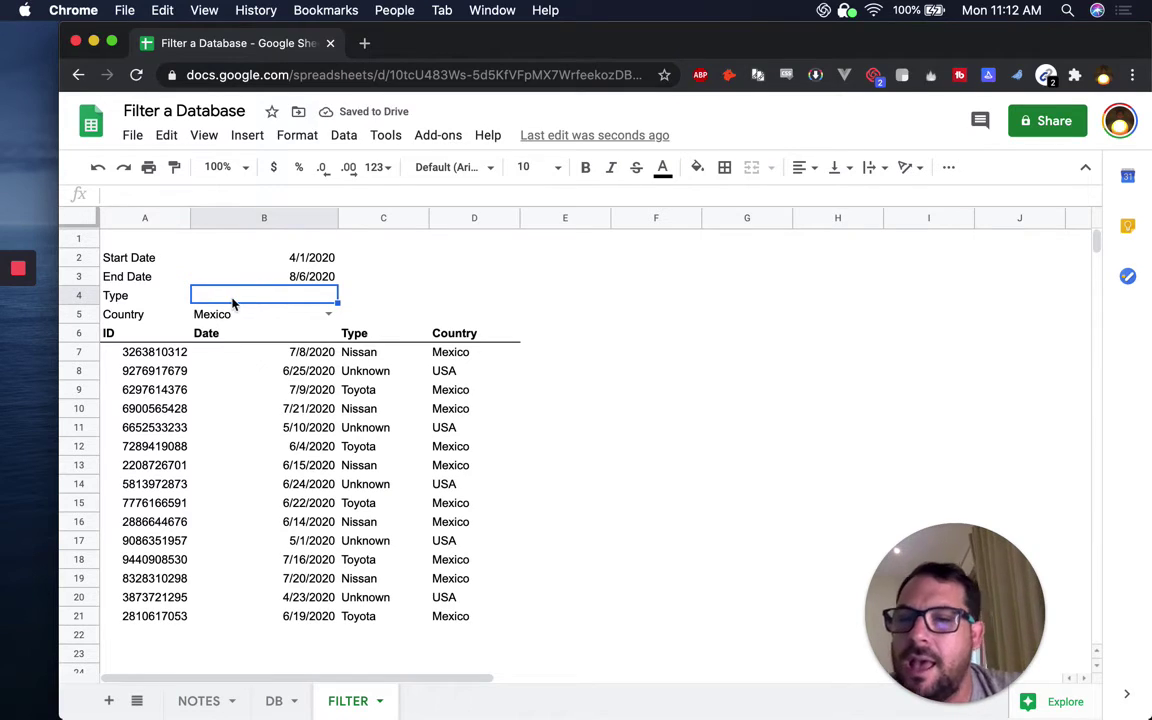
left_click(403, 298)
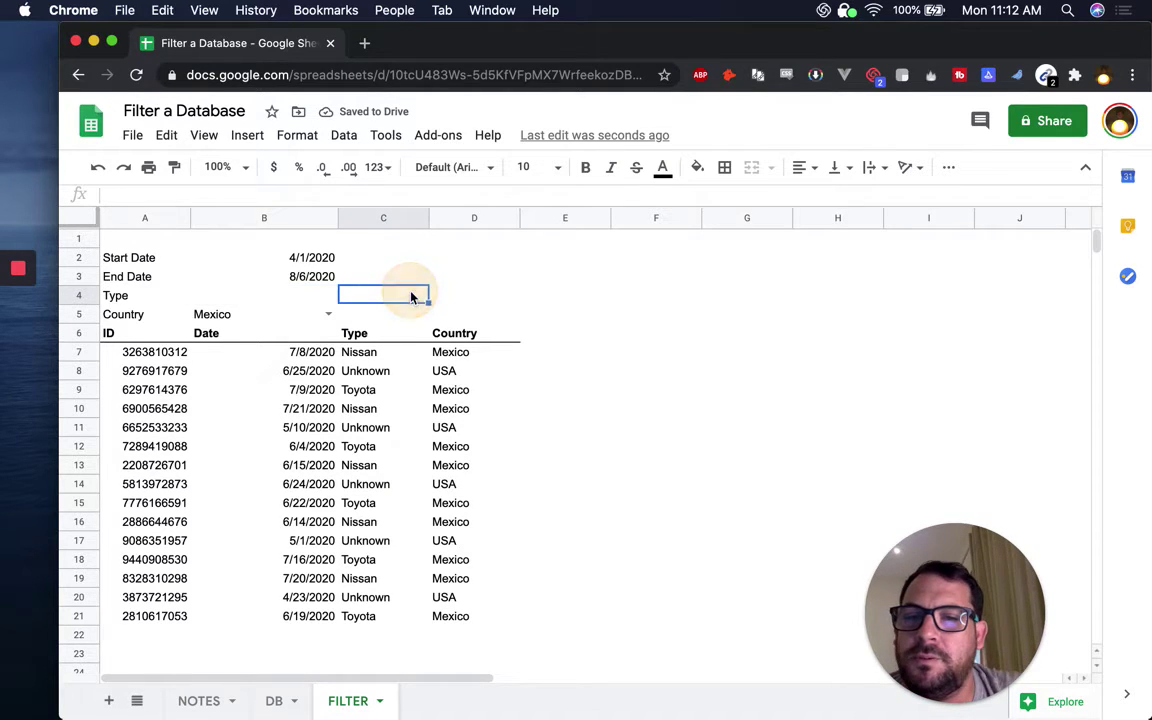
left_click(476, 300)
left_click(266, 282)
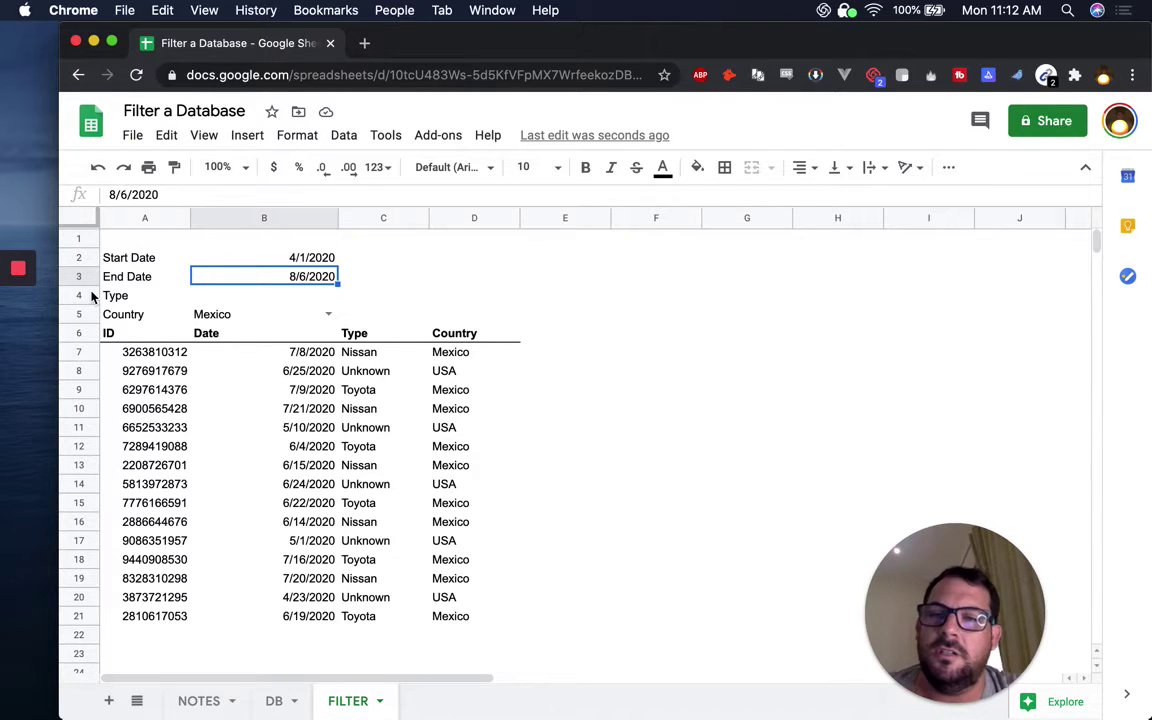
left_click(230, 298)
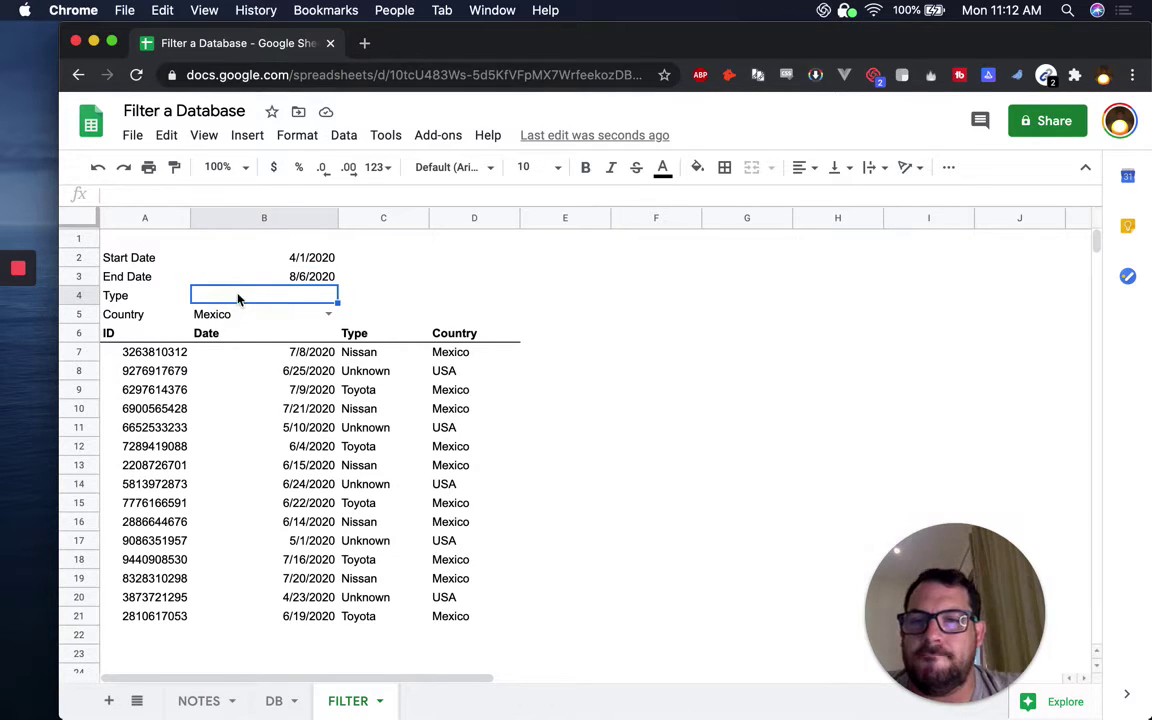
left_click(265, 259)
left_click(269, 280)
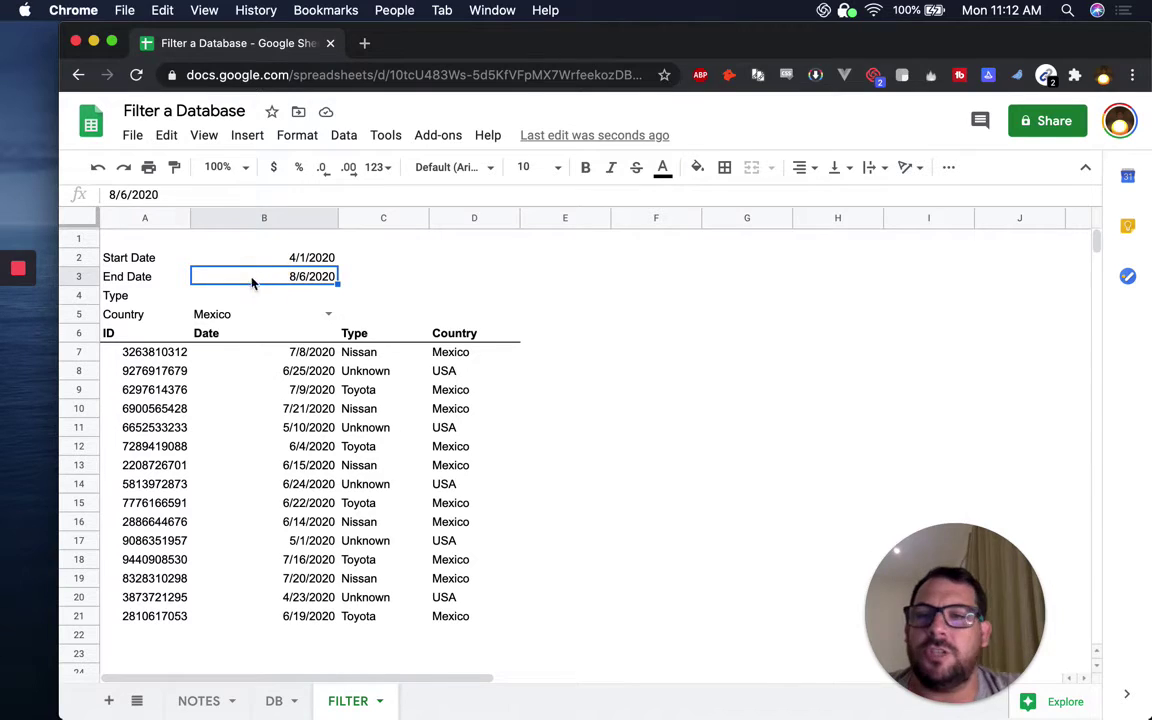
left_click(205, 299)
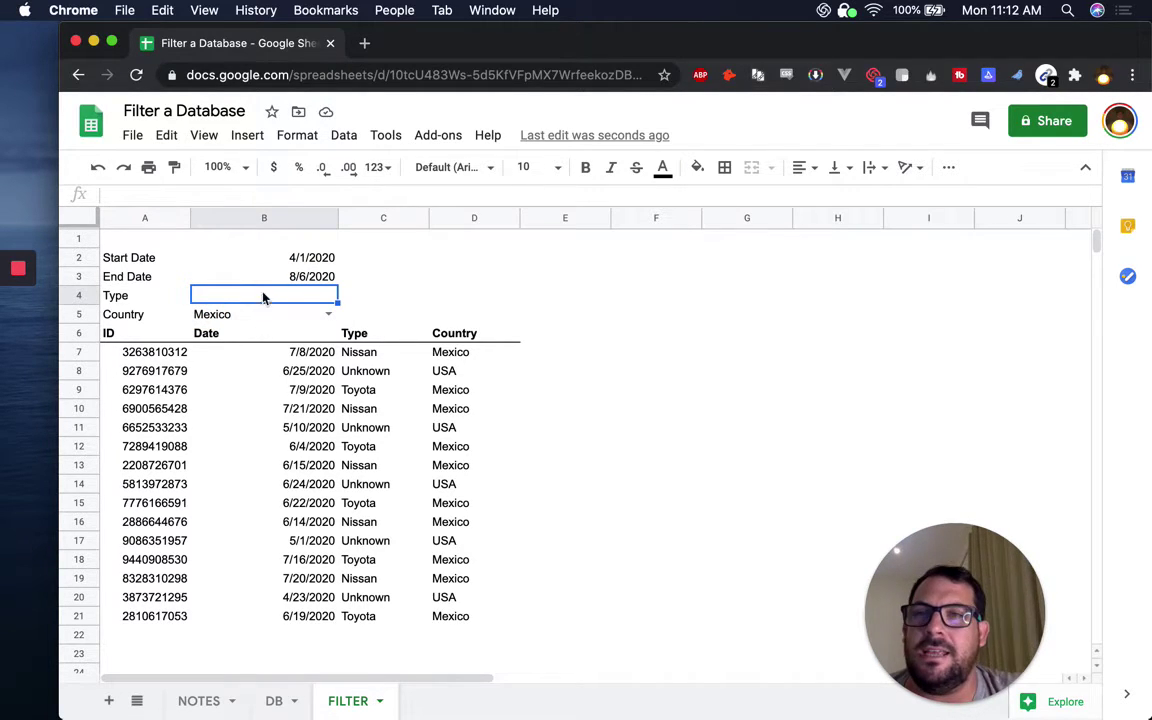
left_click(253, 316)
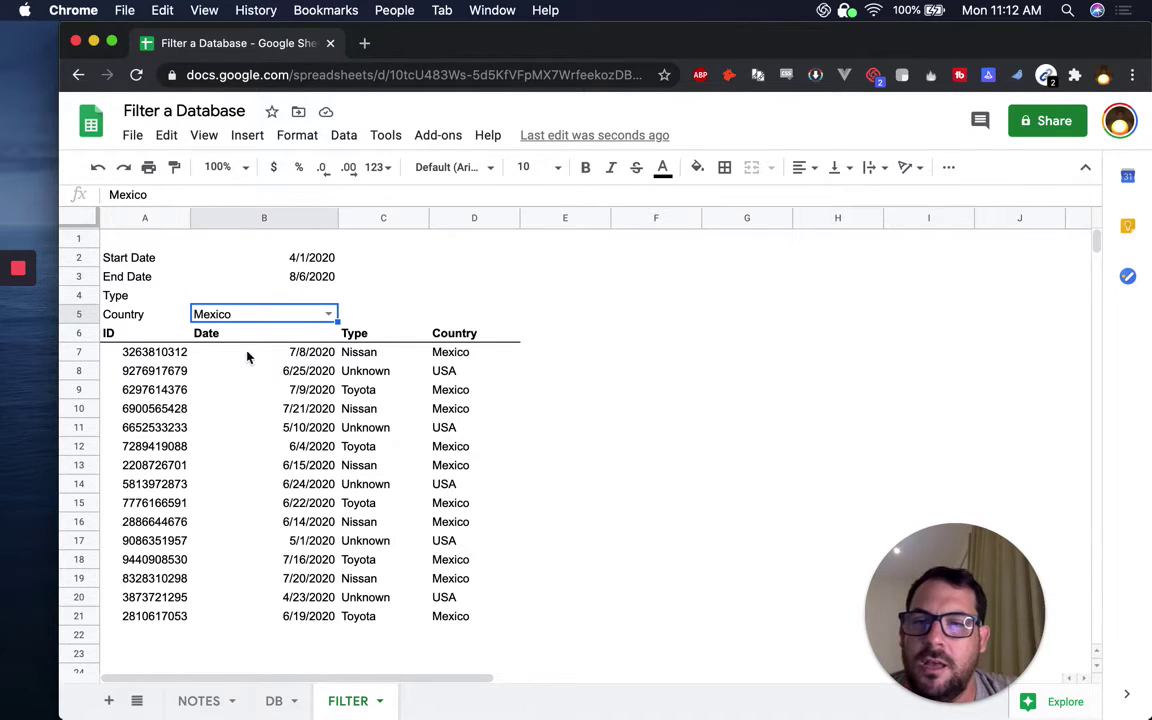
Extend the FILTER formula in A7 with the start date condition DB!B2:B16>B2-1.
left_click(141, 357)
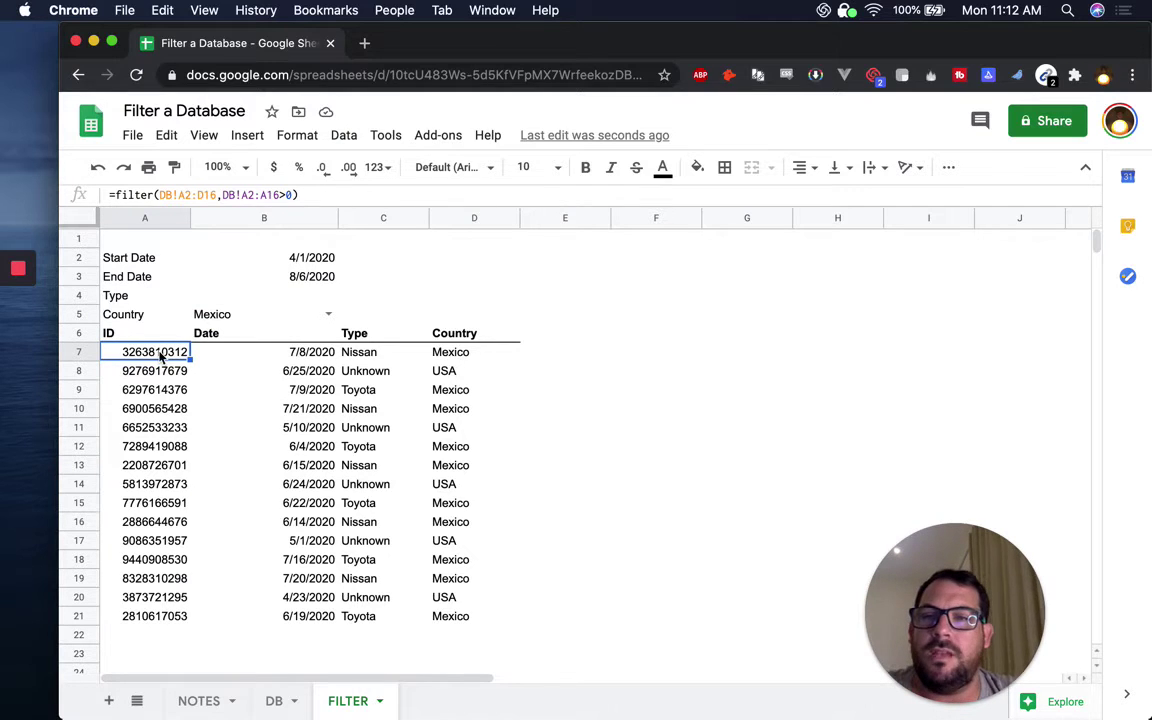
left_click(293, 196)
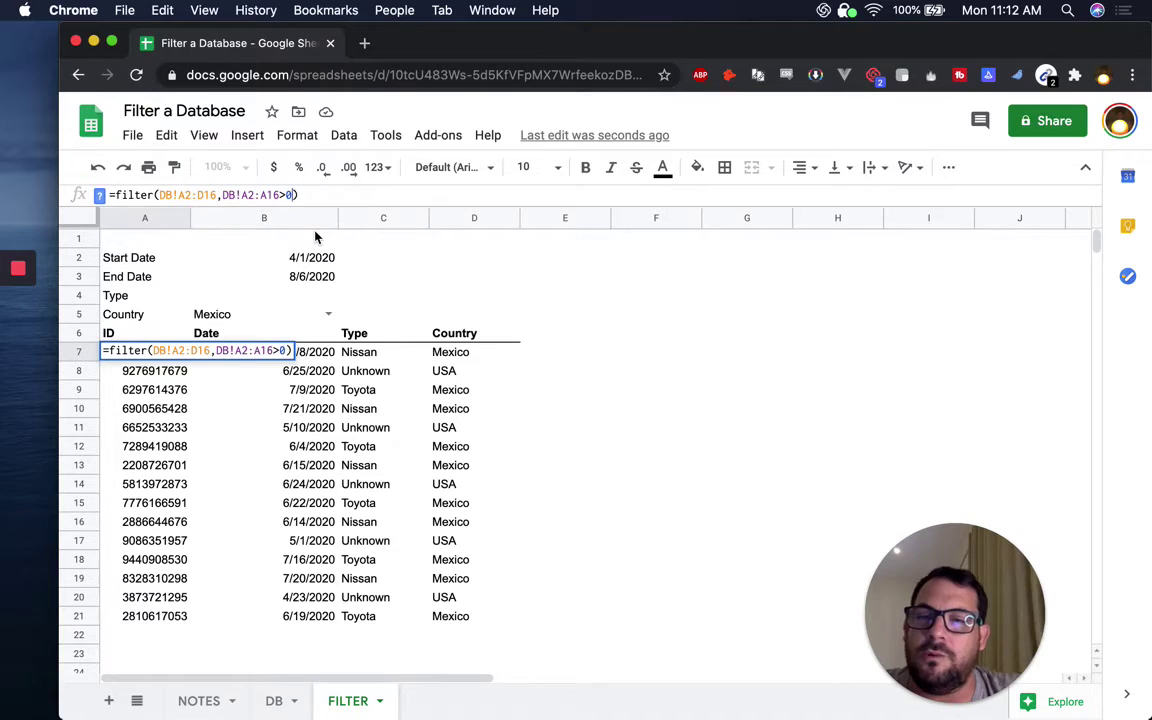
type(",")
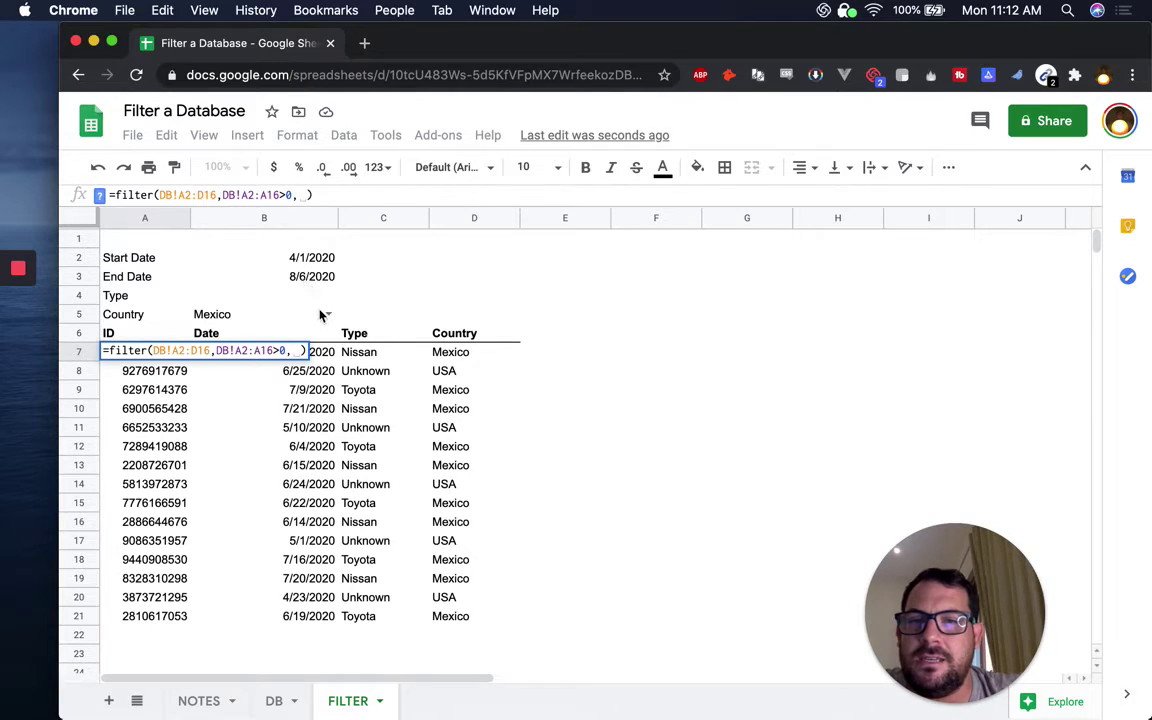
key("BackSpace")
type("DB!")
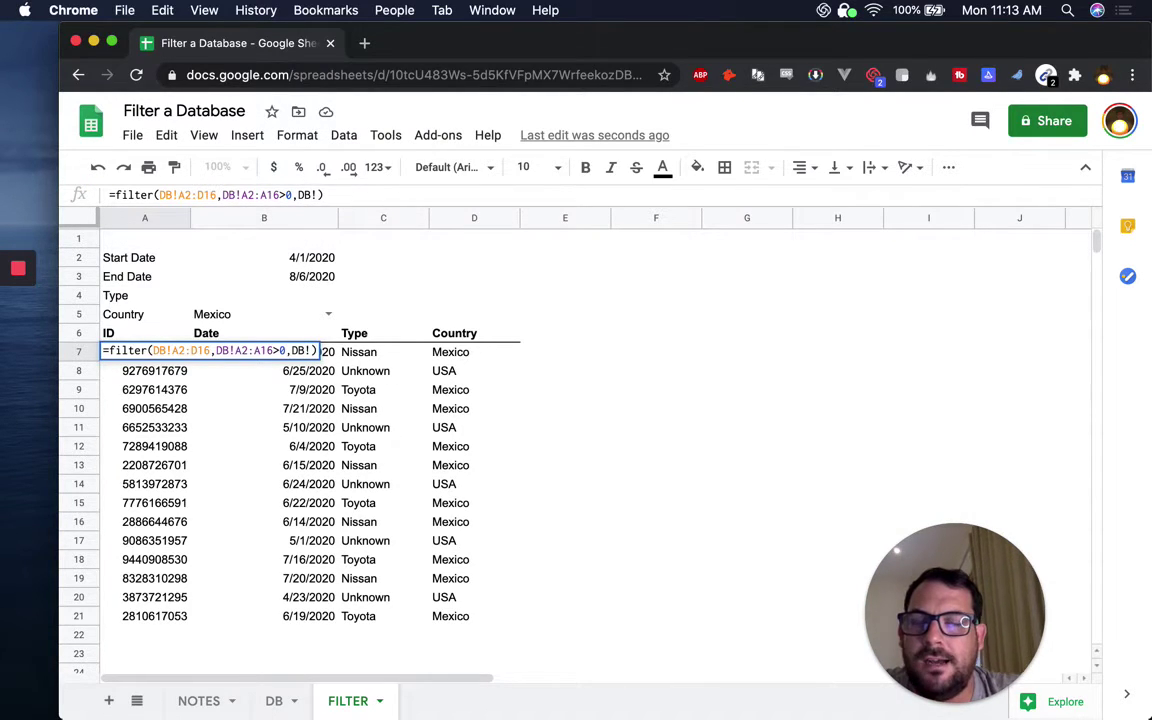
type("B2:B")
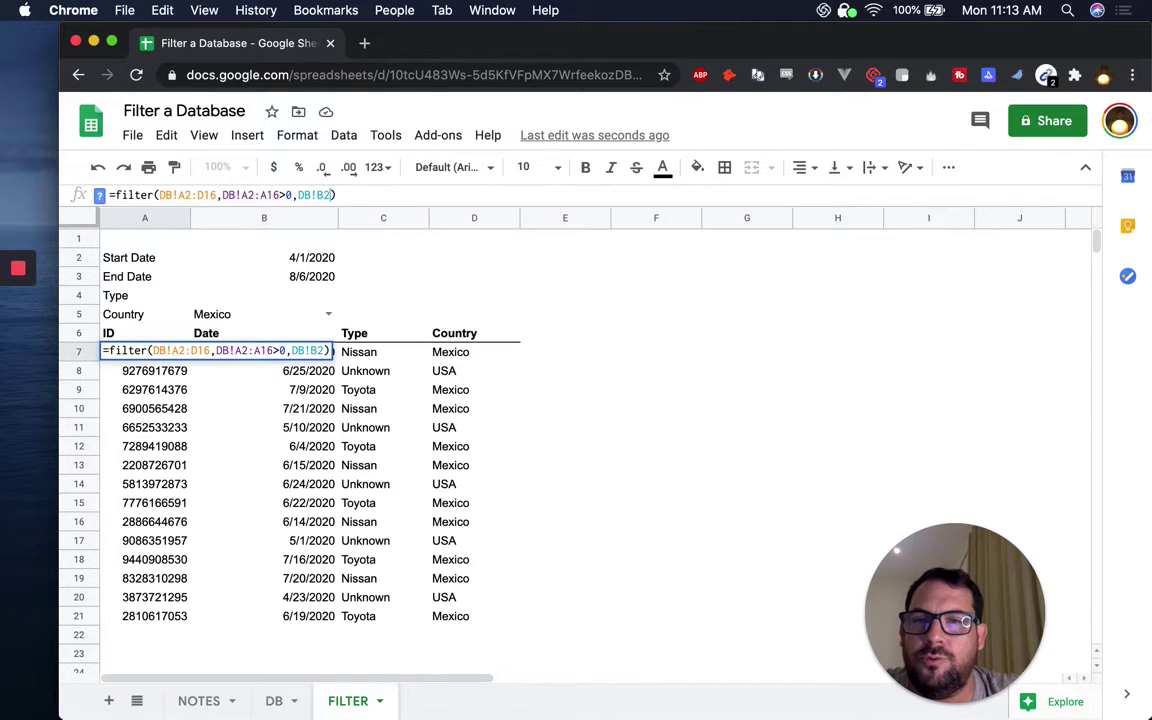
type("16")
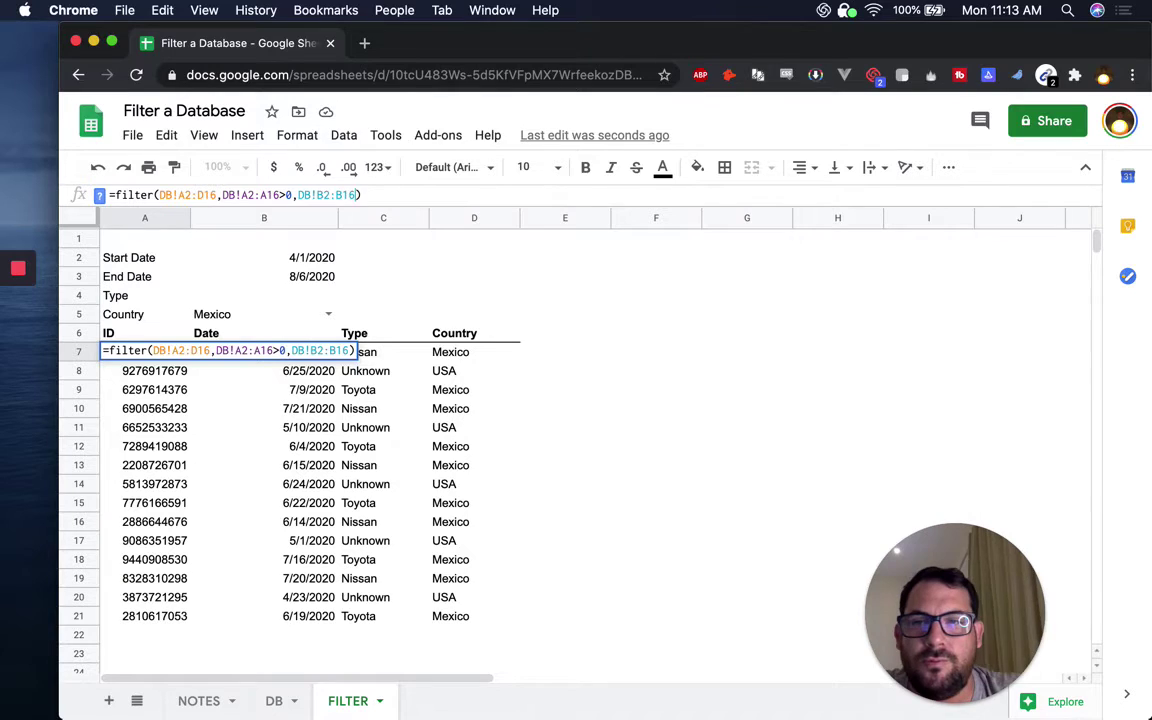
type(">")
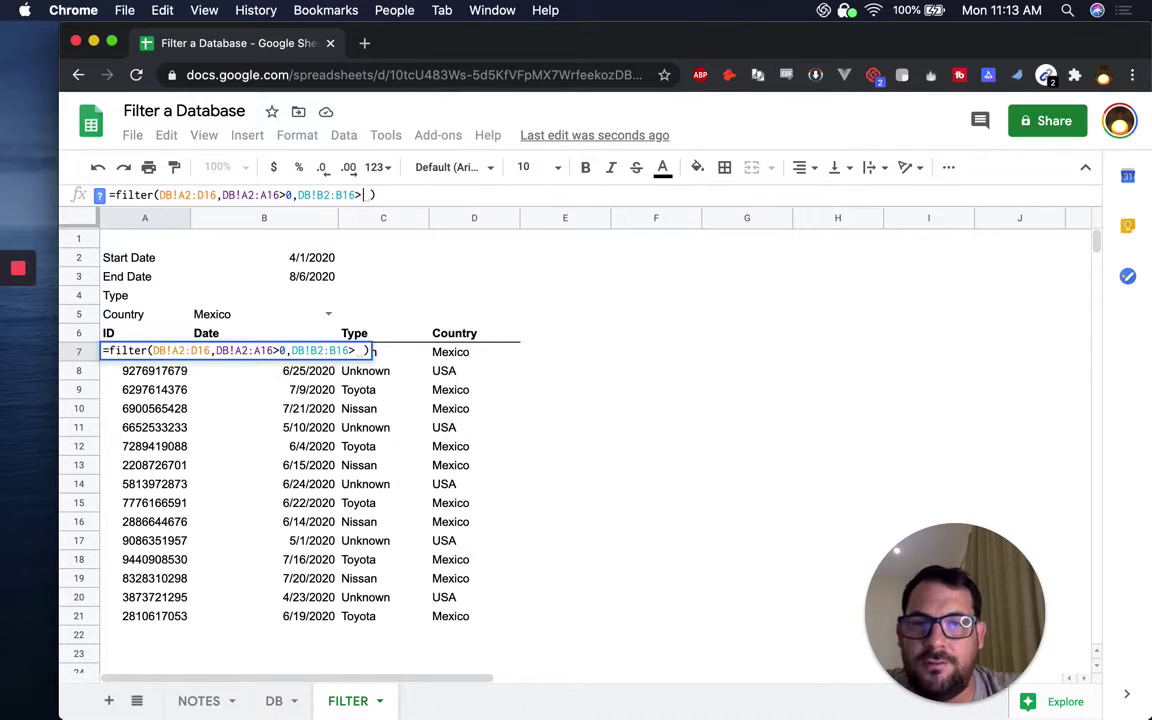
left_click(305, 260)
type("-1")
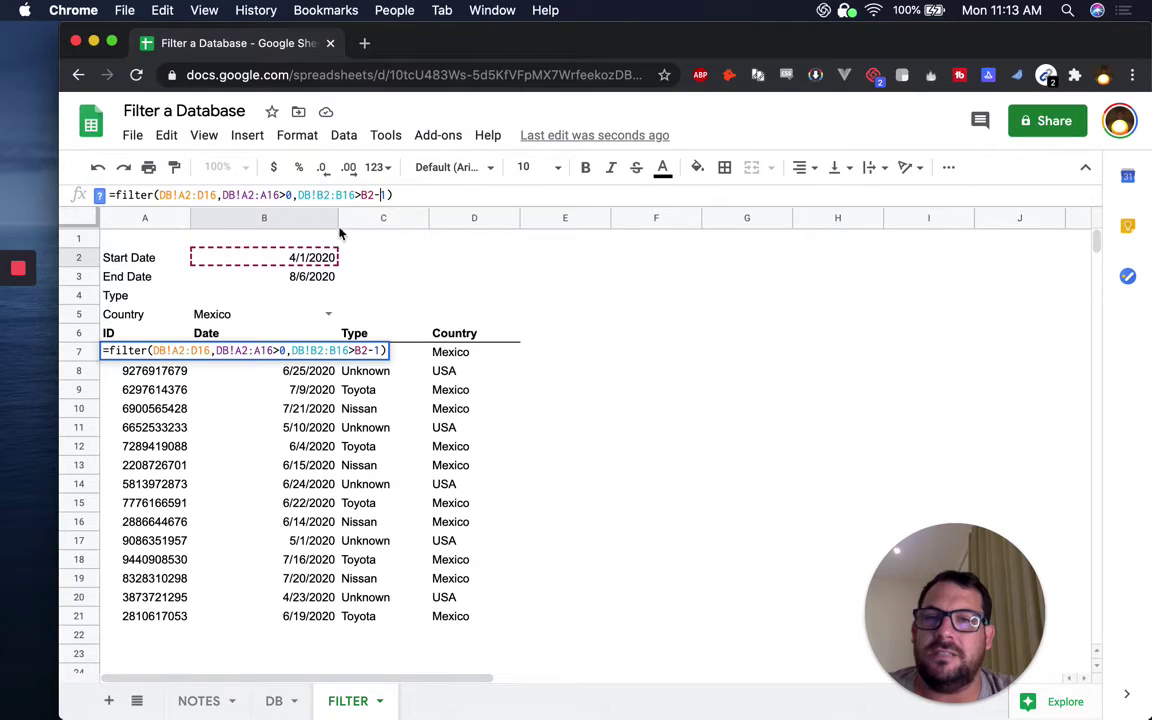
Rewrite the start date condition in the A7 formula as DB!B2:B16>=B2 and commit it.
left_click(359, 195)
type("=")
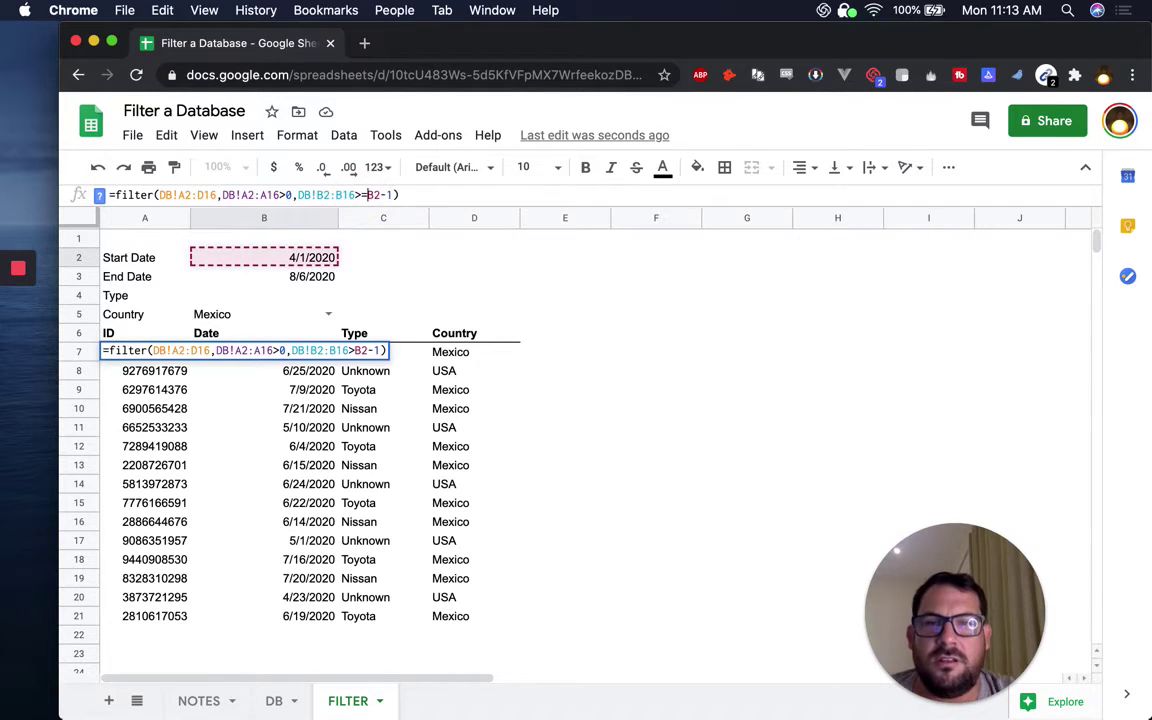
key("BackSpace")
key("BackSpace")
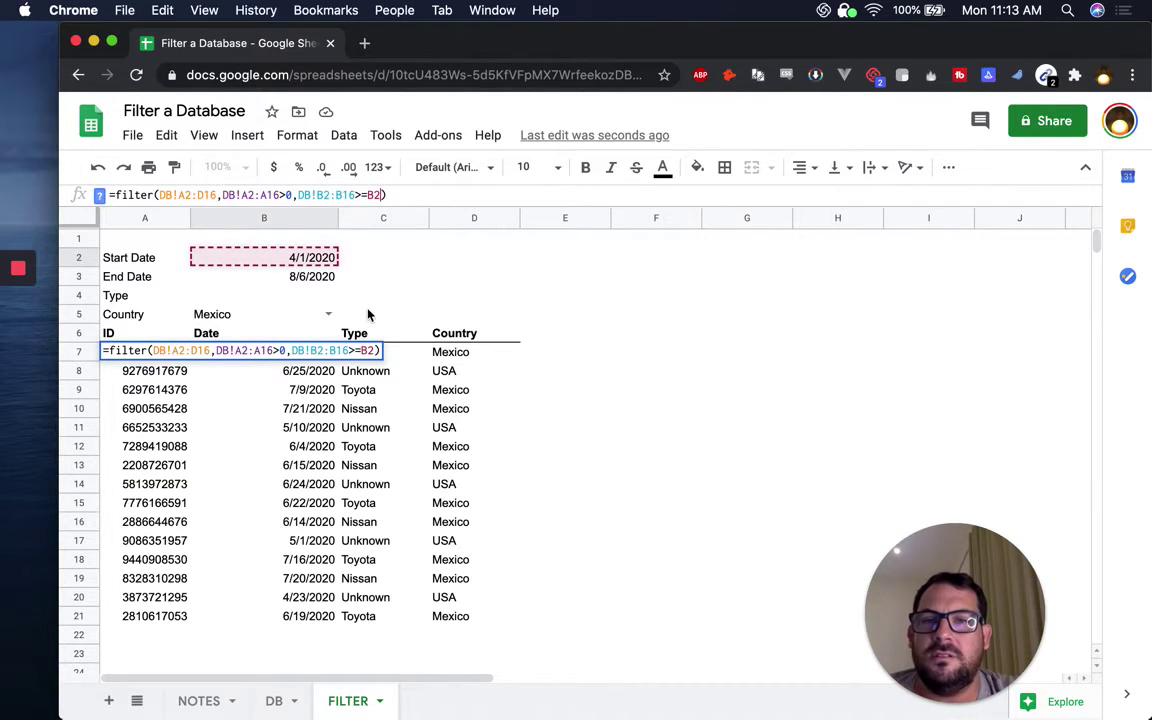
key("Return")
Set the Start Date in B2 to 6/10/2020 using the calendar picker to test the filter.
left_click(291, 345)
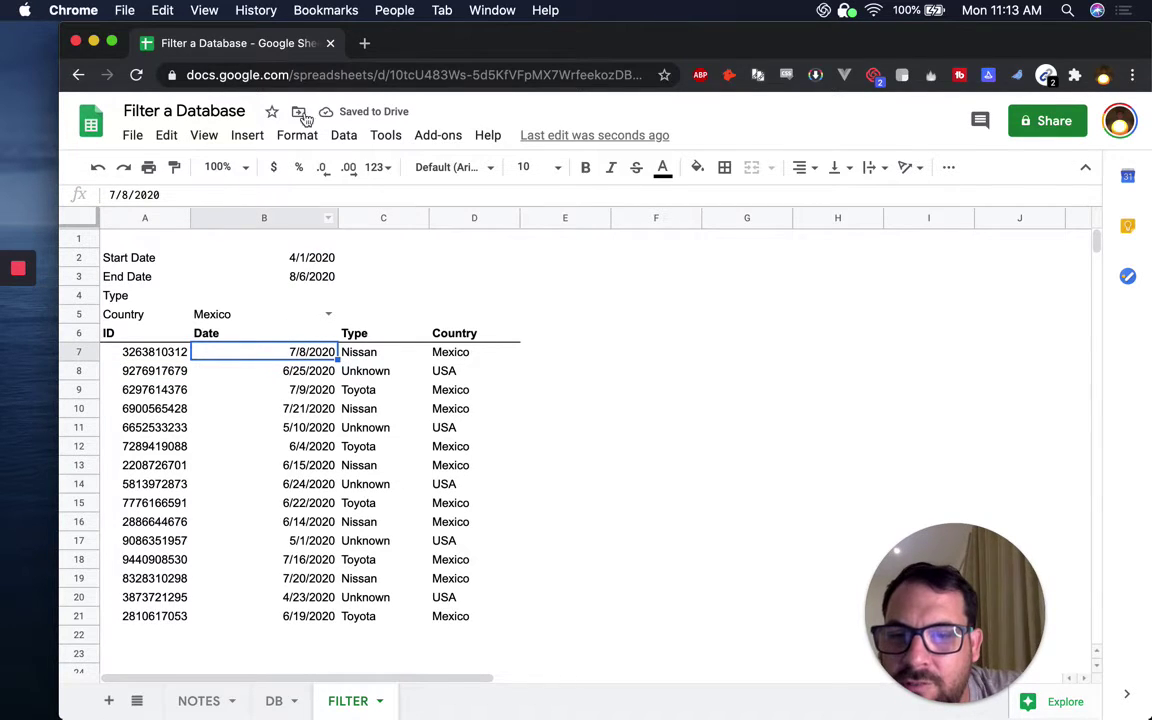
double_click(285, 257)
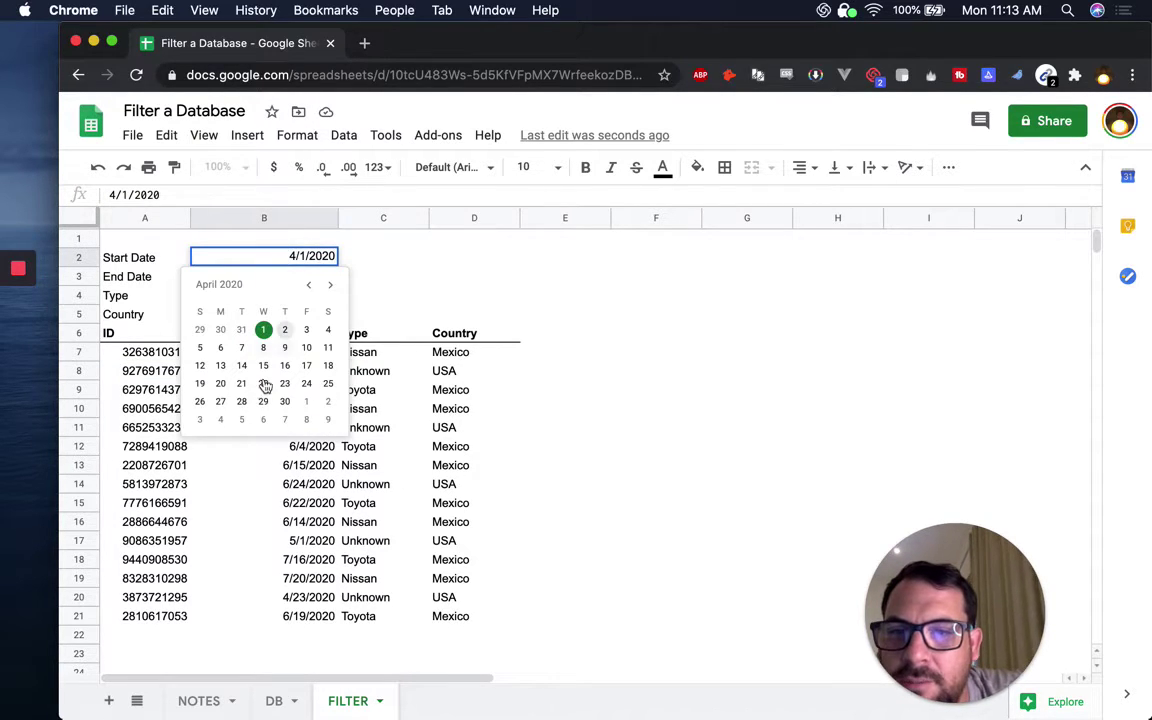
left_click(330, 284)
left_click(330, 284)
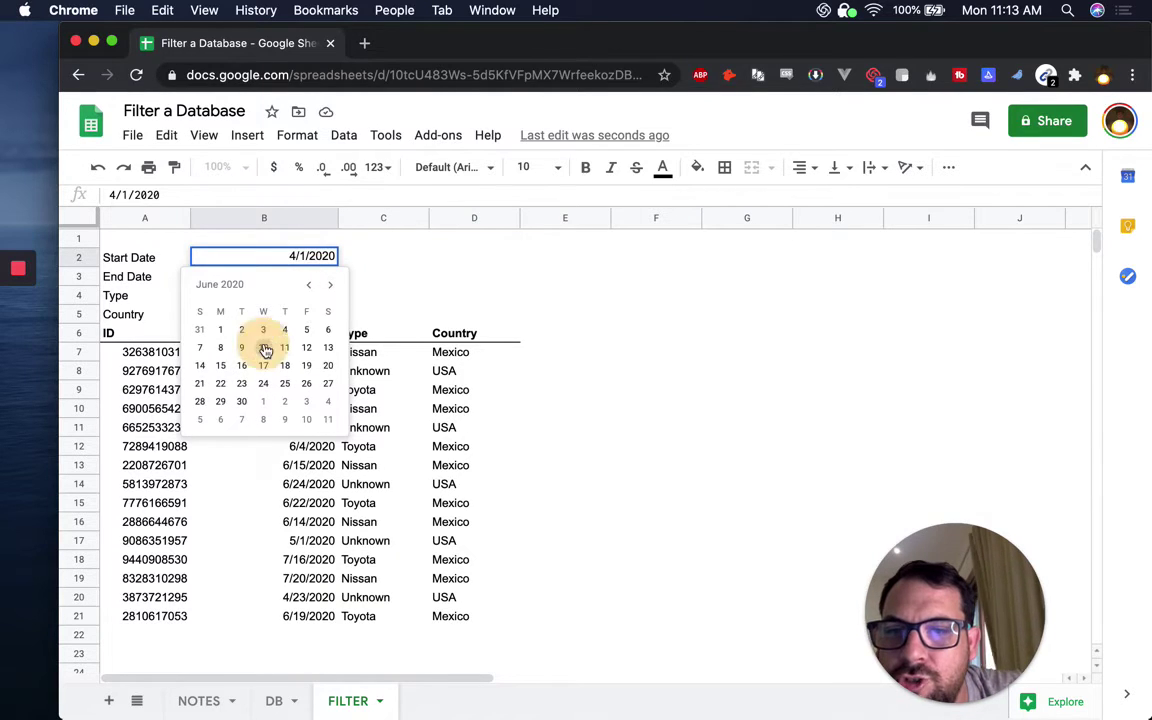
left_click(263, 347)
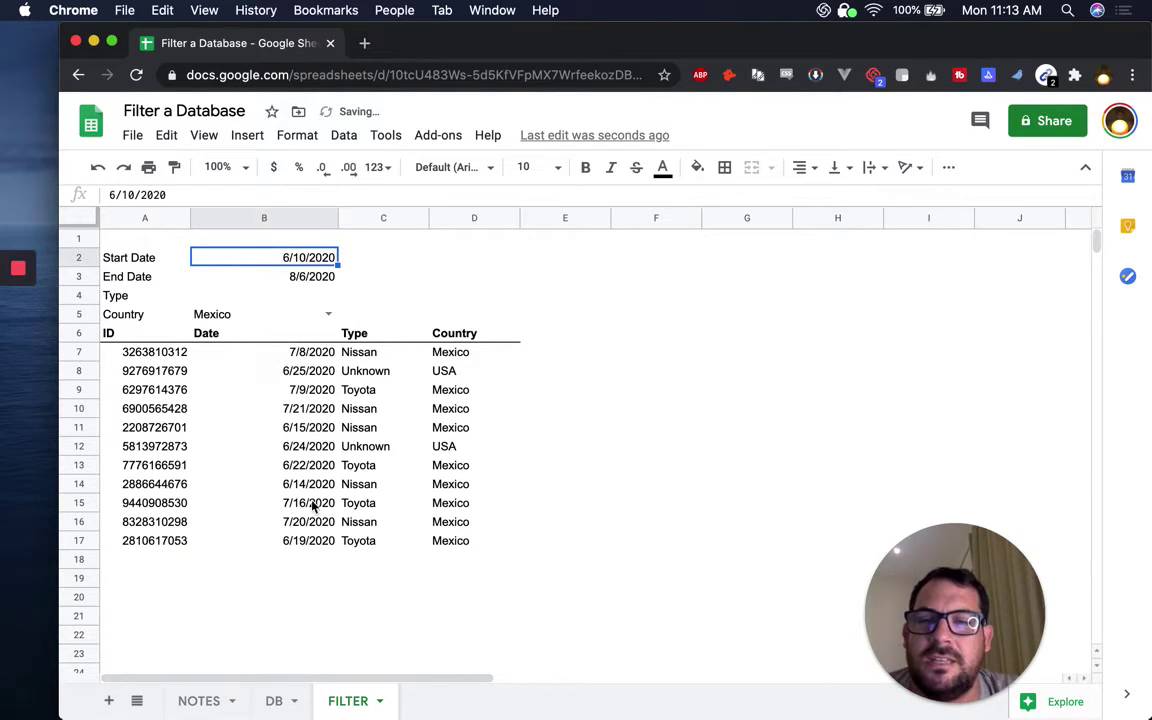
left_click(311, 263)
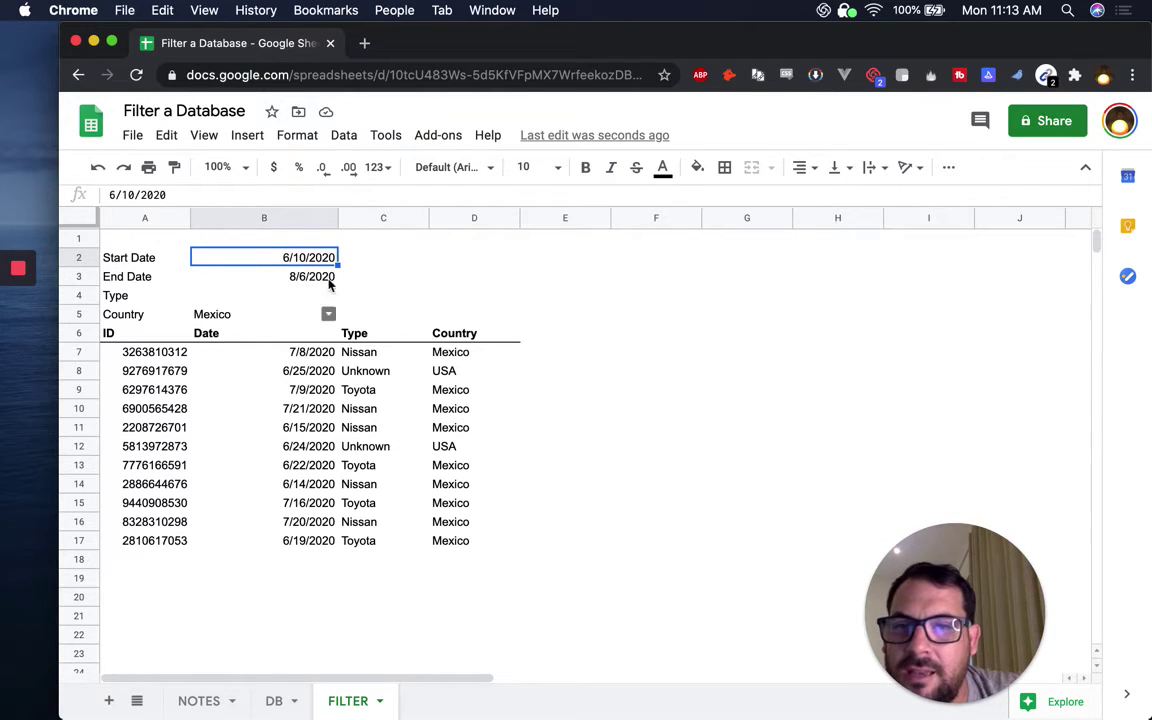
Set the End Date in B3 to 5/6/2020 using the calendar picker.
double_click(311, 276)
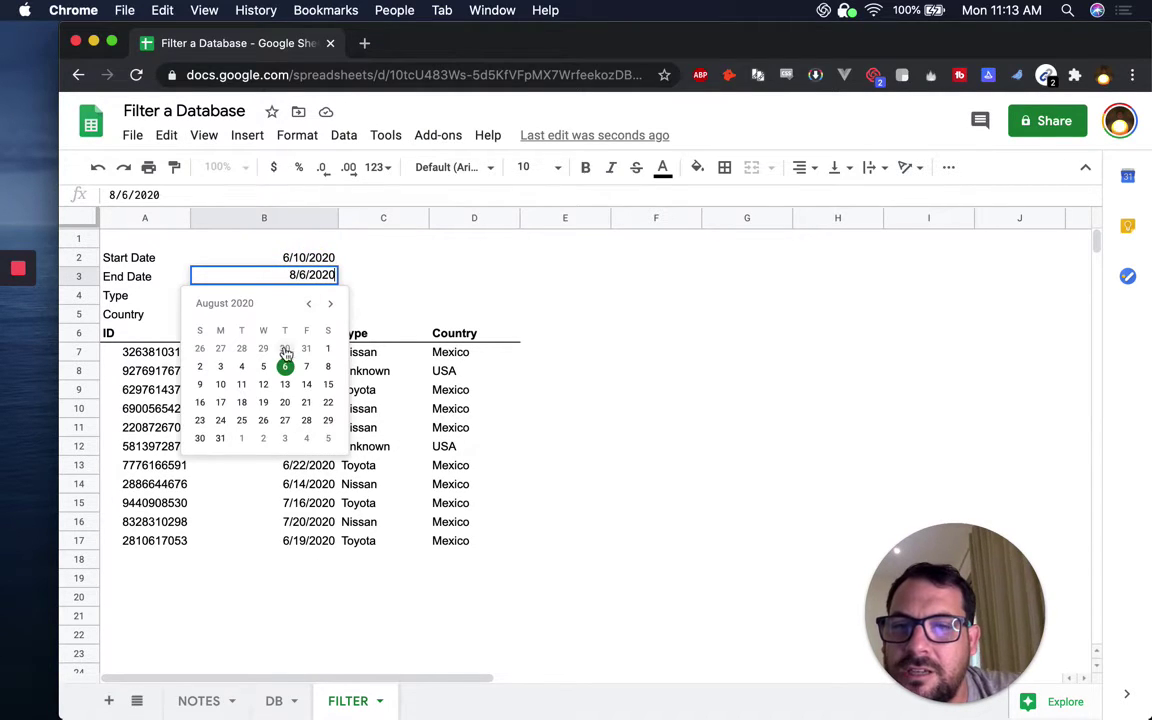
left_click(308, 303)
left_click(308, 303)
left_click(308, 303)
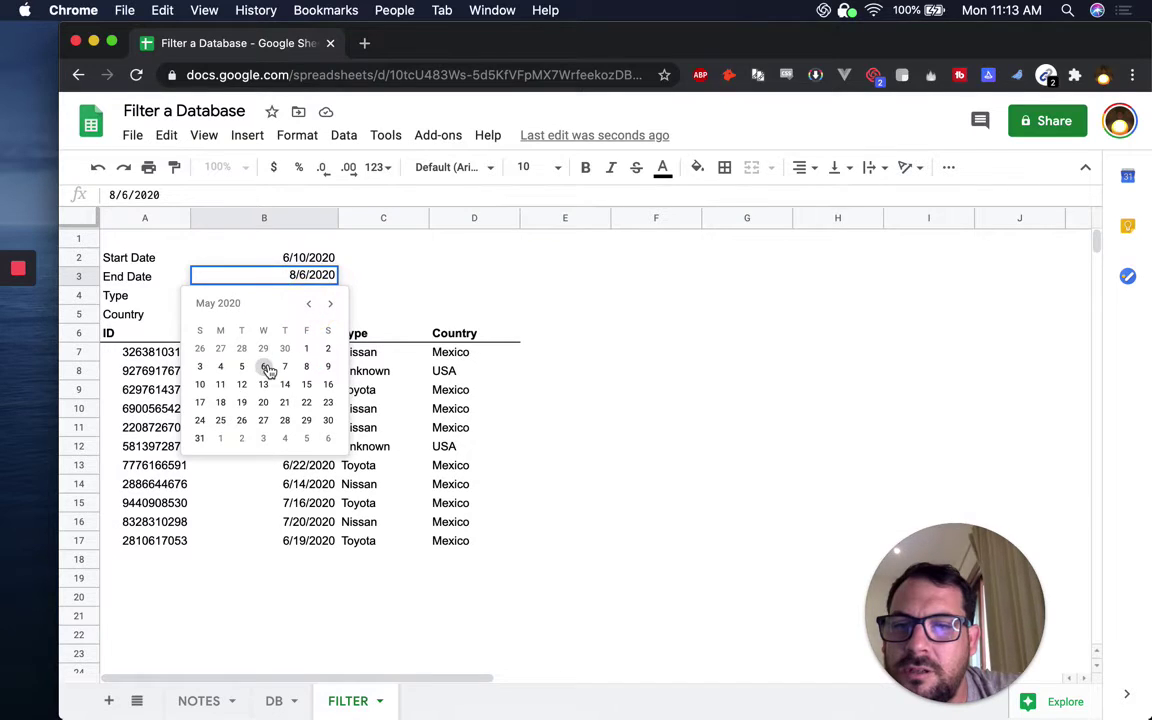
left_click(266, 368)
left_click(368, 276)
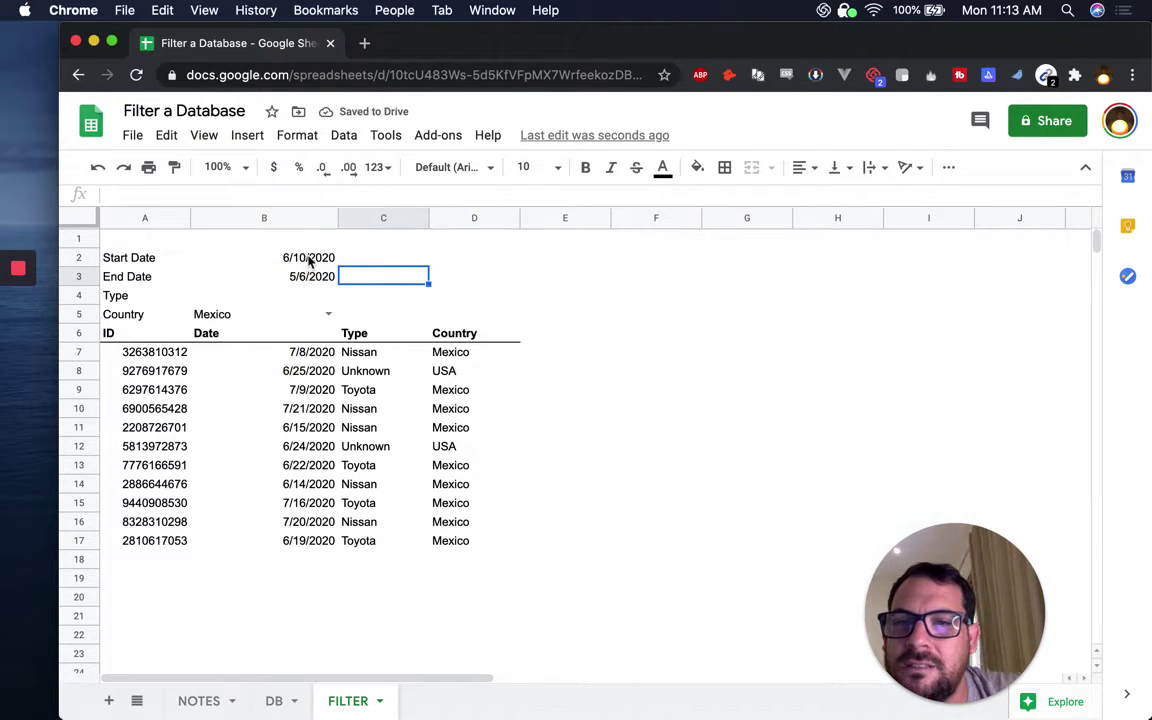
left_click(304, 277)
left_click(305, 260)
double_click(305, 260)
left_click(406, 257)
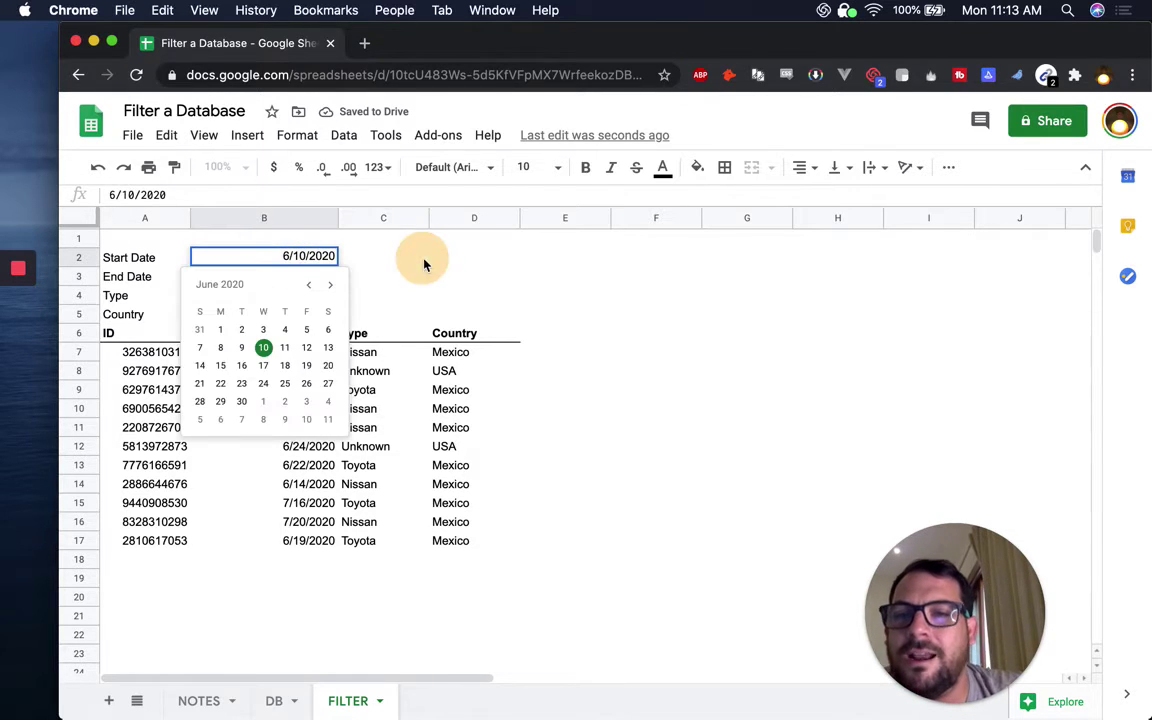
left_click(250, 264)
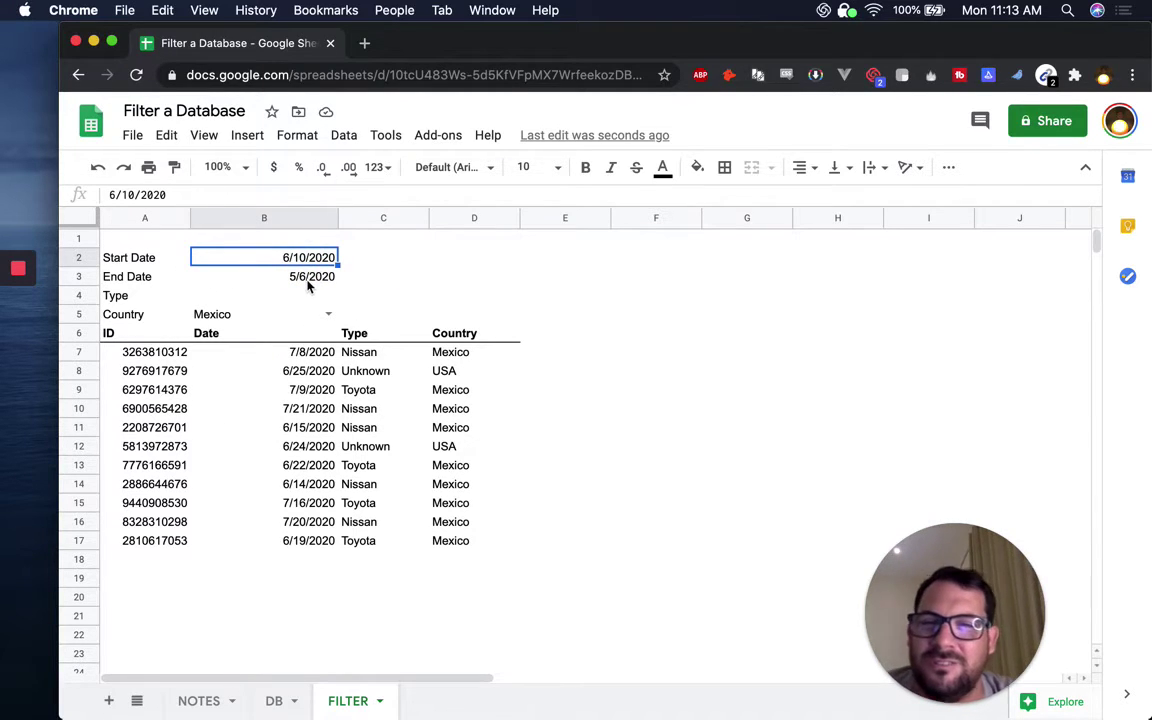
left_click(168, 352)
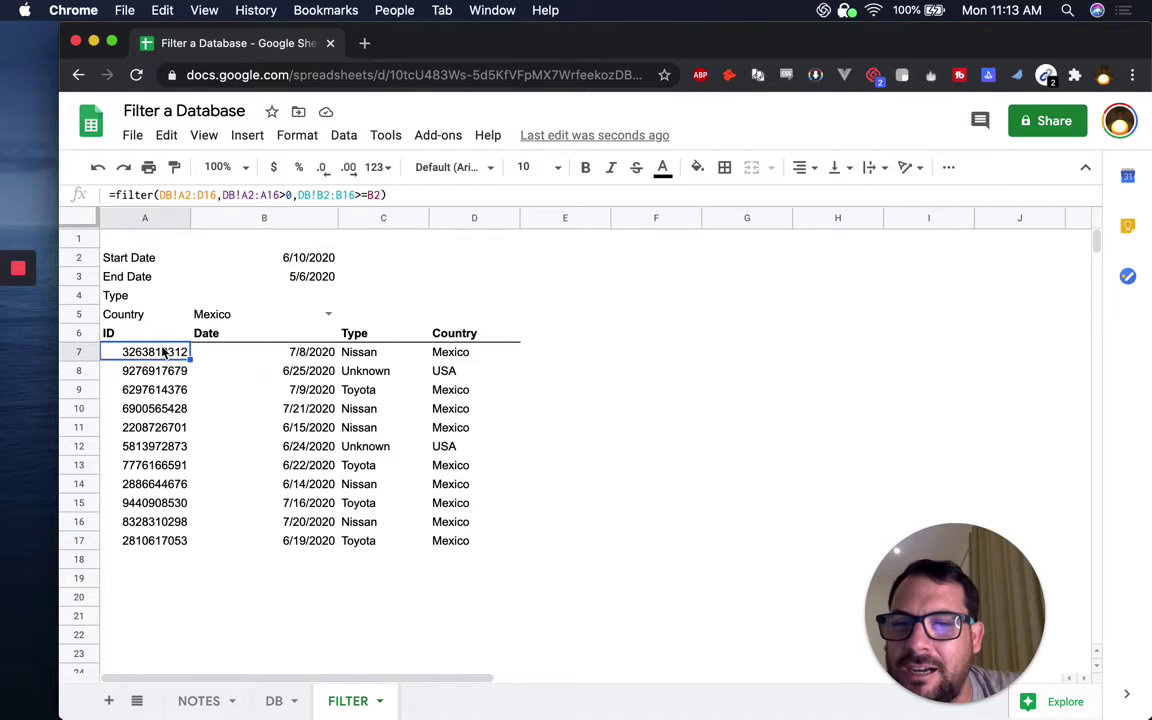
Set the Start Date in B2 to 6/25/2020 using the calendar picker.
double_click(303, 257)
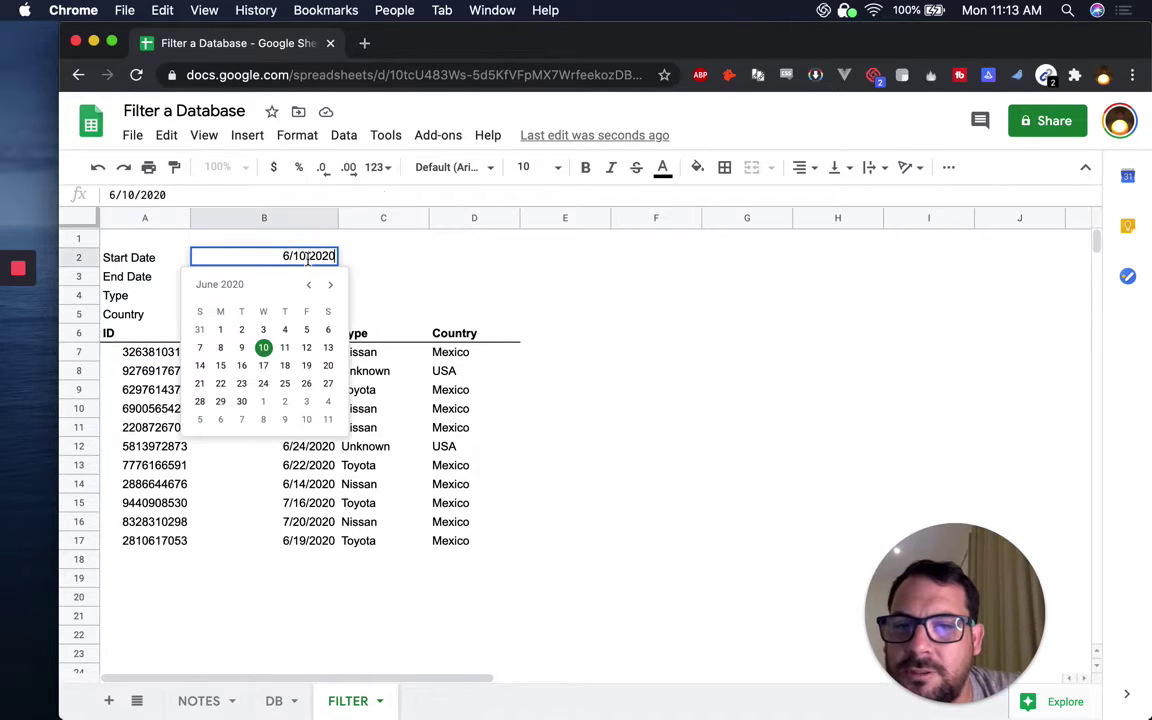
left_click(281, 390)
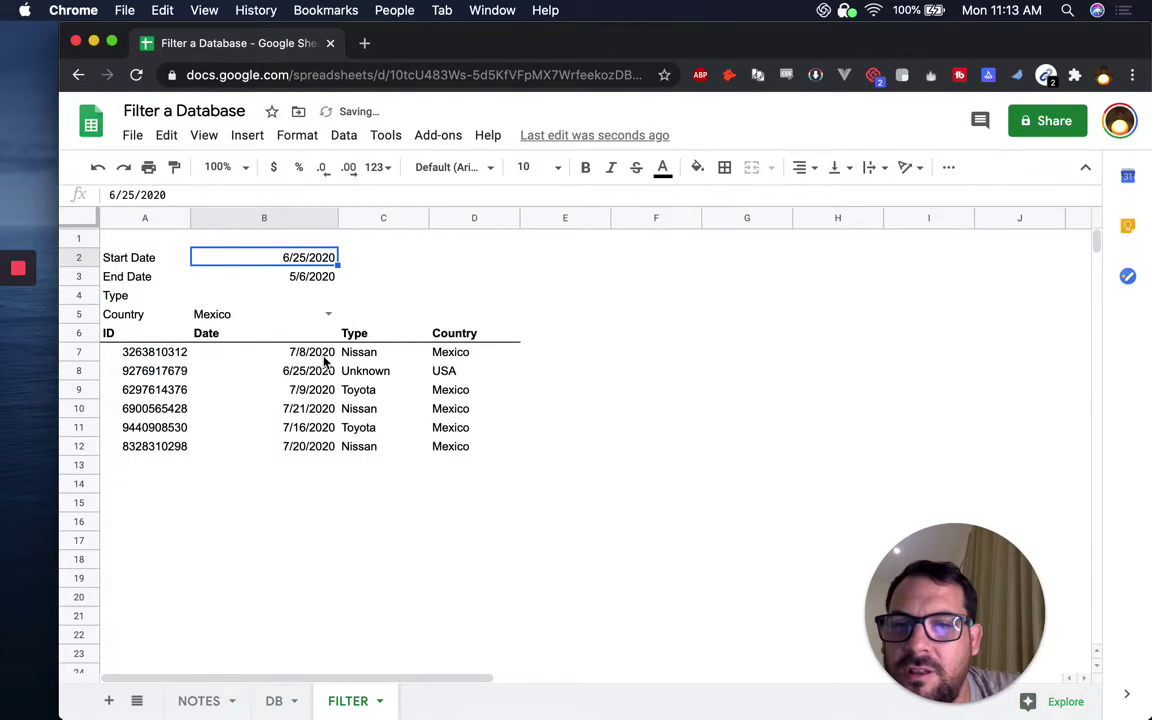
left_click(291, 377)
Add the end date condition DB!B2:B16<=B3 to the filter formula in A7 and commit it.
left_click(155, 351)
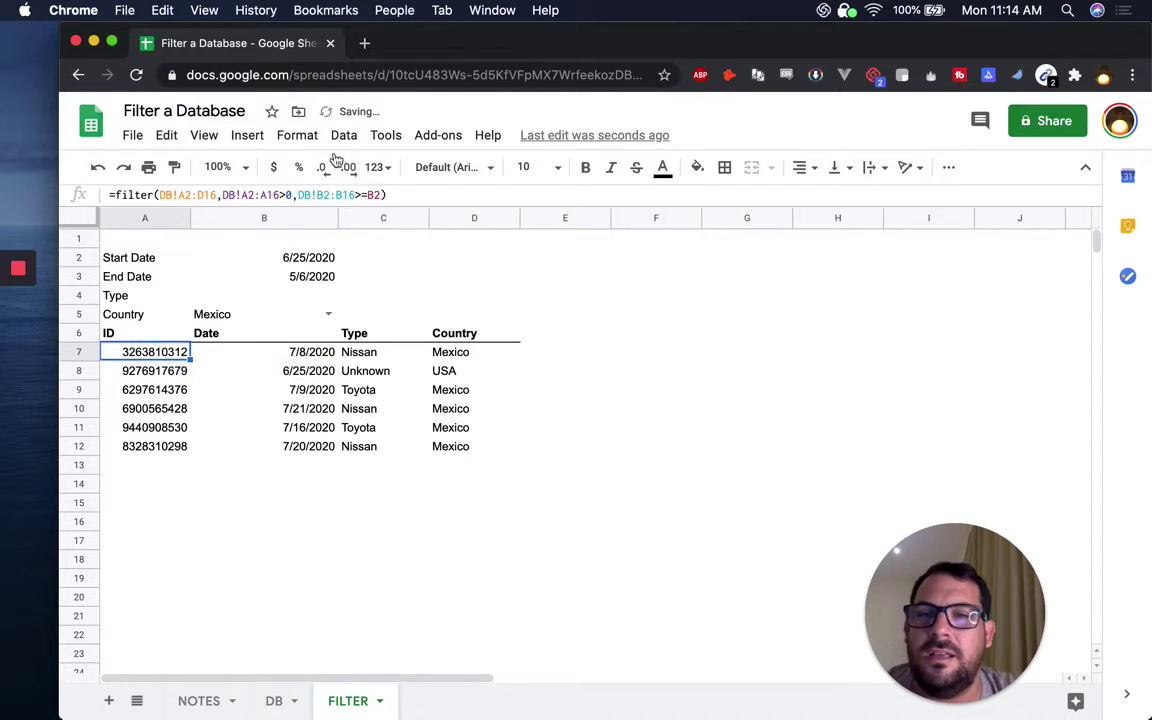
left_click(379, 196)
type(",")
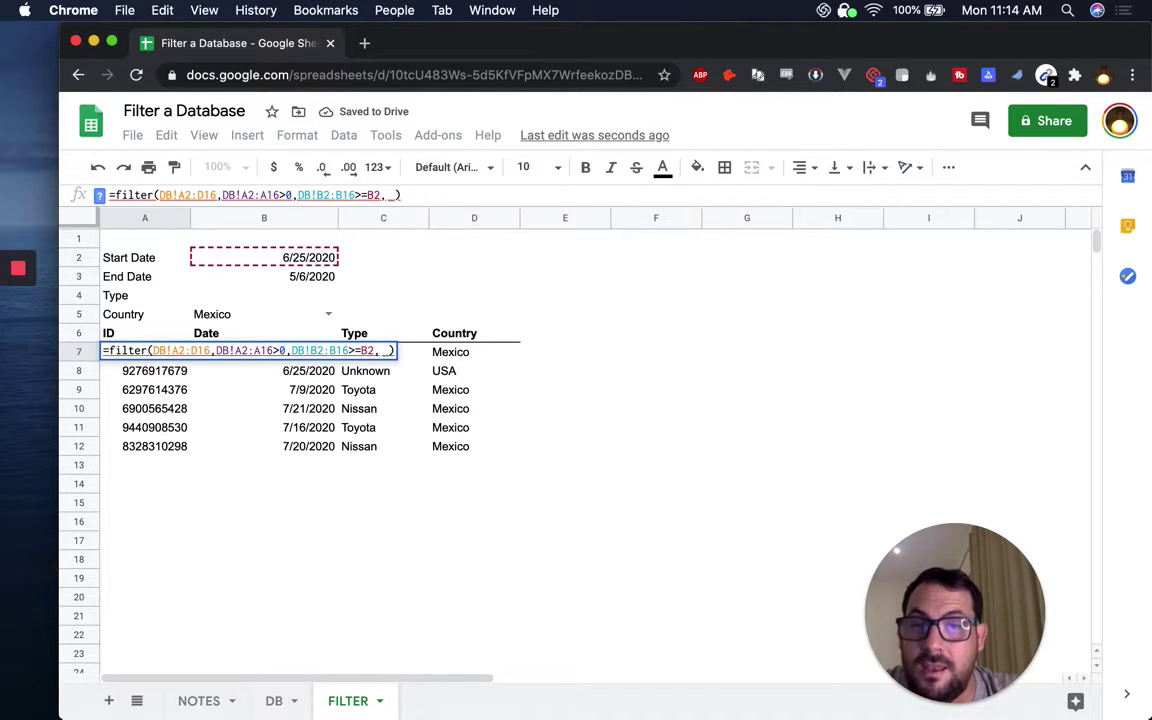
key("BackSpace")
type("DB!")
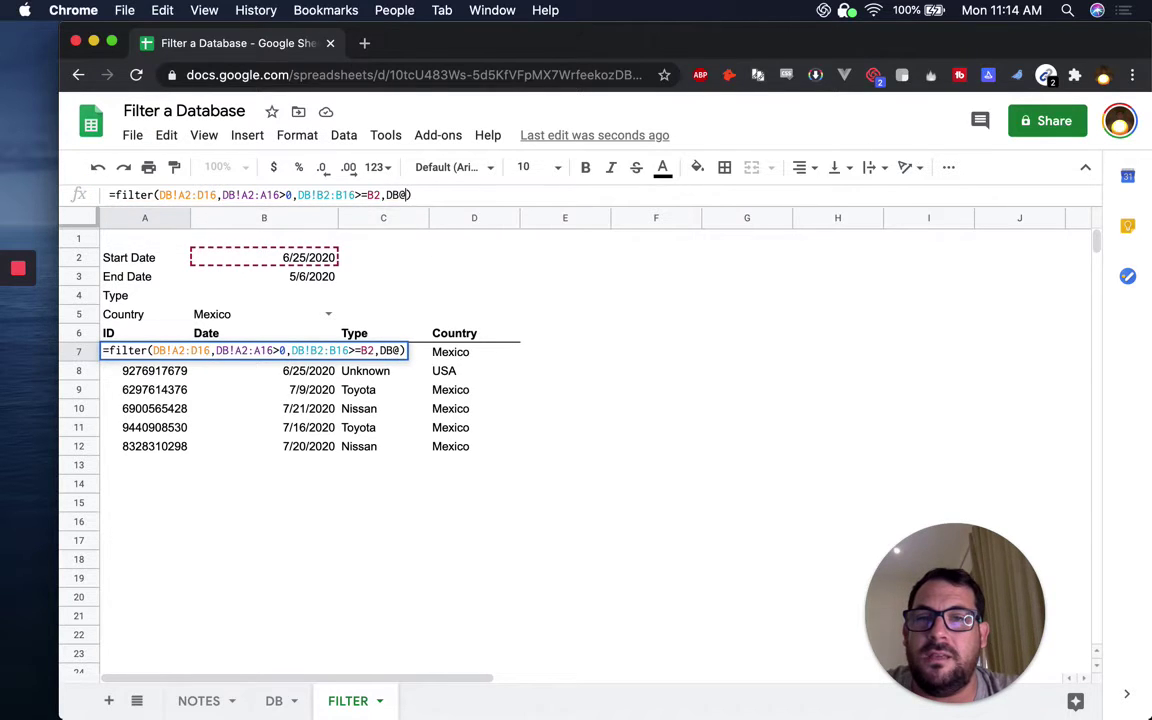
type("B2")
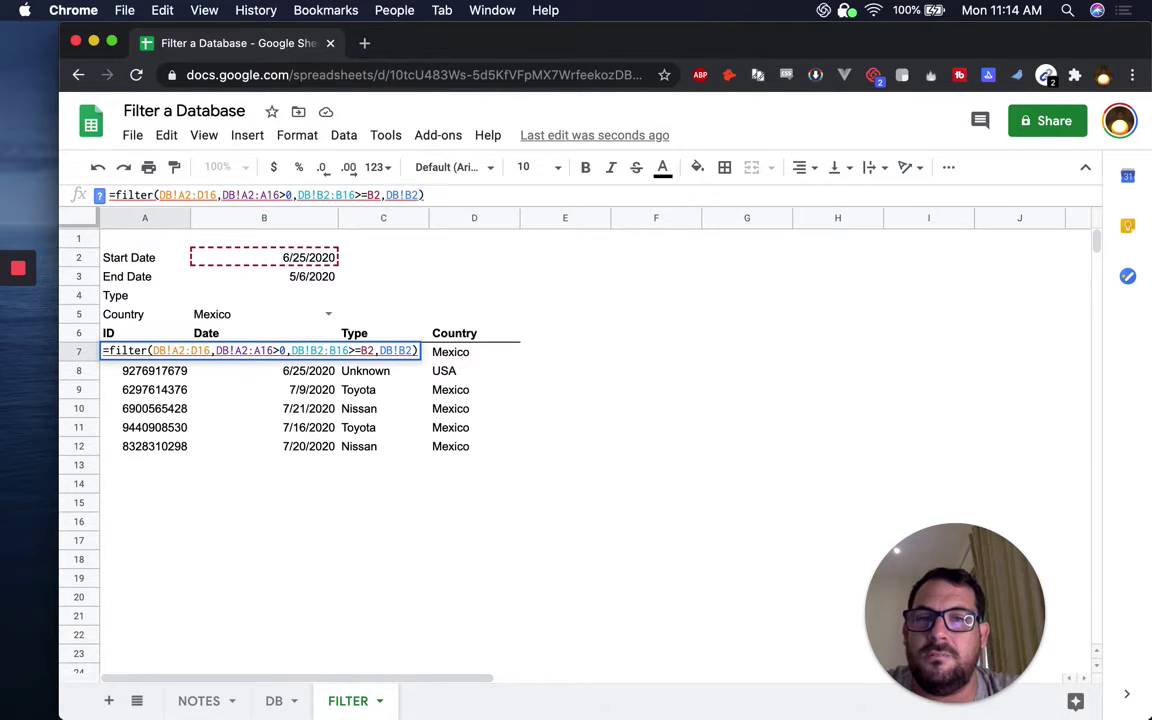
type(":B16")
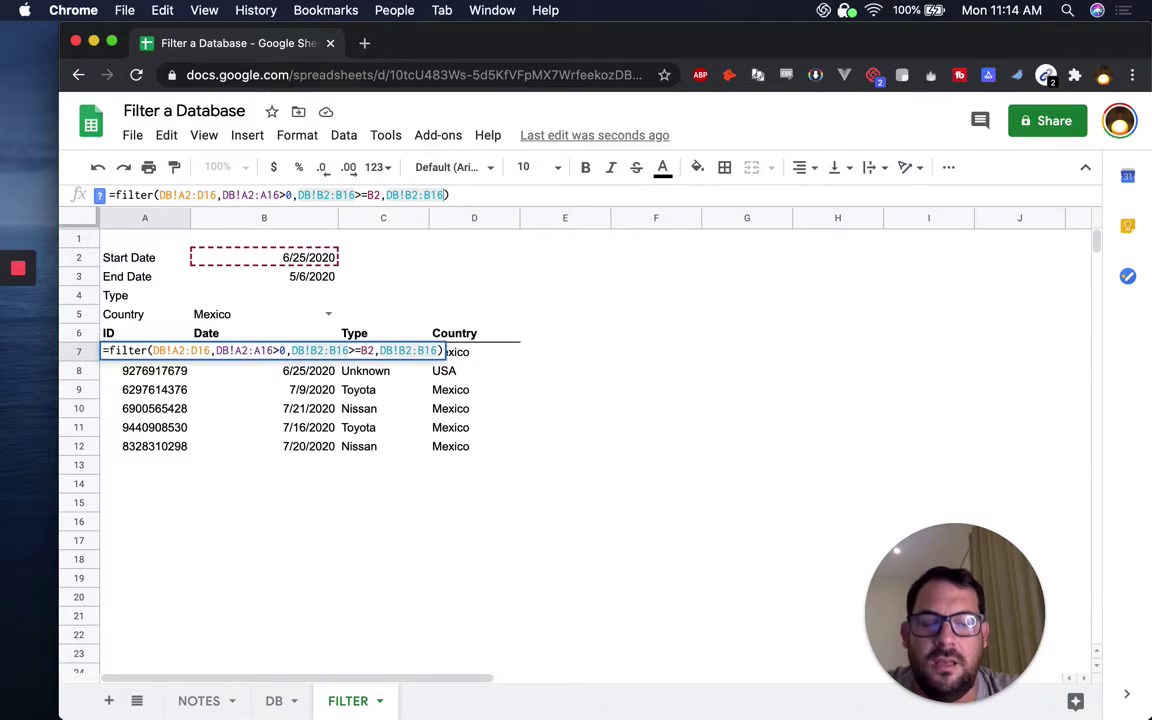
type("<=")
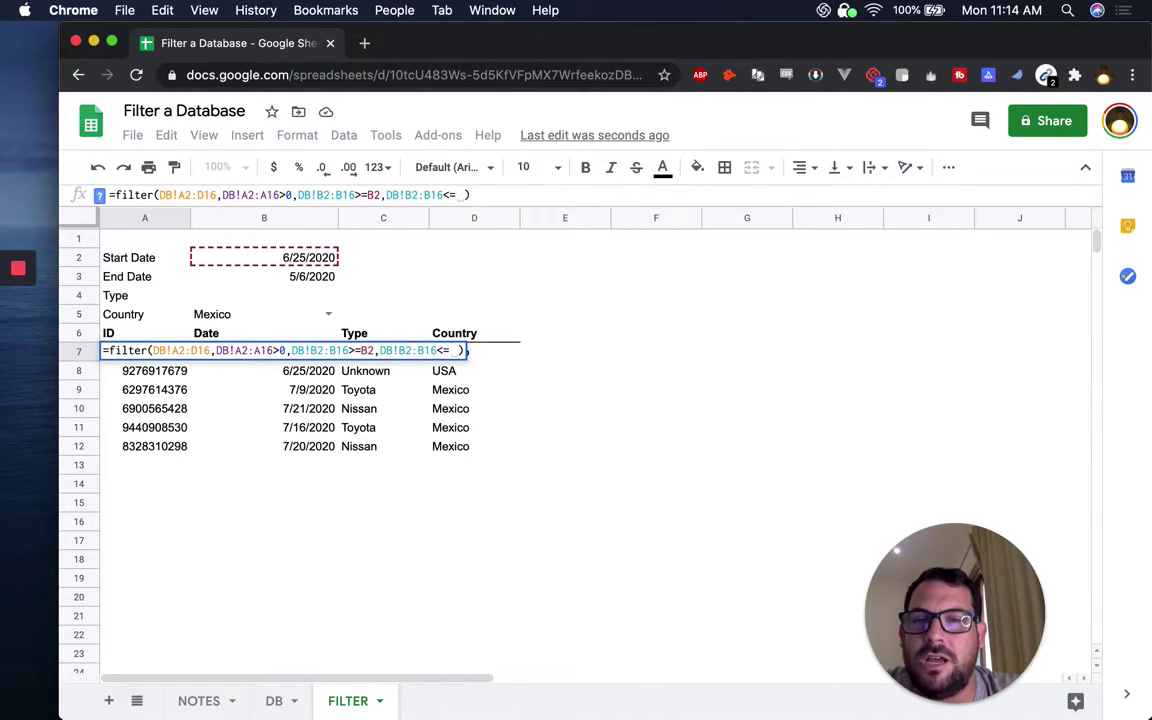
left_click(310, 280)
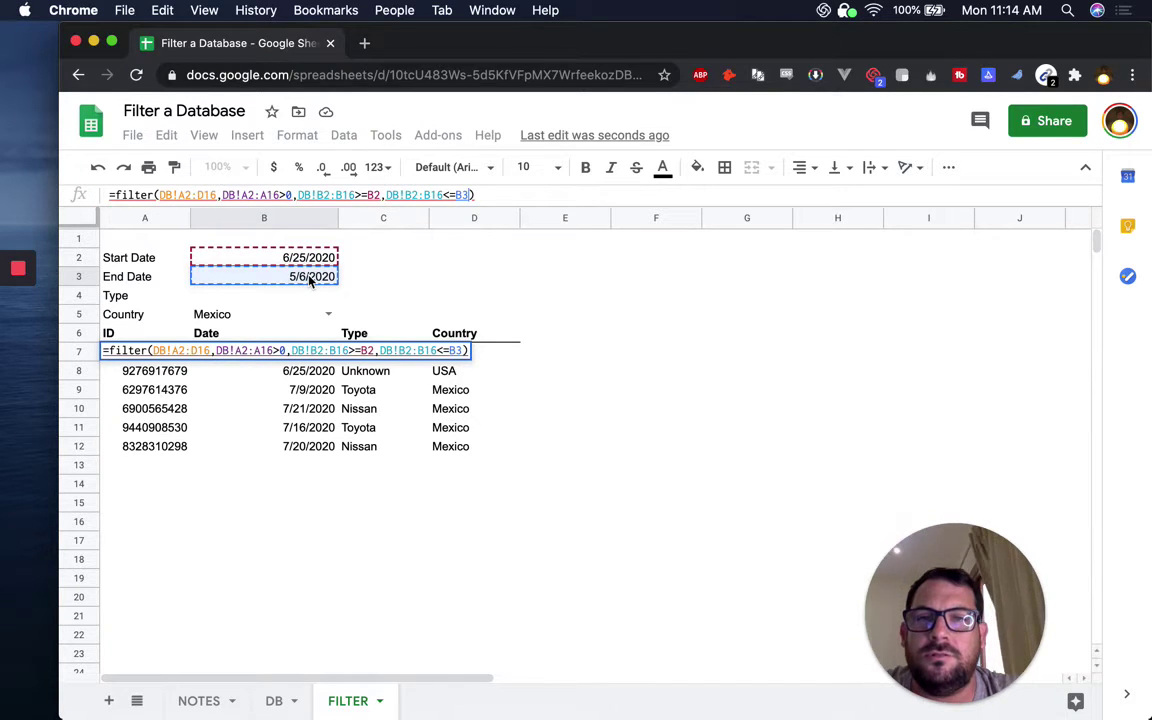
key("Return")
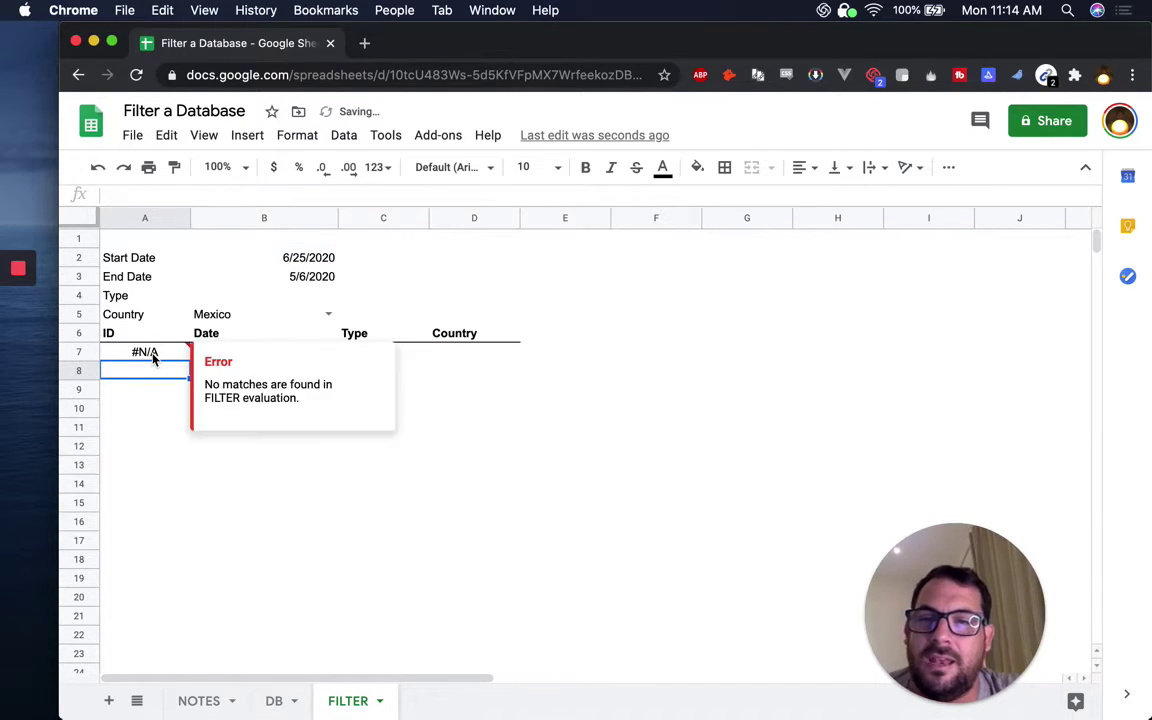
Set the End Date in B3 to 8/12/2020 using the calendar picker.
left_click(294, 260)
double_click(295, 280)
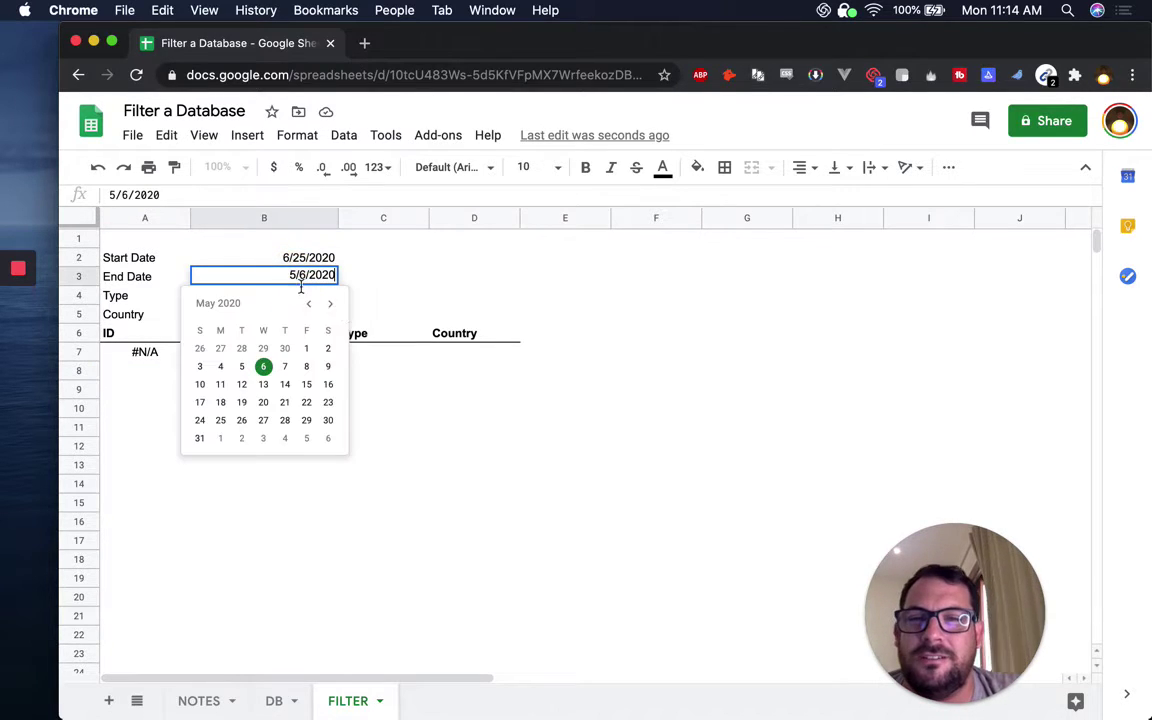
left_click(330, 303)
left_click(330, 303)
left_click(330, 303)
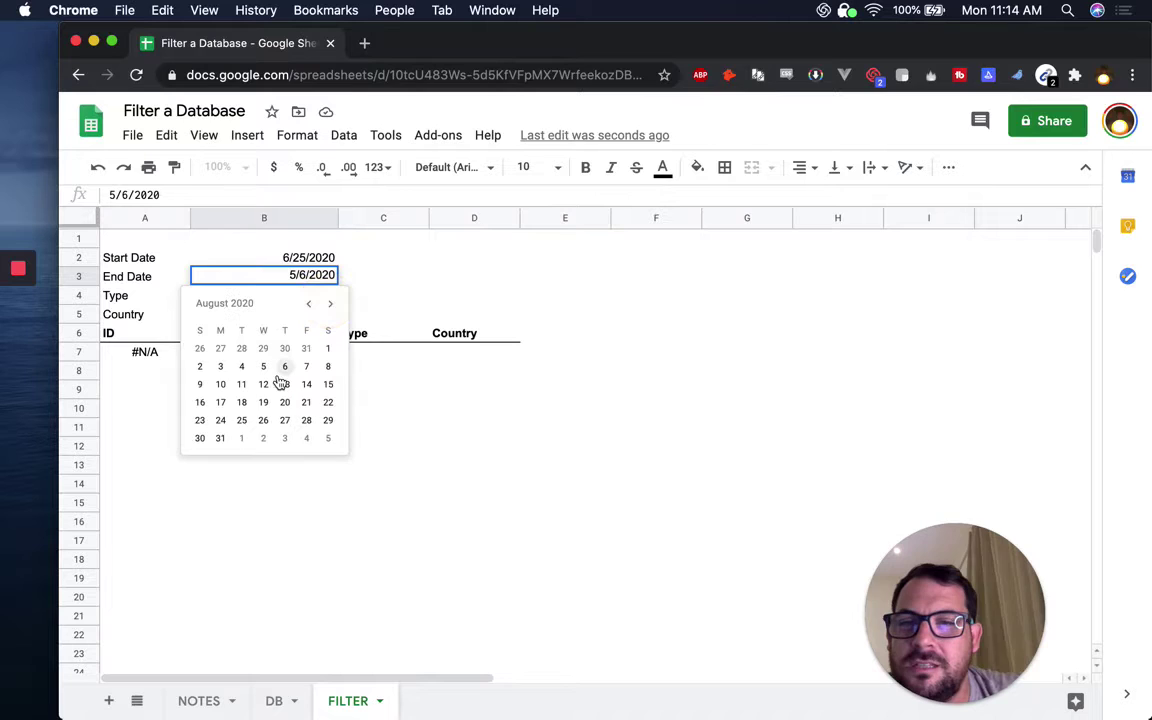
left_click(264, 386)
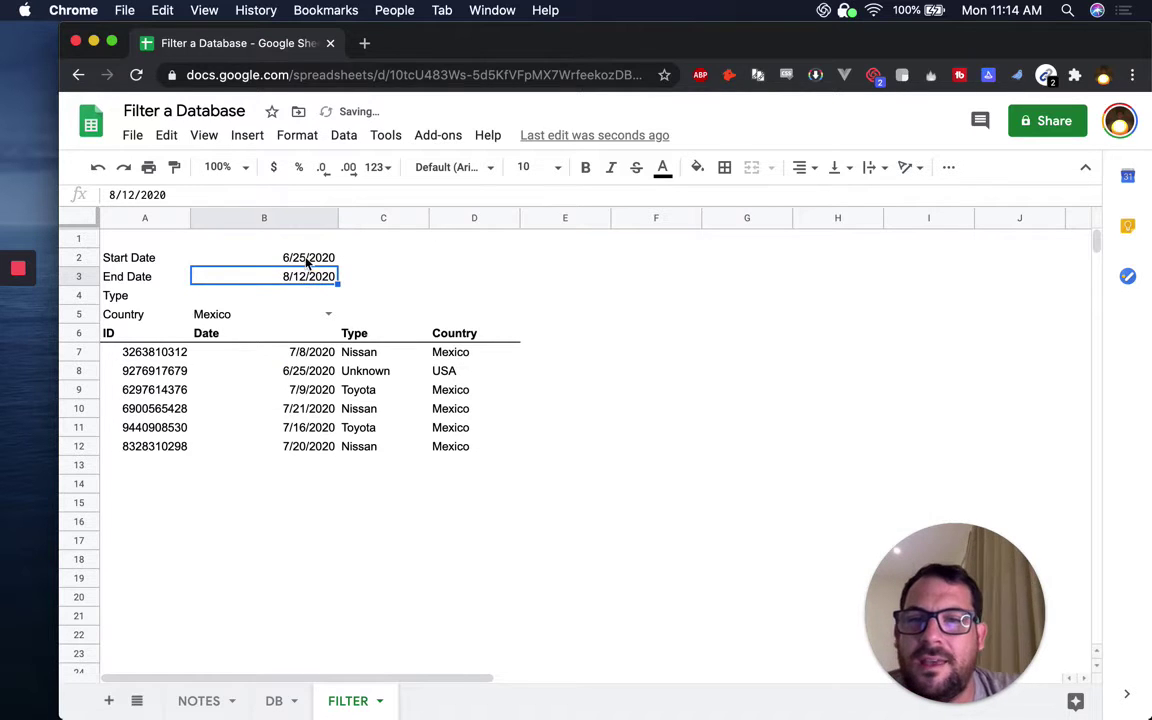
Compare the filtered rows with the start and end dates, the A7 formula and the source data on the DB sheet.
left_click(290, 260)
left_click(295, 283)
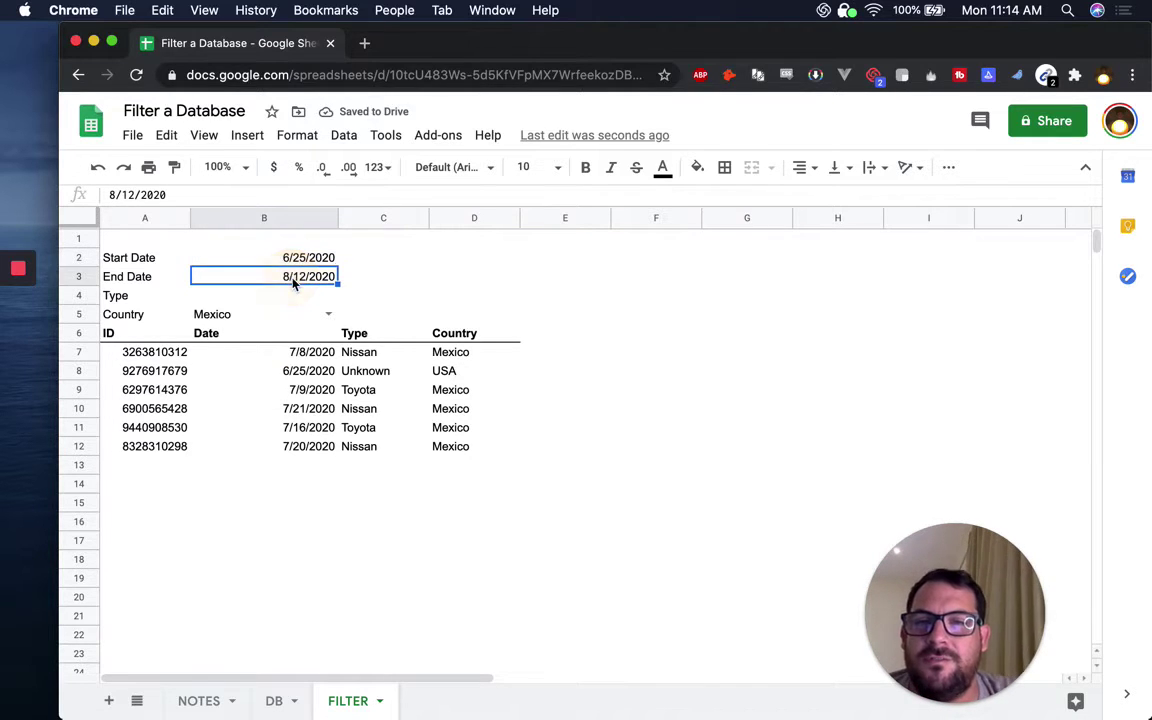
left_click(308, 374)
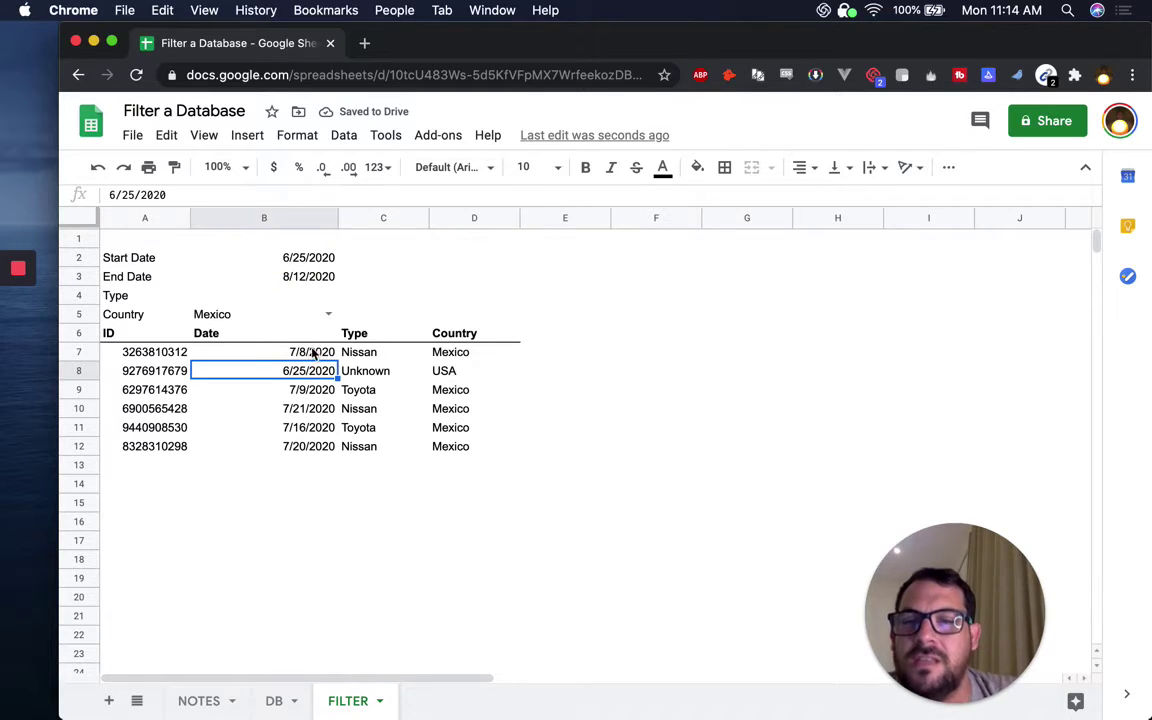
left_click(162, 351)
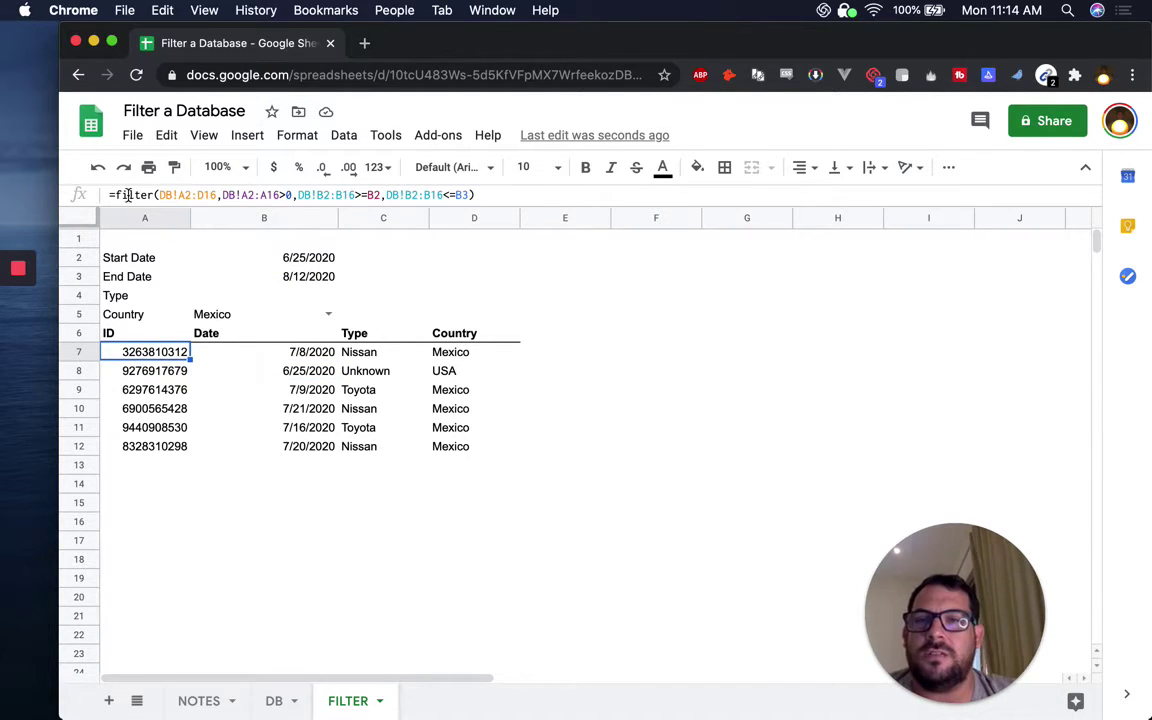
left_click(273, 700)
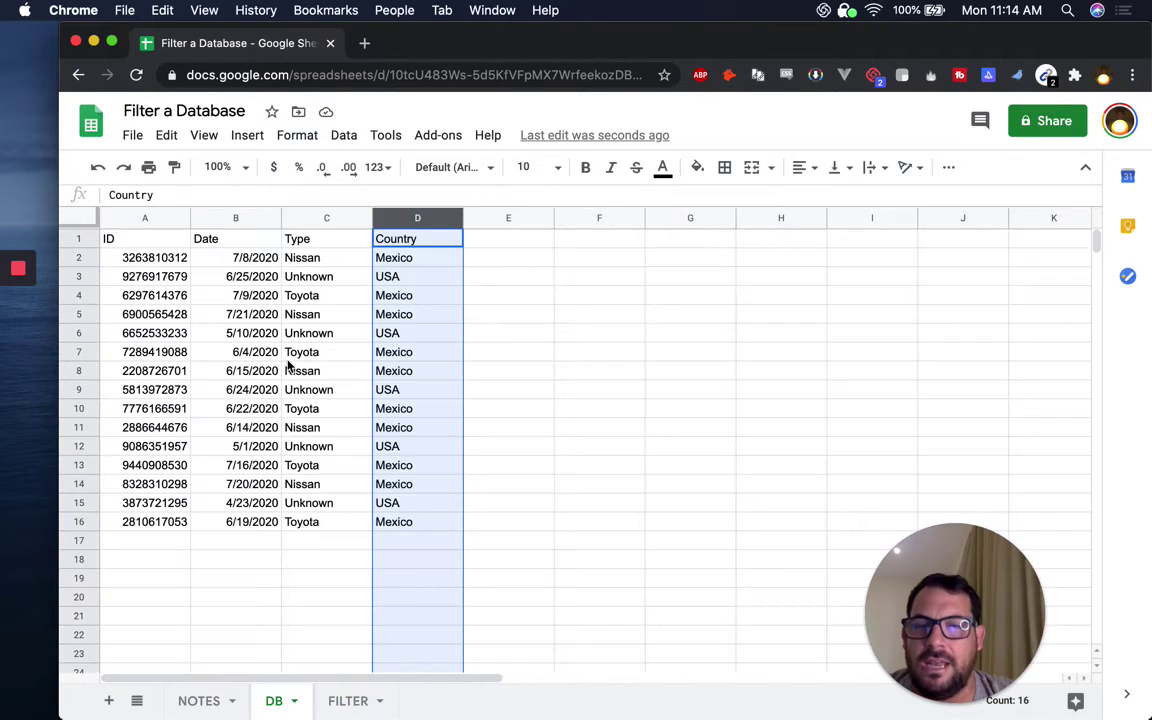
left_click(347, 700)
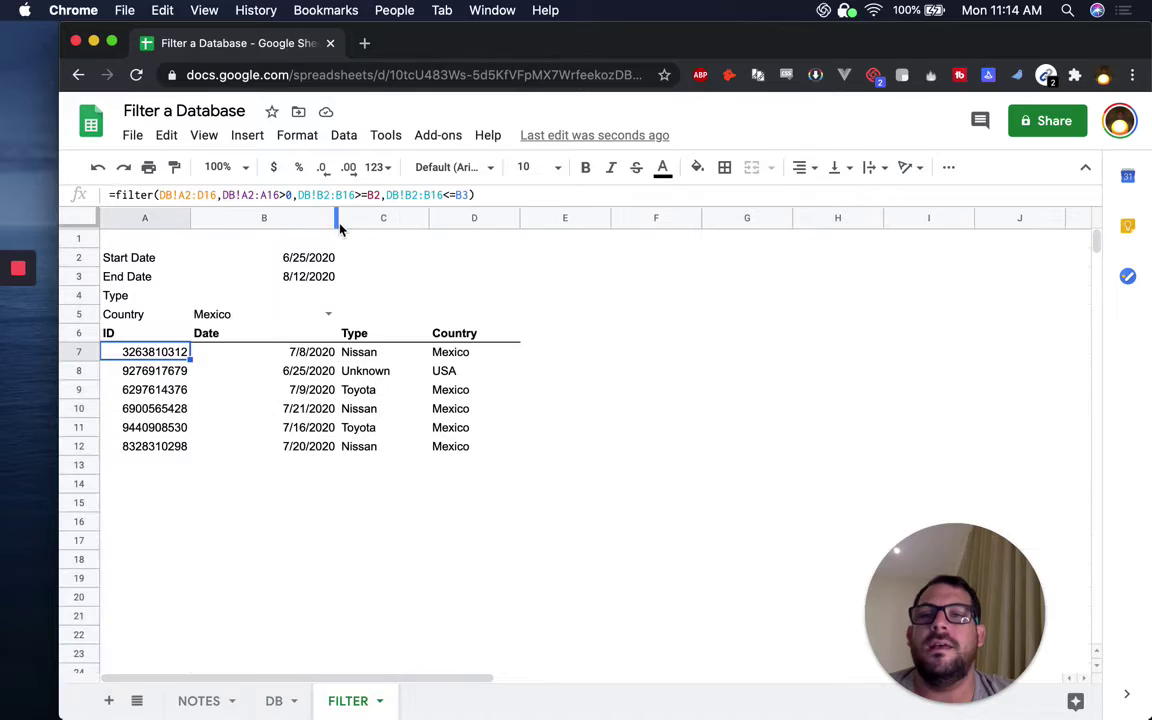
Fill the Start Date and End Date input cells B2 and B3 with cyan.
left_click(273, 262)
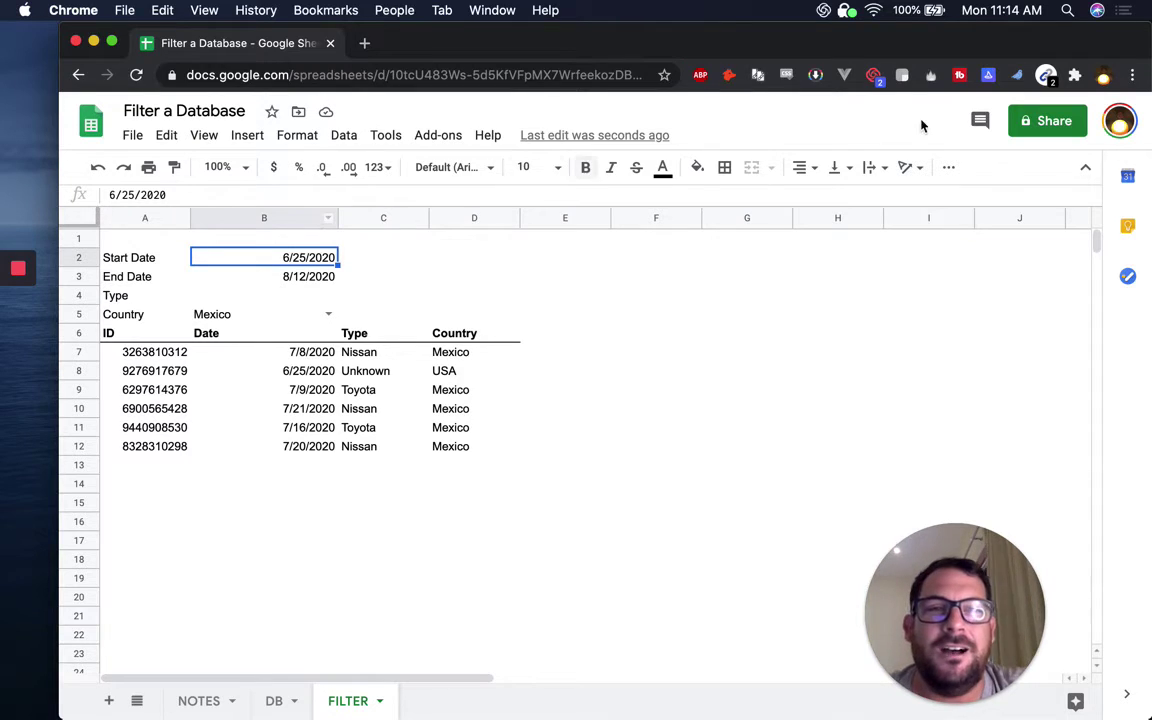
left_click(697, 167)
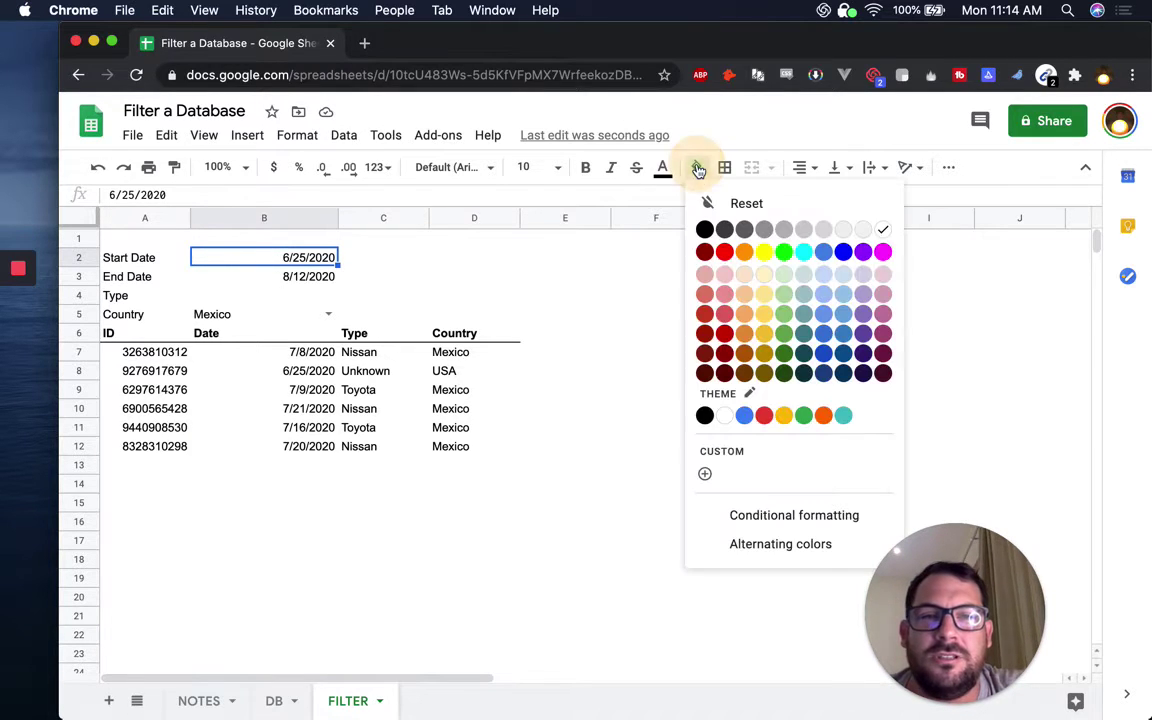
left_click(803, 252)
left_click(321, 284)
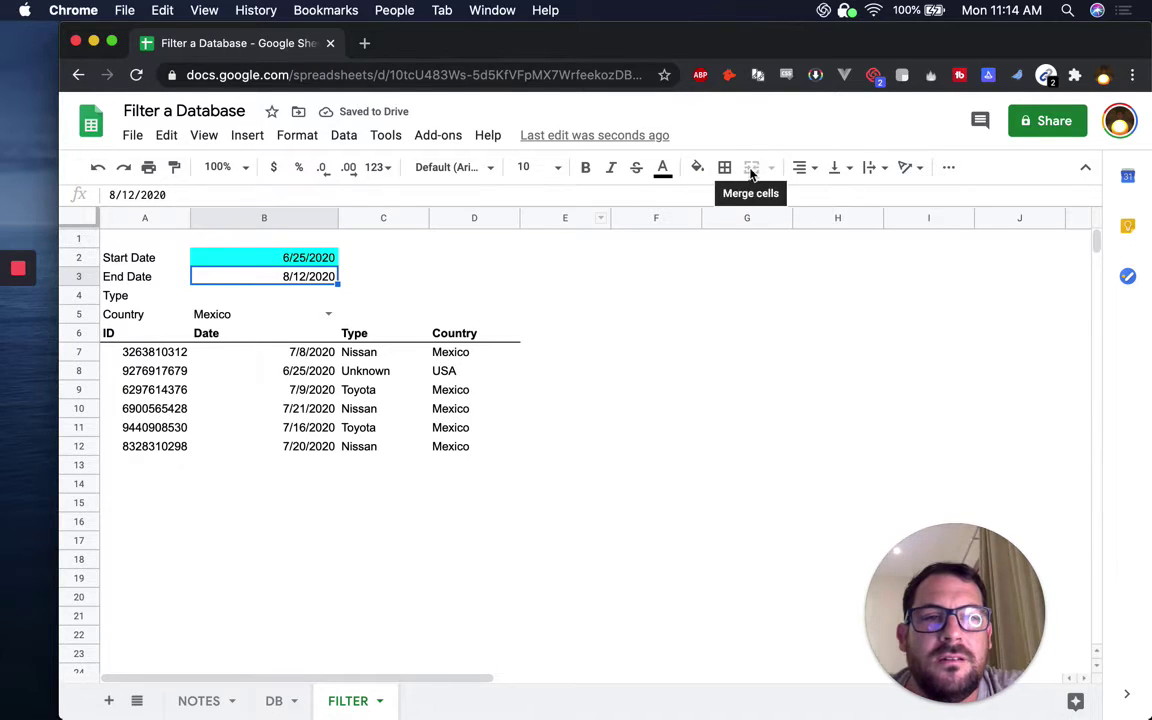
left_click(697, 167)
left_click(805, 251)
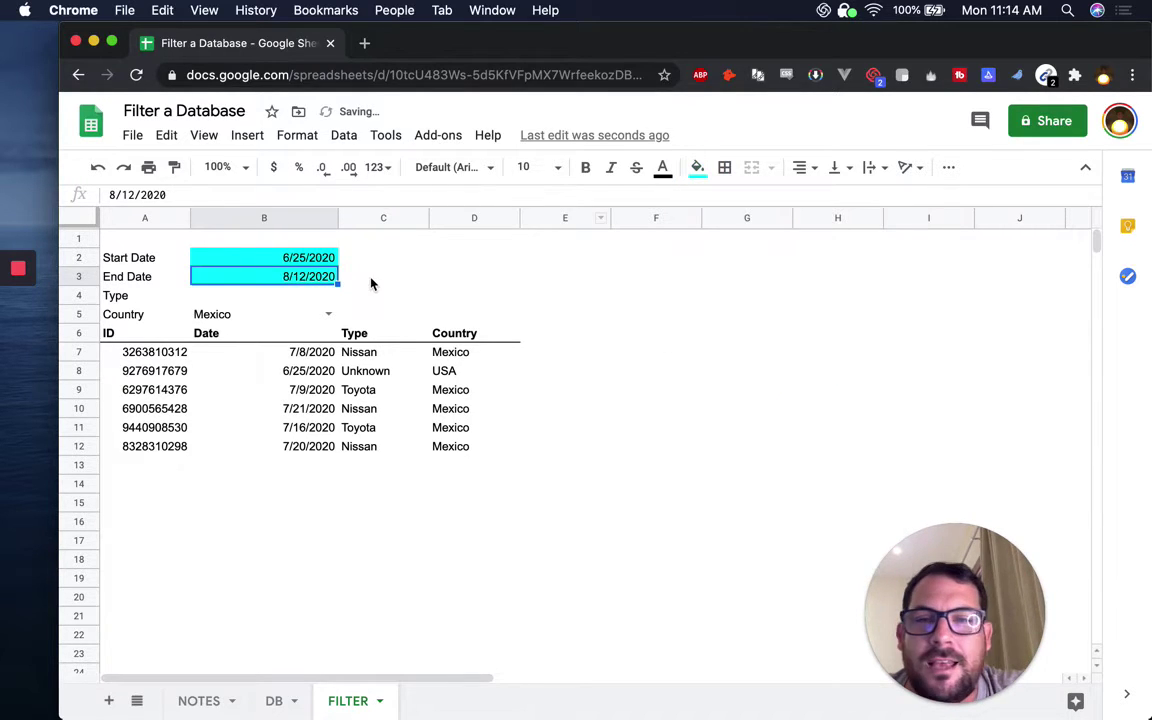
Add the country condition DB!D2:D16=B5 to the filter formula in A7 and commit it.
left_click(222, 299)
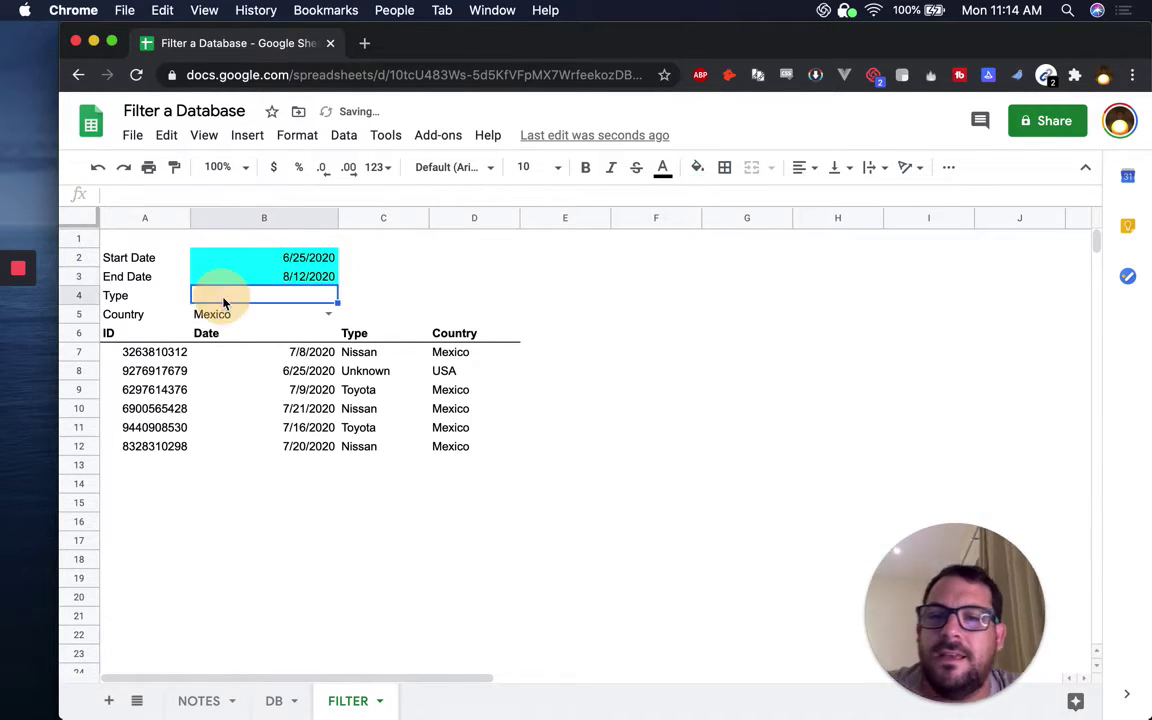
left_click(286, 318)
left_click(165, 371)
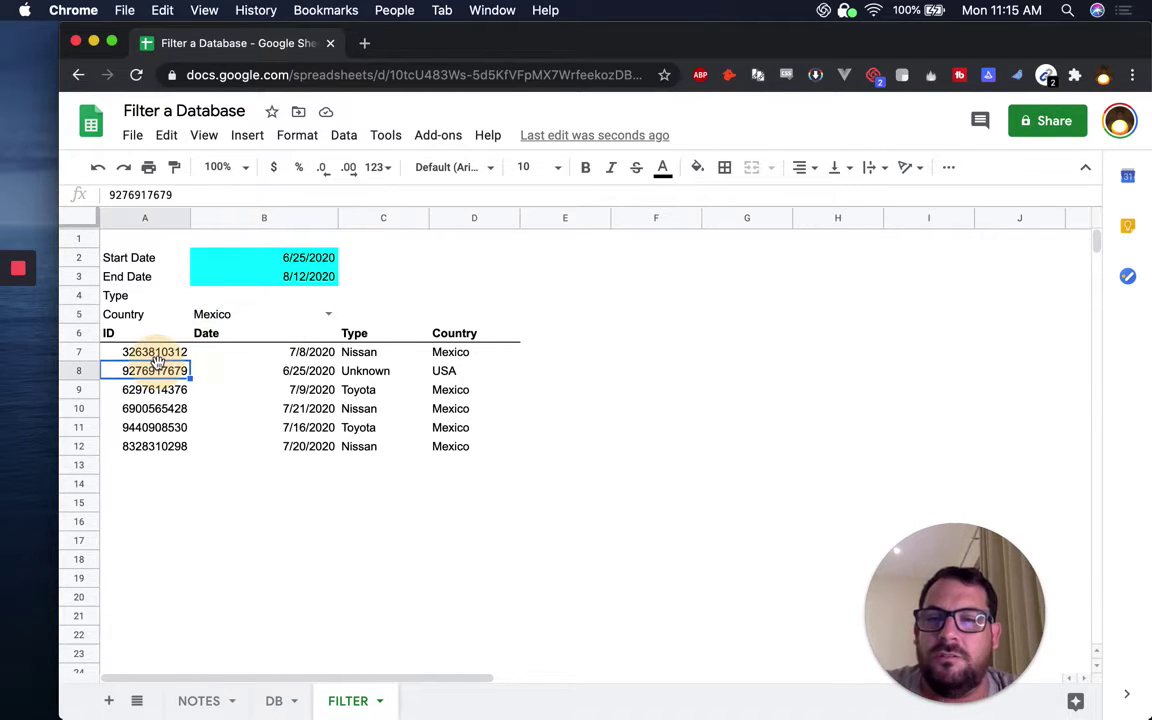
left_click(160, 352)
key("Return")
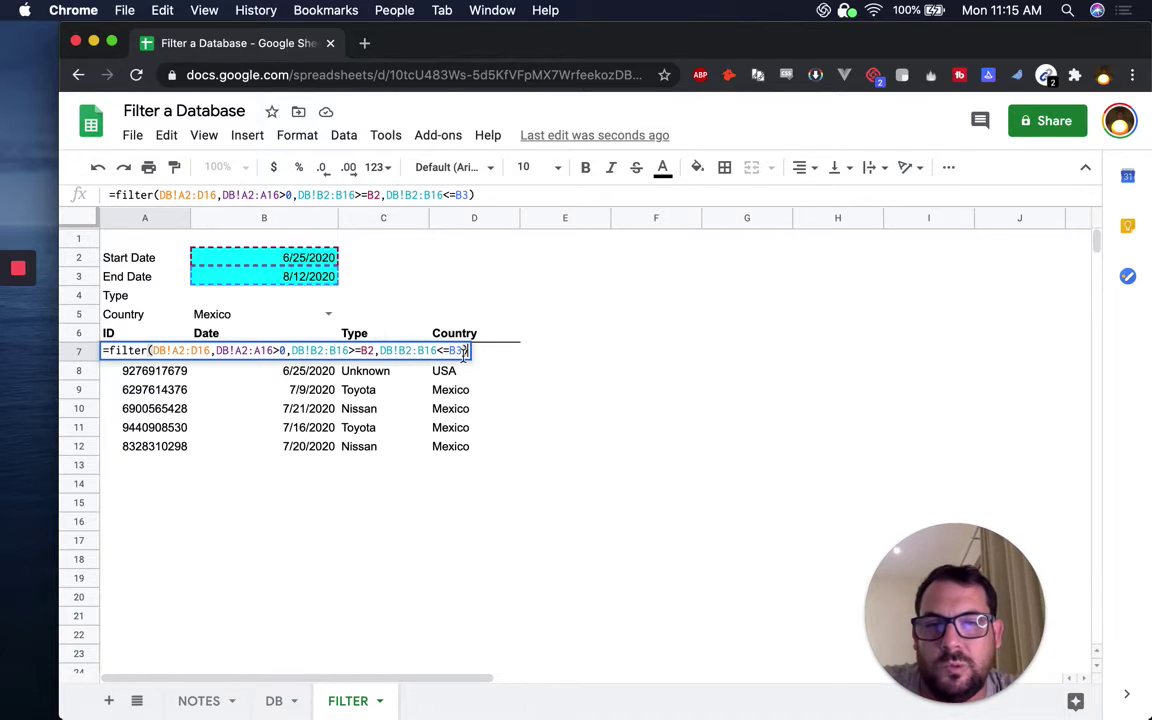
type(",DB!")
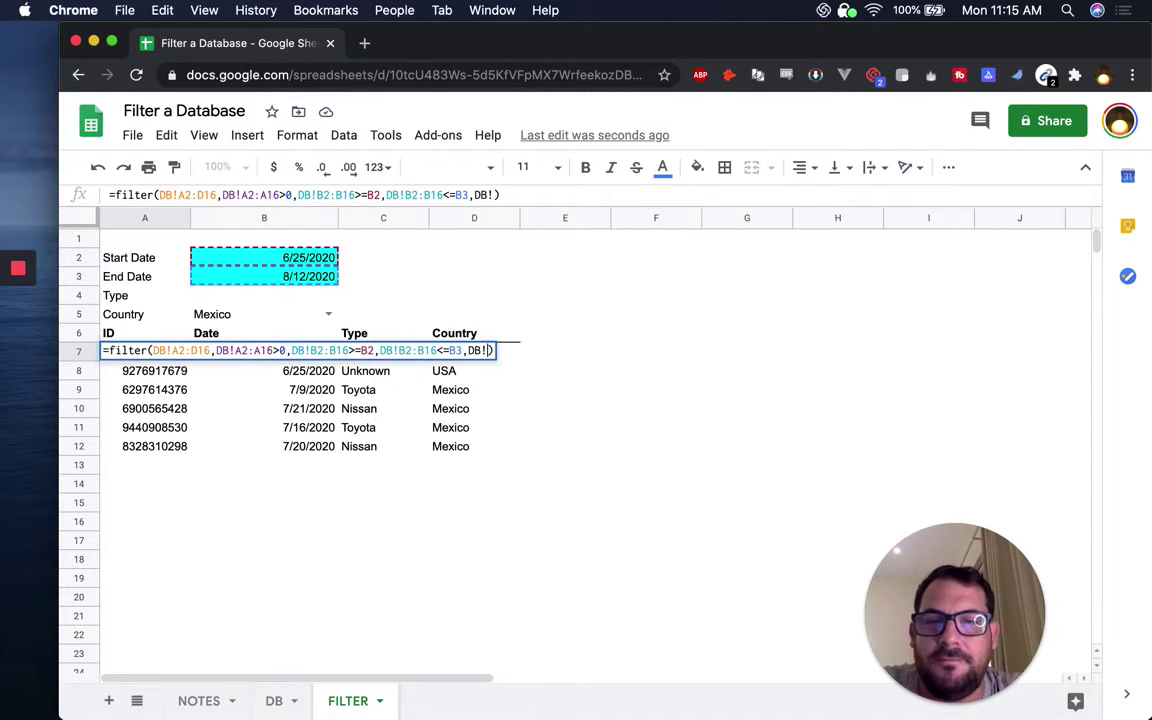
type("D2:D")
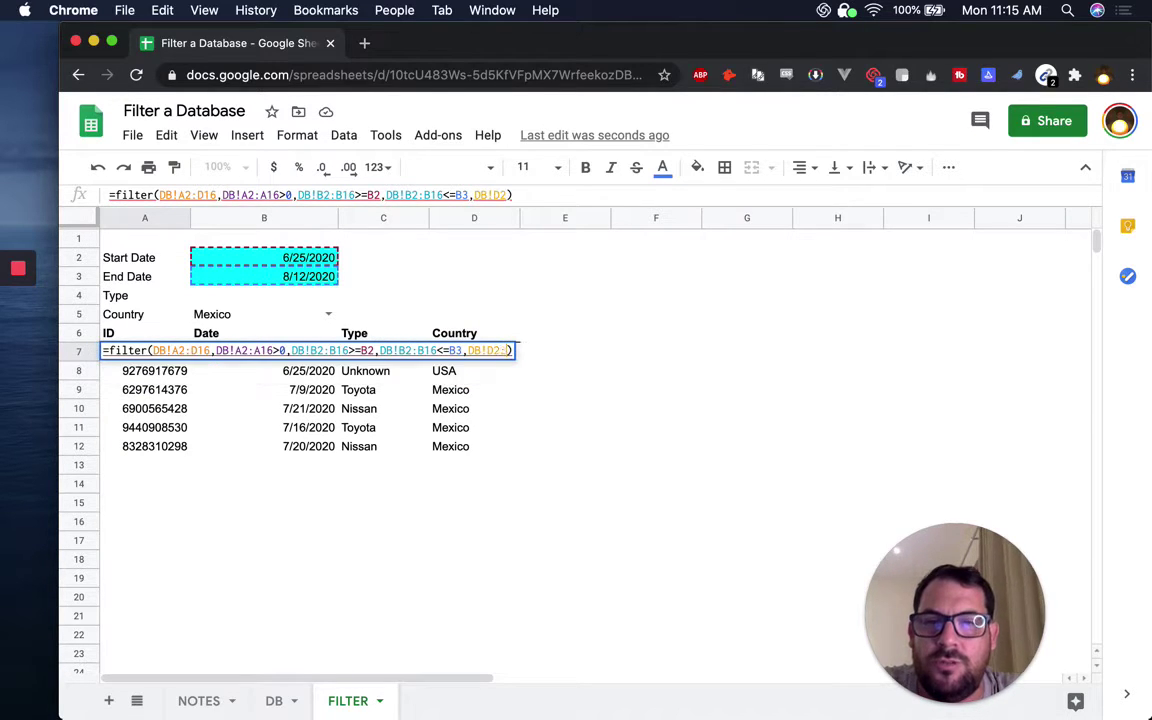
type("16")
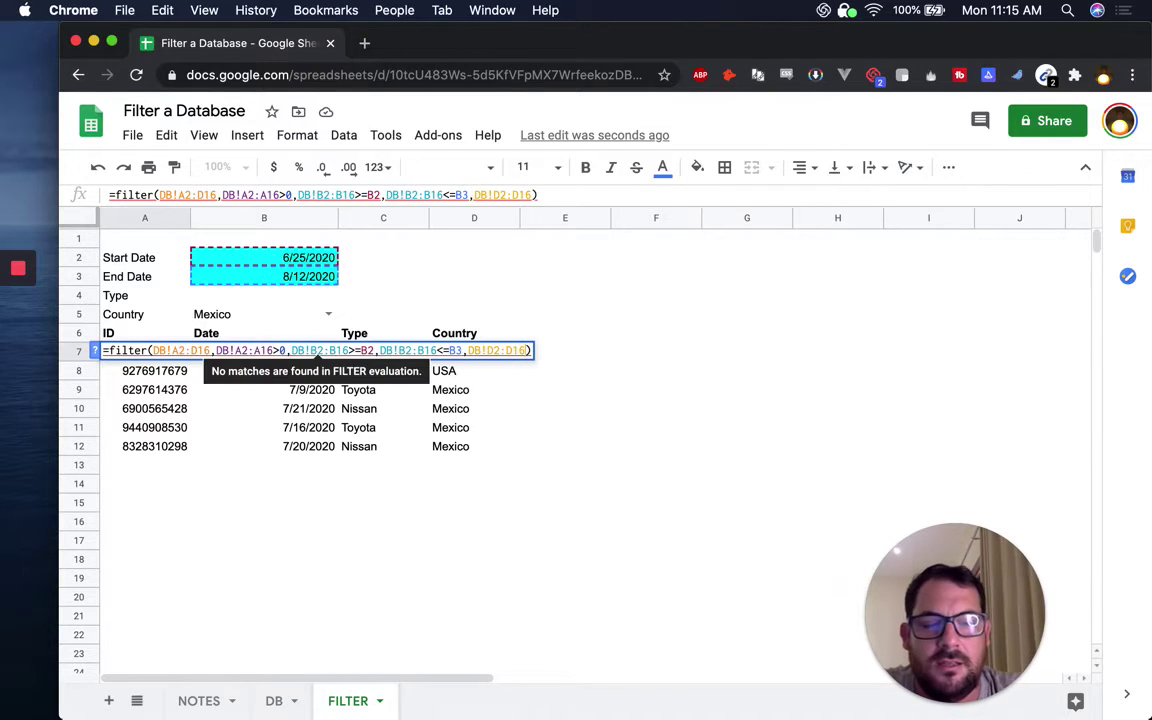
type("=")
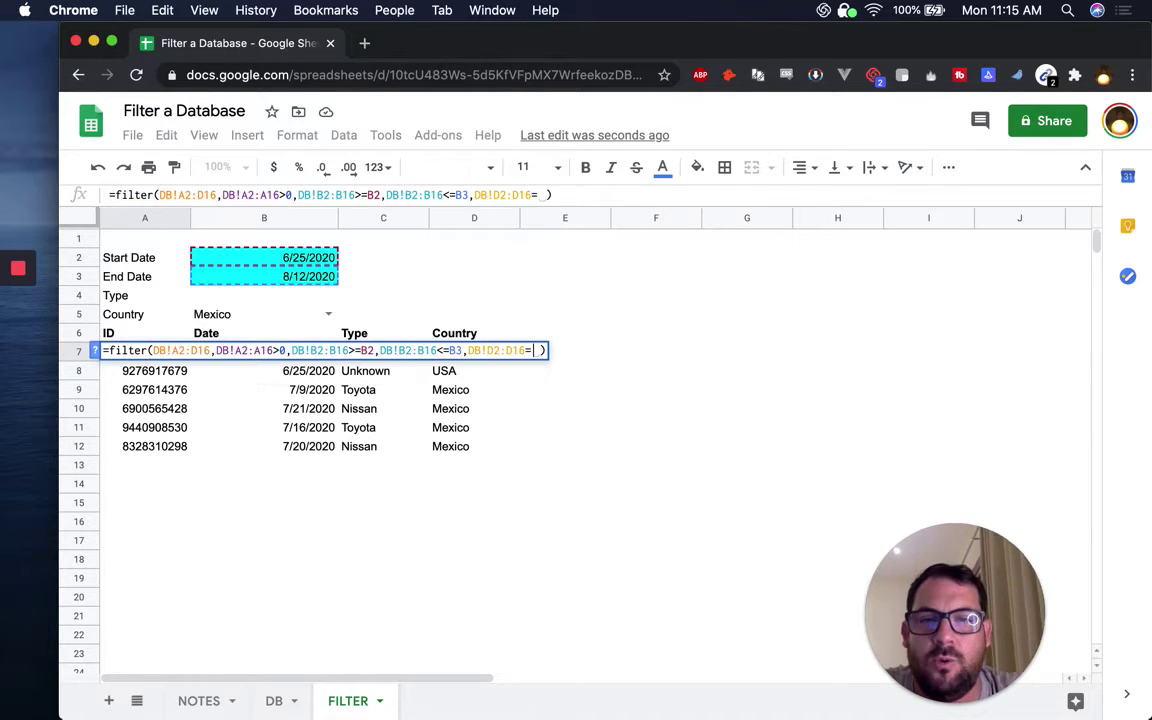
left_click(253, 317)
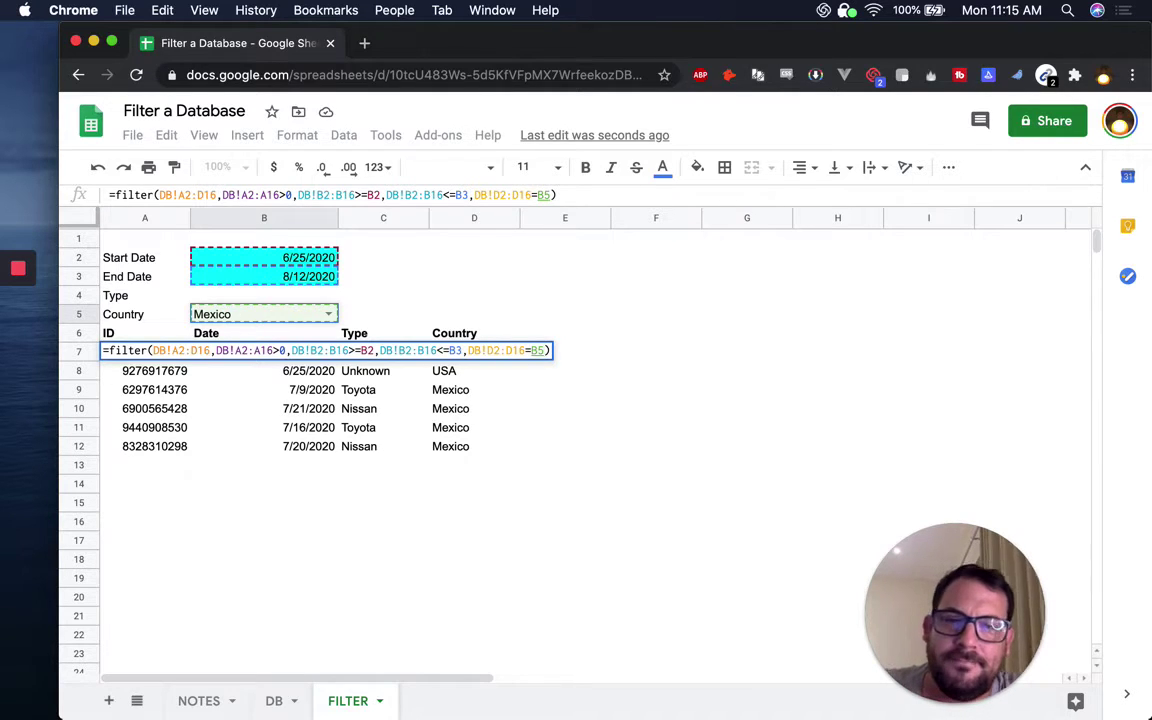
key("Return")
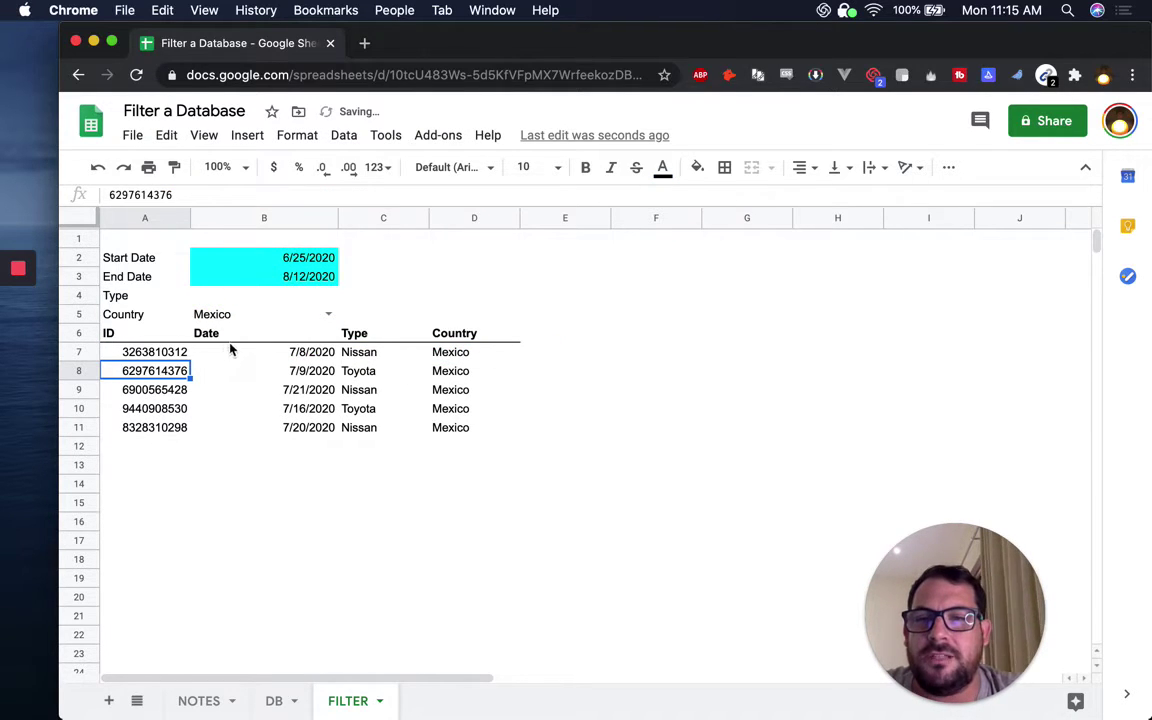
Set the Country in B5 to USA to test the country condition.
left_click(326, 315)
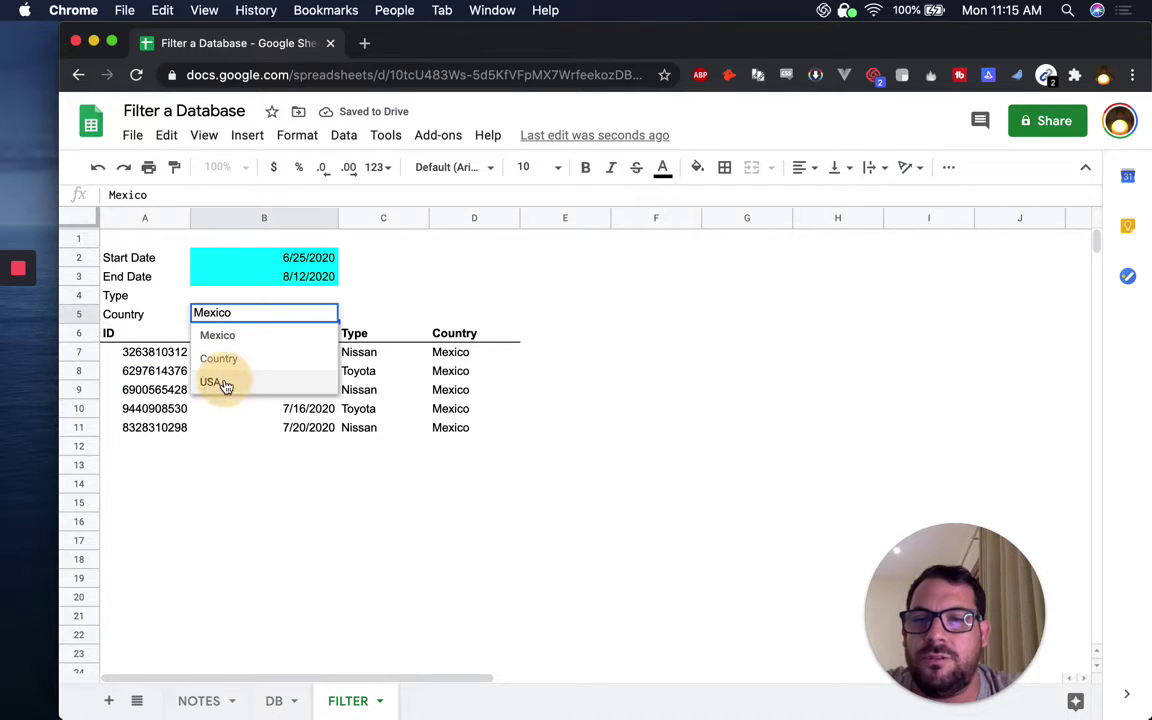
left_click(224, 385)
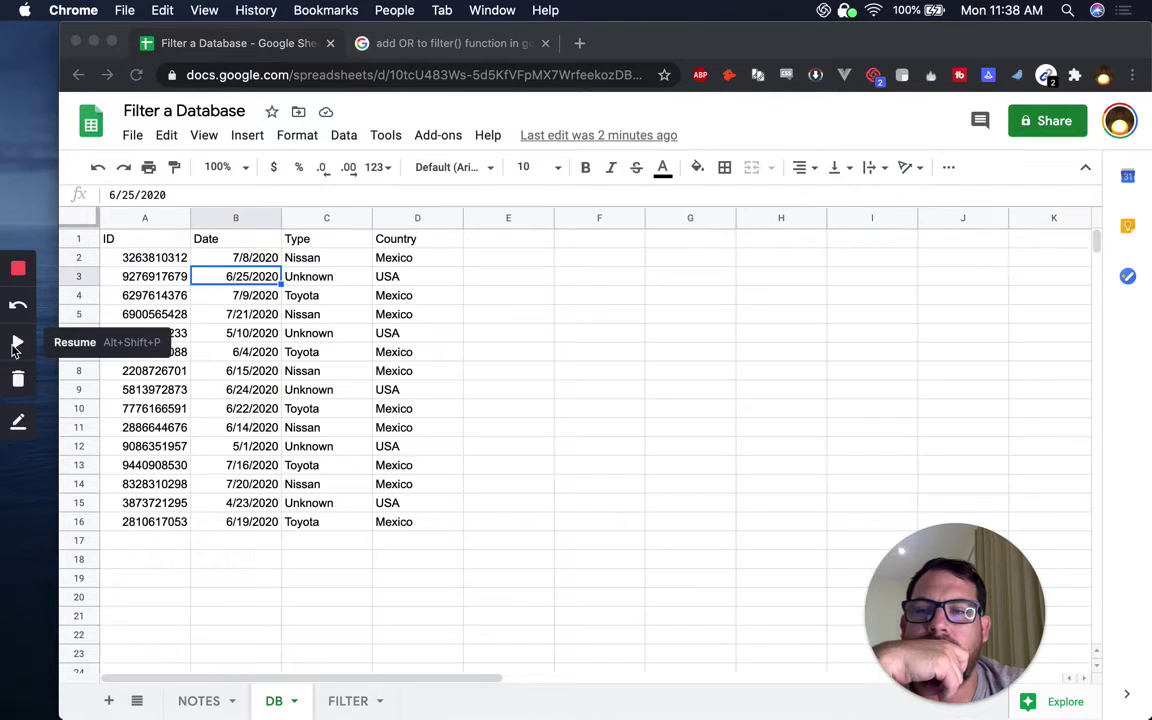
On the FILTER sheet, tick and clear the Nissan and Toyota checkboxes and select the checkbox rules in F4:G7.
left_click(344, 700)
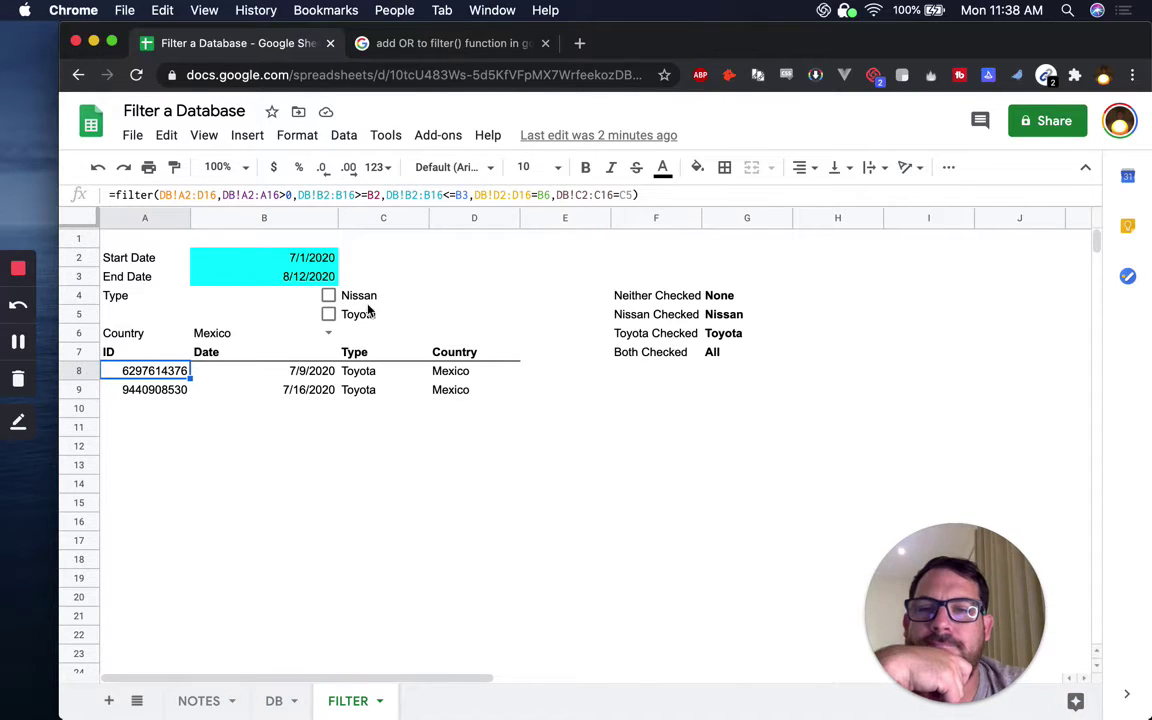
left_click(328, 315)
left_click(328, 297)
left_click(329, 315)
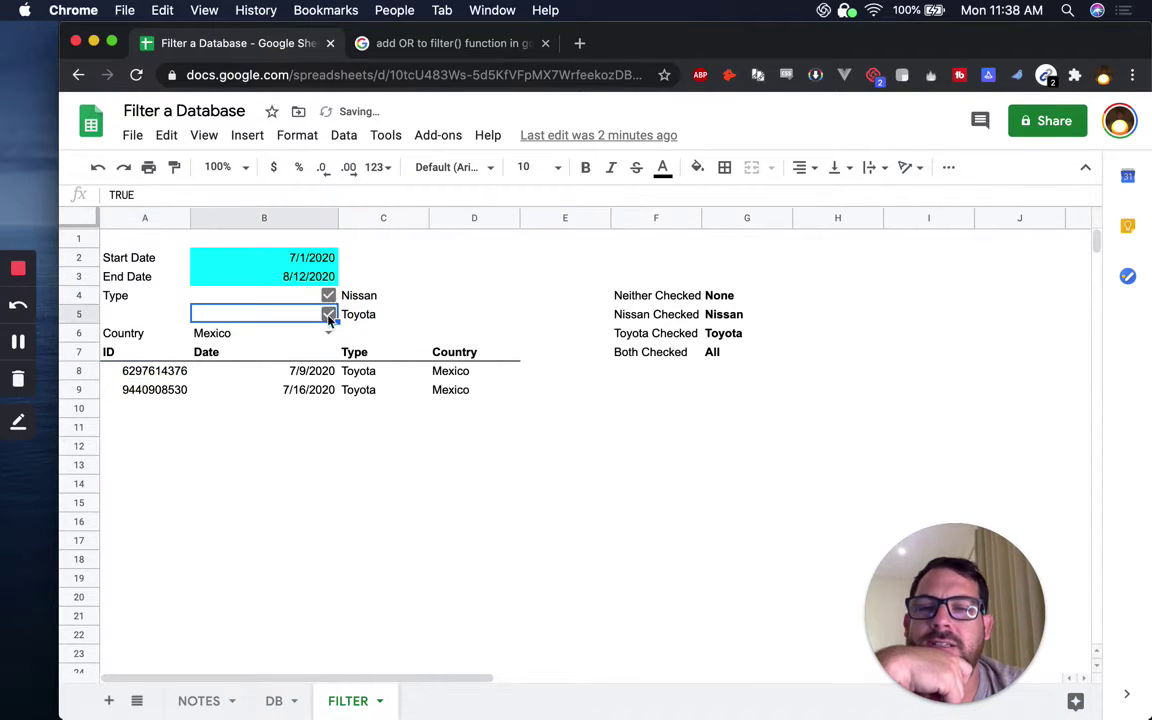
left_click(329, 297)
left_click(329, 315)
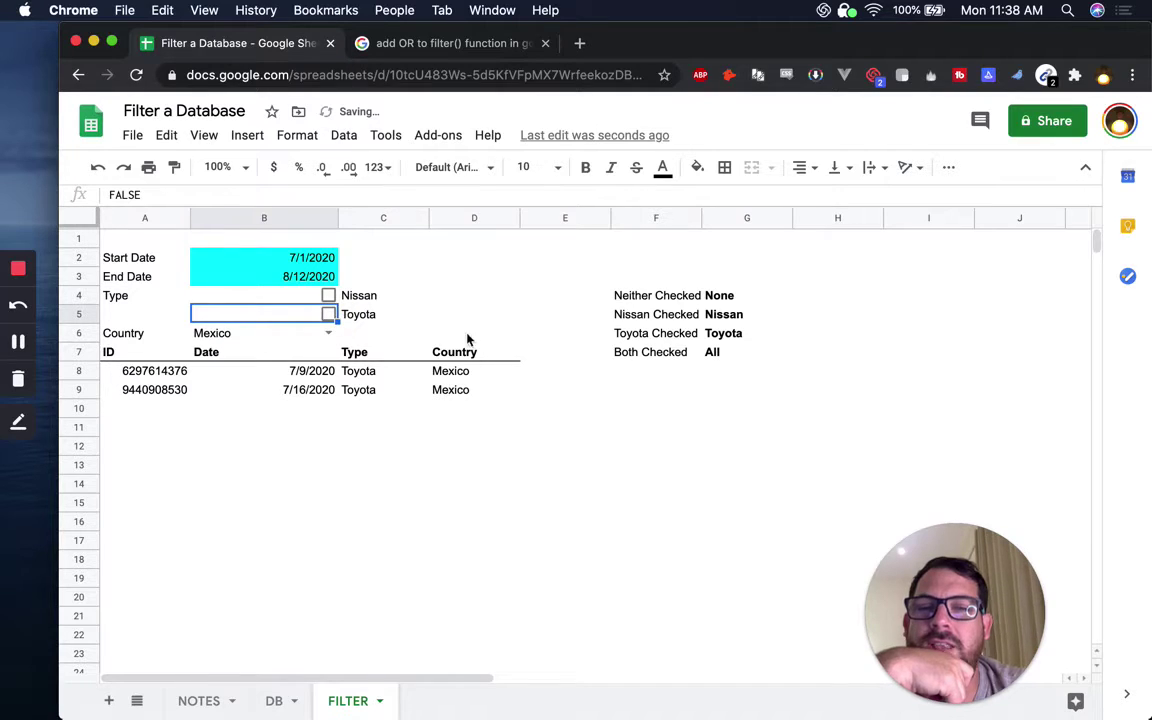
left_click_drag(656, 297, 720, 355)
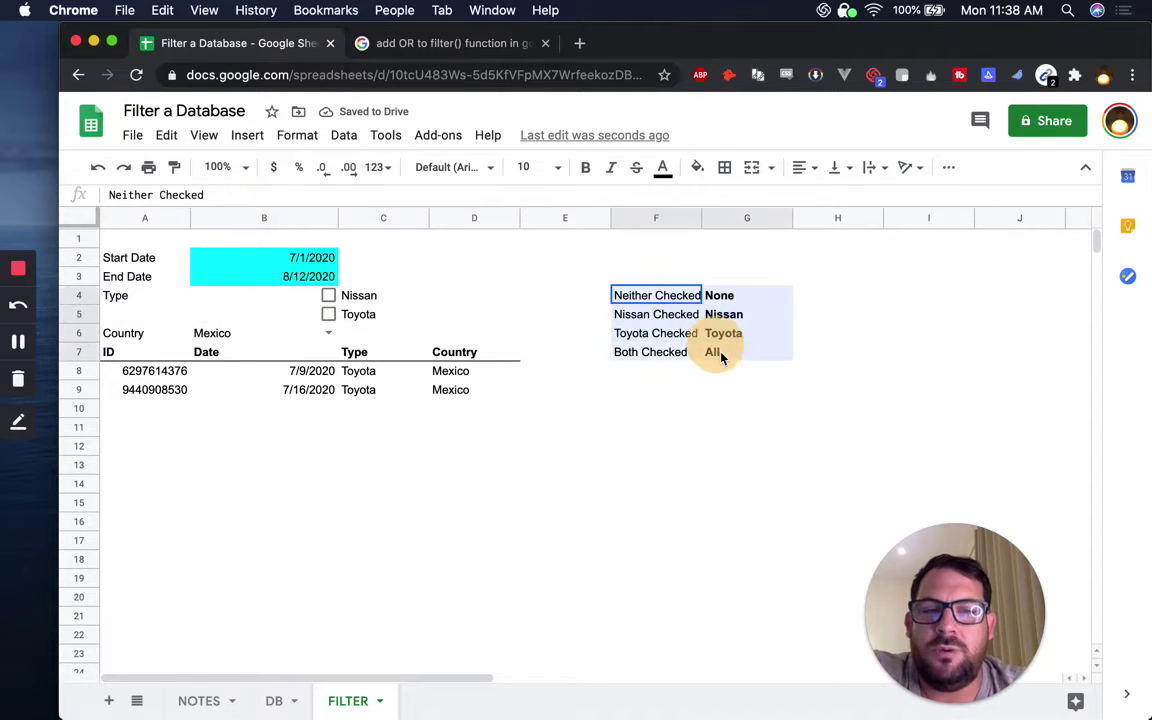
Review the checkbox rules in F4:G7 against the type results, toggling Toyota on and off and selecting the Neither Checked rule.
left_click(733, 299)
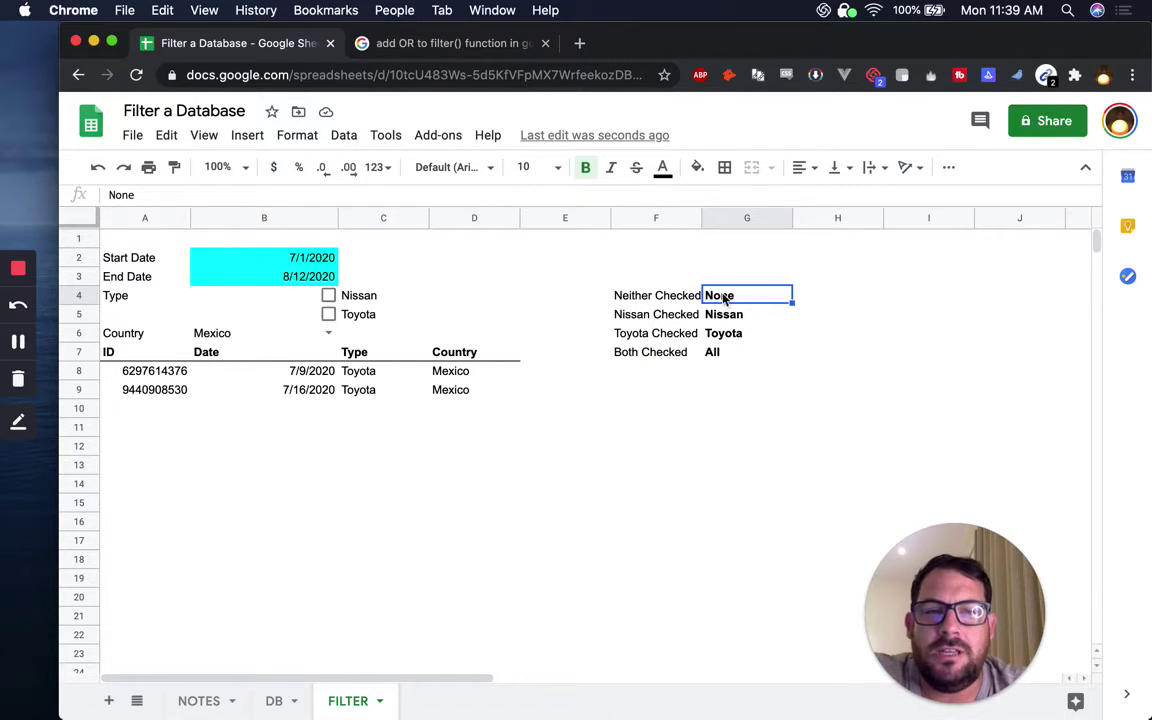
left_click_drag(620, 299, 725, 360)
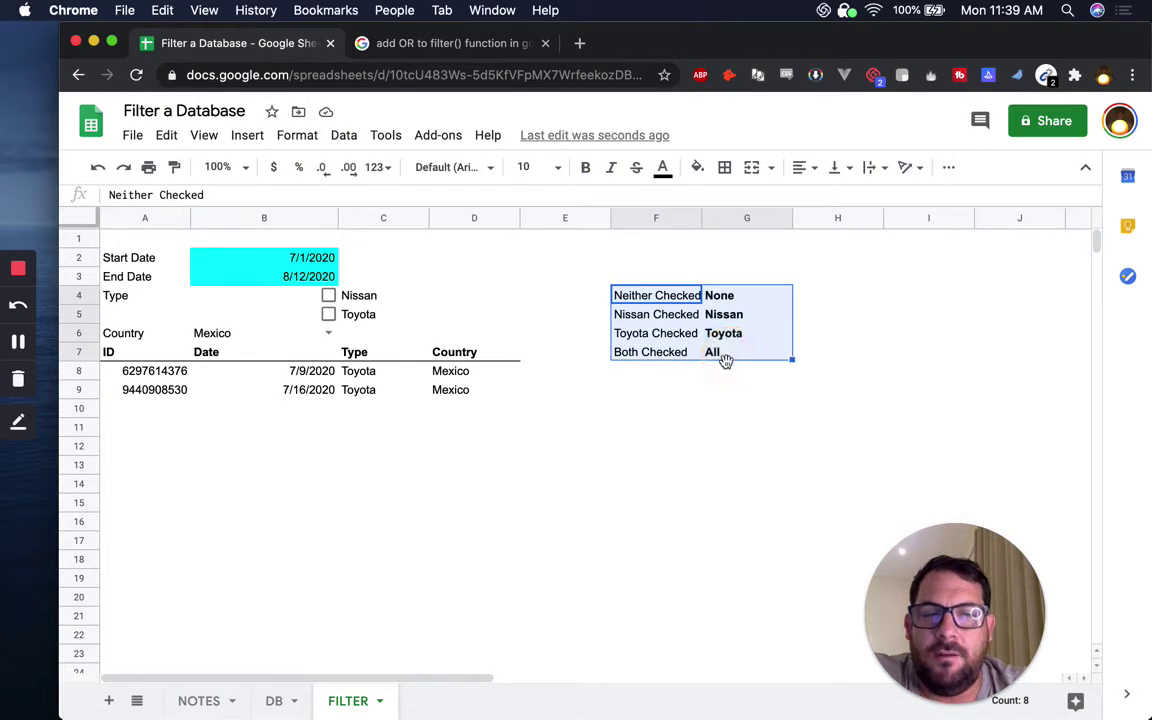
left_click(328, 314)
left_click(328, 314)
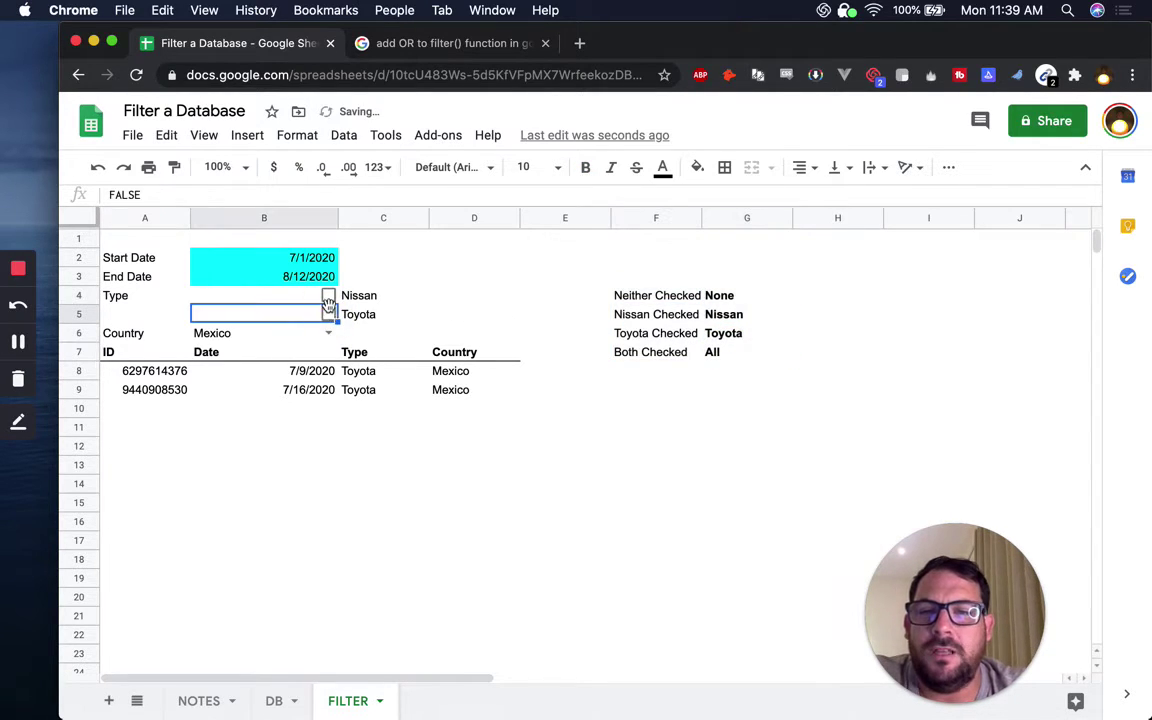
left_click(353, 372)
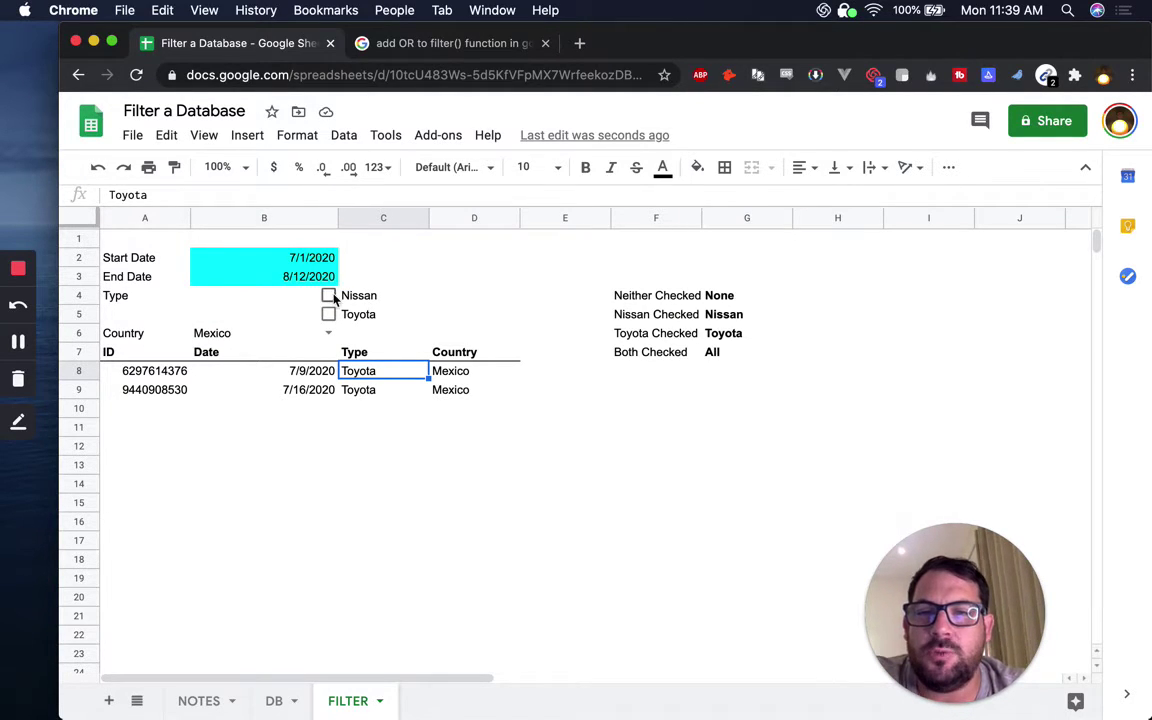
left_click(665, 298)
left_click_drag(665, 298, 722, 300)
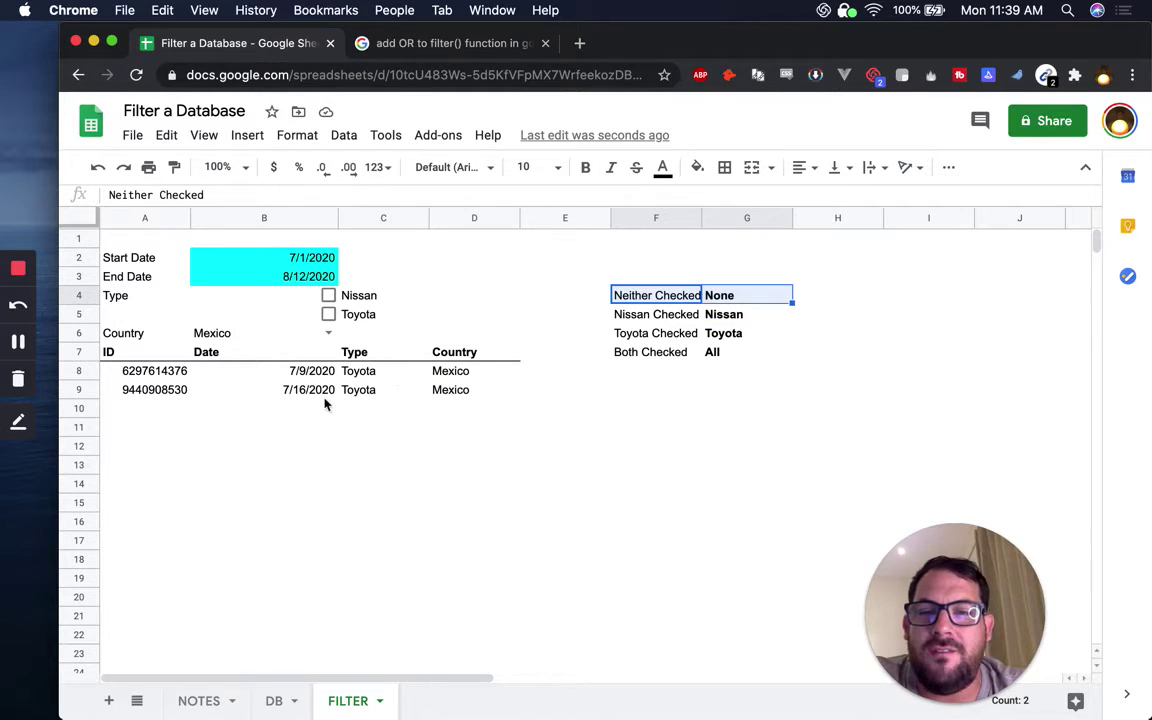
Run the type checkboxes through Nissan alone, Toyota alone and both ticked, matching each against its rule in F4:G7.
left_click(329, 295)
left_click(736, 318)
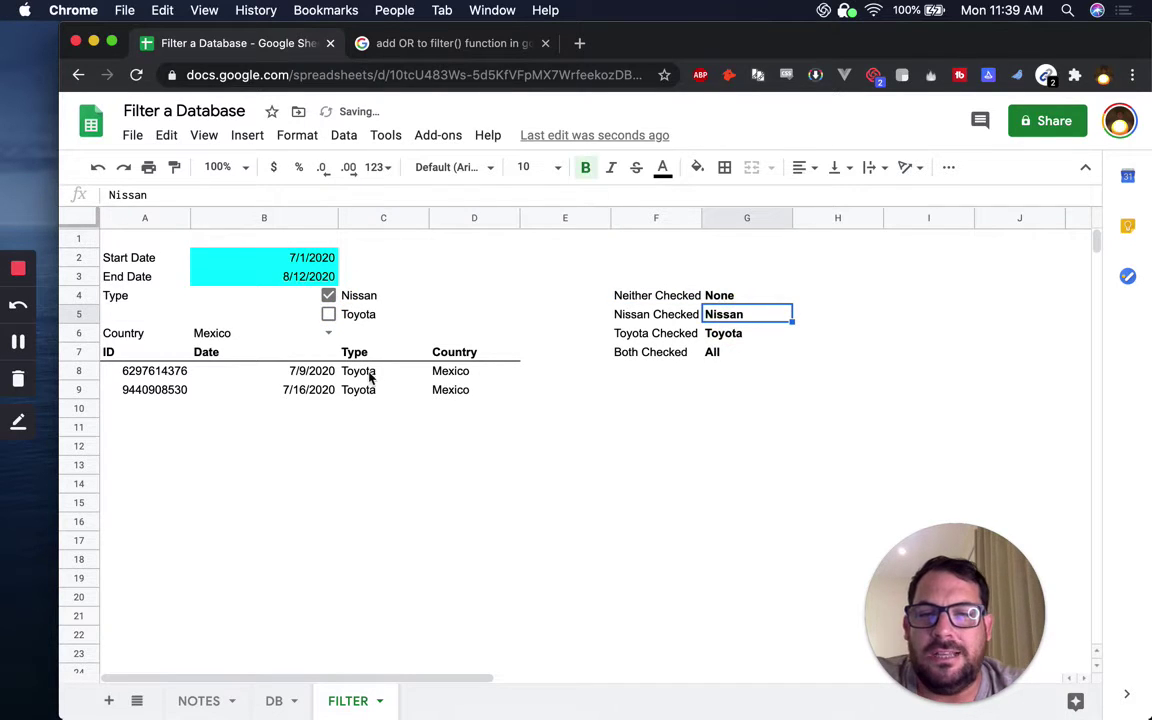
left_click(329, 295)
left_click(330, 324)
left_click(328, 317)
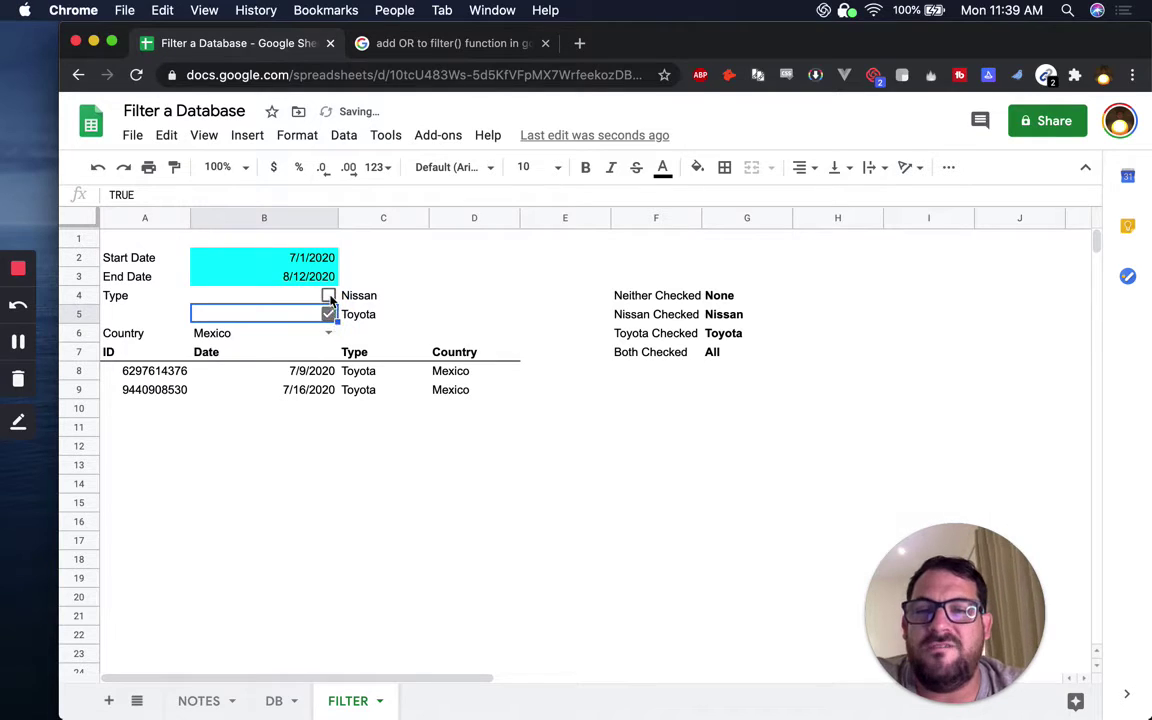
left_click(329, 296)
left_click(673, 357)
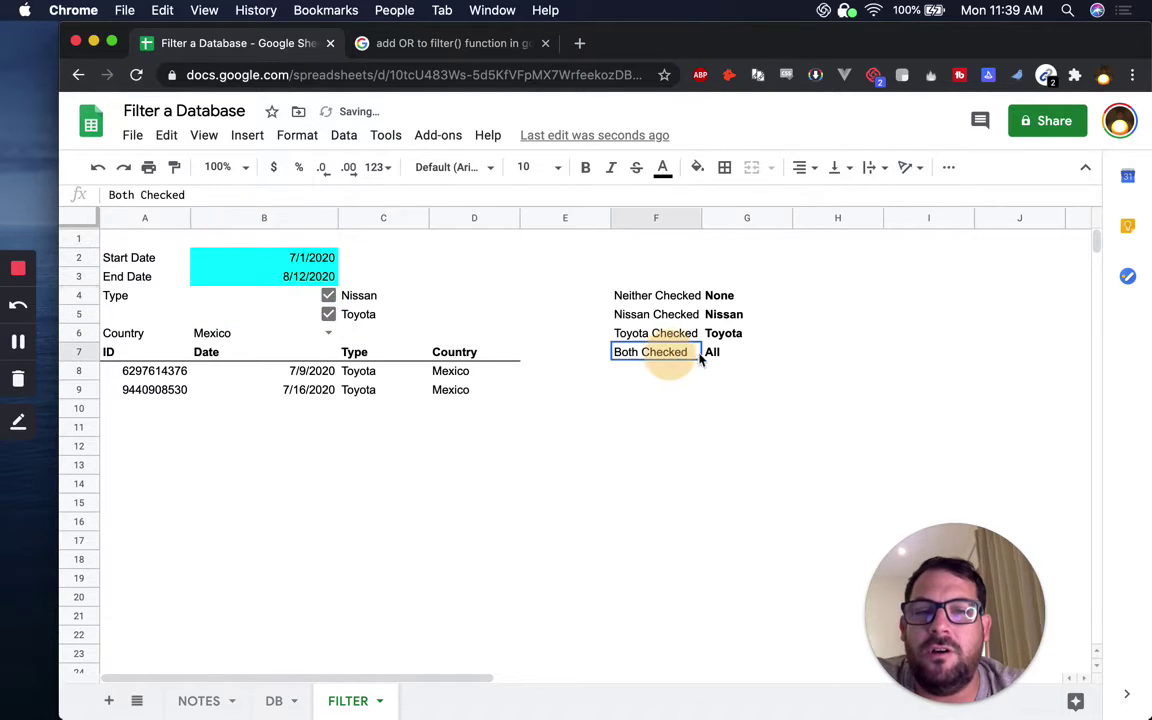
Compare the Nissan and Toyota labels and the filtered Type rows with the checkbox rules in F4:G7.
left_click(352, 296)
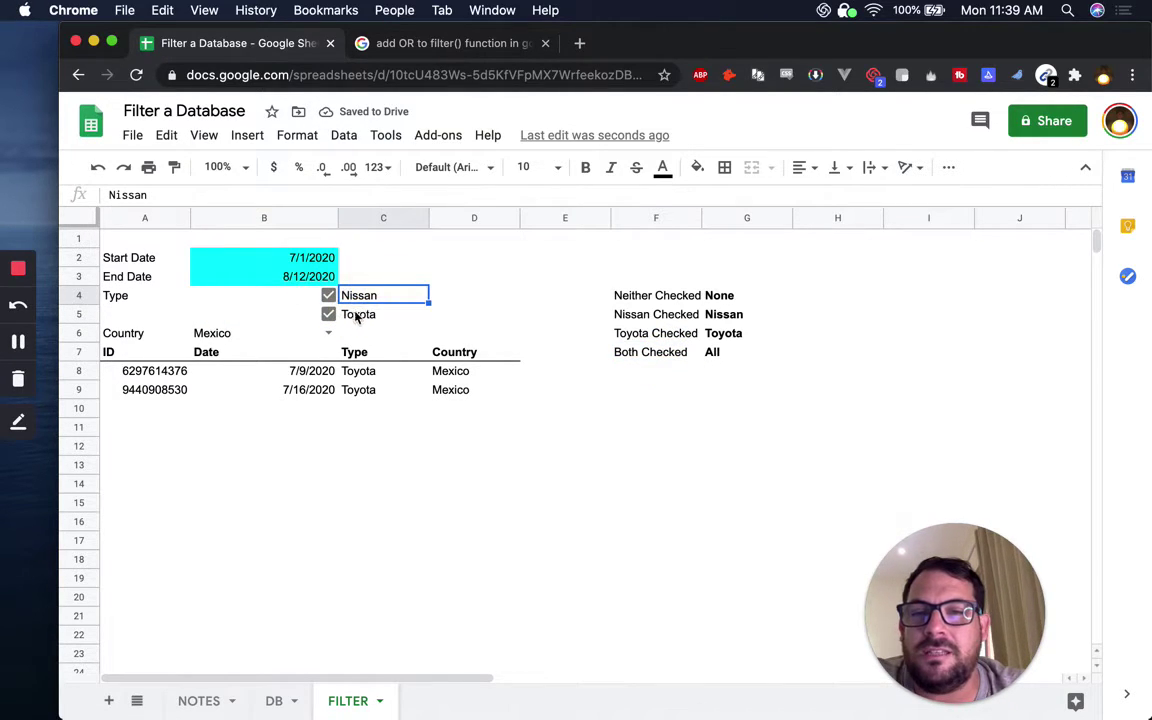
left_click(353, 316)
left_click_drag(372, 376, 367, 408)
left_click(686, 333)
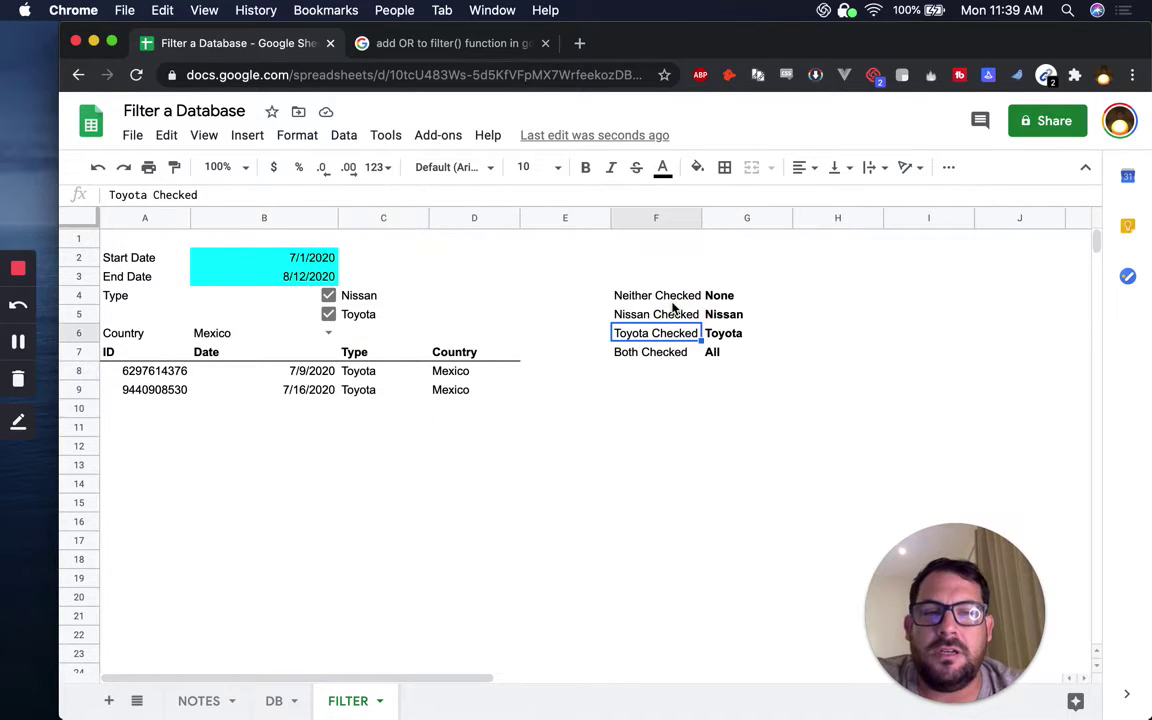
left_click(655, 296)
left_click(733, 358, "shift")
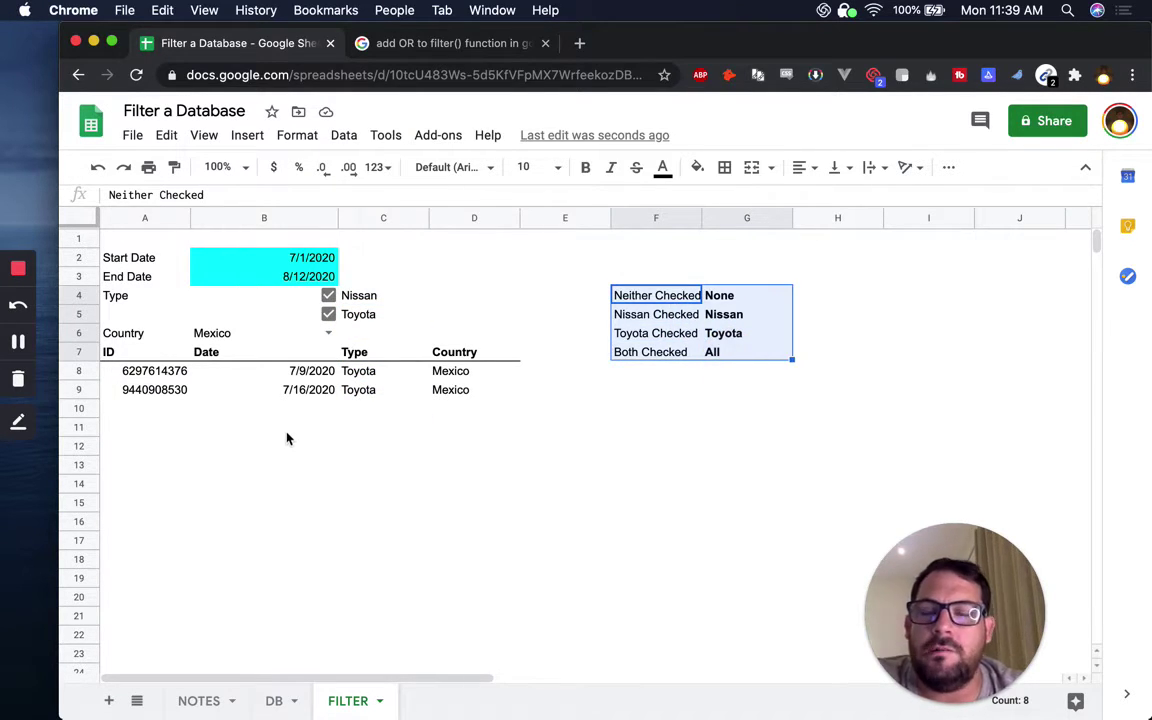
On the DB sheet, create a basic filter over the table A1:D16.
left_click(279, 701)
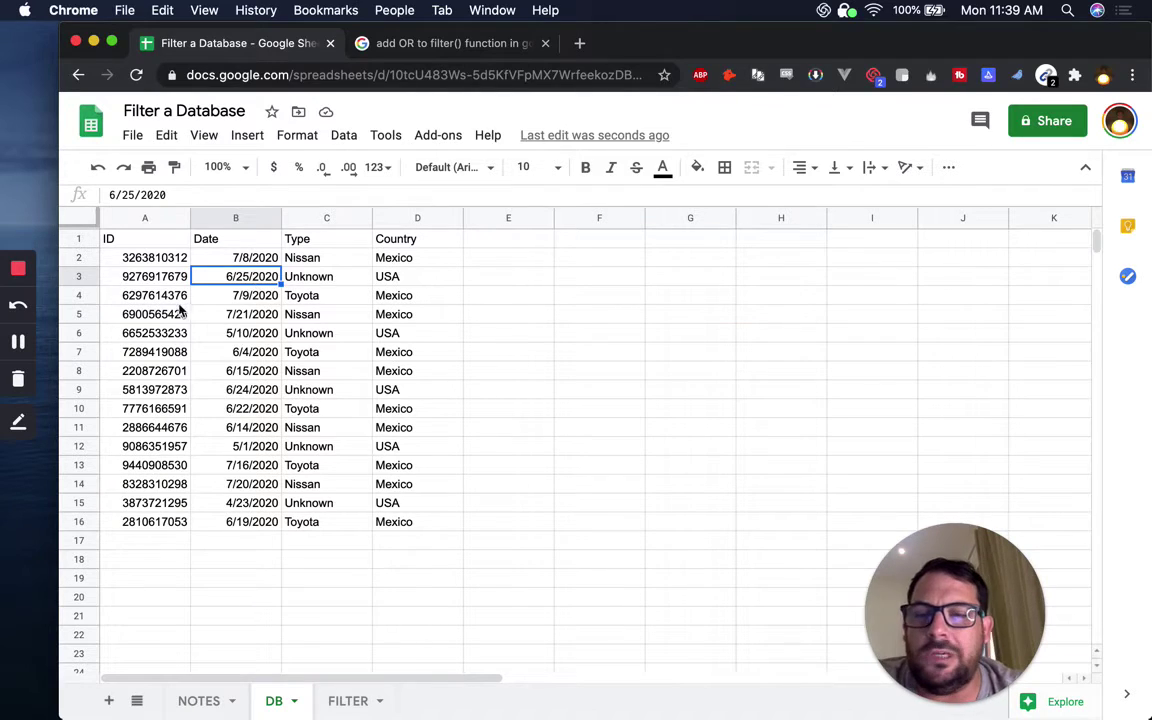
left_click(175, 296)
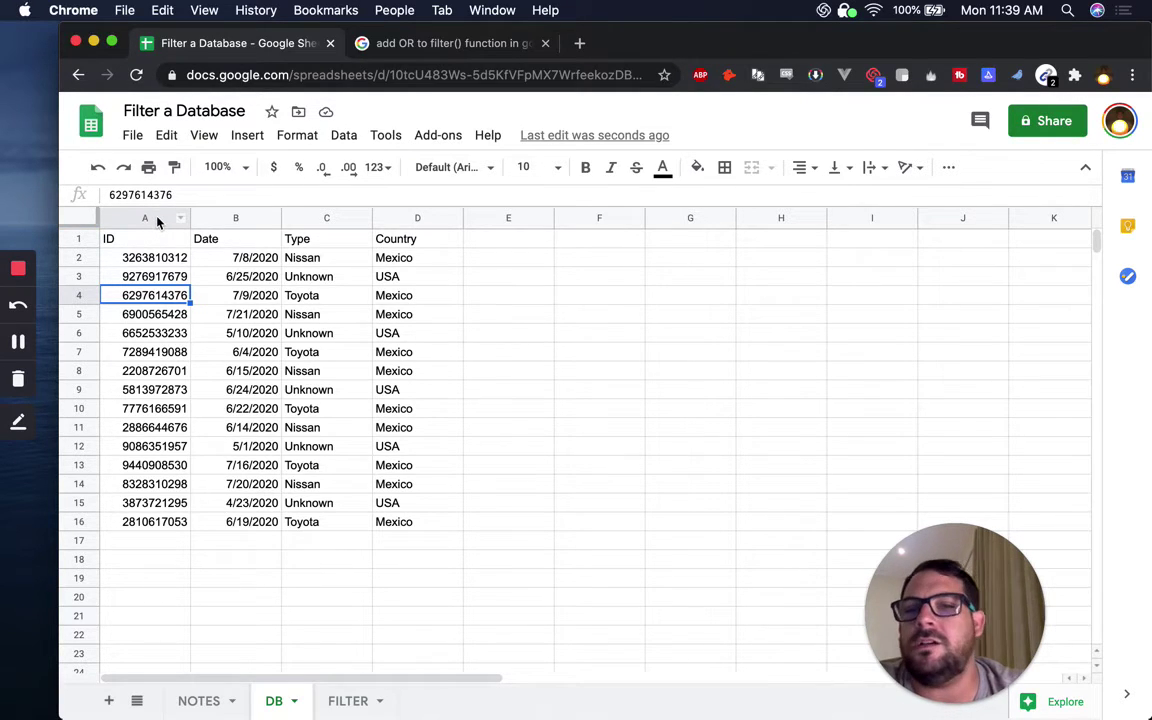
mouse_move(141, 240)
left_mouse_down()
mouse_move(347, 424)
mouse_move(410, 522)
left_mouse_up()
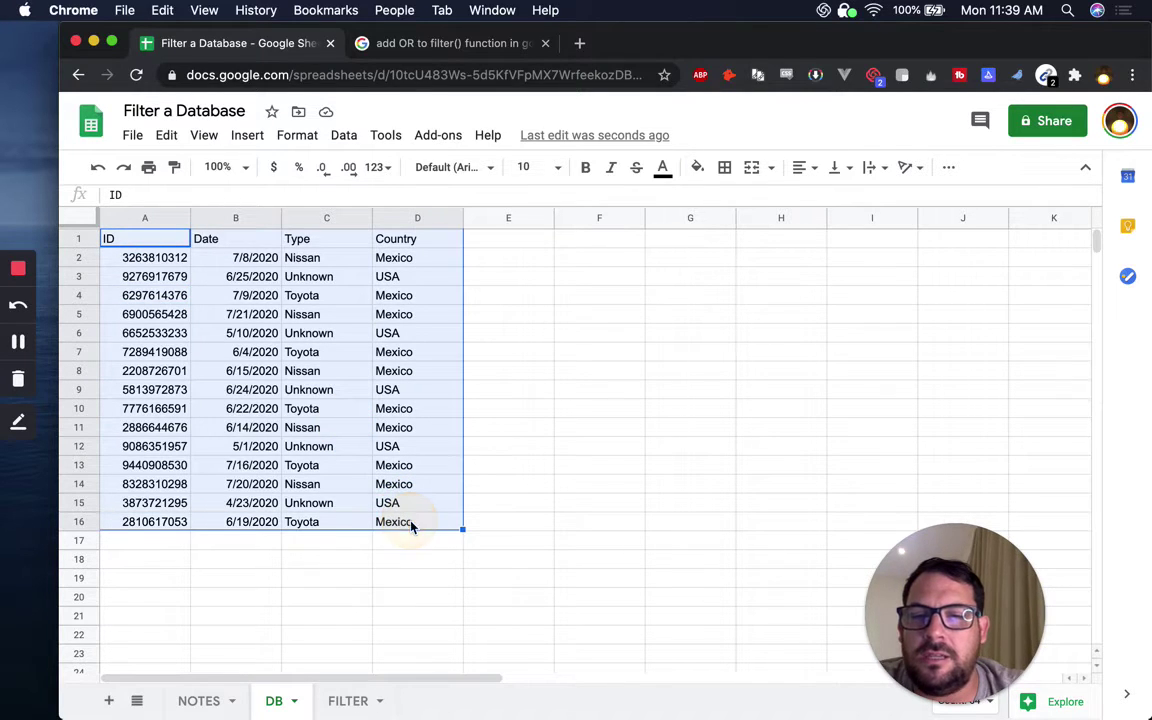
left_click(949, 168)
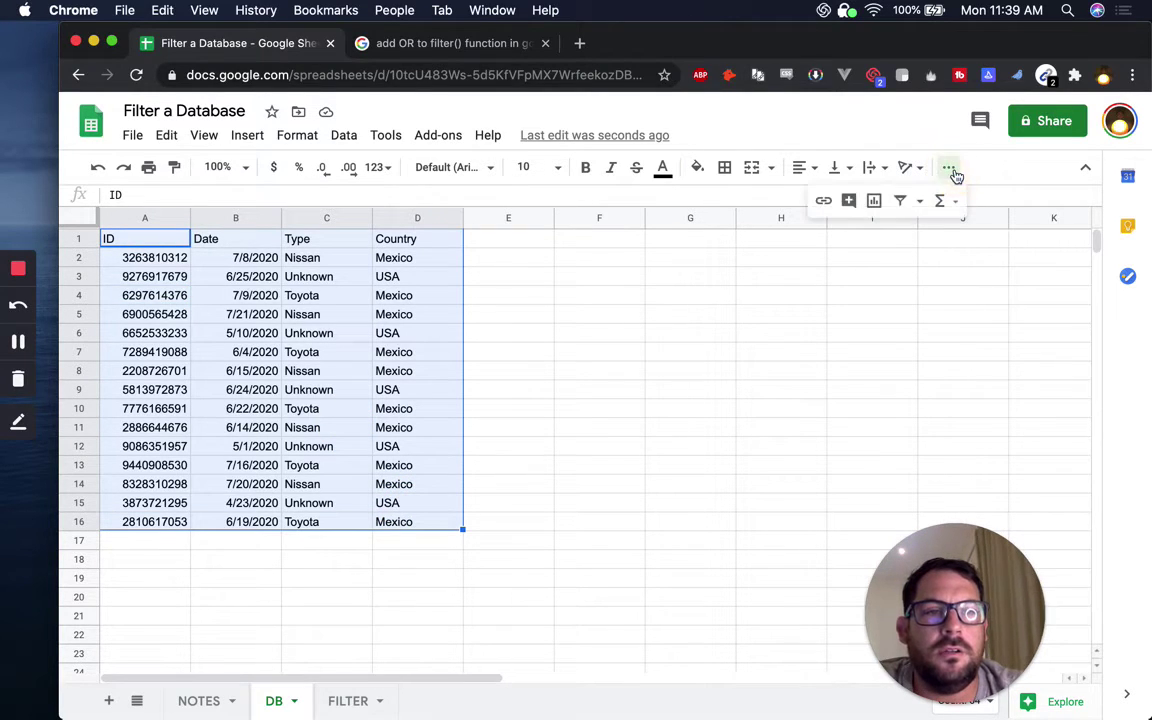
left_click(903, 202)
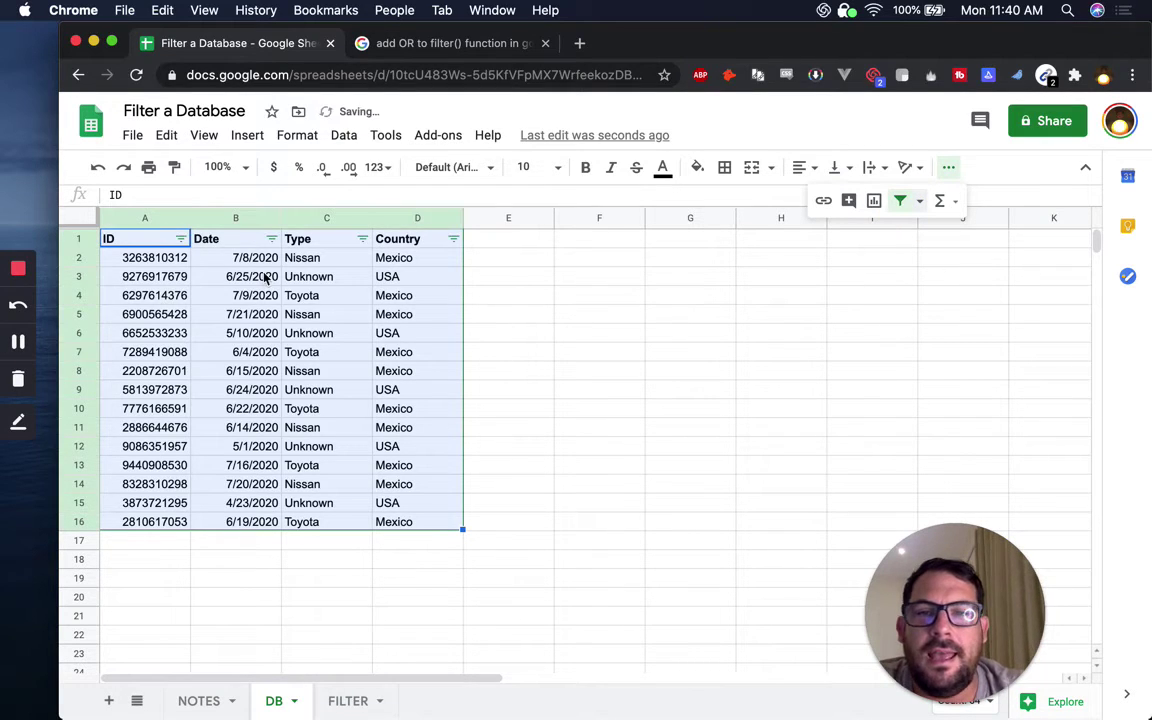
Examine the list of values offered by the ID column's filter.
left_click(180, 238)
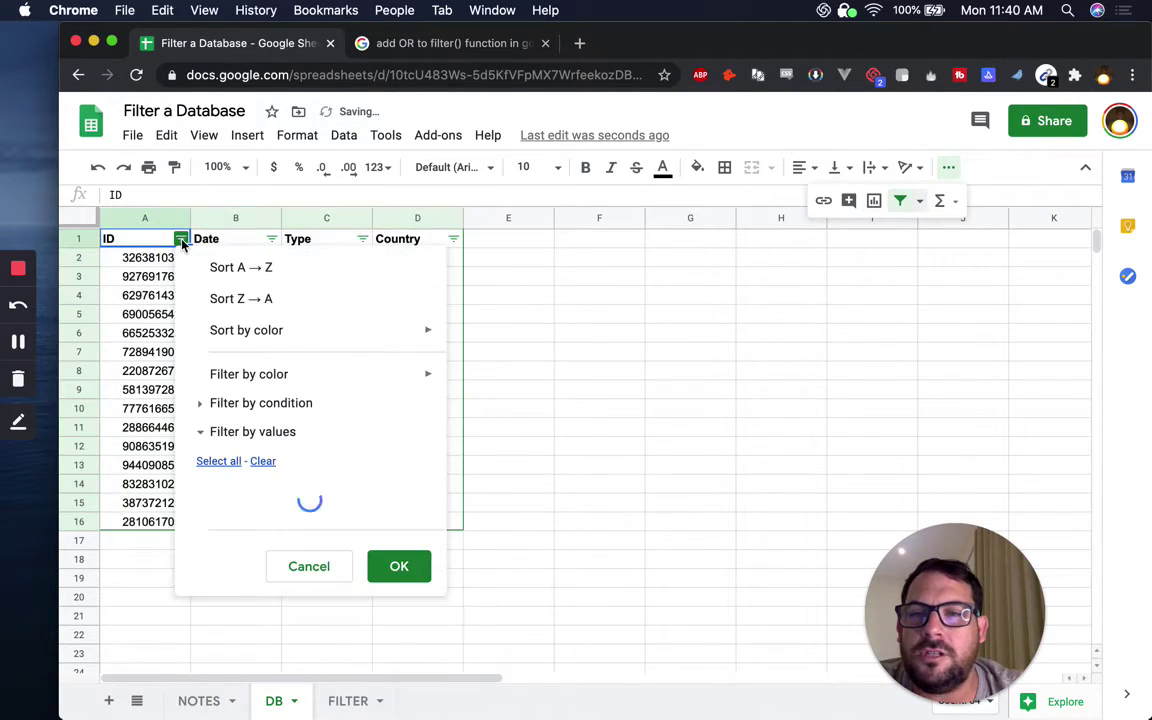
scroll(257, 586, "down", 3)
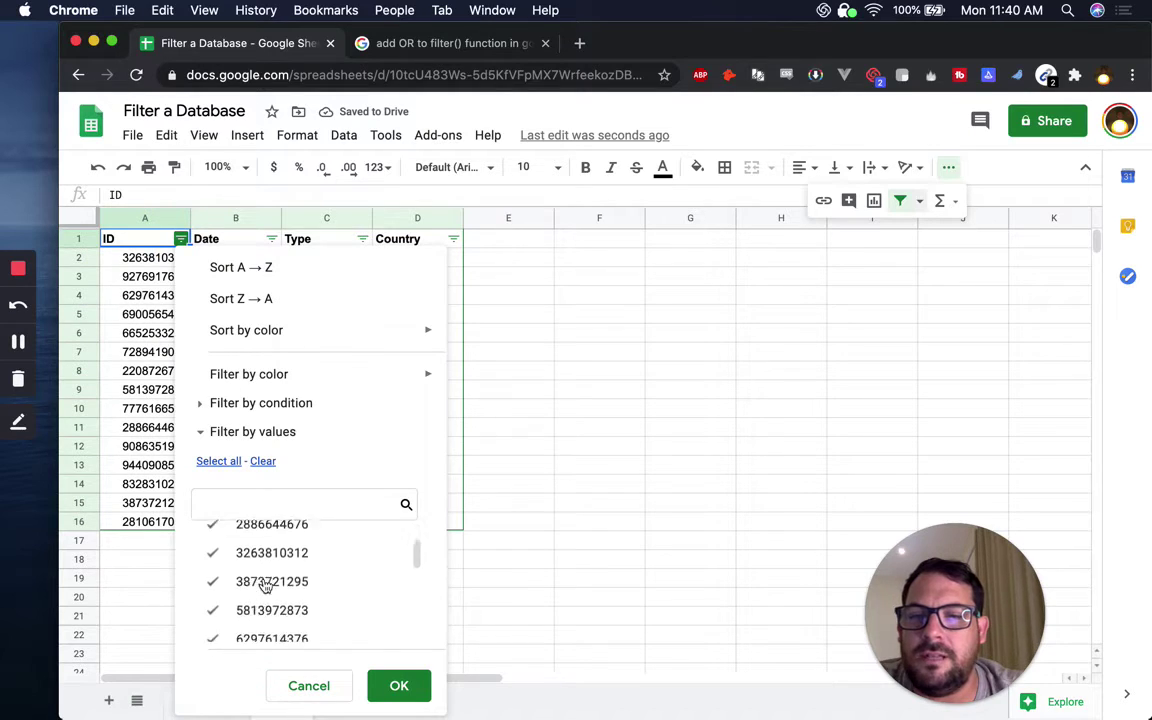
left_click(150, 276)
Examine the Date column's filter-by-condition and filter-by-values options, clearing the value list and dismissing it without applying.
left_click(271, 238)
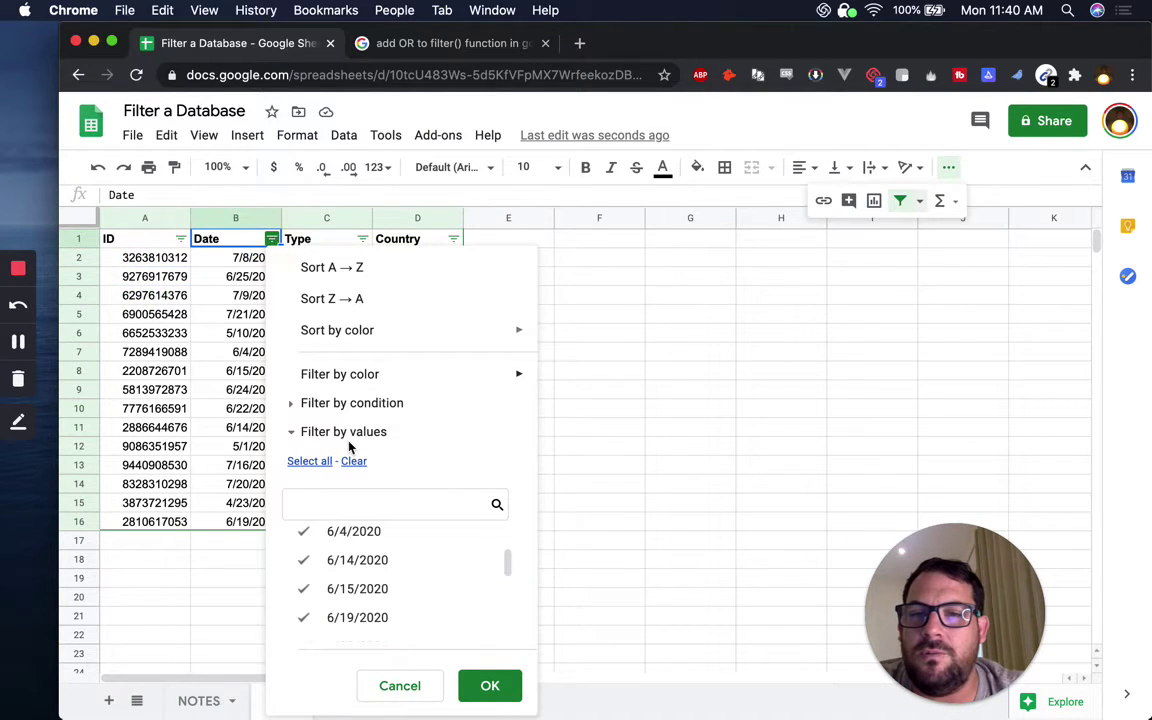
left_click(295, 405)
left_click(292, 477)
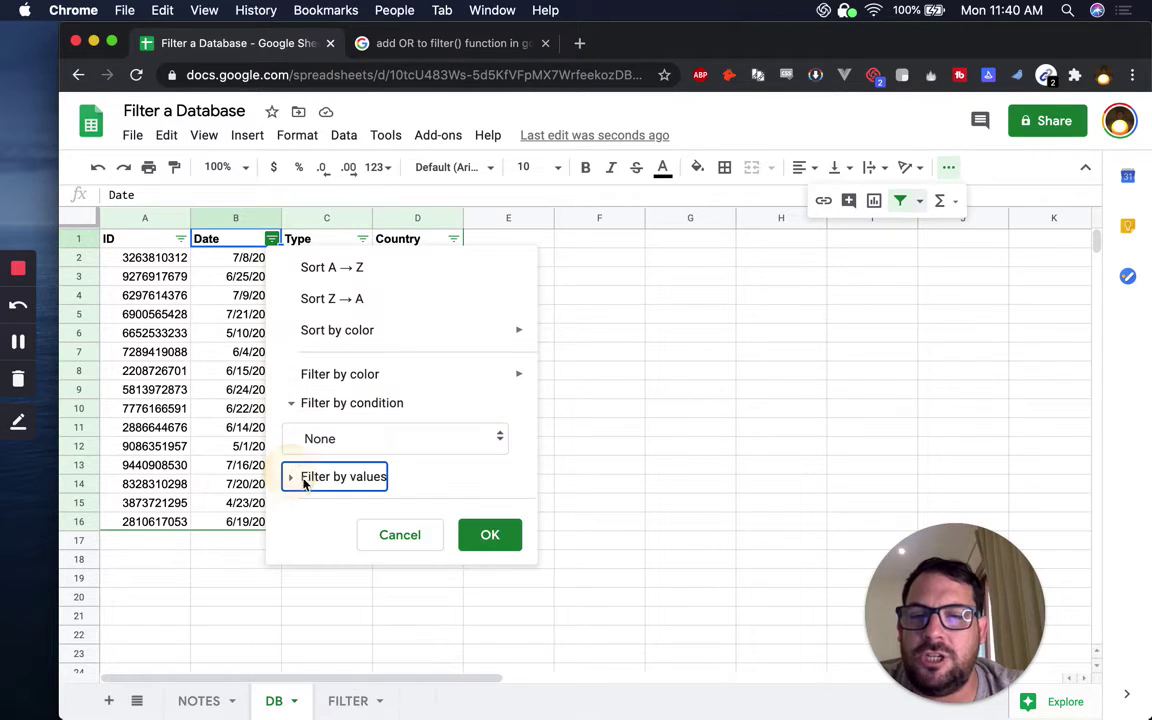
left_click(291, 481)
left_click(291, 482)
left_click(291, 483)
scroll(334, 625, "down", 2)
scroll(334, 622, "up", 4)
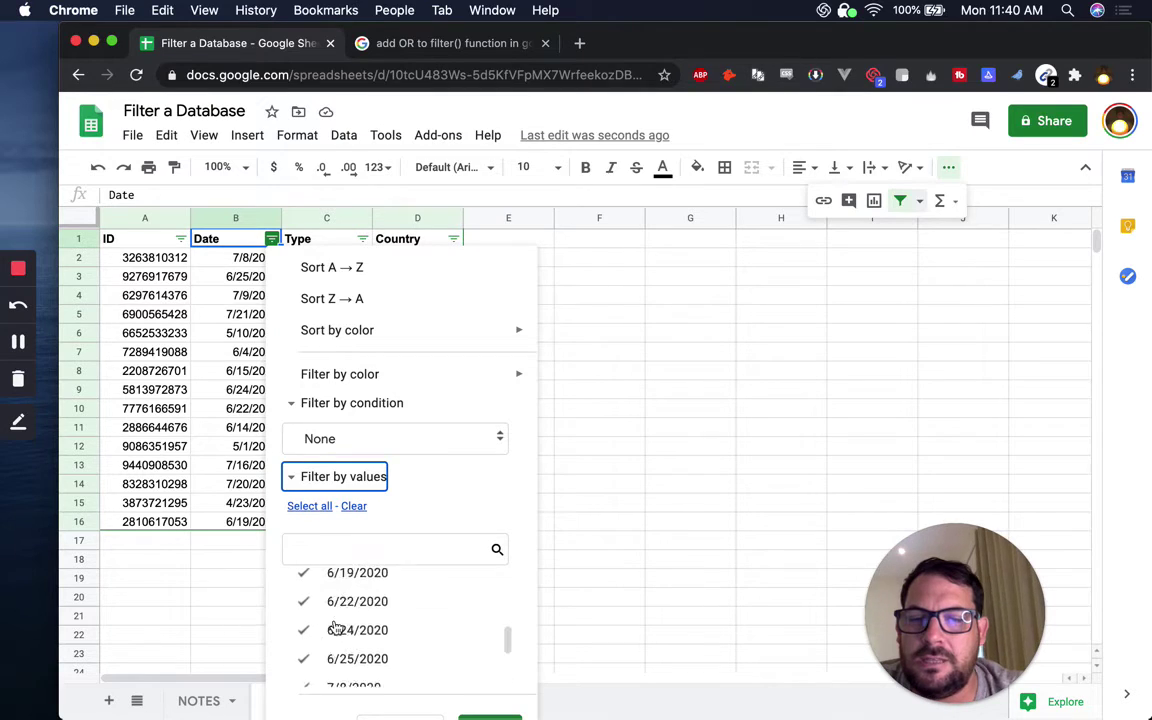
left_click(357, 507)
scroll(306, 347, "down", 1)
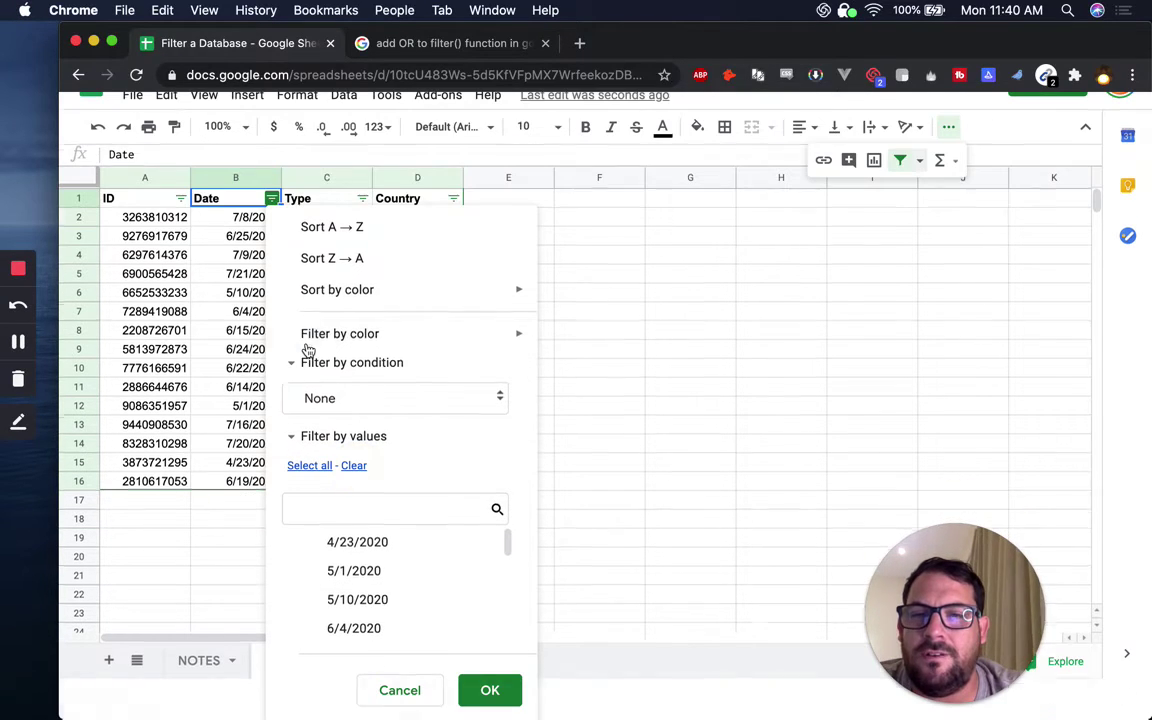
left_click(227, 303)
left_click(342, 195)
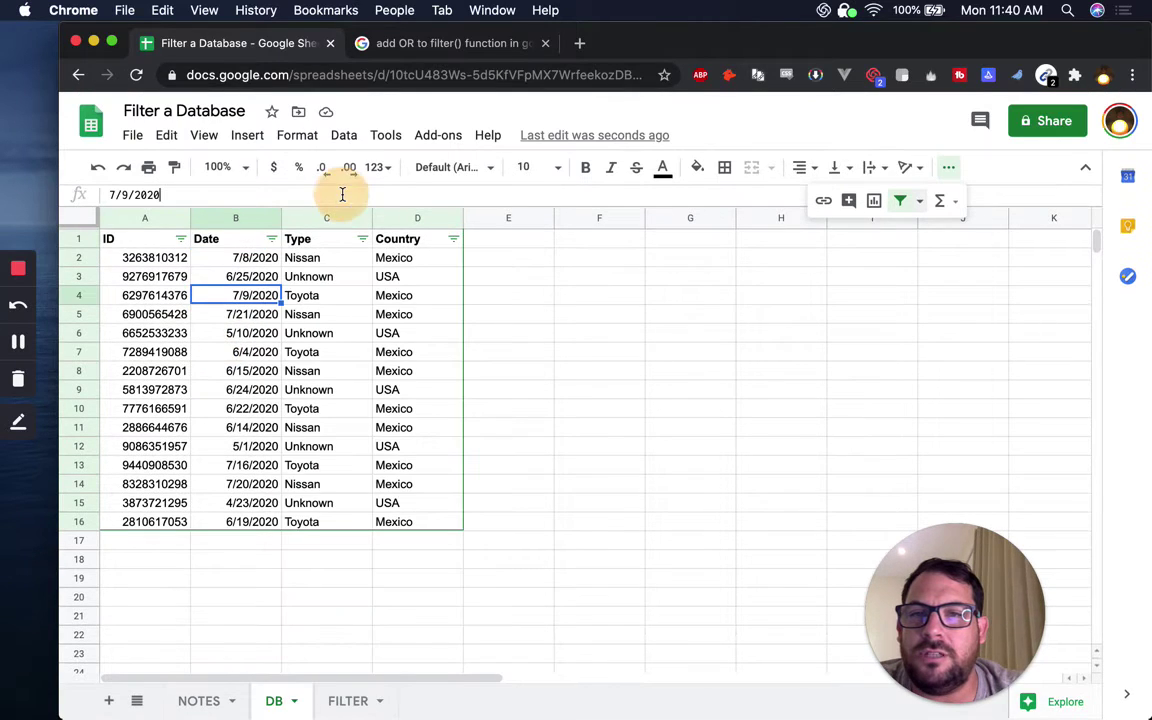
Filter the Type column by values to exclude Unknown.
left_click(361, 241)
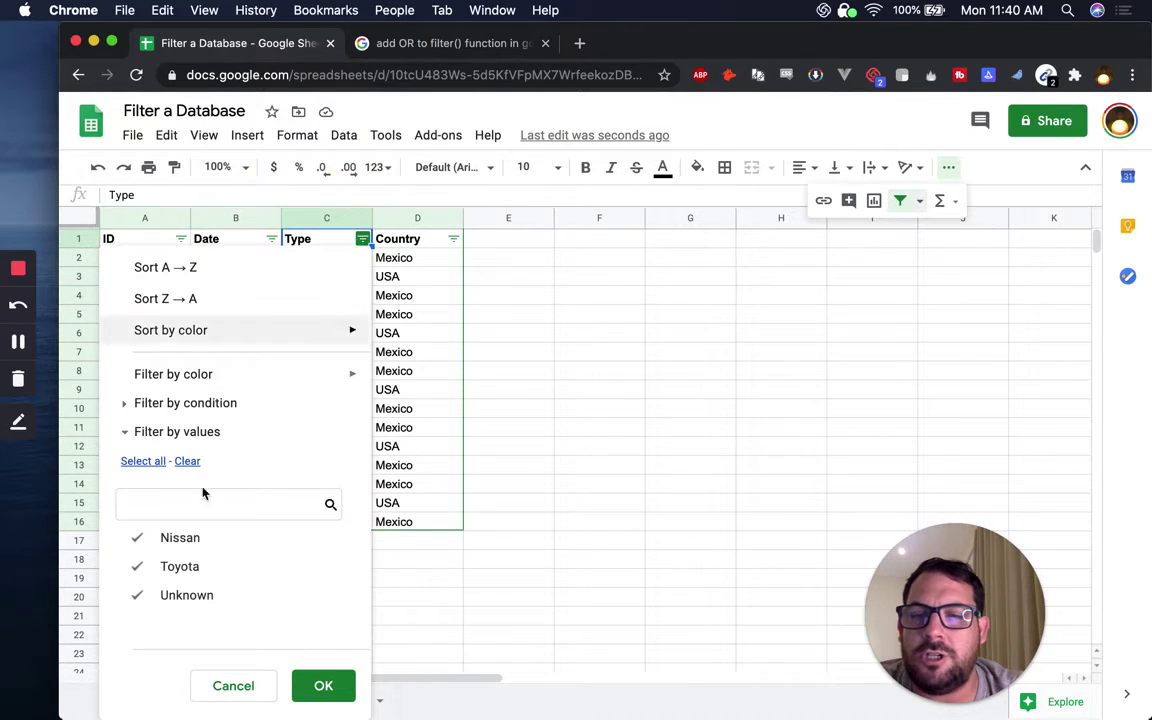
left_click(141, 594)
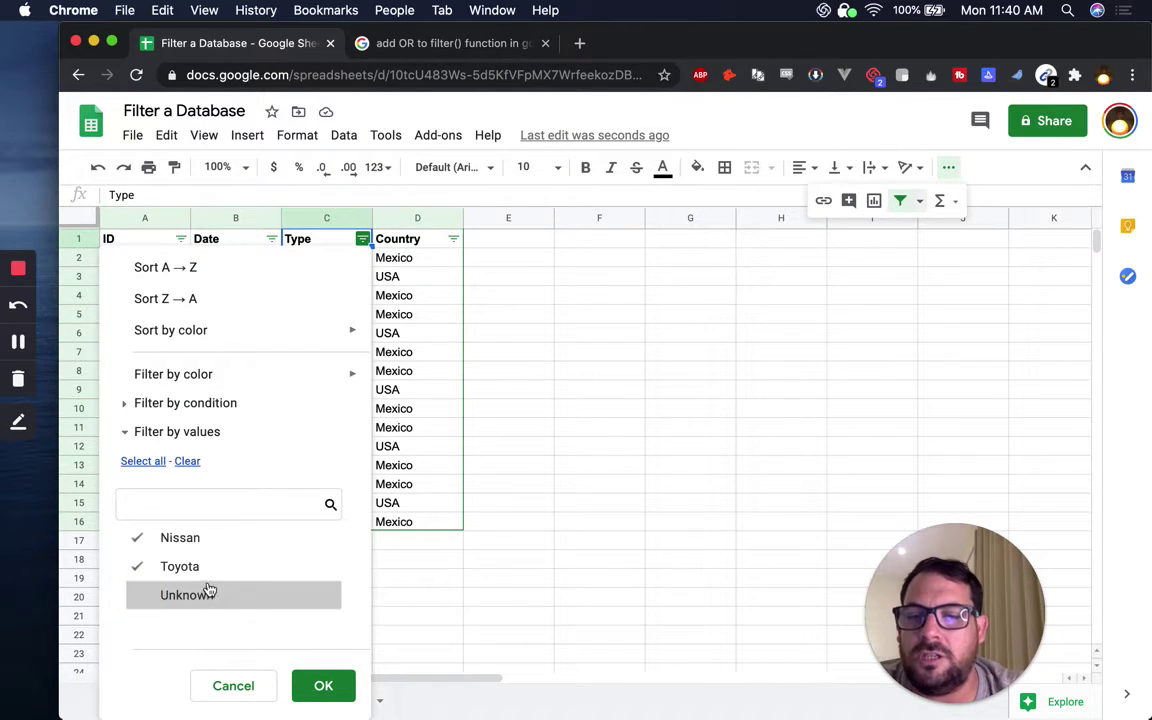
left_click(322, 685)
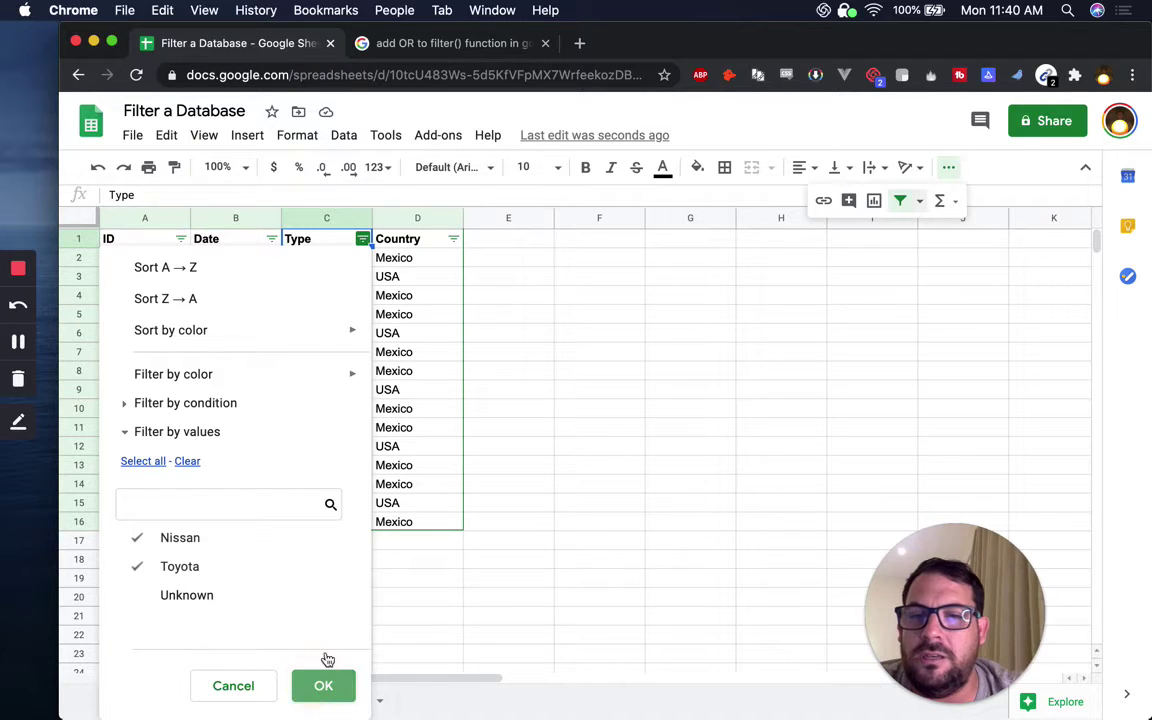
Remove Nissan and Toyota one after the other from the Type column's filter, applying each change.
left_click(362, 239)
left_click(143, 538)
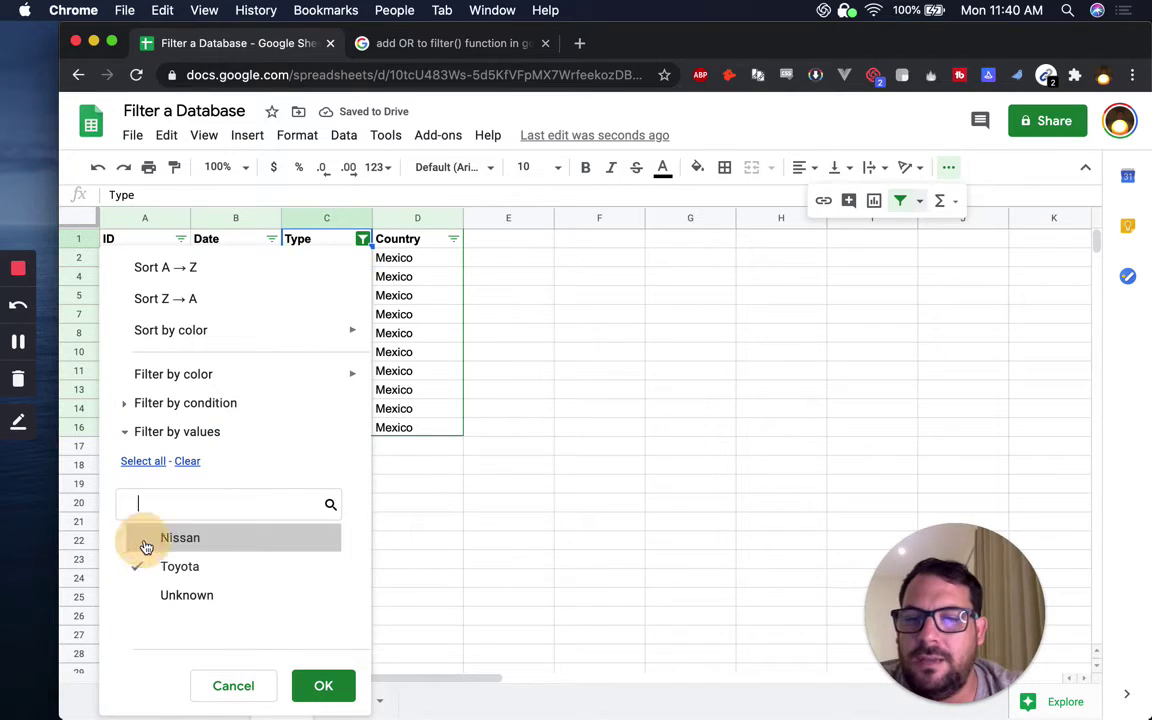
left_click(322, 685)
left_click(362, 239)
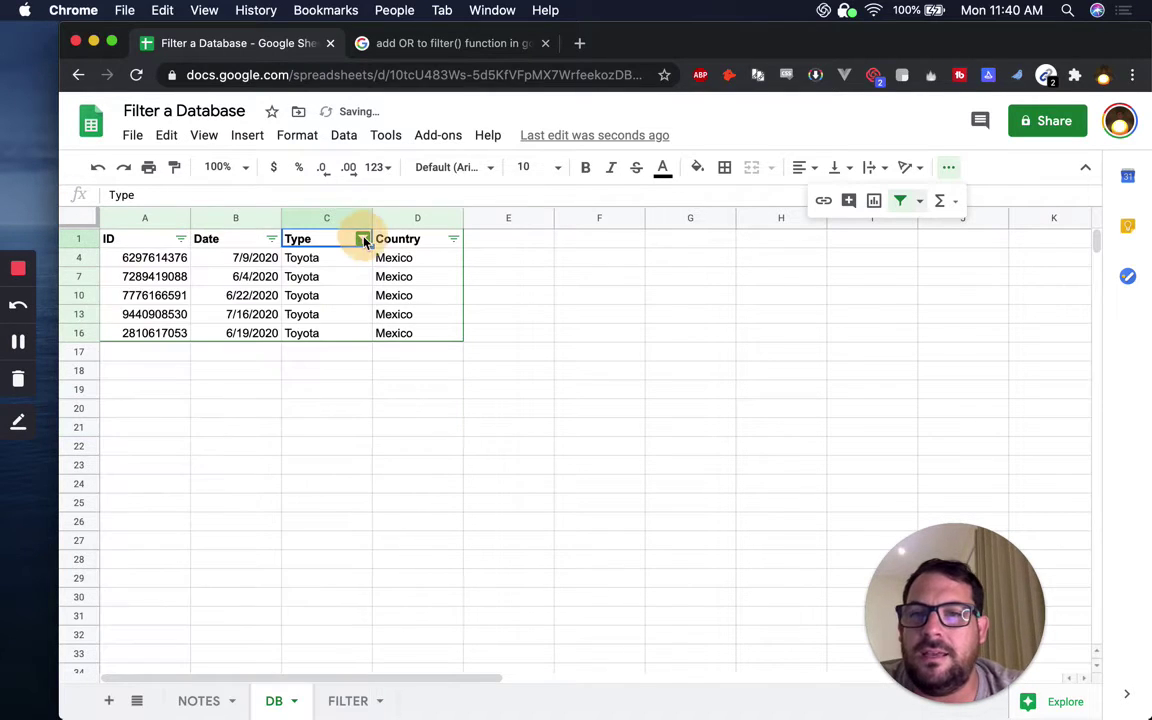
left_click(137, 537)
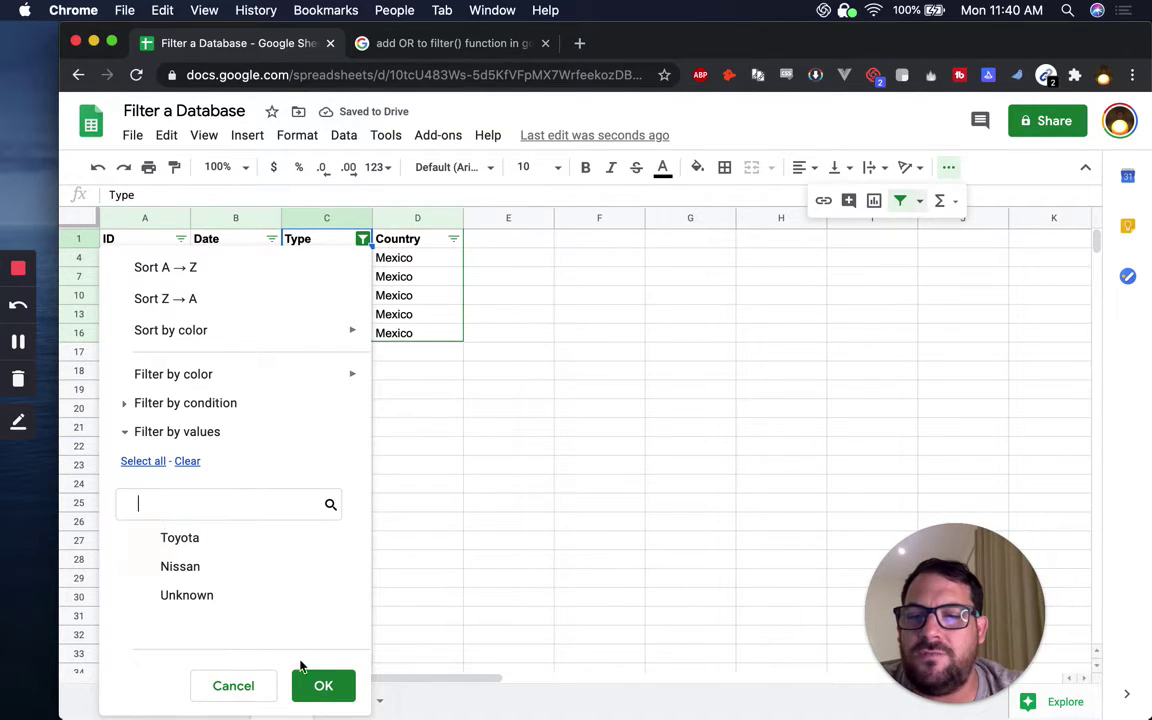
left_click(322, 685)
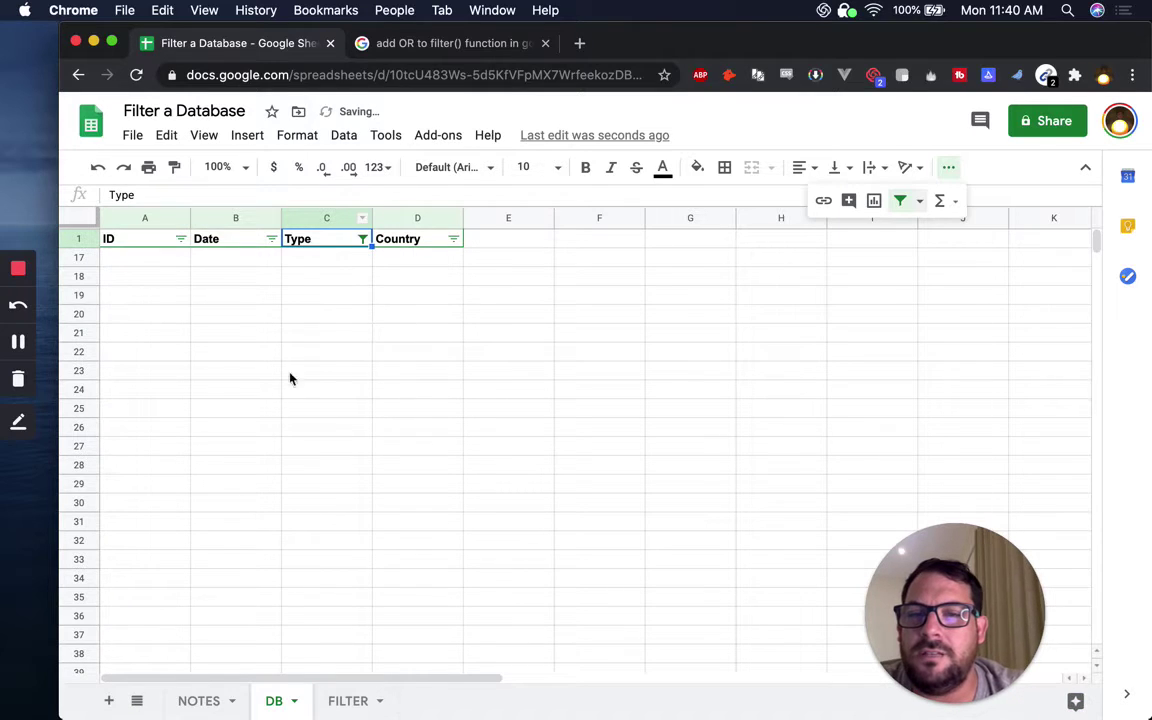
Include Nissan and Toyota again in the Type column's filter, with Unknown excluded.
left_click(362, 239)
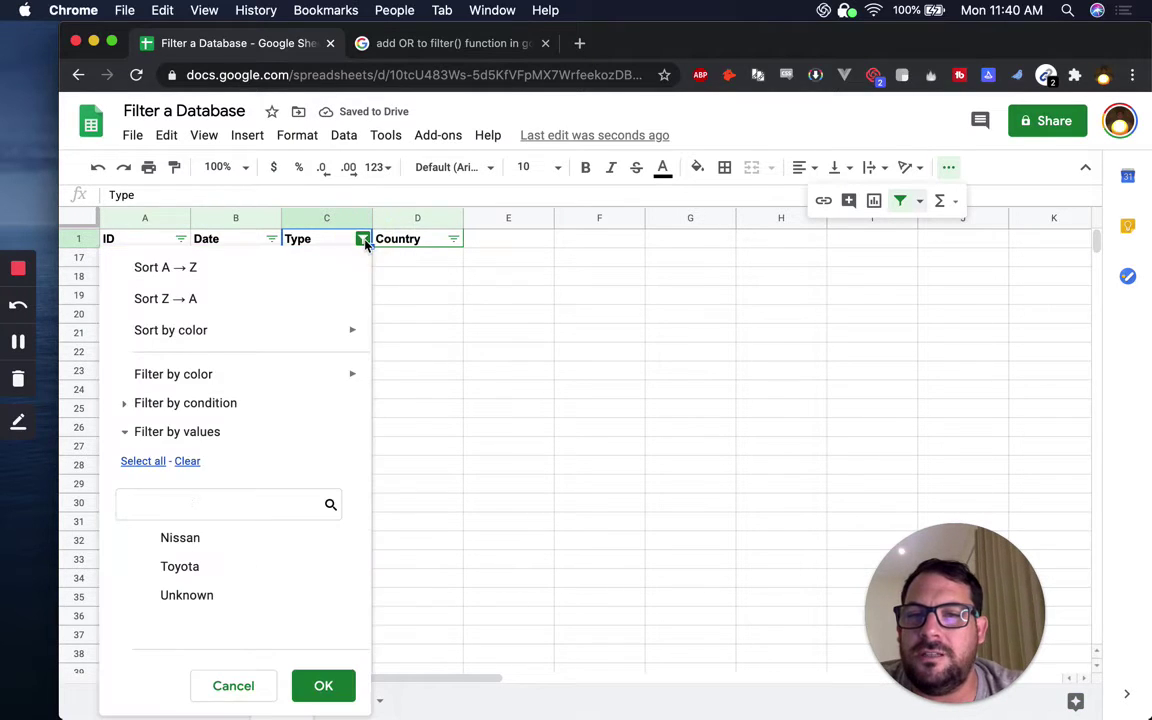
left_click(146, 596)
left_click(147, 566)
left_click(149, 540)
left_click(146, 598)
left_click(316, 684)
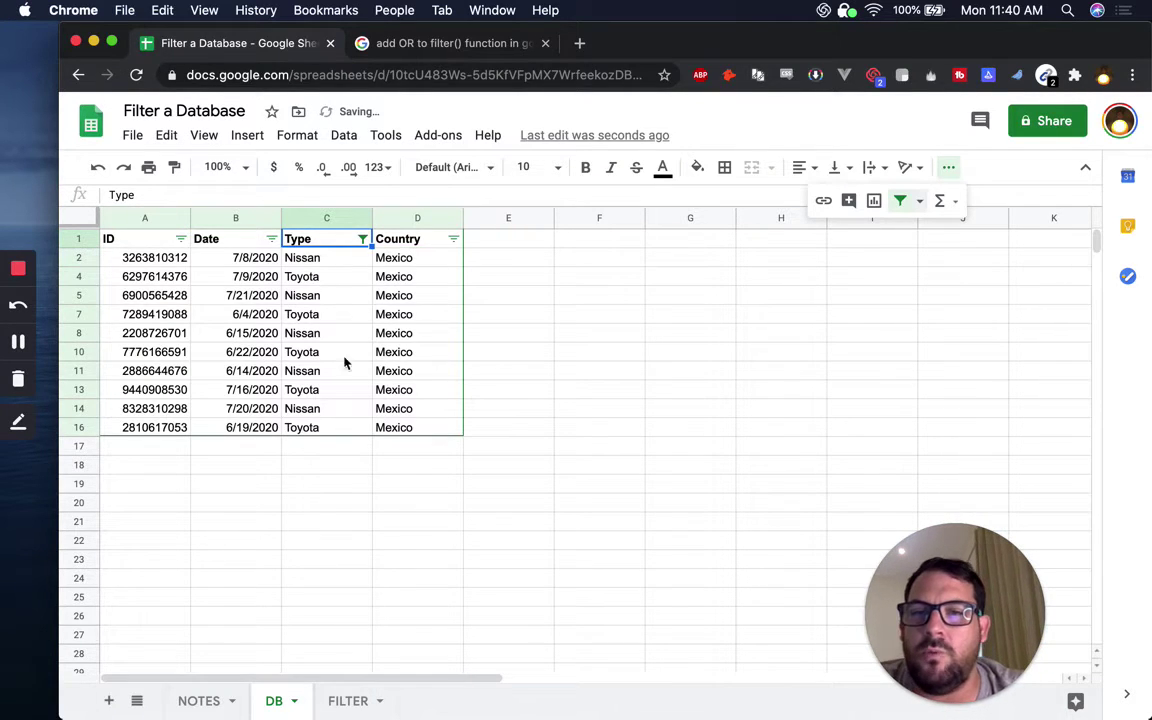
Look through the dates listed in the Date column's filter, close it unapplied and select the Country header.
left_click(271, 241)
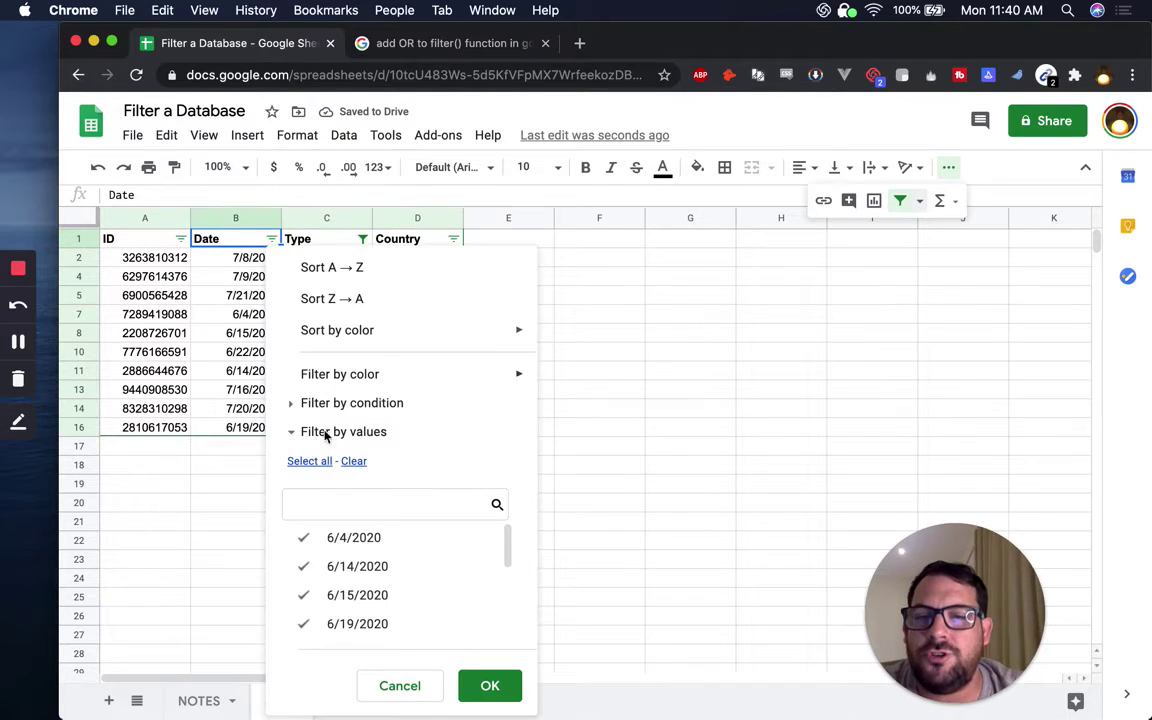
scroll(335, 568, "down", 3)
scroll(335, 568, "up", 3)
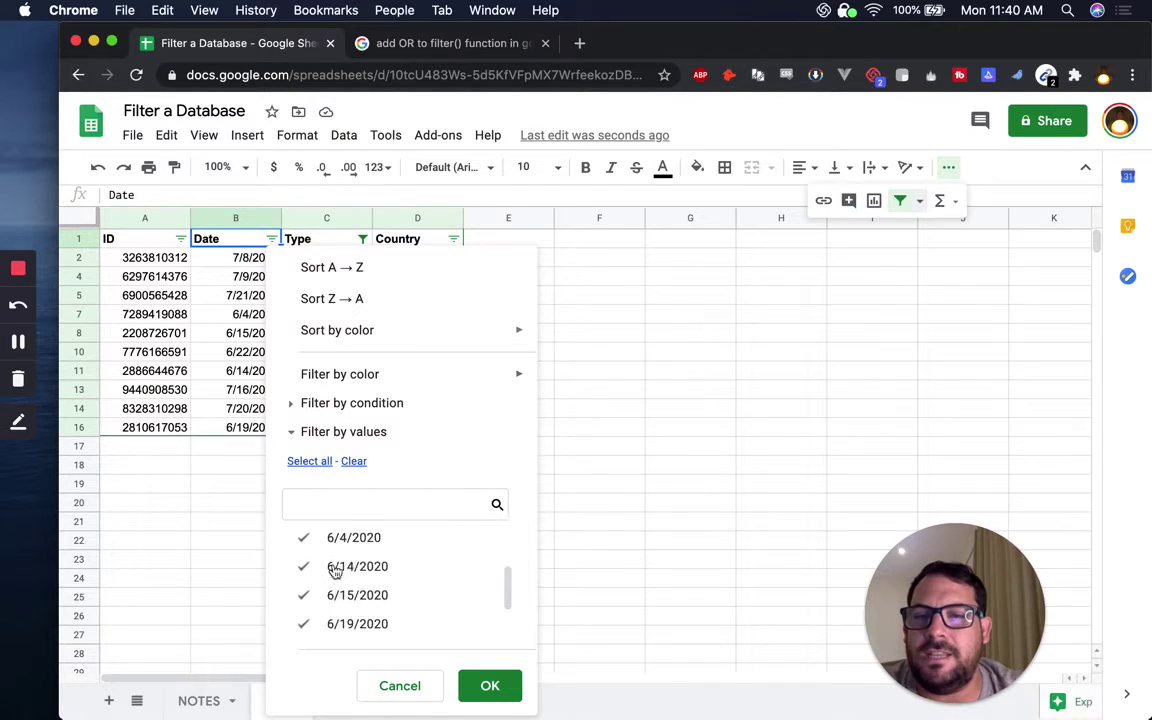
left_click(240, 276)
left_click(419, 244)
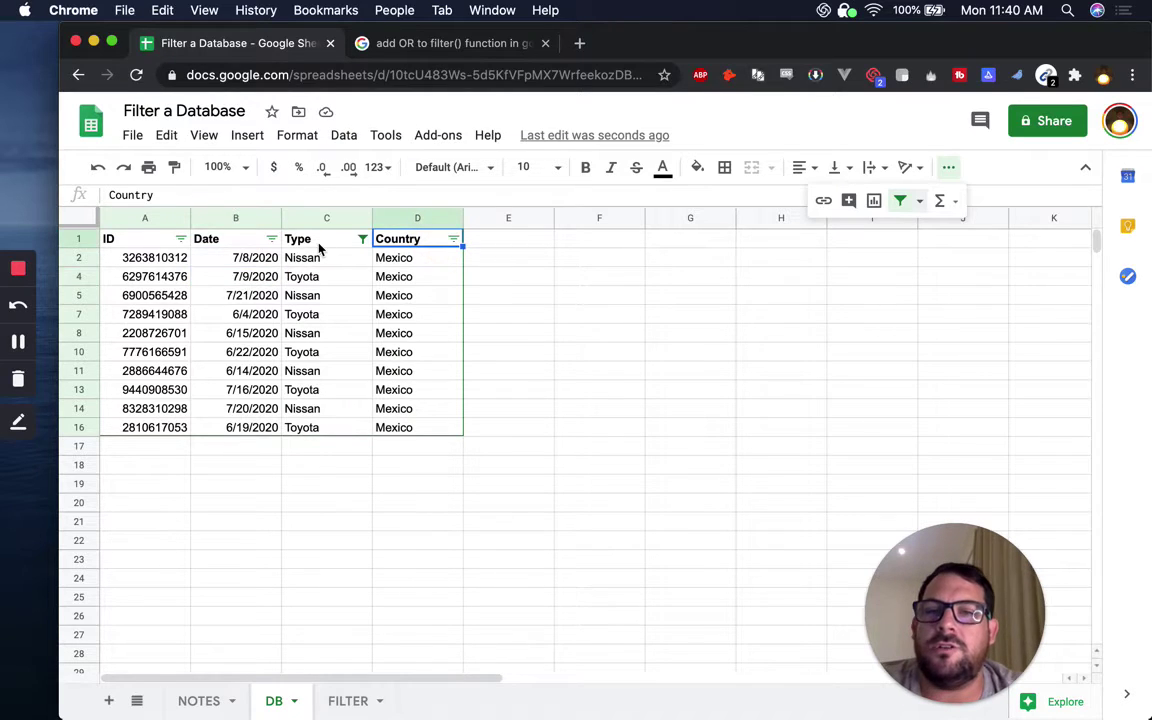
Look through the filter options of the Country and Type columns, closing each without applying changes.
left_click(455, 241)
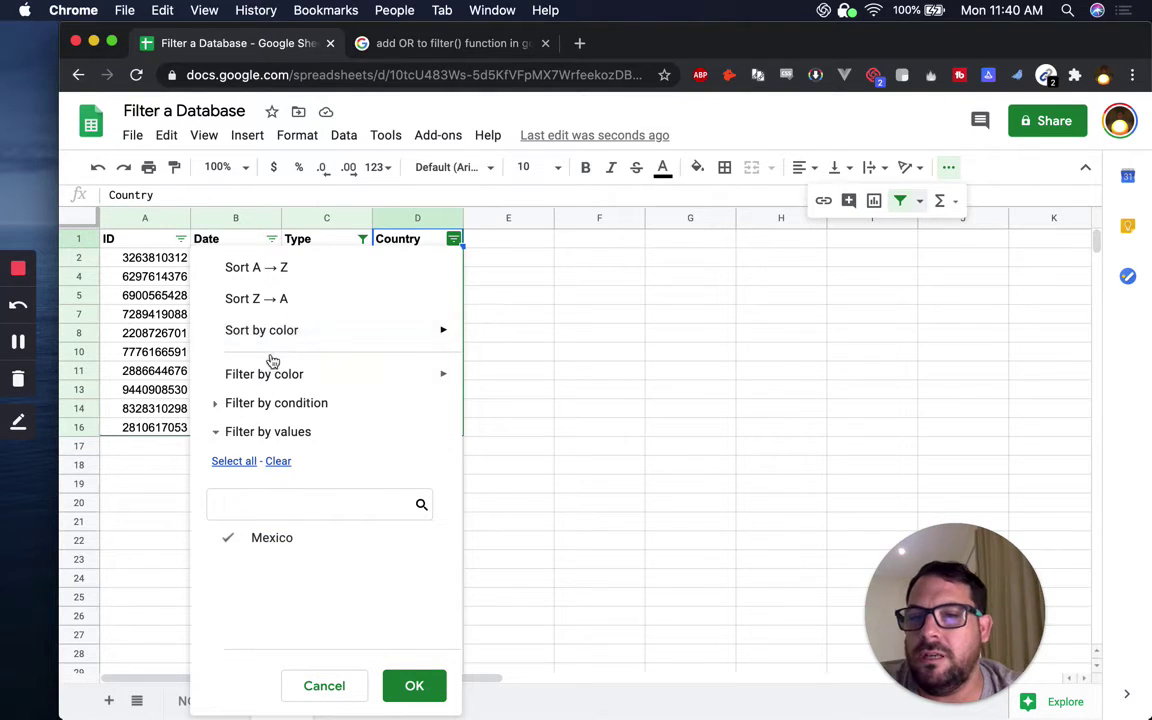
mouse_move(368, 333)
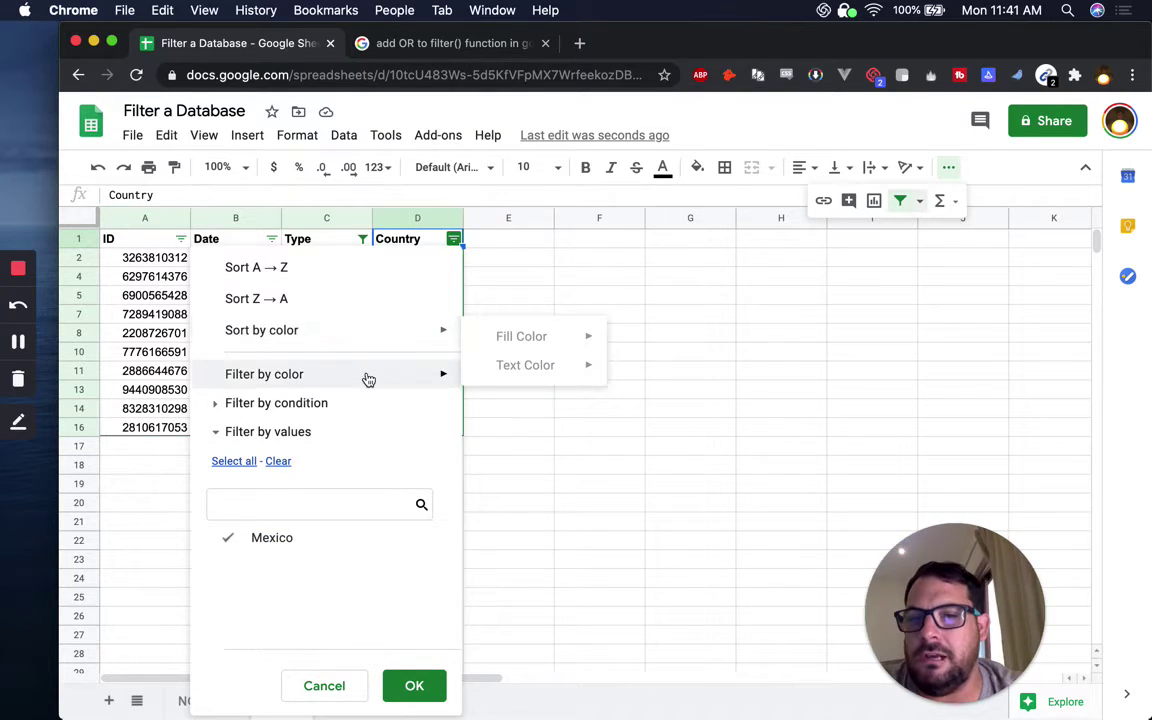
mouse_move(368, 378)
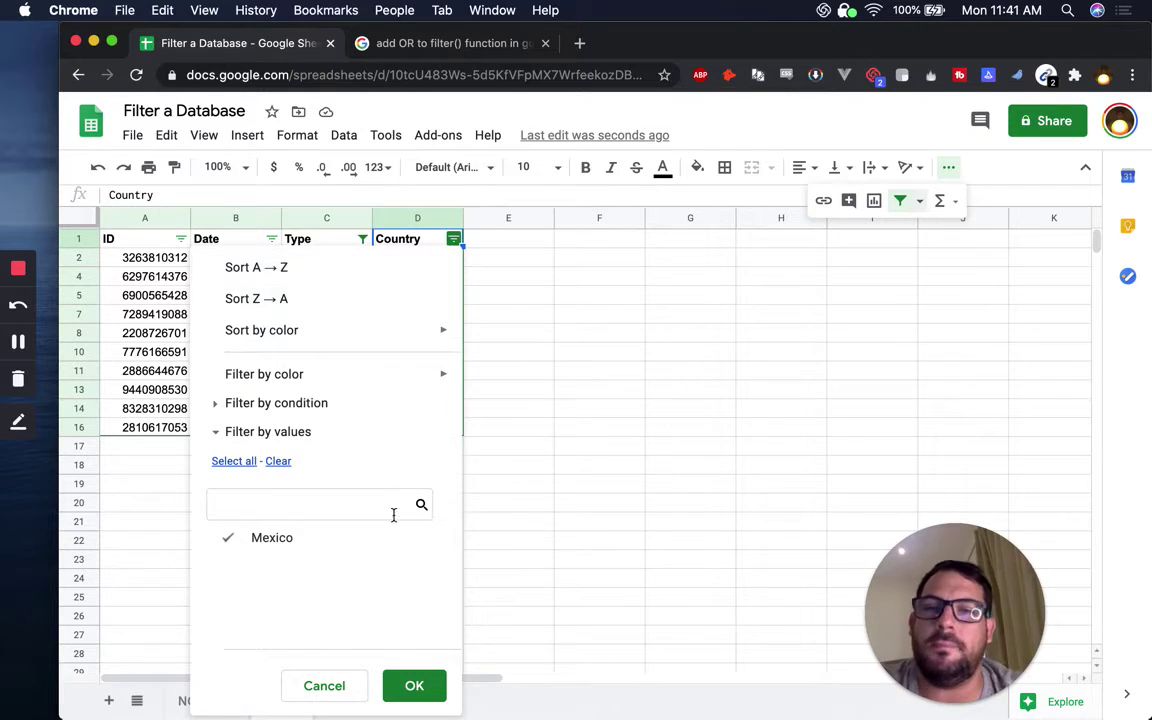
left_click(417, 239)
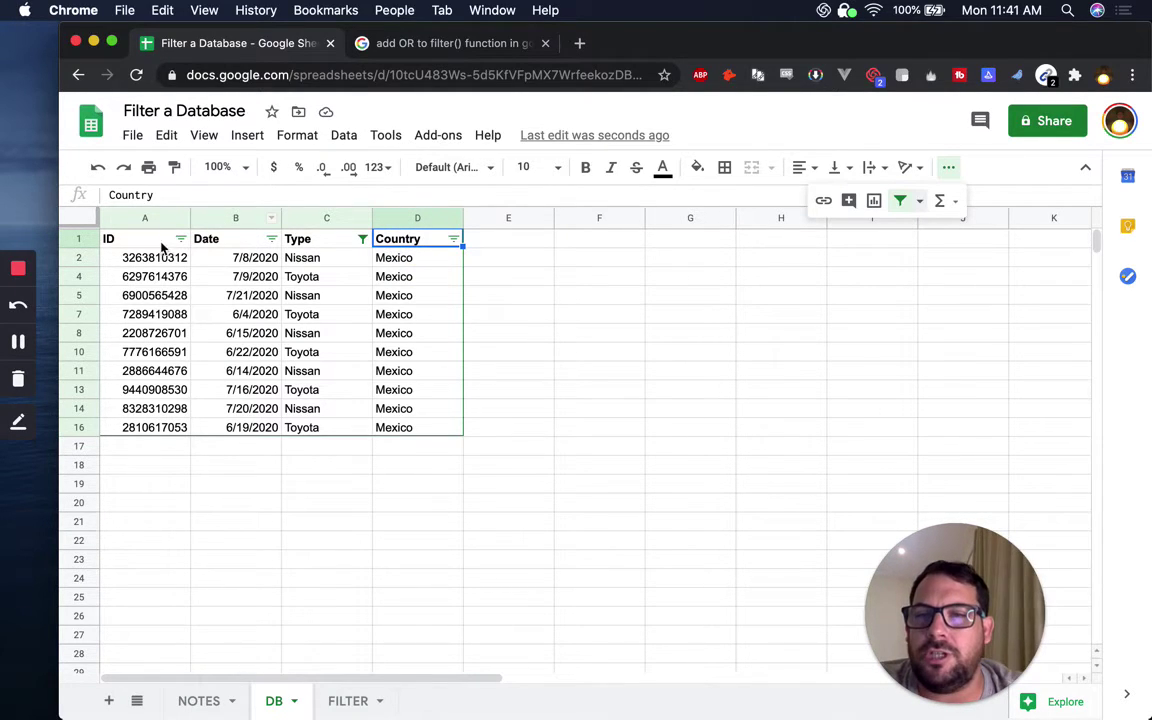
left_click(362, 239)
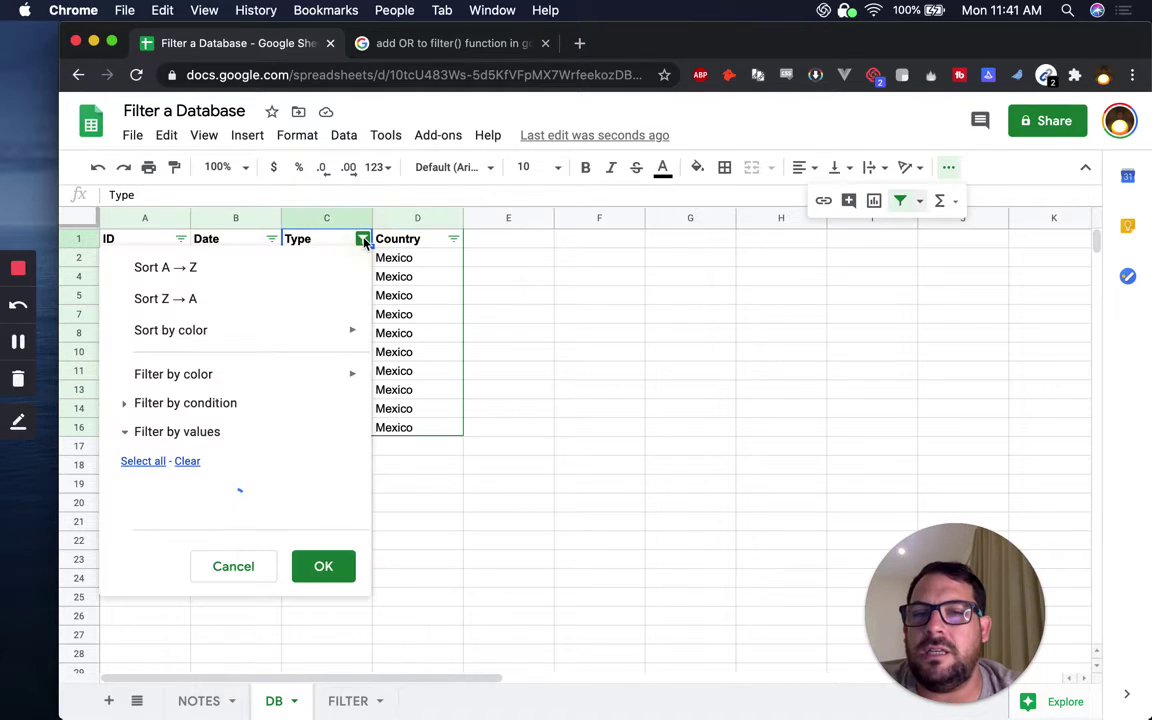
left_click(261, 685)
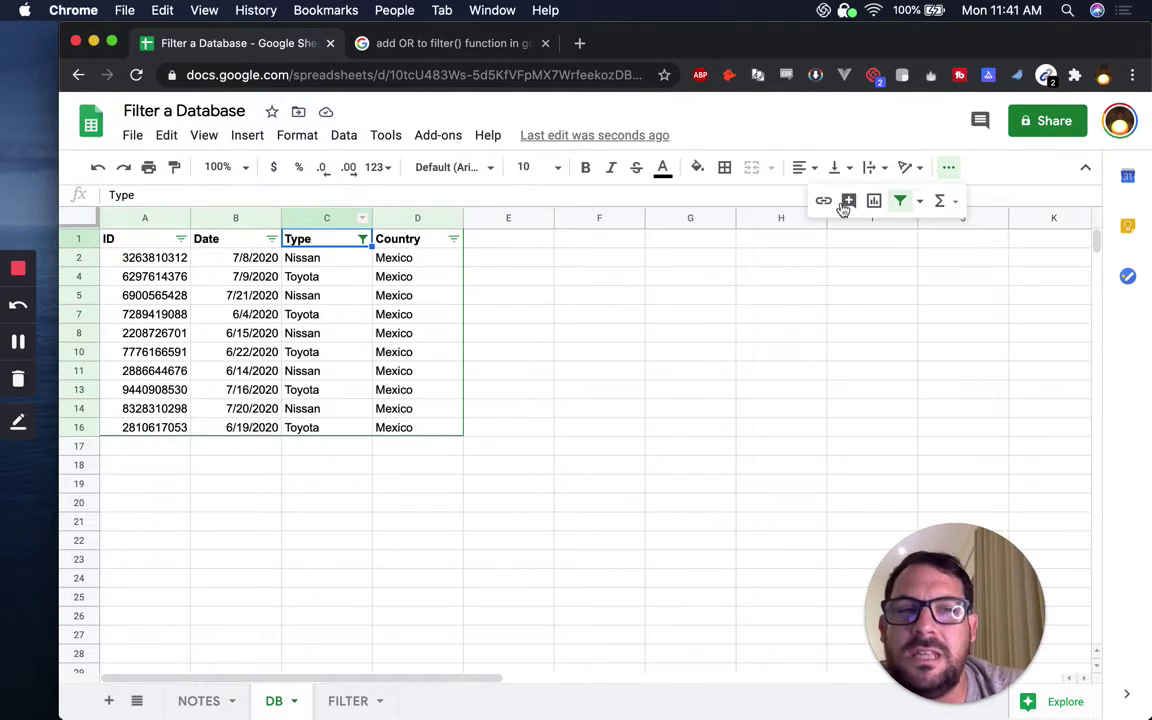
Turn off the built-in filter on the DB sheet's table and return to the FILTER sheet.
left_click(900, 200)
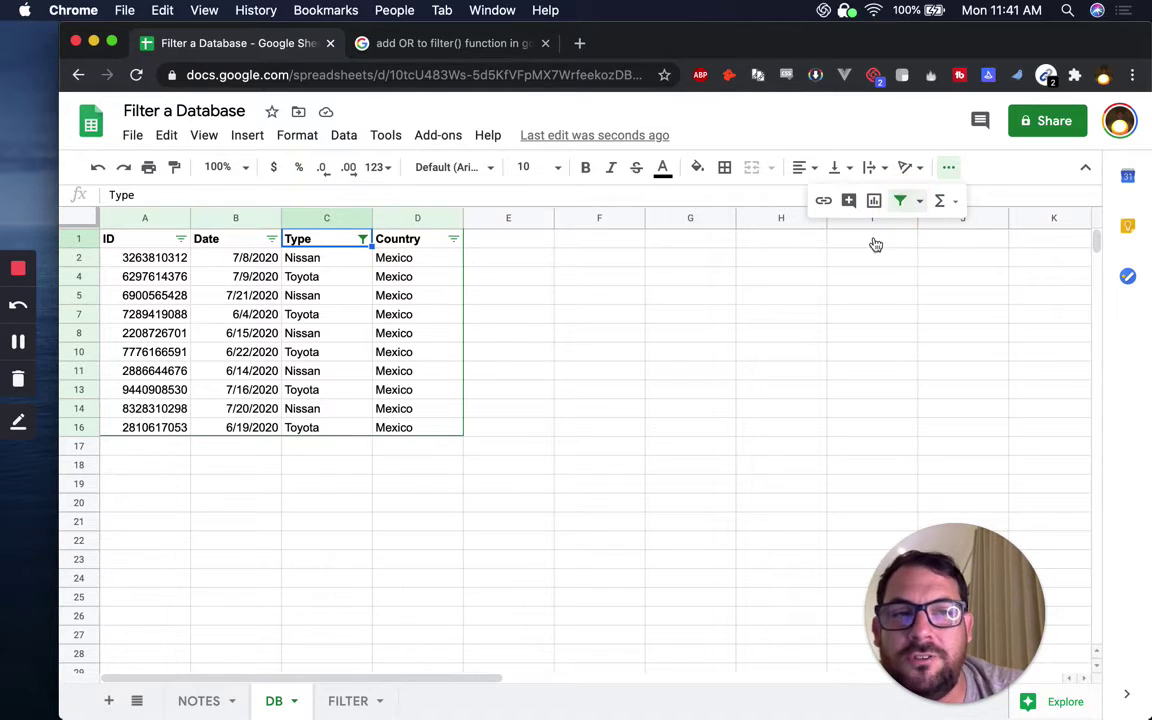
left_click(472, 313)
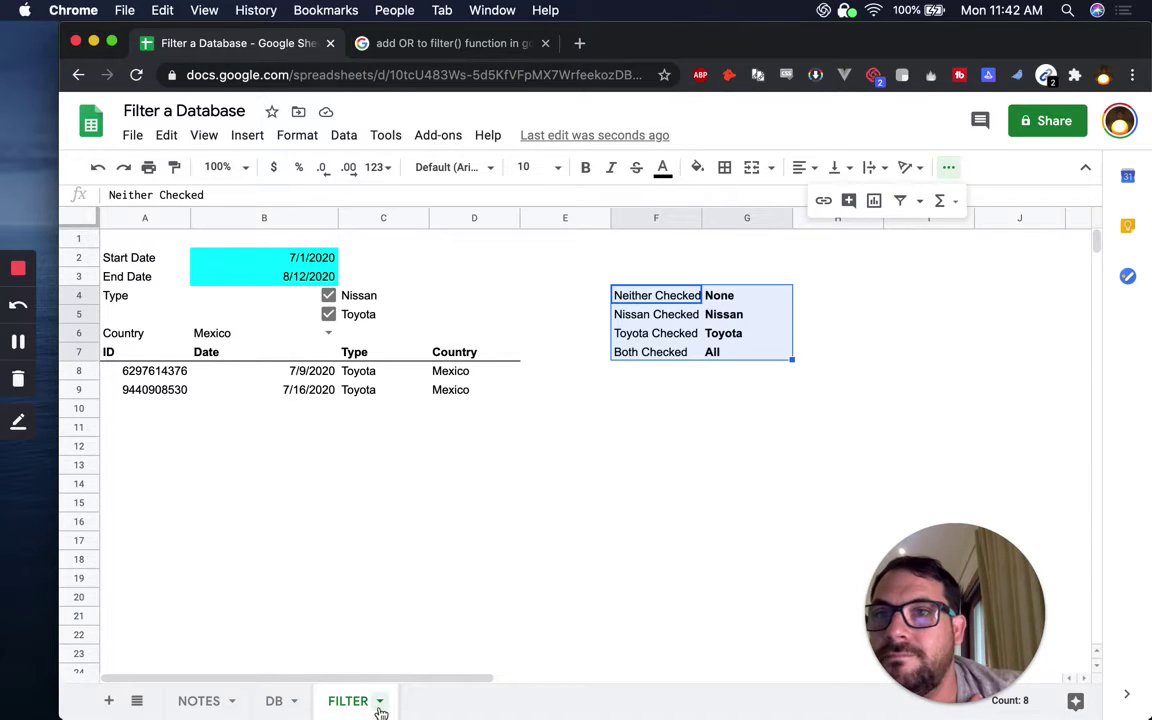
left_click(276, 703)
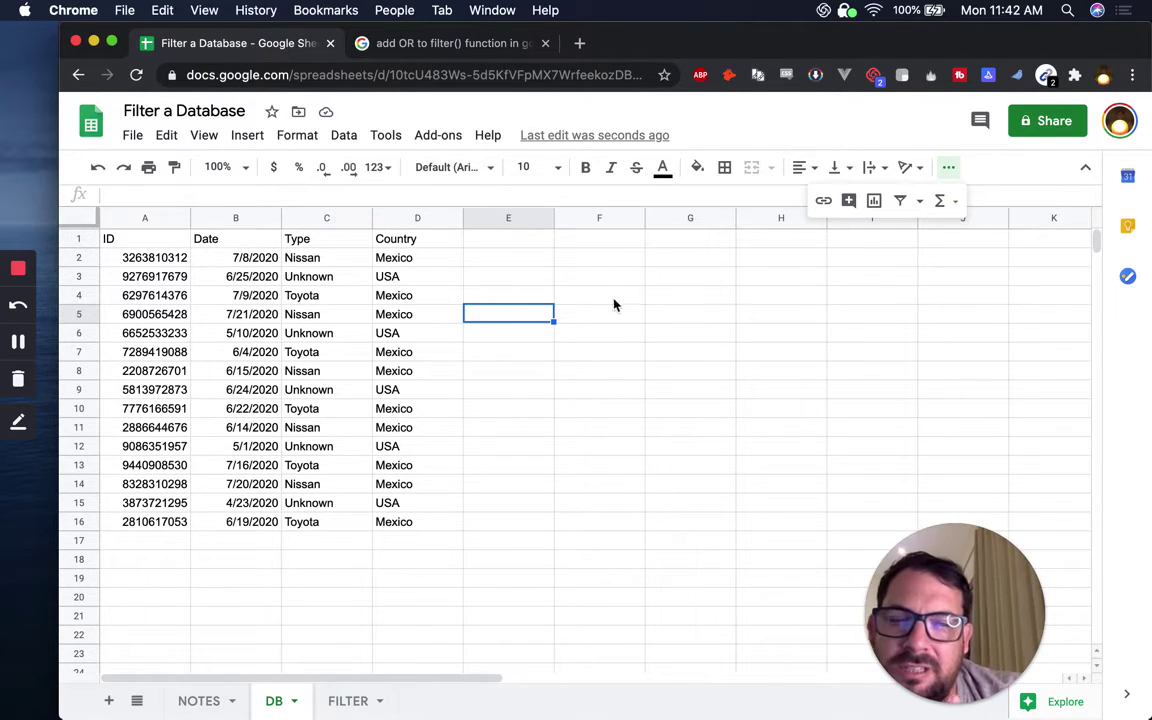
left_click(348, 700)
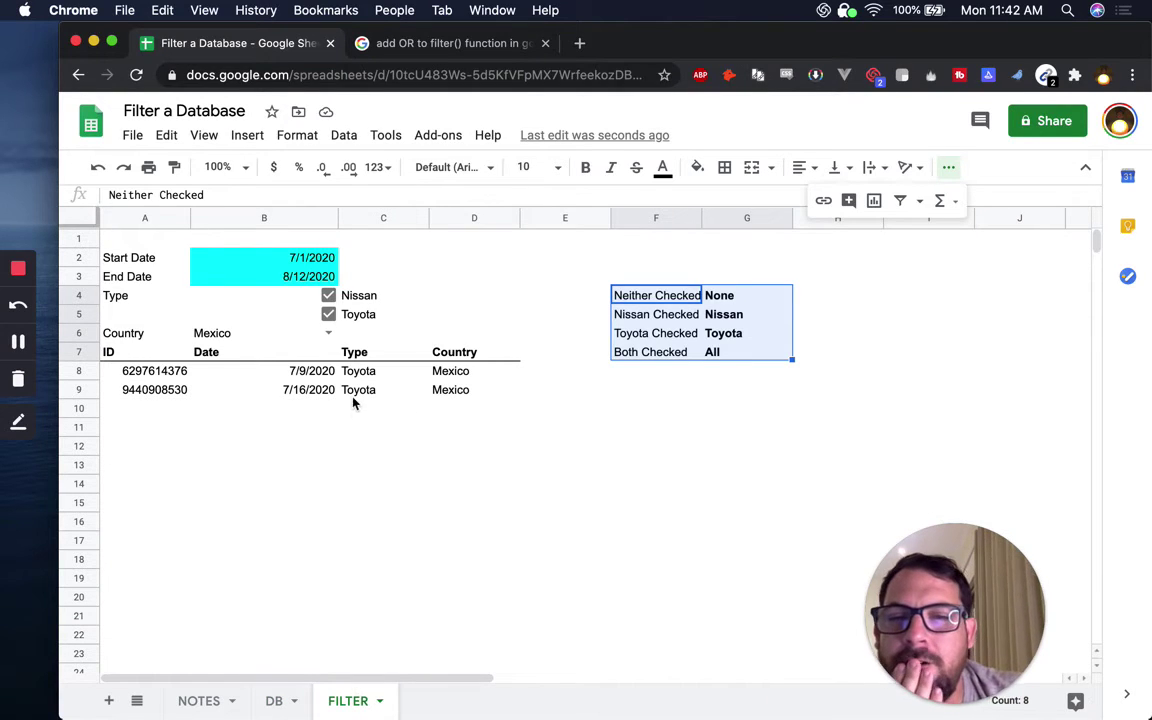
Uncheck both the Toyota and Nissan type checkboxes on the FILTER sheet.
left_click(329, 314)
left_click(333, 303)
left_click(330, 300)
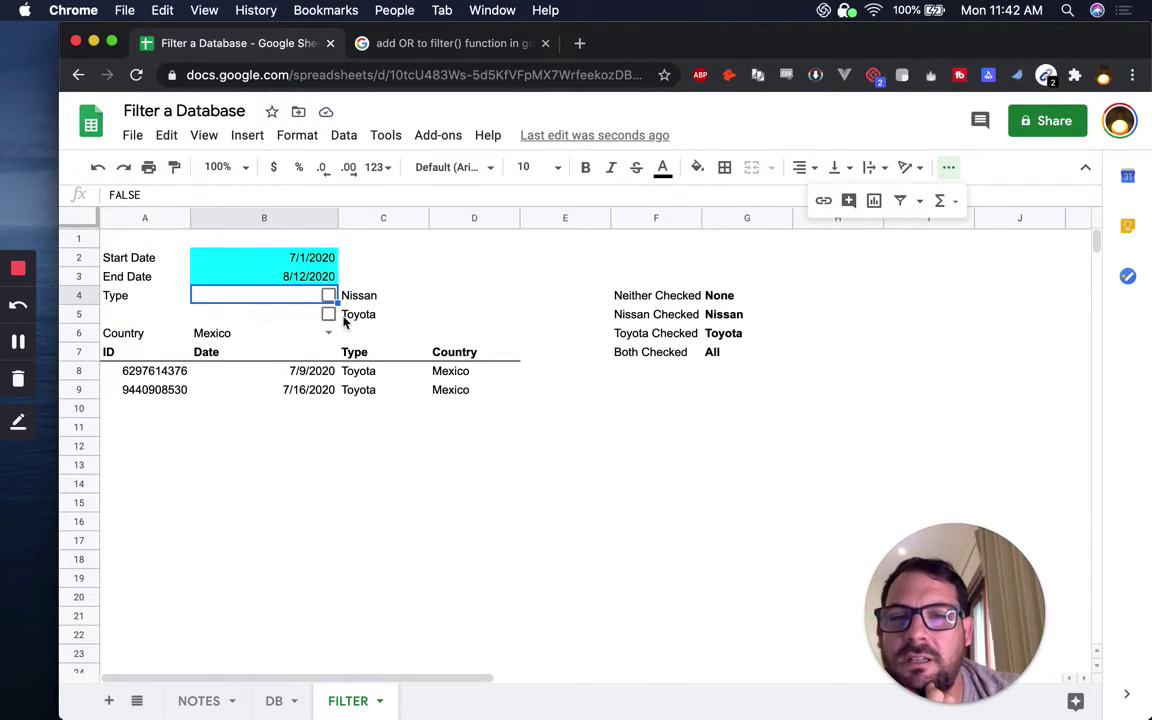
Review the four checkbox scenarios in F4:F7, from Neither Checked to Both Checked.
left_click(657, 298)
left_click_drag(657, 300, 660, 356)
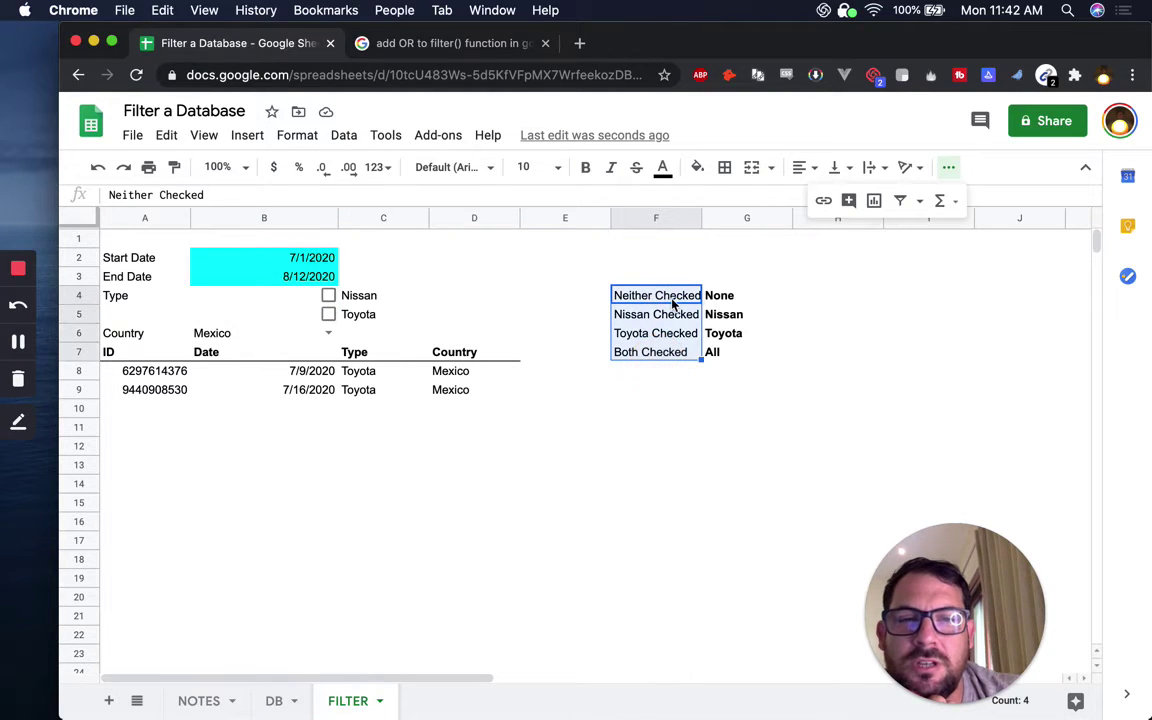
left_click(666, 313)
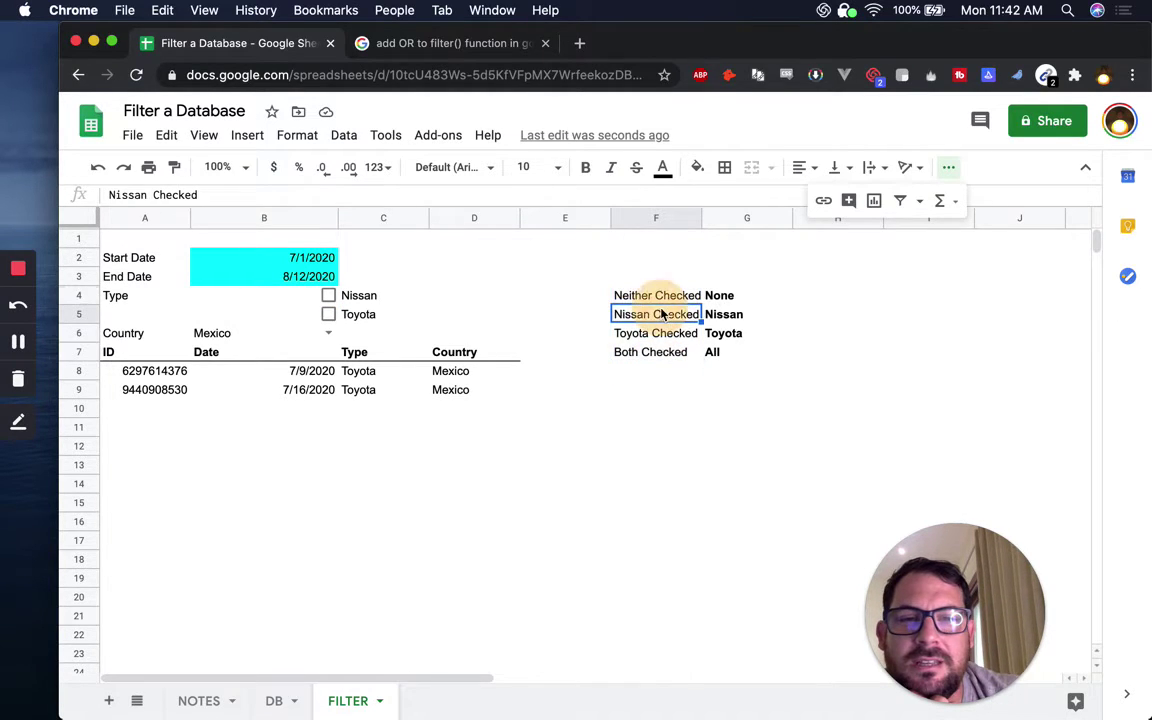
left_click(655, 334)
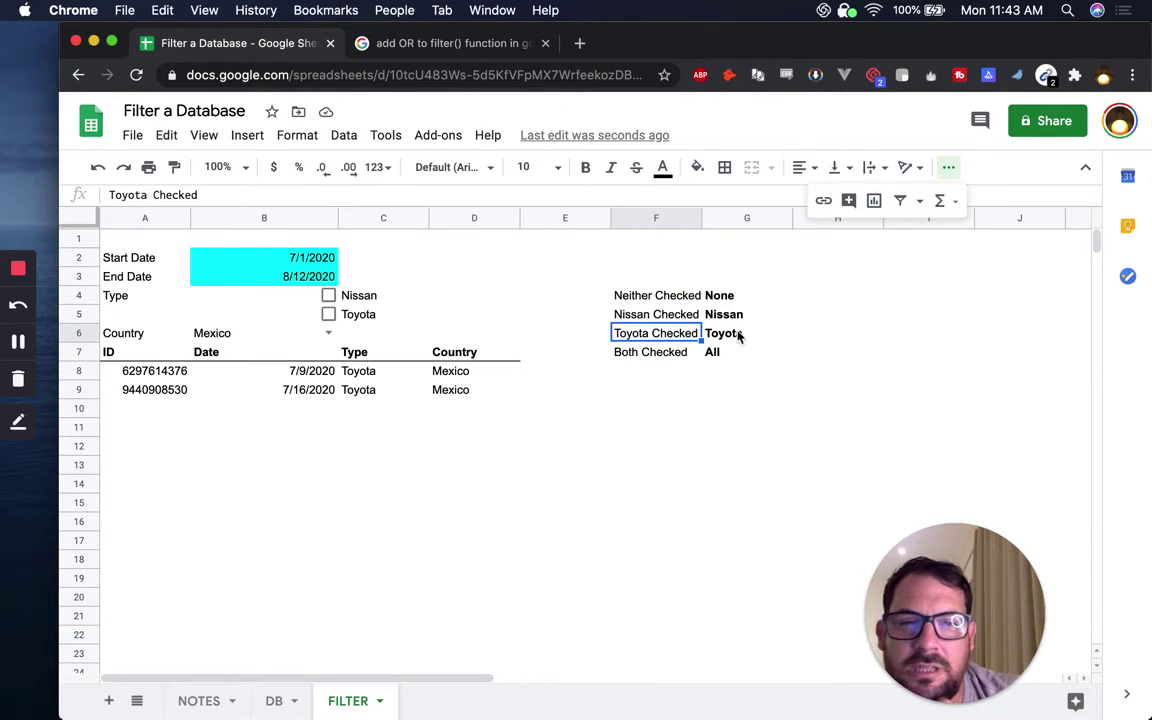
left_click(694, 358)
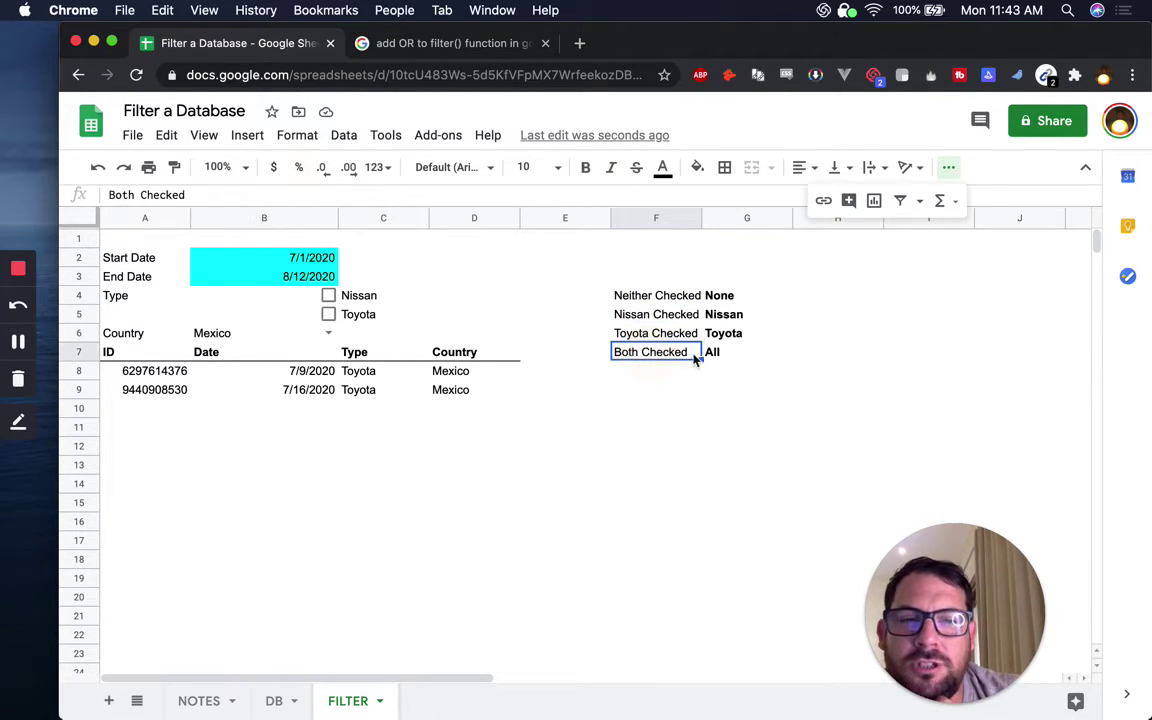
Examine the type condition DB!C2:C16=C5 at the end of the filter formula in A8.
left_click(140, 373)
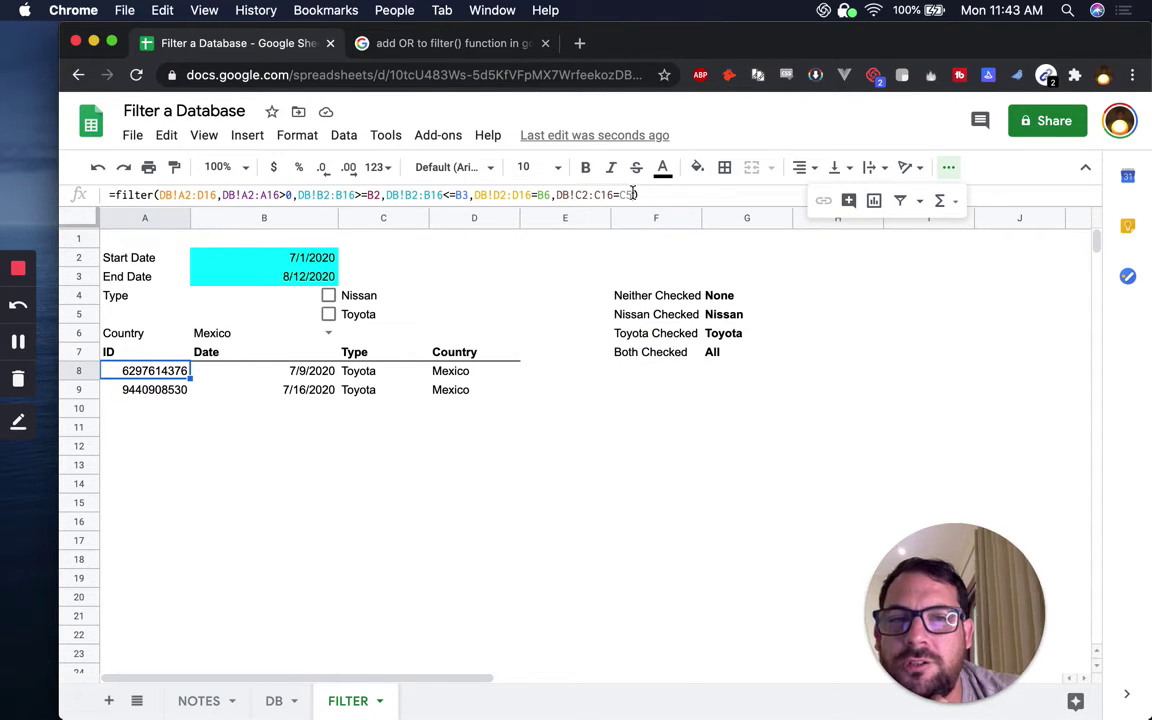
left_click(556, 195)
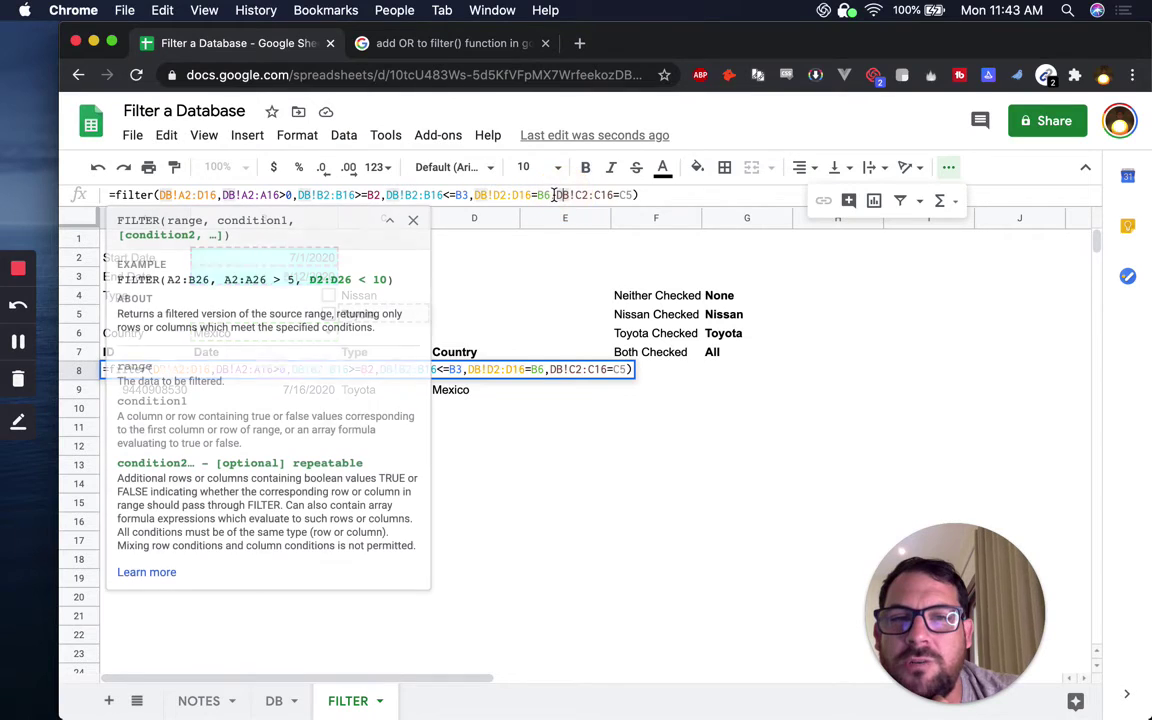
left_click_drag(556, 195, 630, 197)
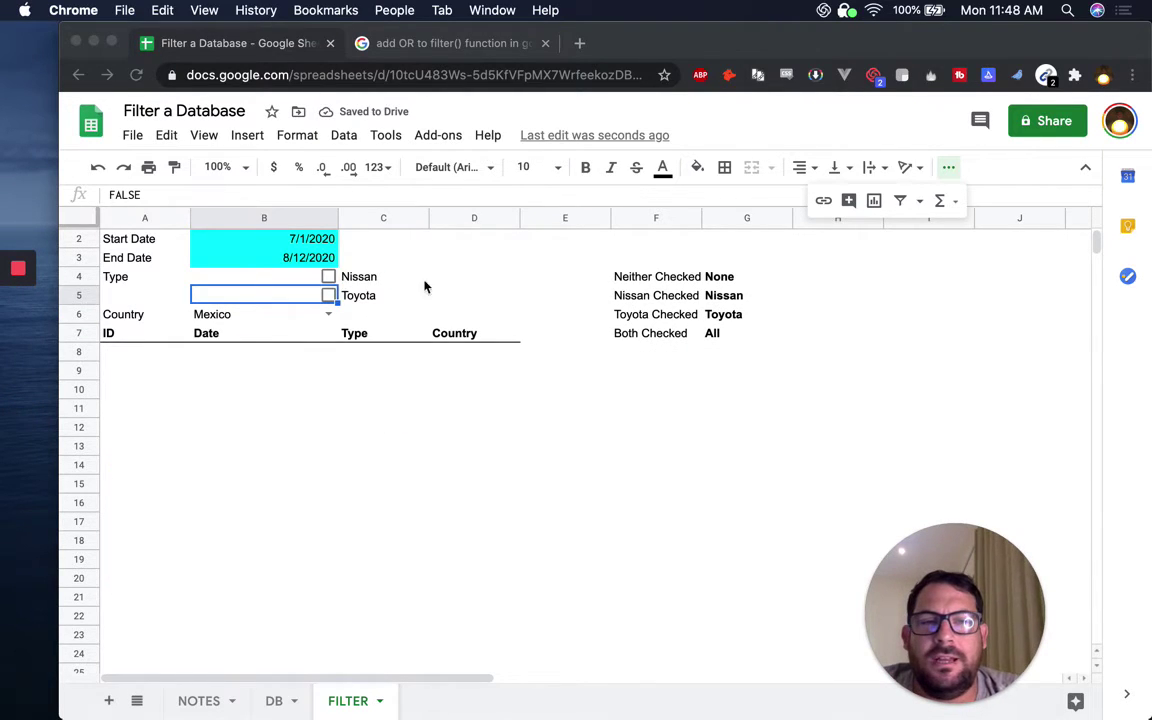
Change the outcome for Neither Checked in G4 to "All".
left_click(746, 283)
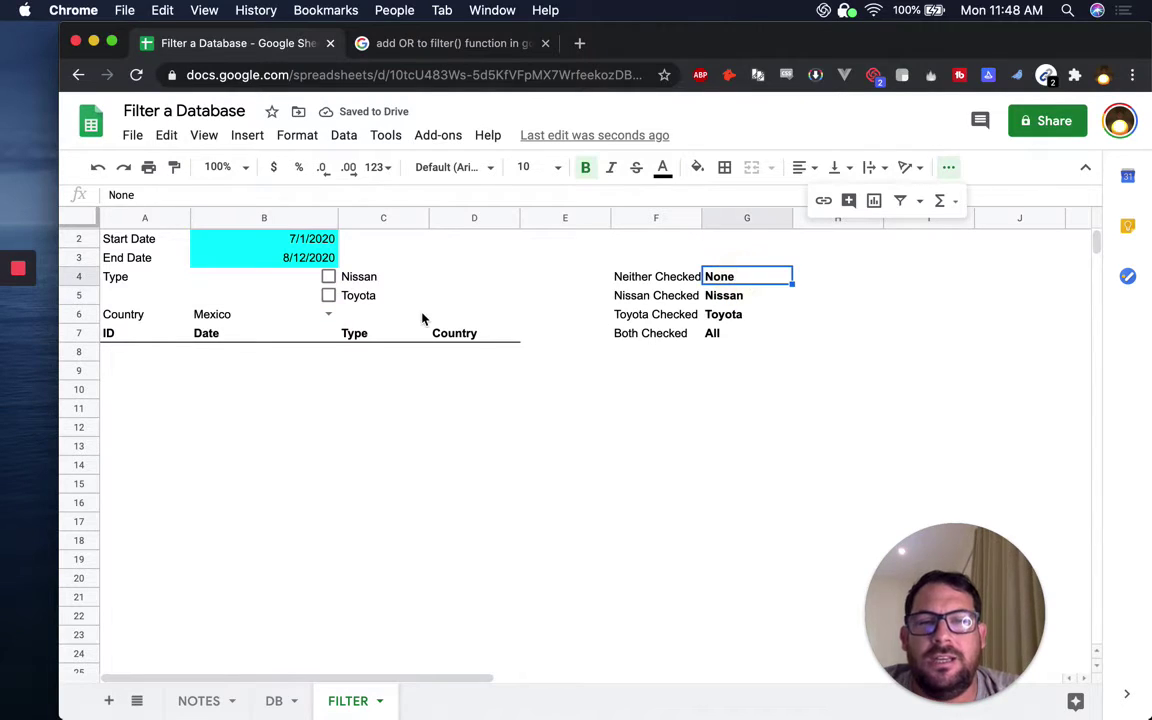
scroll(330, 338, "up", 1)
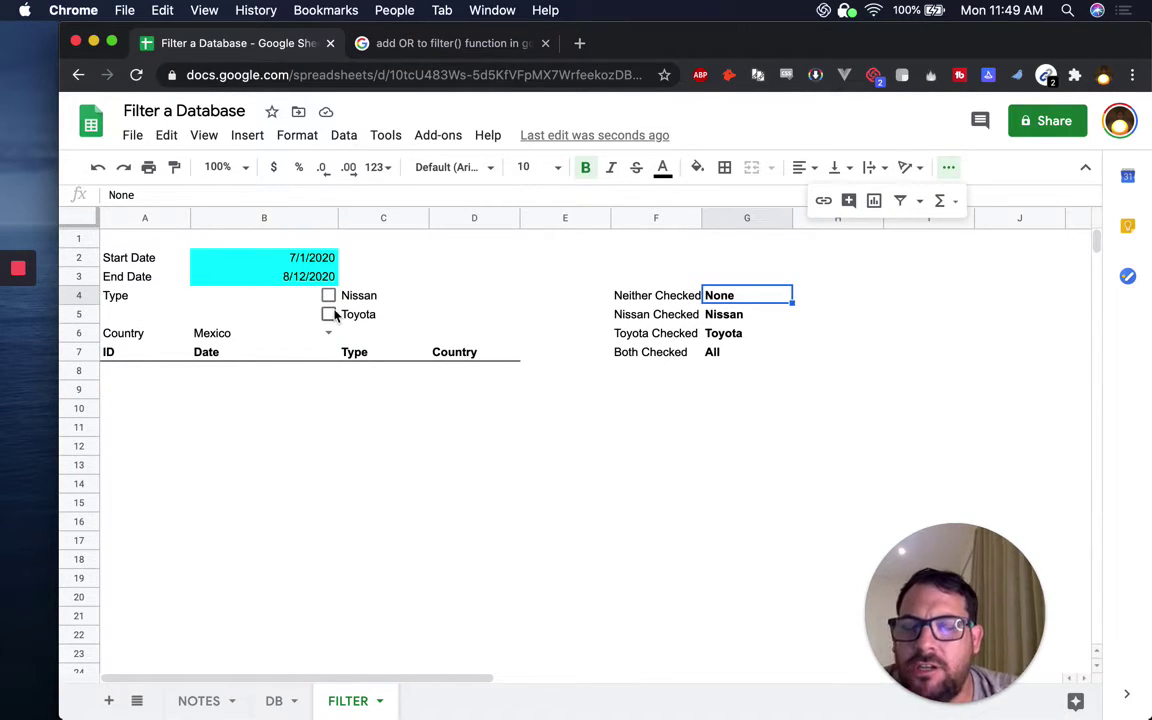
left_click(660, 296)
left_click(716, 299)
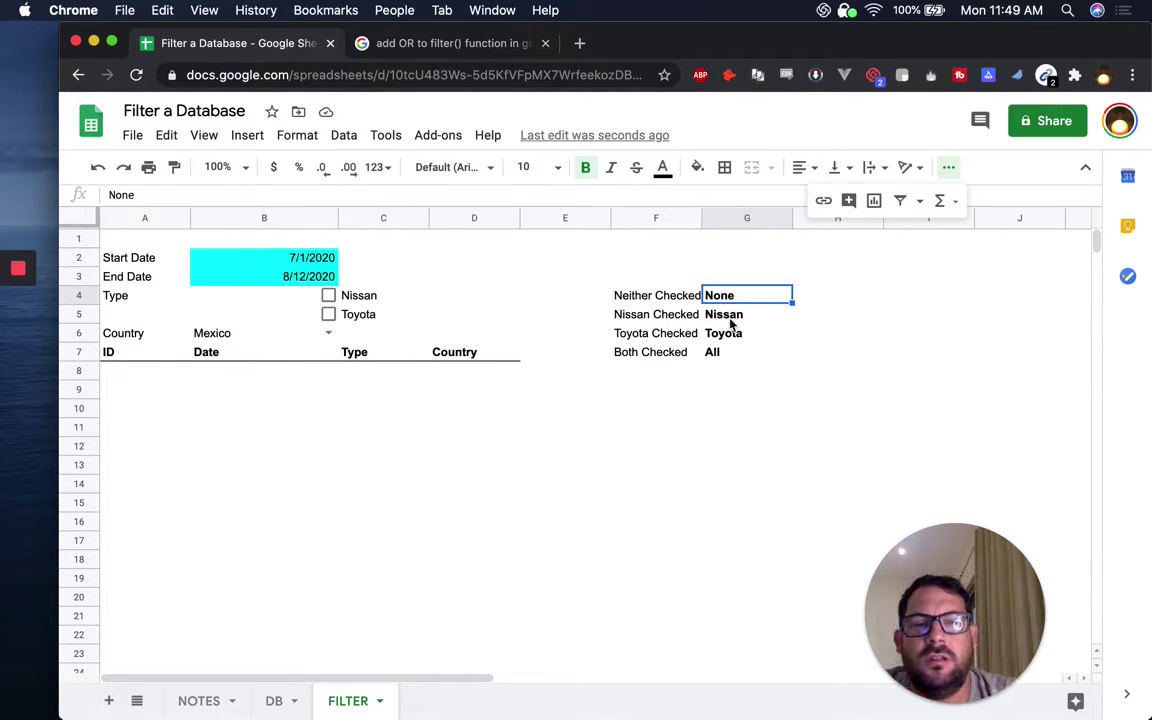
type("AL")
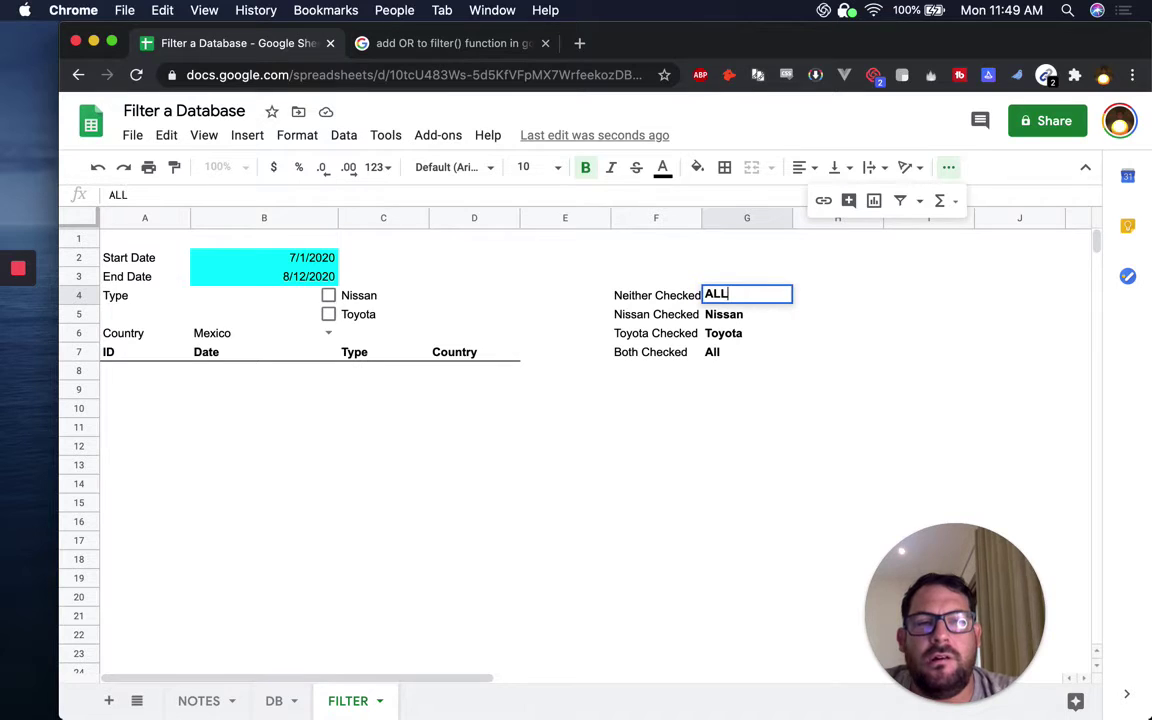
type("l")
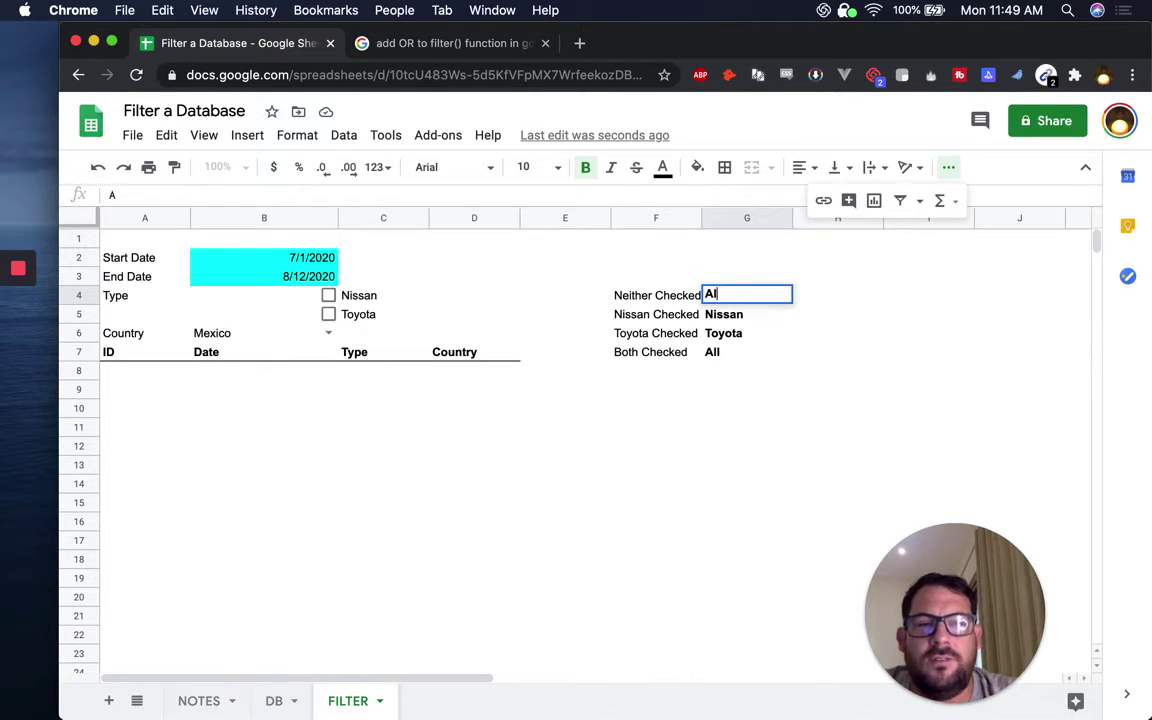
key("Return")
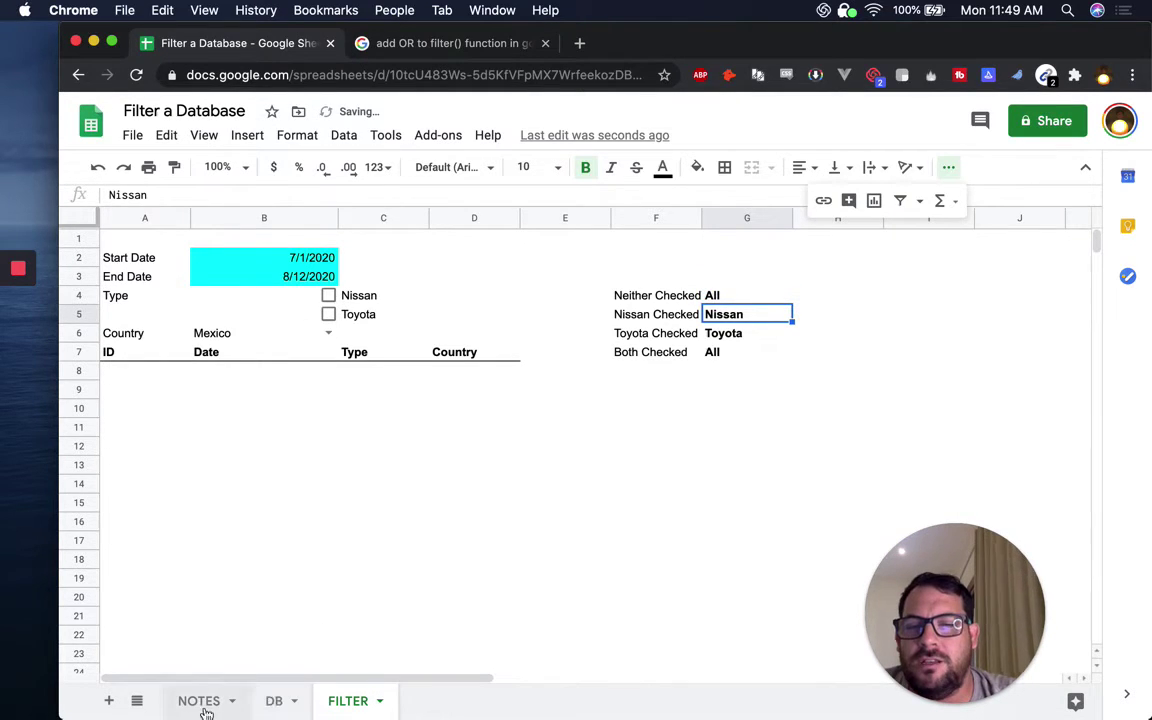
Look at an Unknown entry in the DB sheet's Type column and return to the FILTER sheet.
left_click(270, 700)
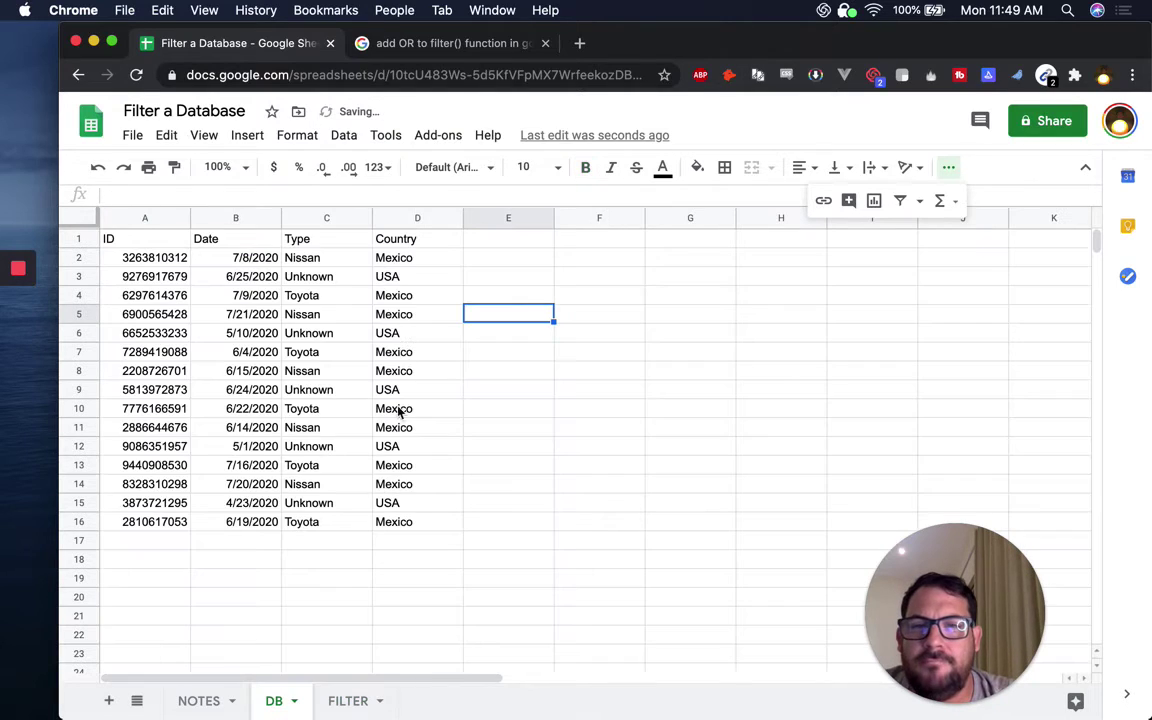
left_click(305, 333)
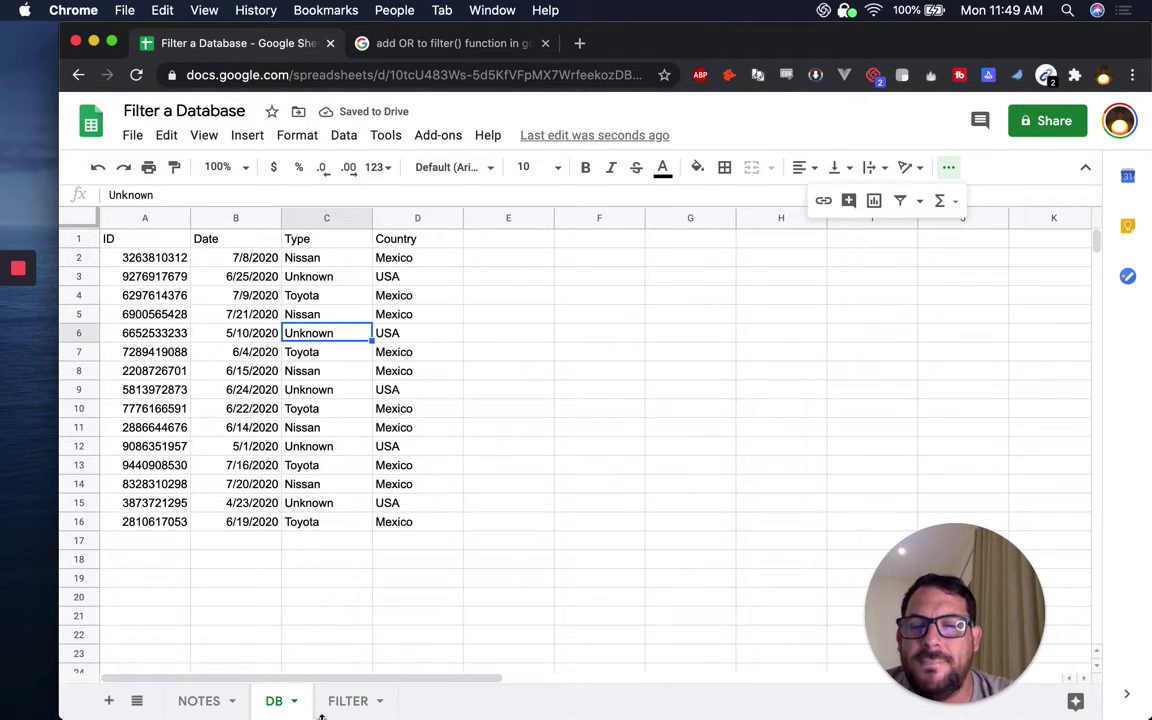
left_click(350, 701)
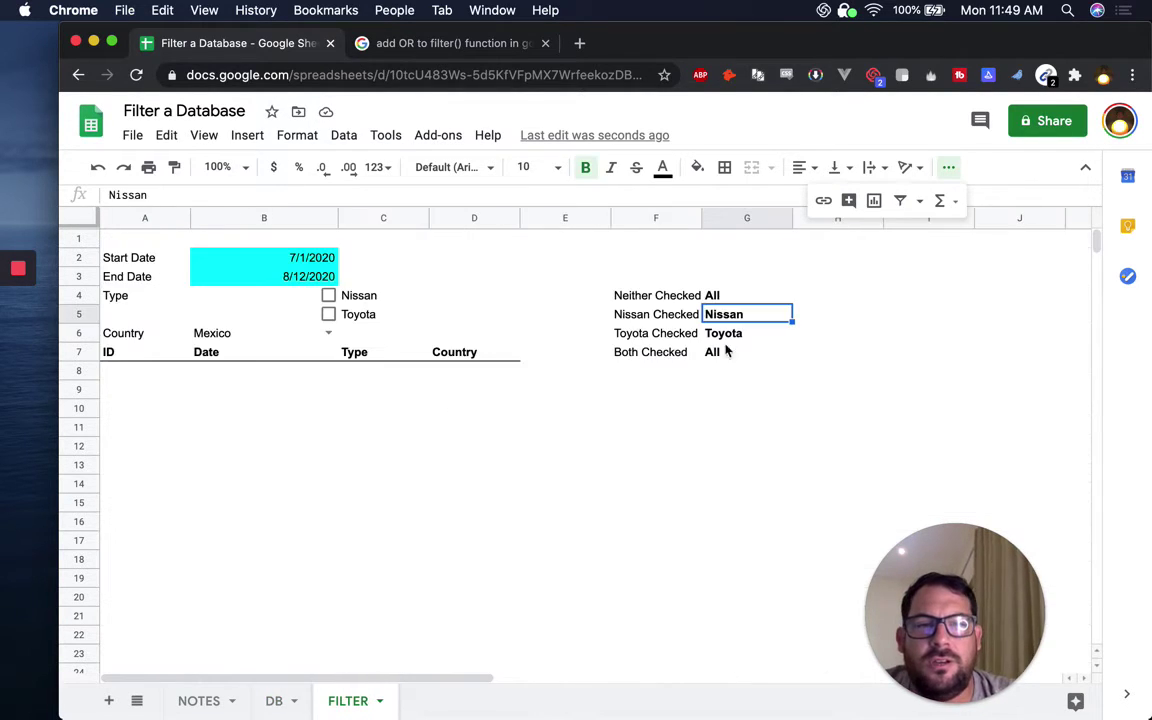
Change the outcome for Both Checked in G7 to "Nissan or Toyota (and nothing else)".
left_click(670, 357)
left_click(728, 357)
type("Nis")
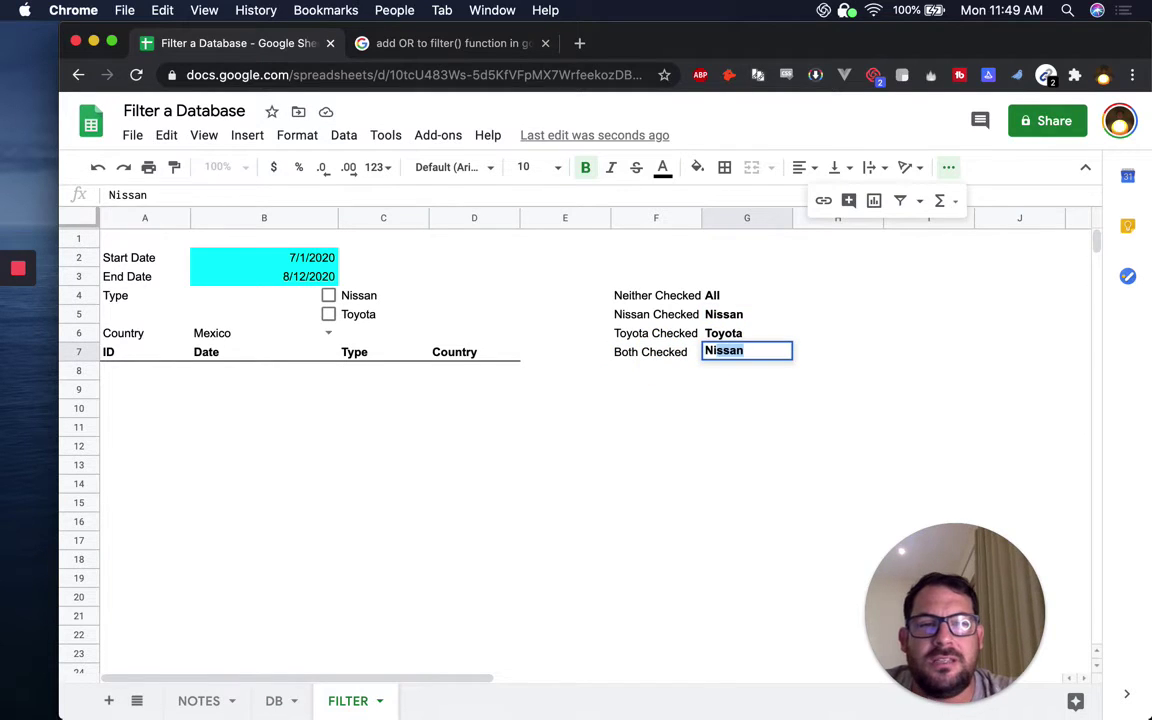
type("san or Toy")
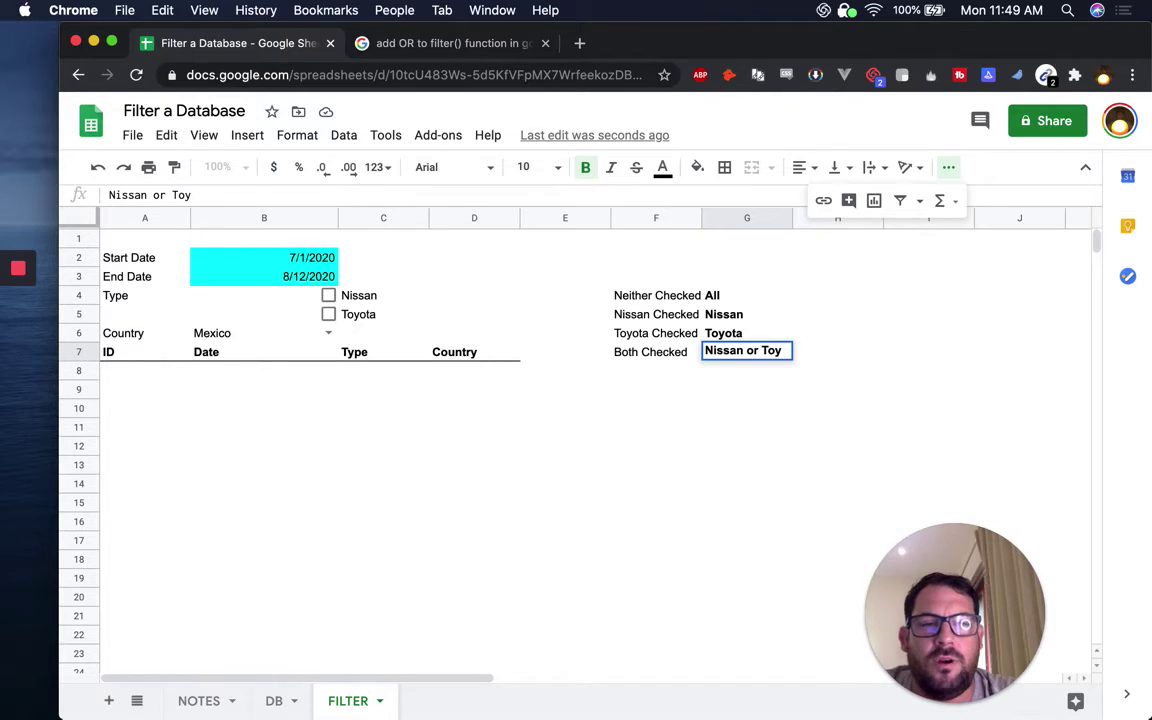
type("ota")
key("Return")
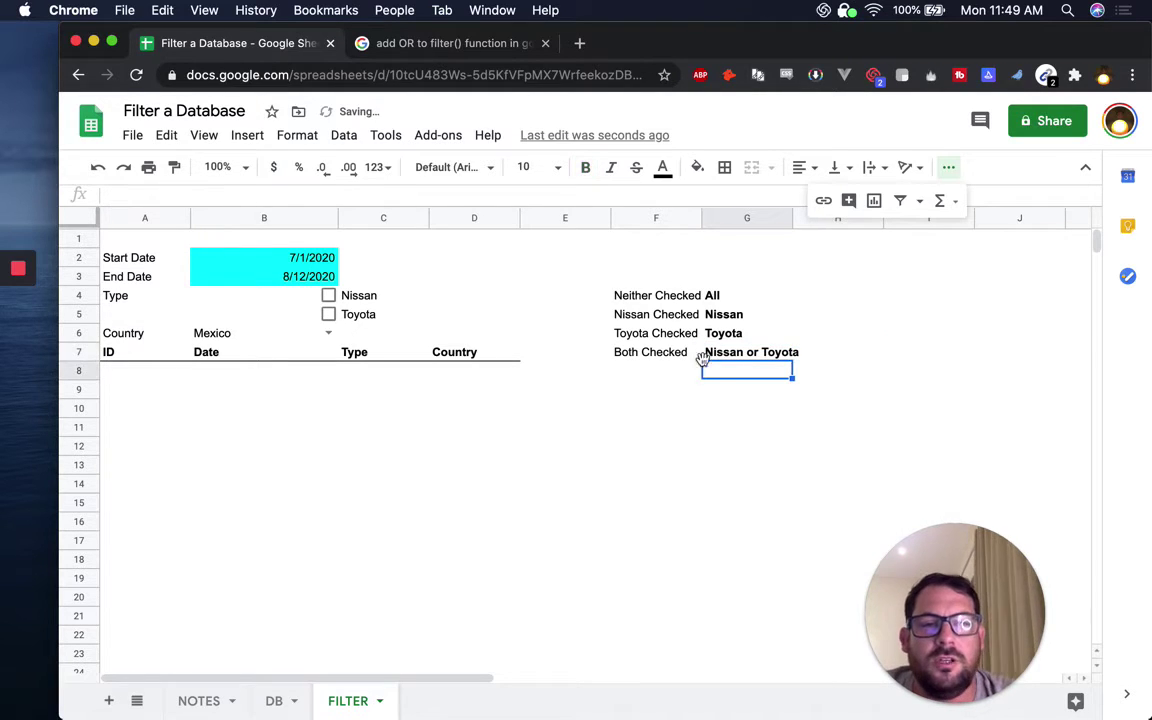
double_click(747, 353)
type("(a")
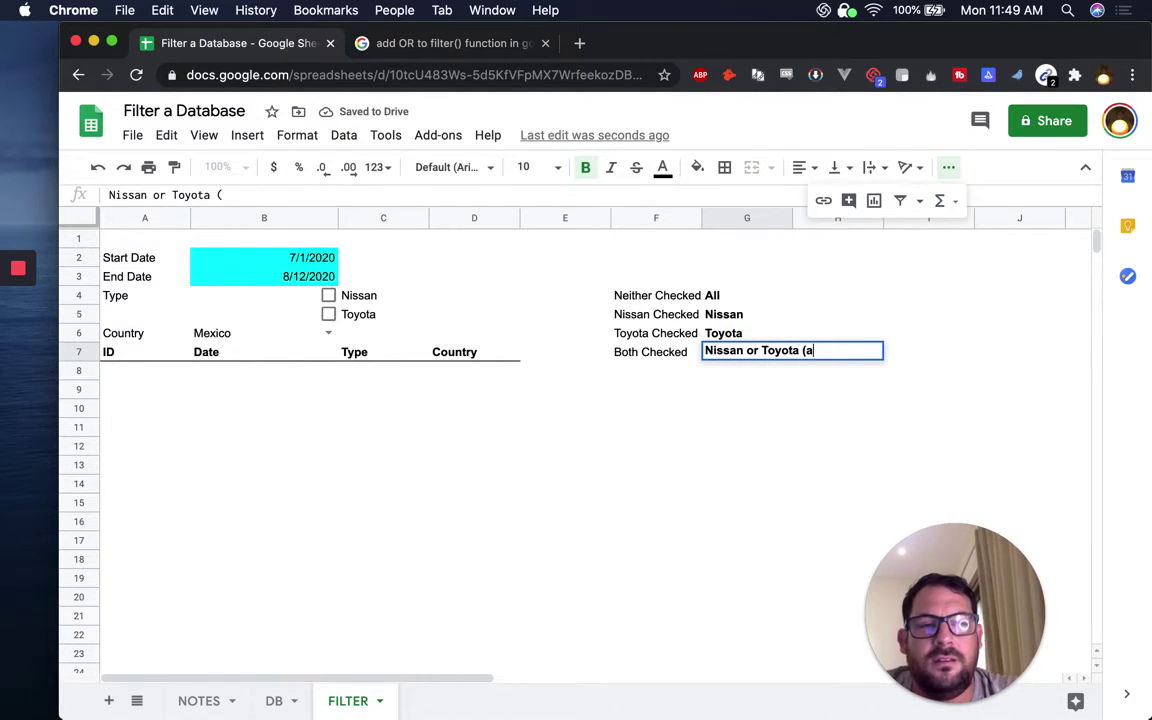
type("nd nothing else)")
key("Return")
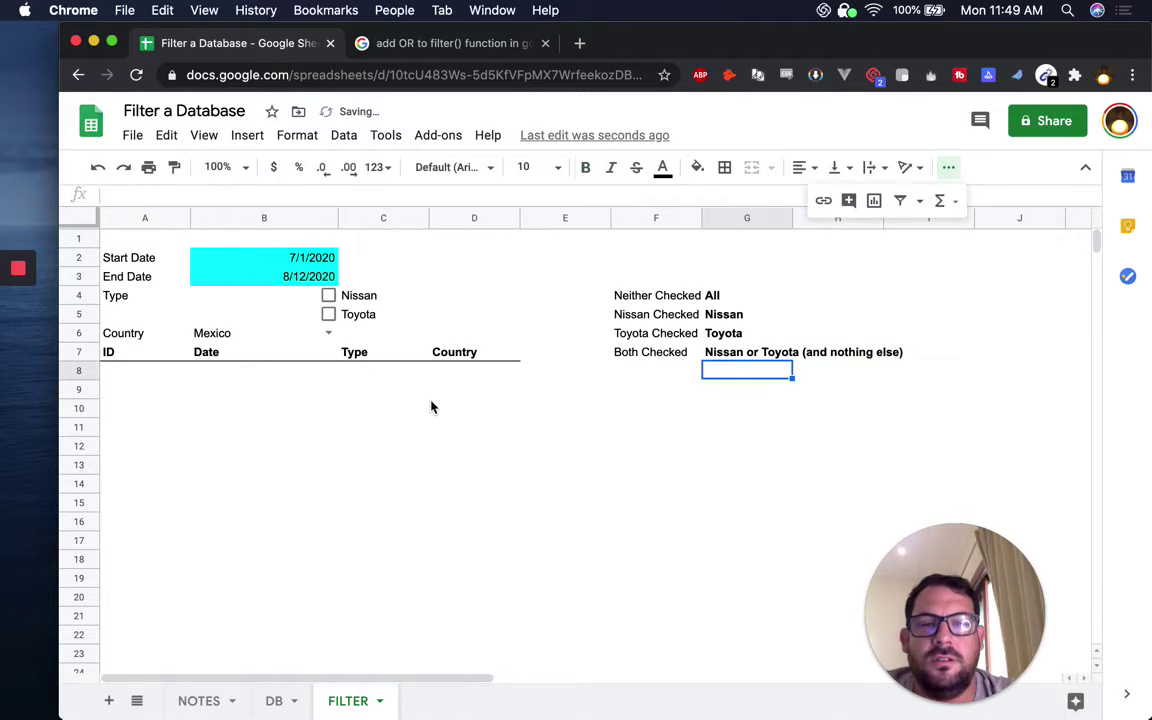
Inspect the nested IF and FILTER formula in A8 without editing it, and check the Toyota checkbox.
left_click(132, 372)
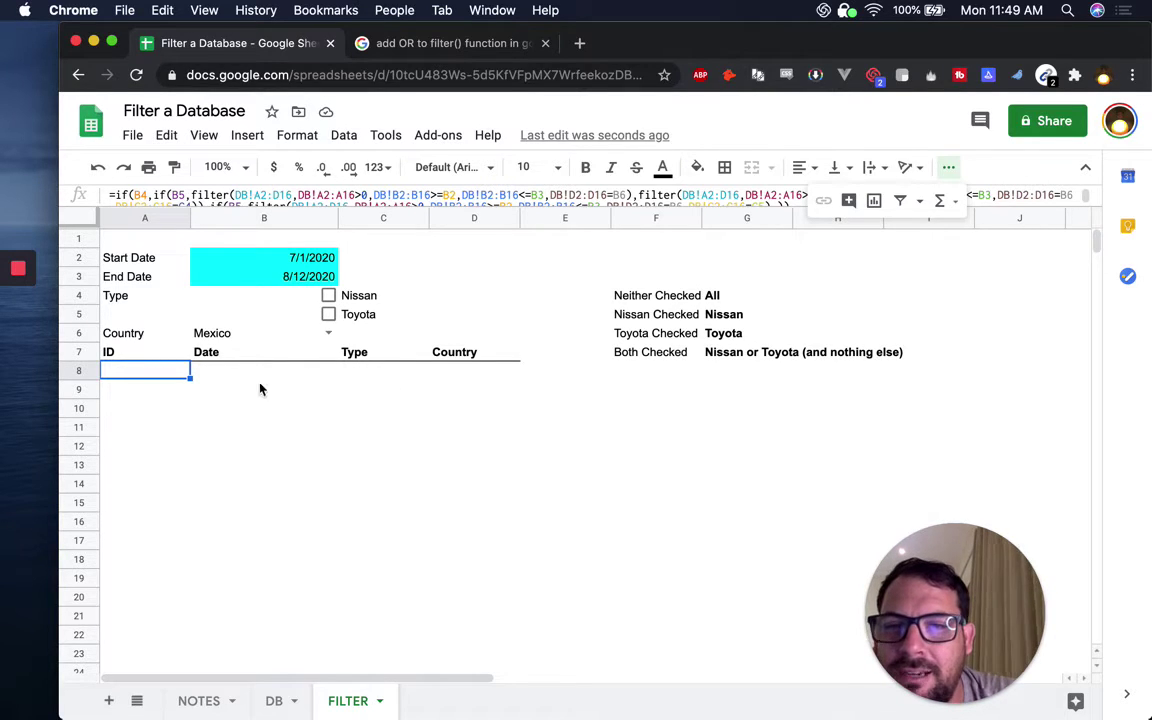
double_click(184, 374)
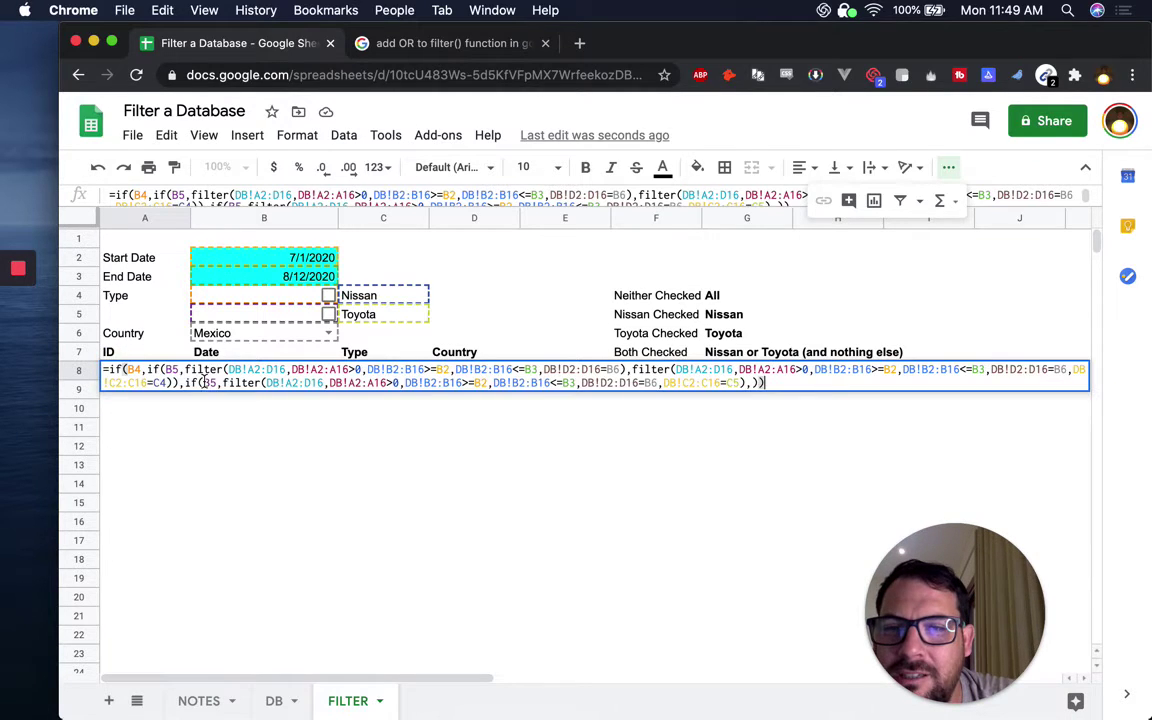
left_click(328, 315)
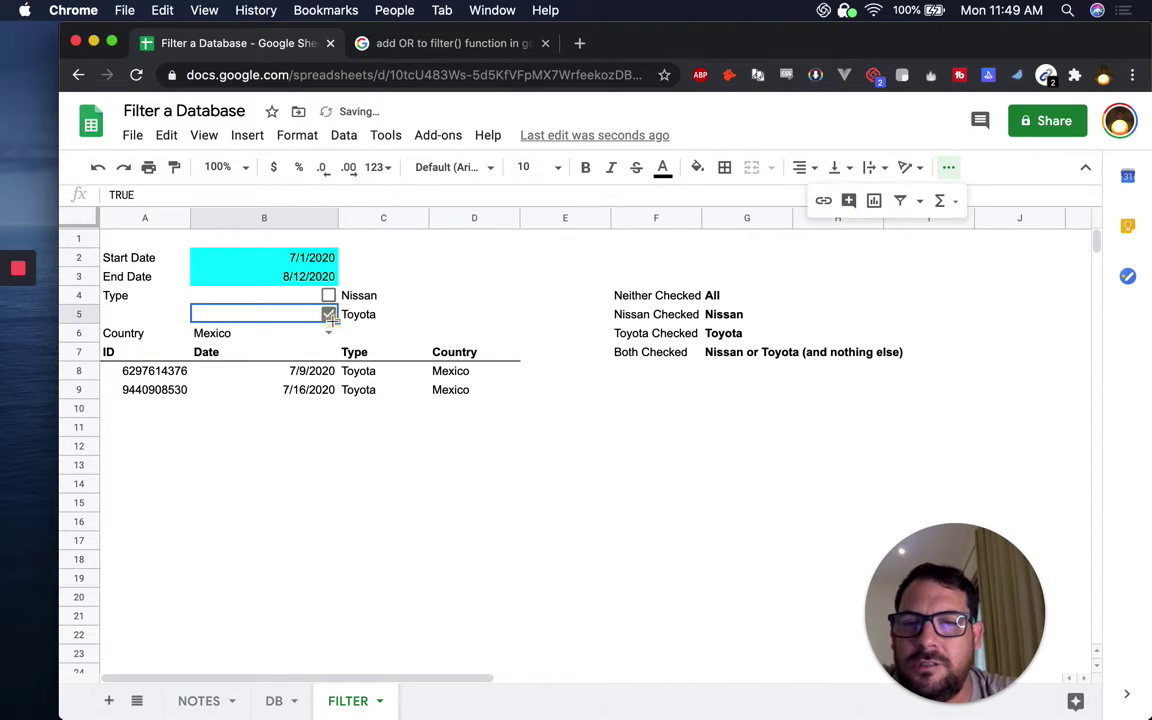
Test the results with only Nissan checked and only Toyota checked, leaving both checkboxes unchecked.
left_click(328, 315)
left_click(330, 293)
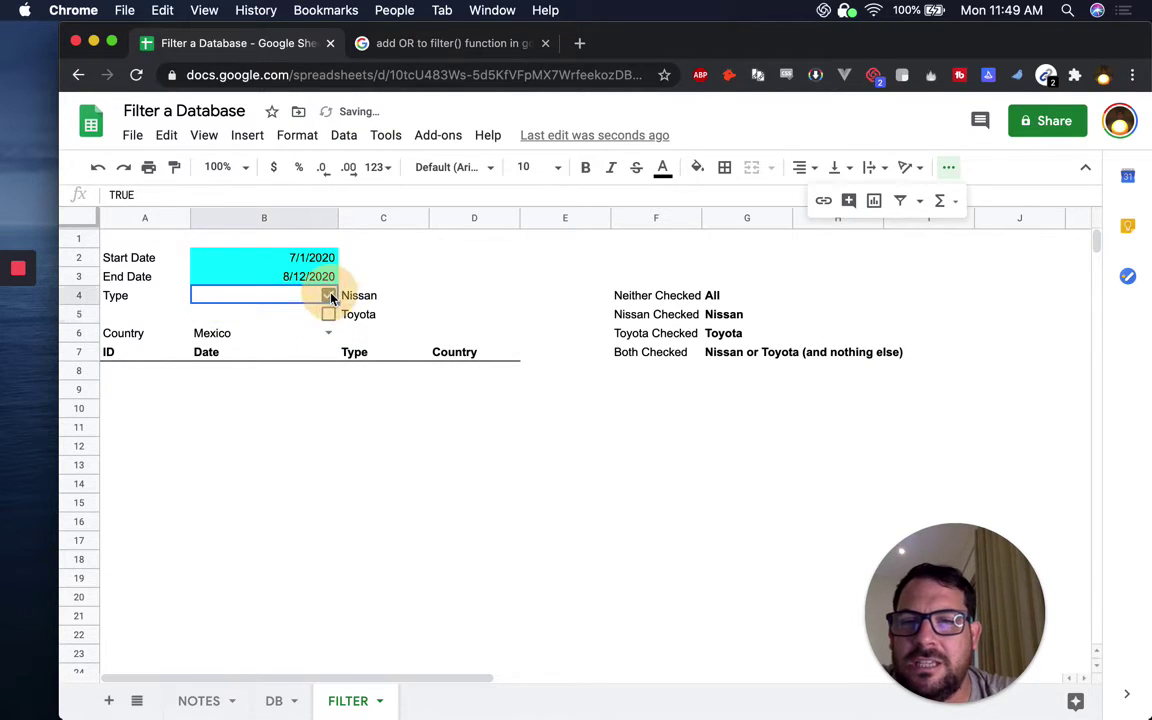
left_click(330, 294)
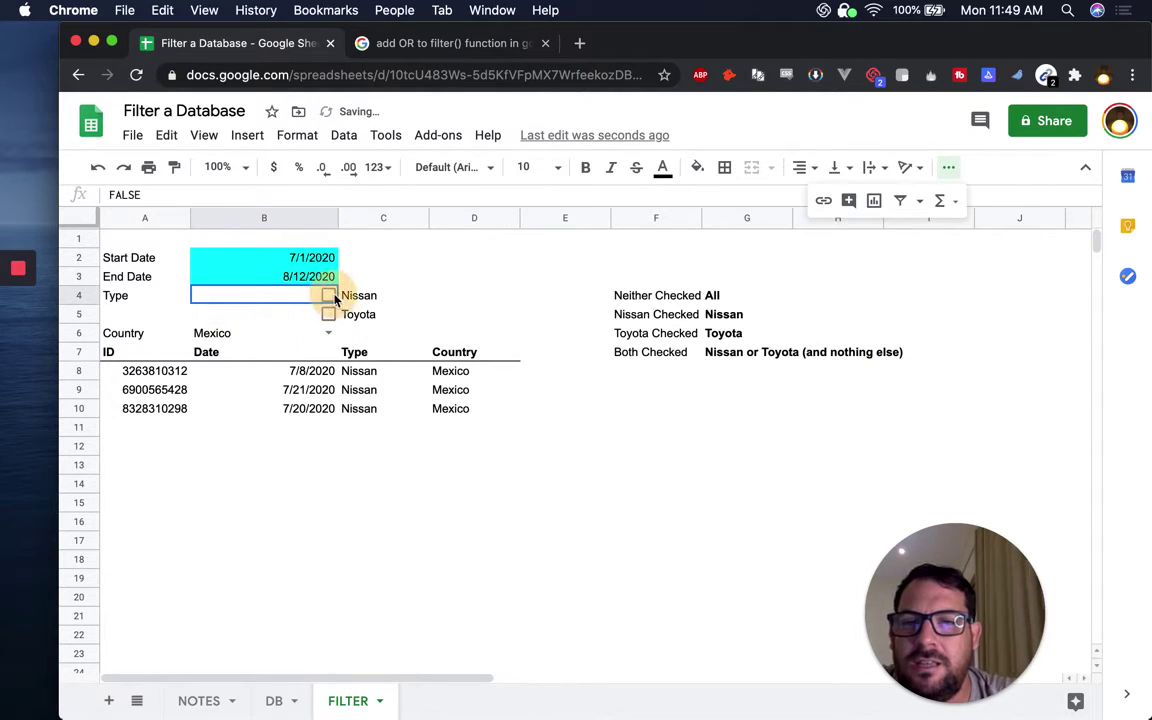
left_click(328, 314)
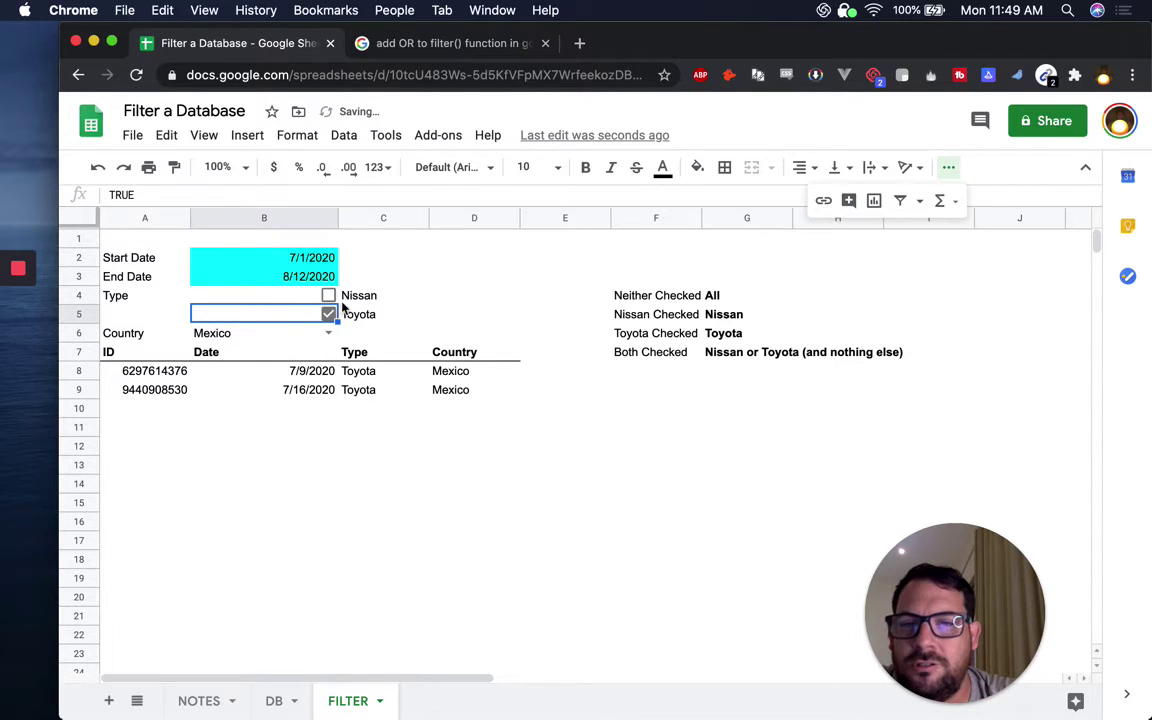
left_click(328, 314)
Set the Start Date in B2 to 4/1/2020.
left_click(308, 258)
double_click(308, 258)
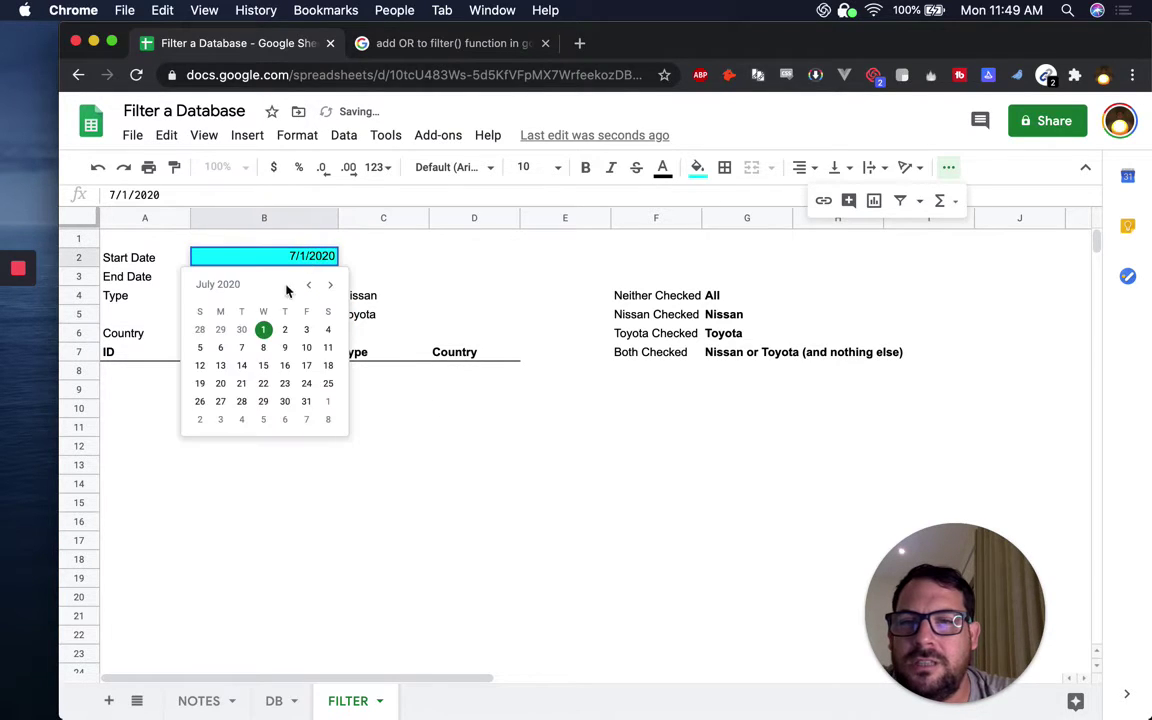
left_click(308, 286)
left_click(308, 286)
left_click(308, 286)
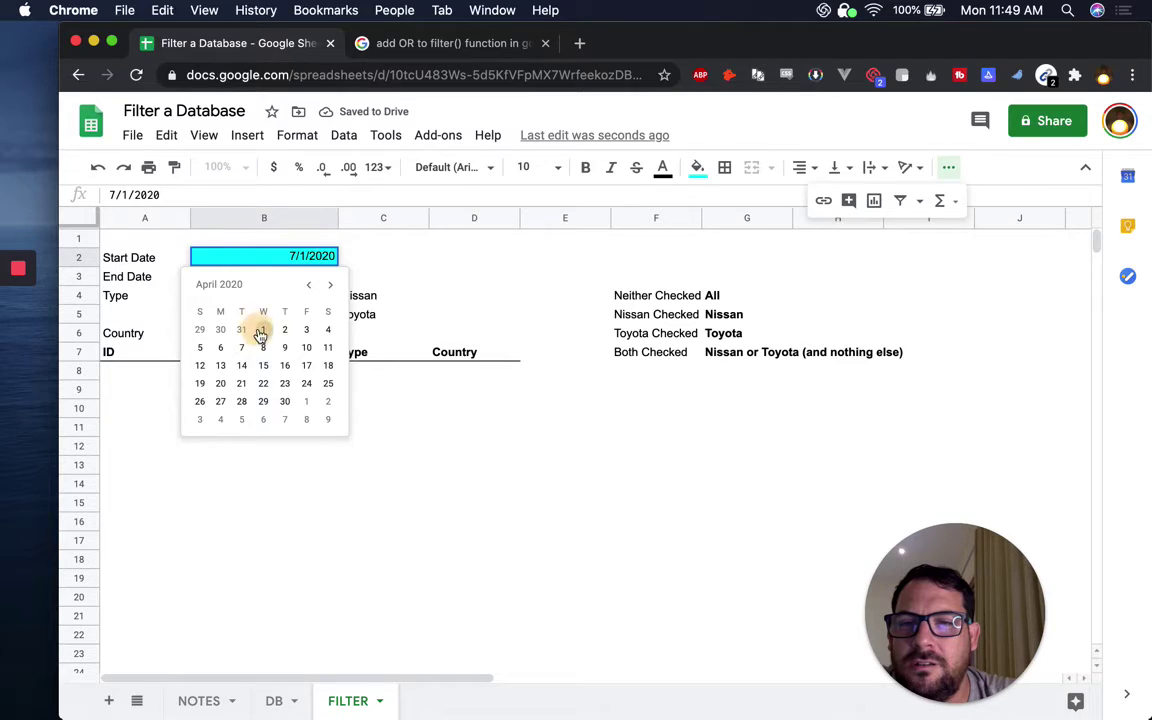
left_click(263, 329)
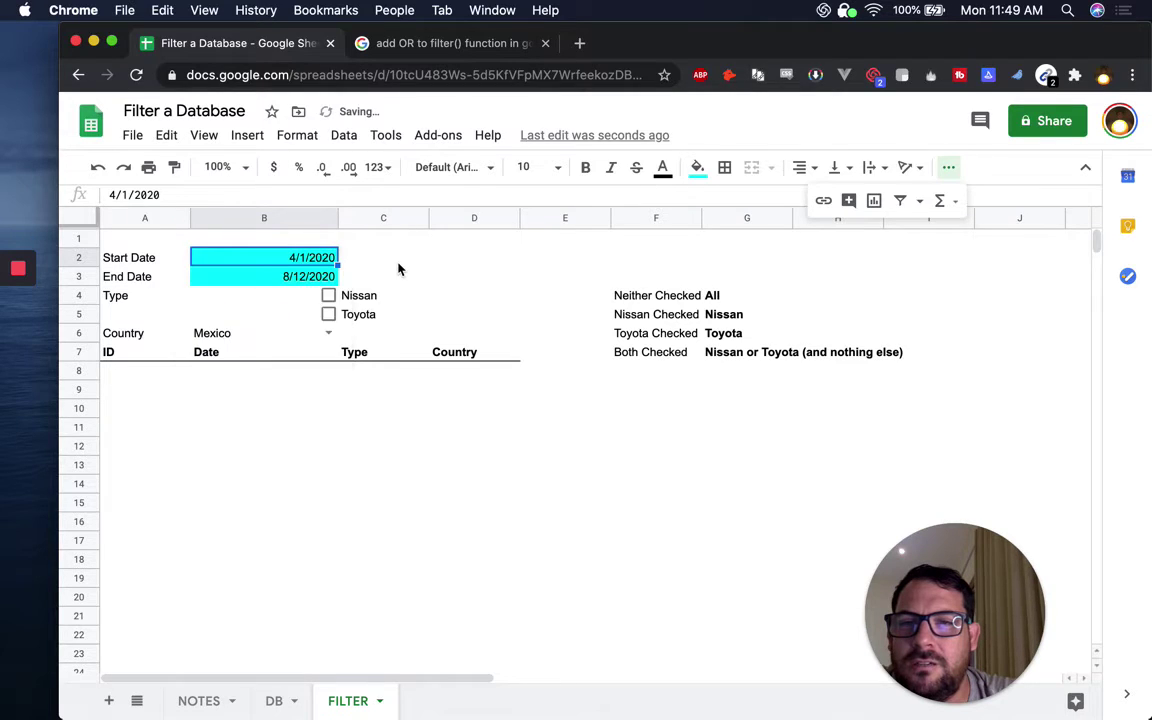
Check both Toyota and Nissan, and compare the filtered rows with the source data on the DB sheet.
left_click(327, 277)
left_click(328, 314)
left_click(330, 296)
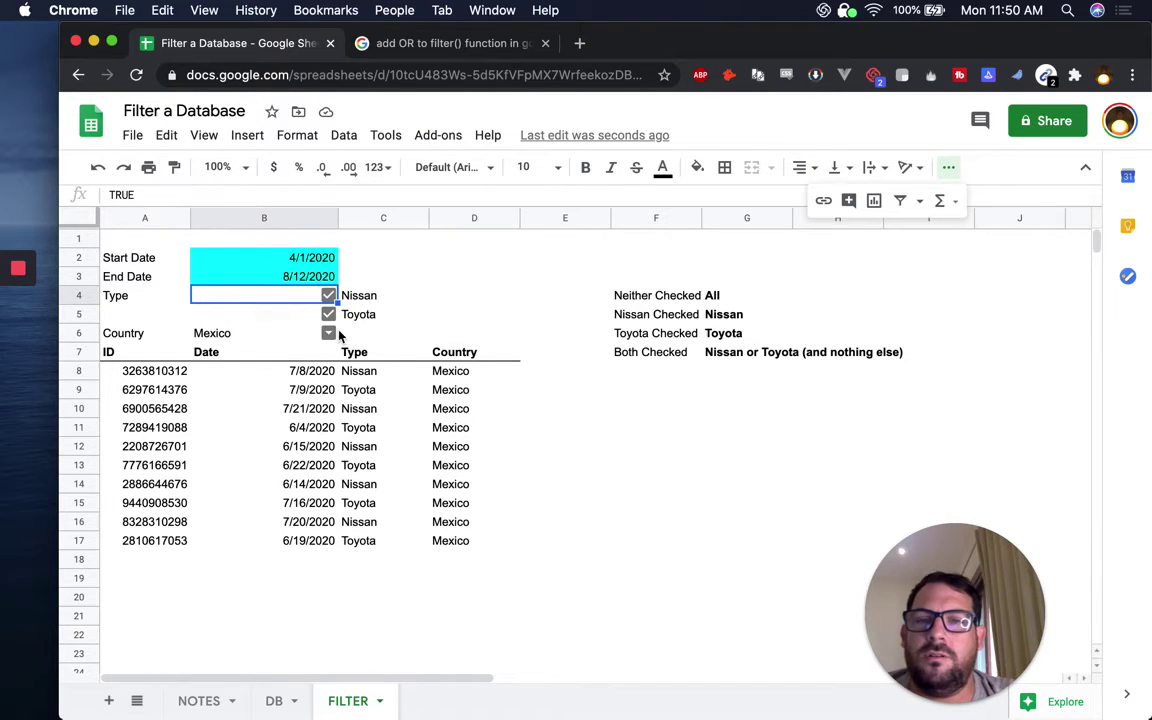
left_click(276, 703)
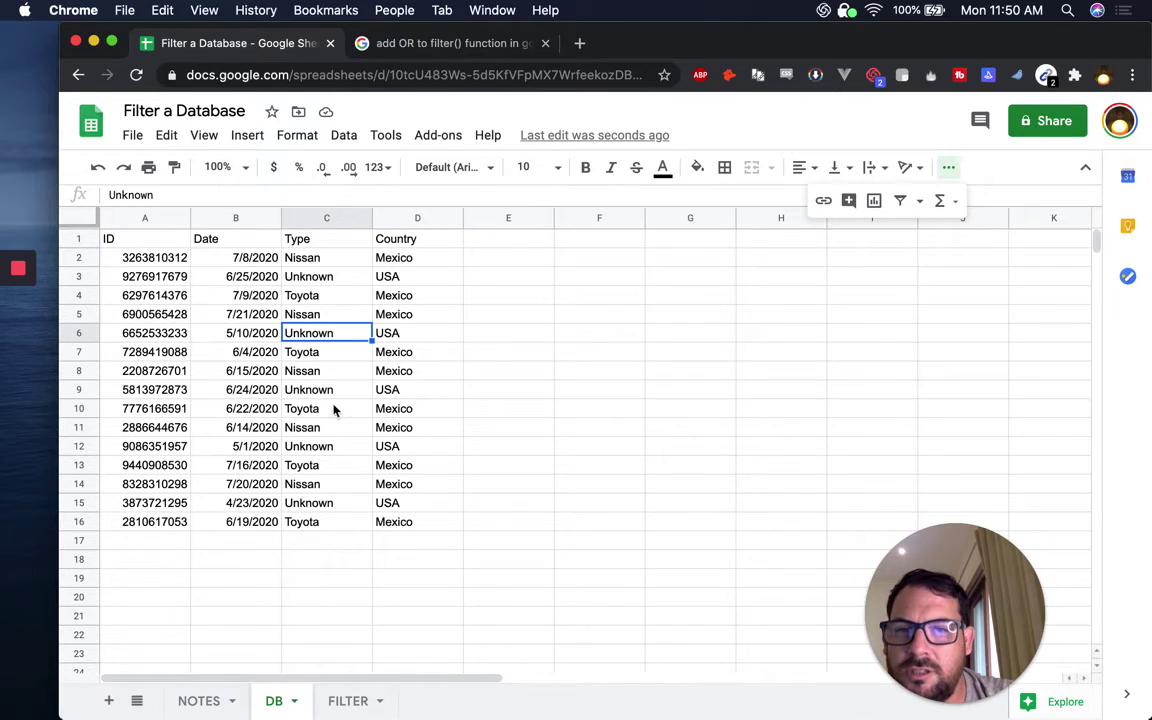
left_click(347, 700)
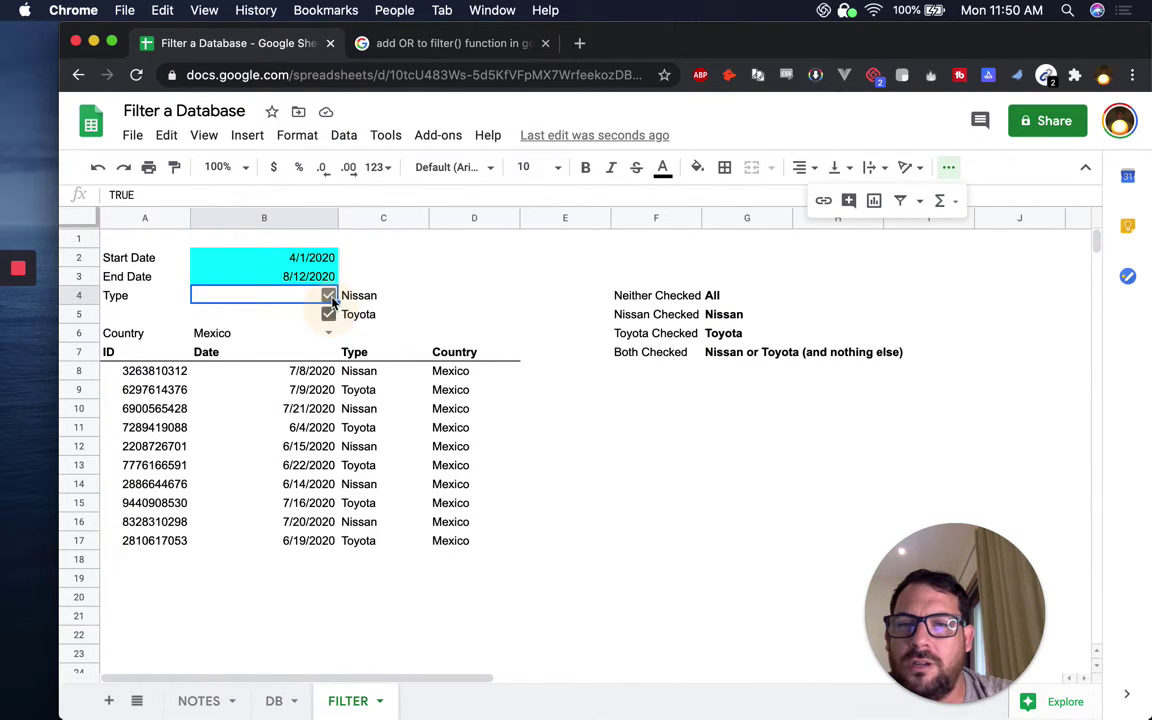
Uncheck both Toyota and Nissan, and review the Neither Checked outcome in G4 against the formula in A8.
left_click(328, 314)
left_click(329, 297)
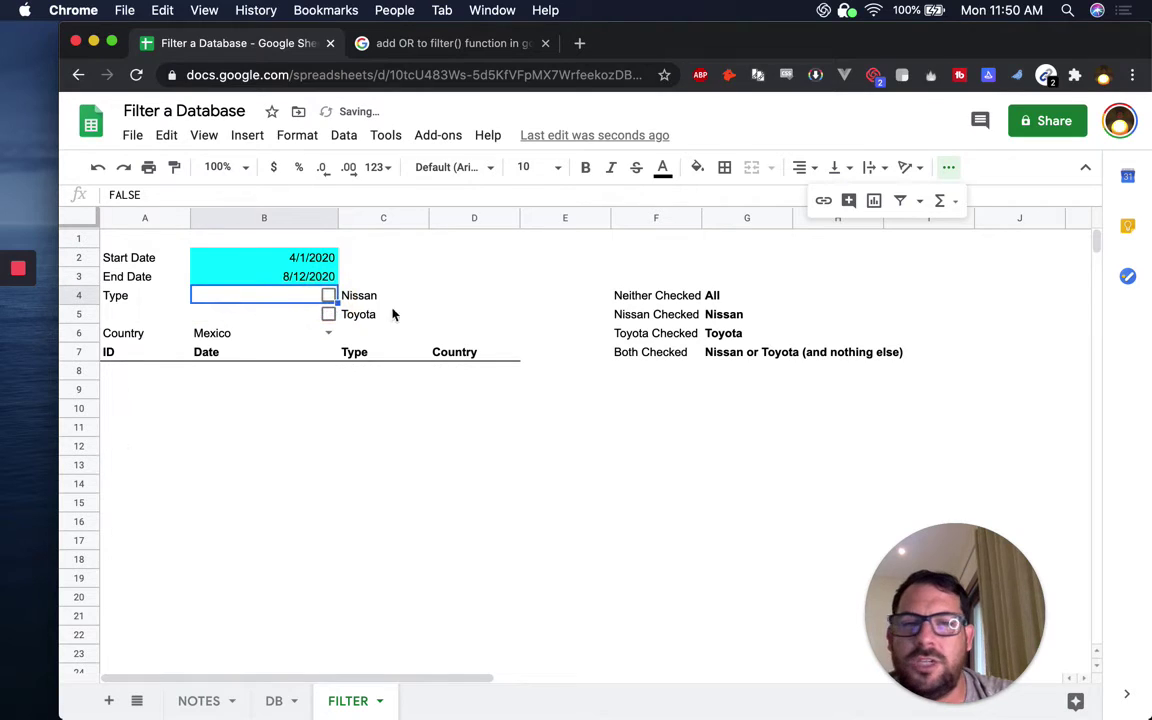
left_click(731, 300)
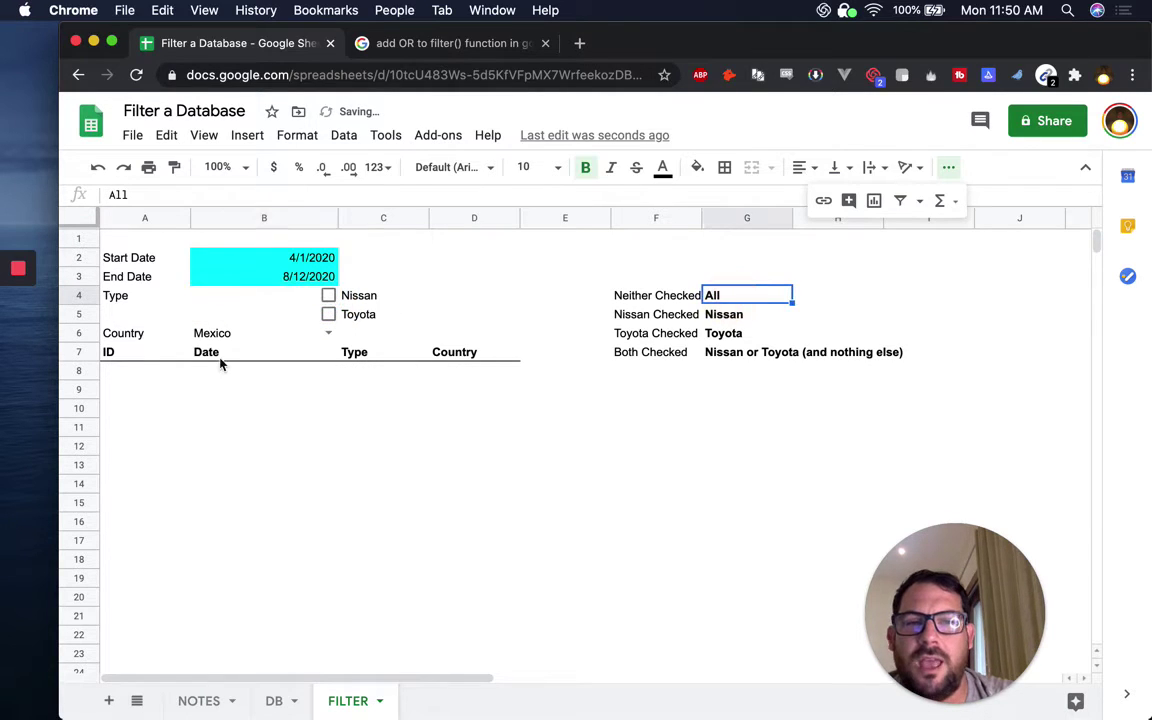
left_click(148, 377)
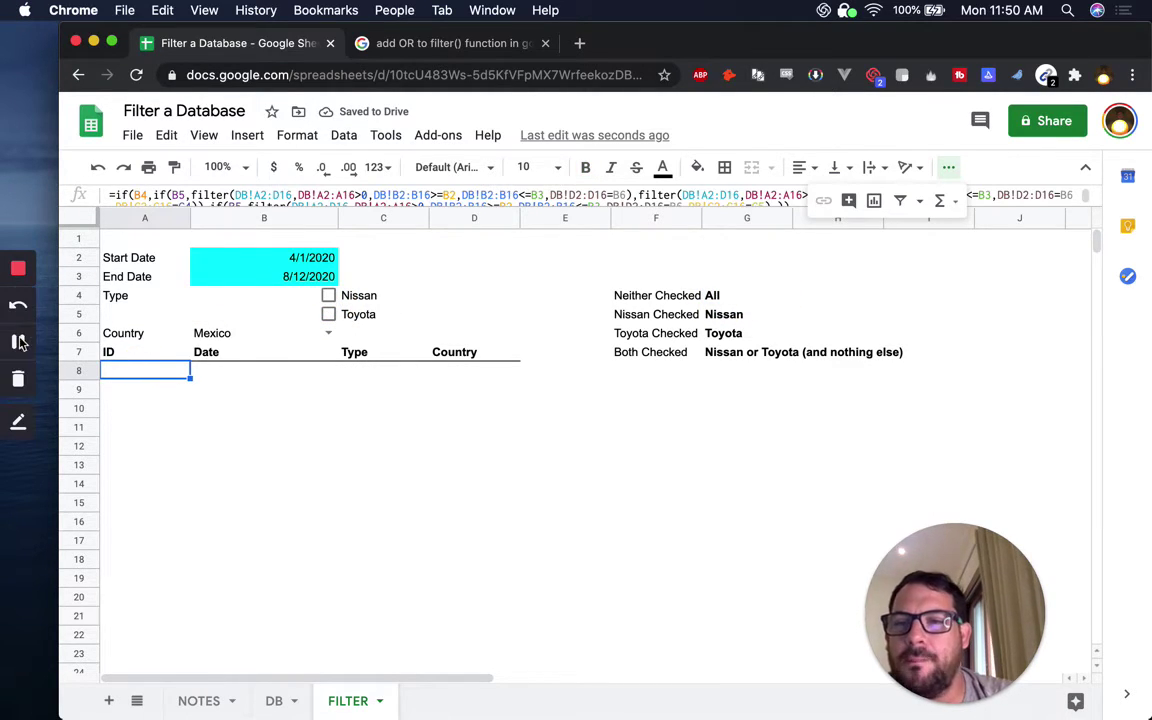
Review the checkbox outcomes listed in F4:G7, from Neither Checked through Both Checked.
left_click(710, 300)
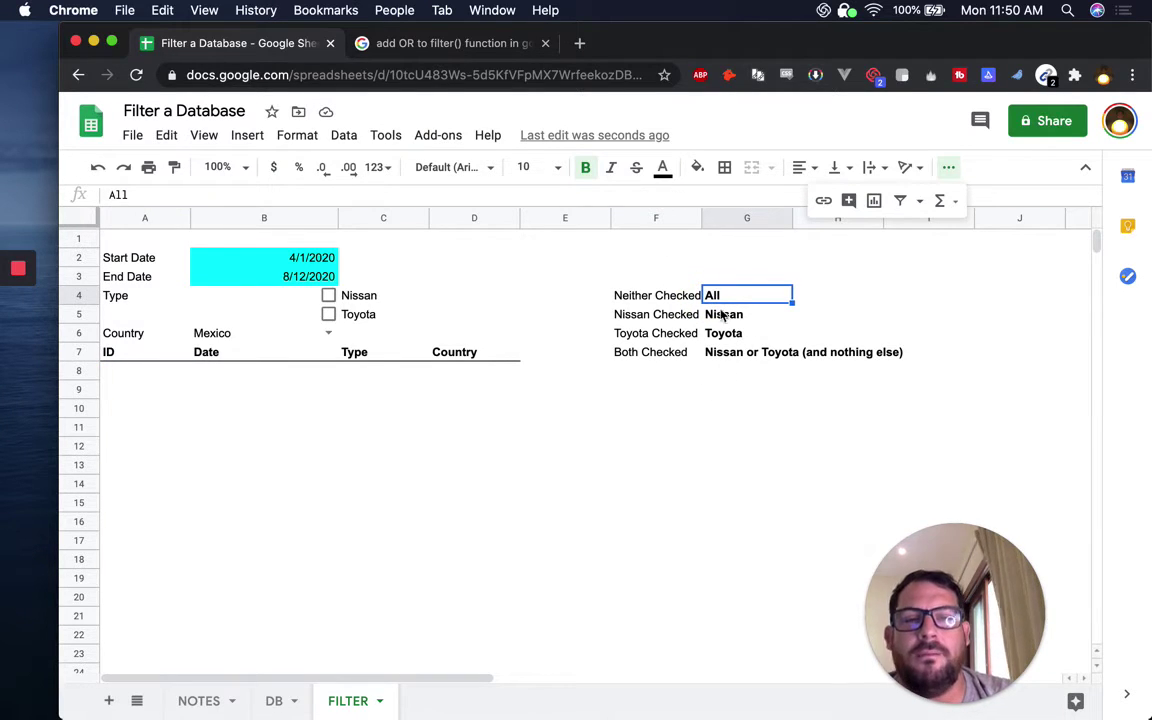
left_click(674, 297)
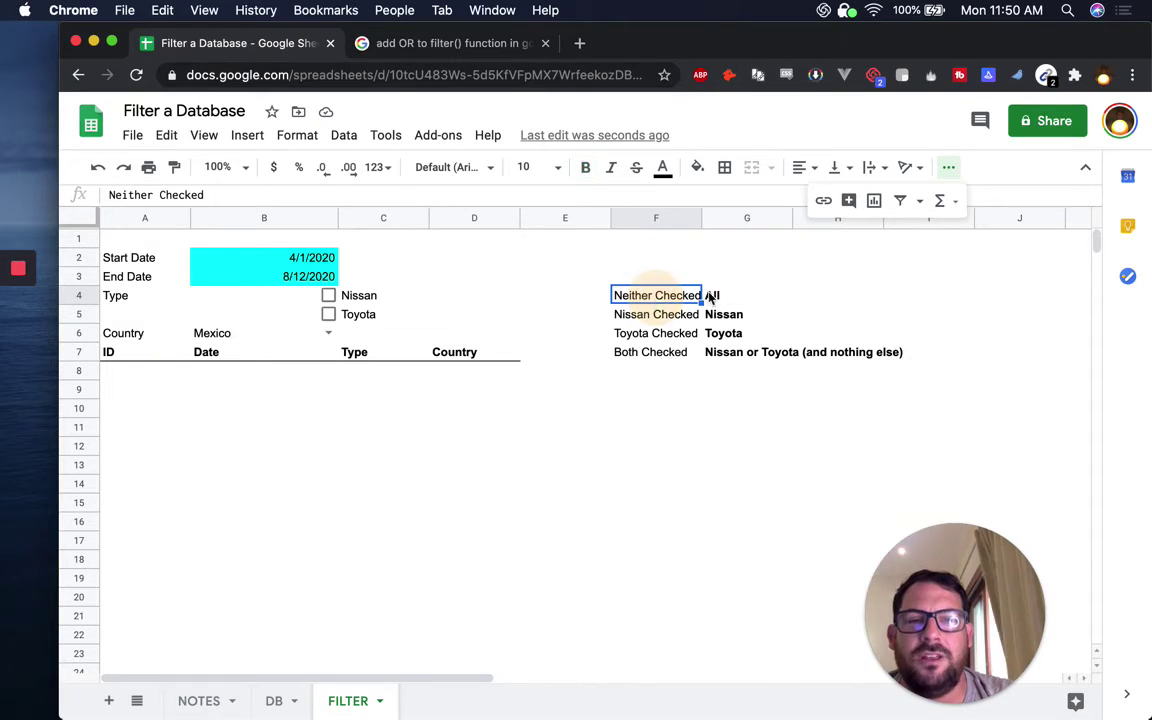
left_click(730, 314)
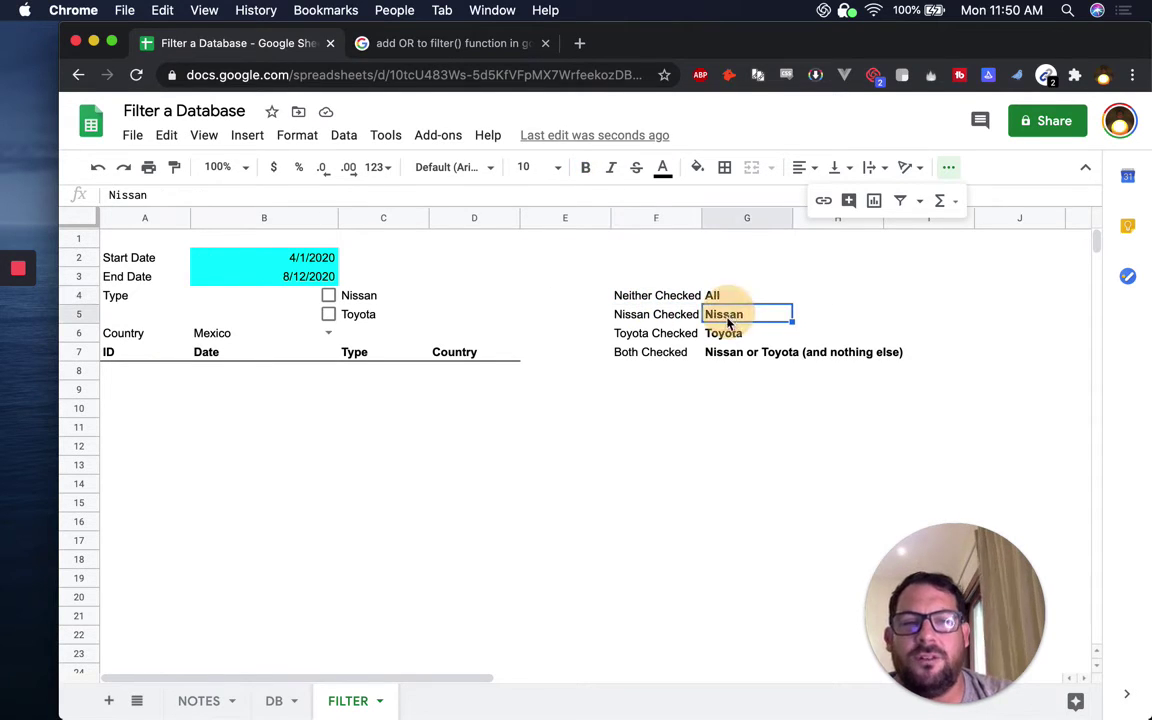
left_click(658, 340)
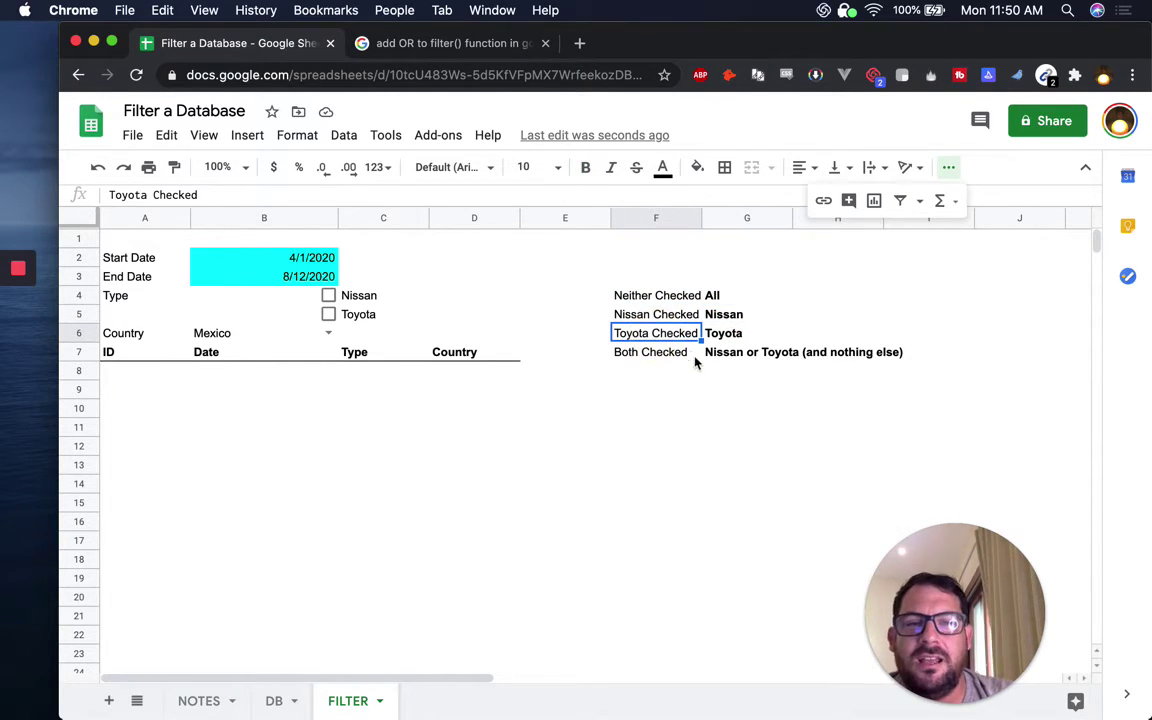
left_click(730, 334)
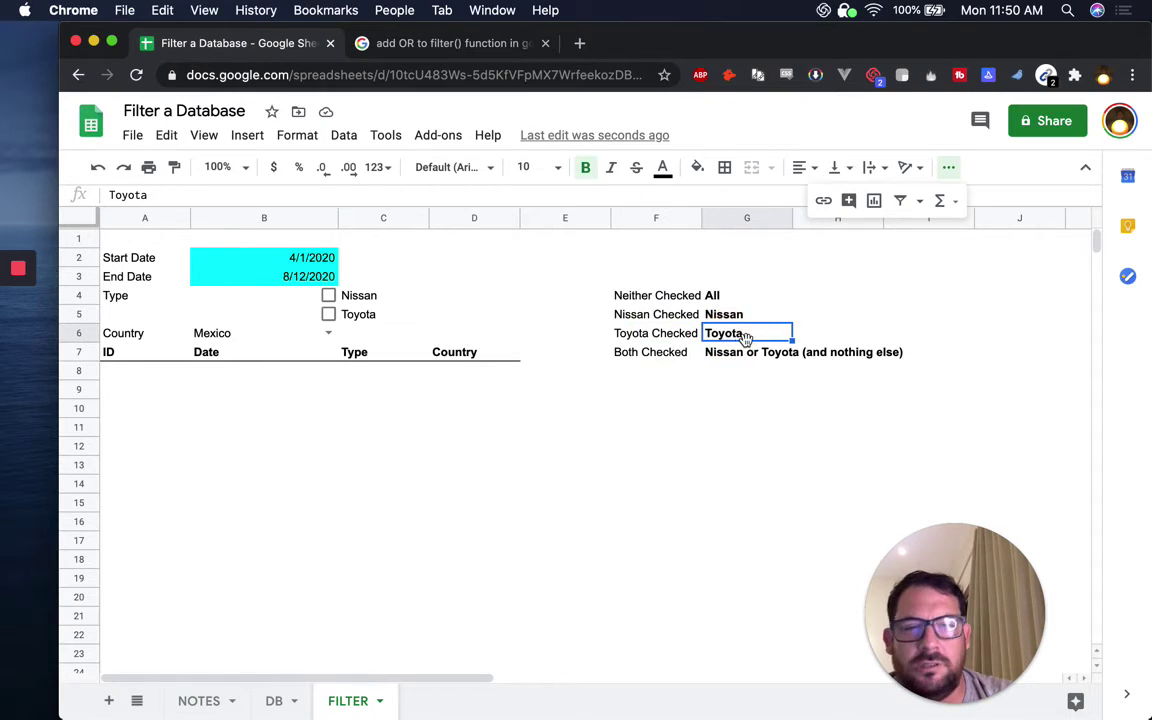
left_click(672, 357)
left_click(740, 338)
left_click(740, 353)
mouse_move(18, 300)
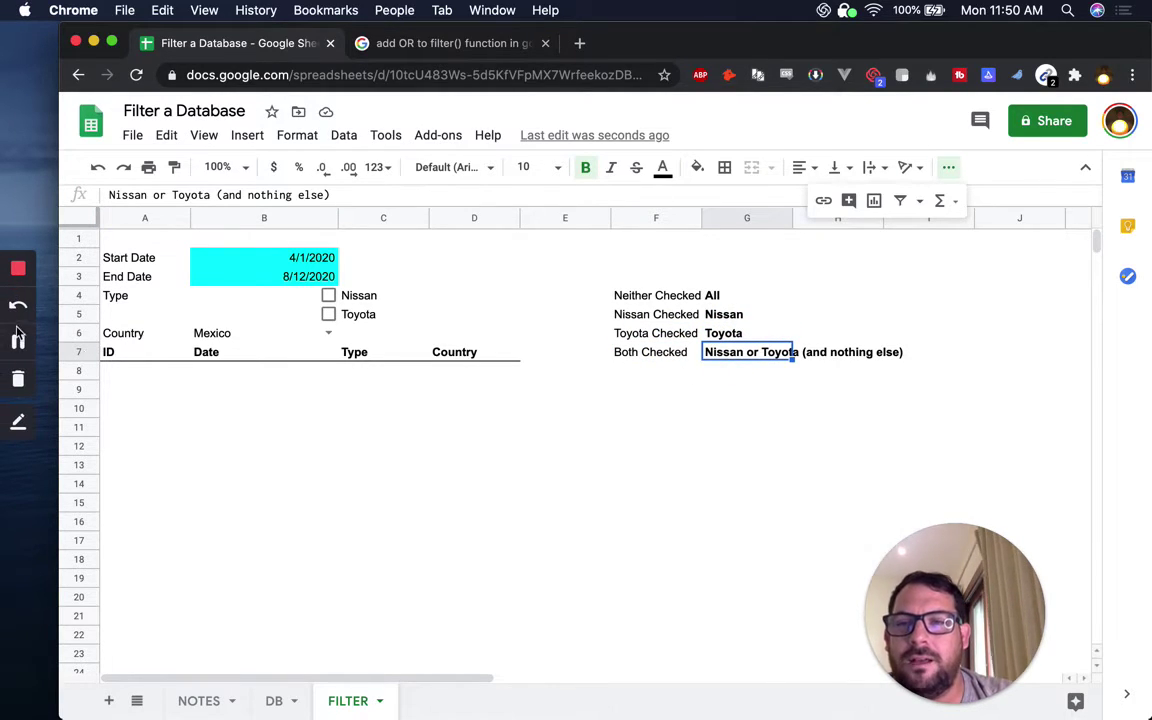
left_click(18, 343)
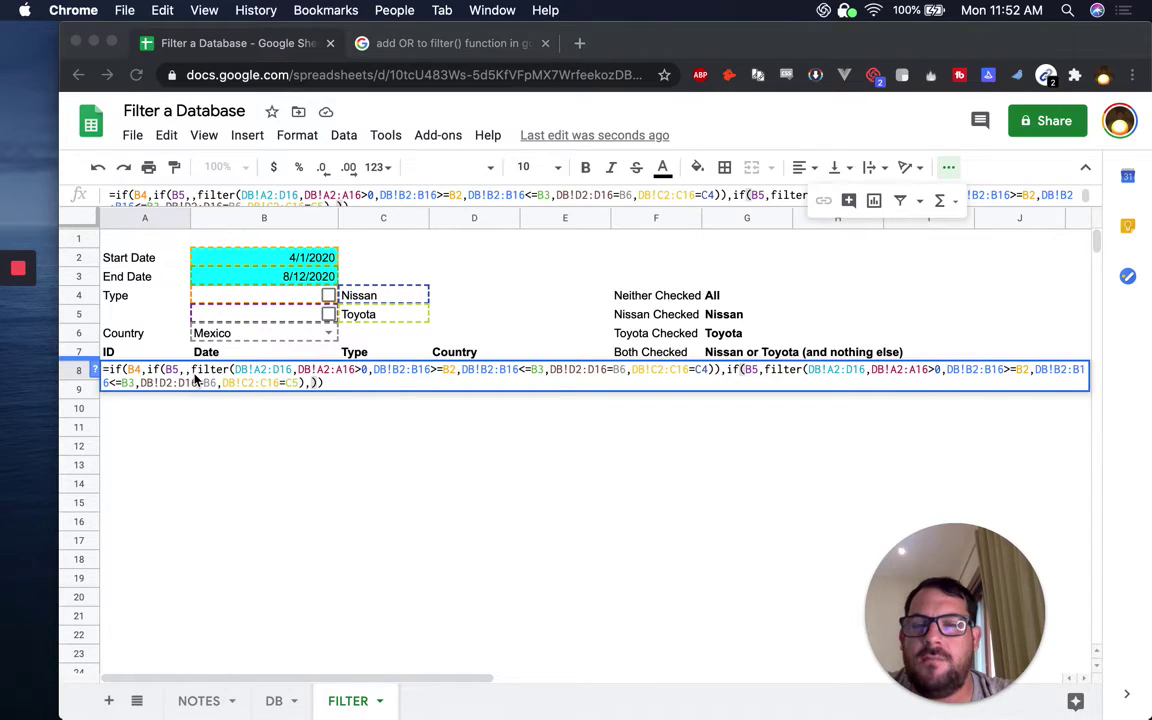
Inspect the empty branches of the nested IF formula in A8 and leave the cell without changing it.
left_click(307, 386)
type(",")
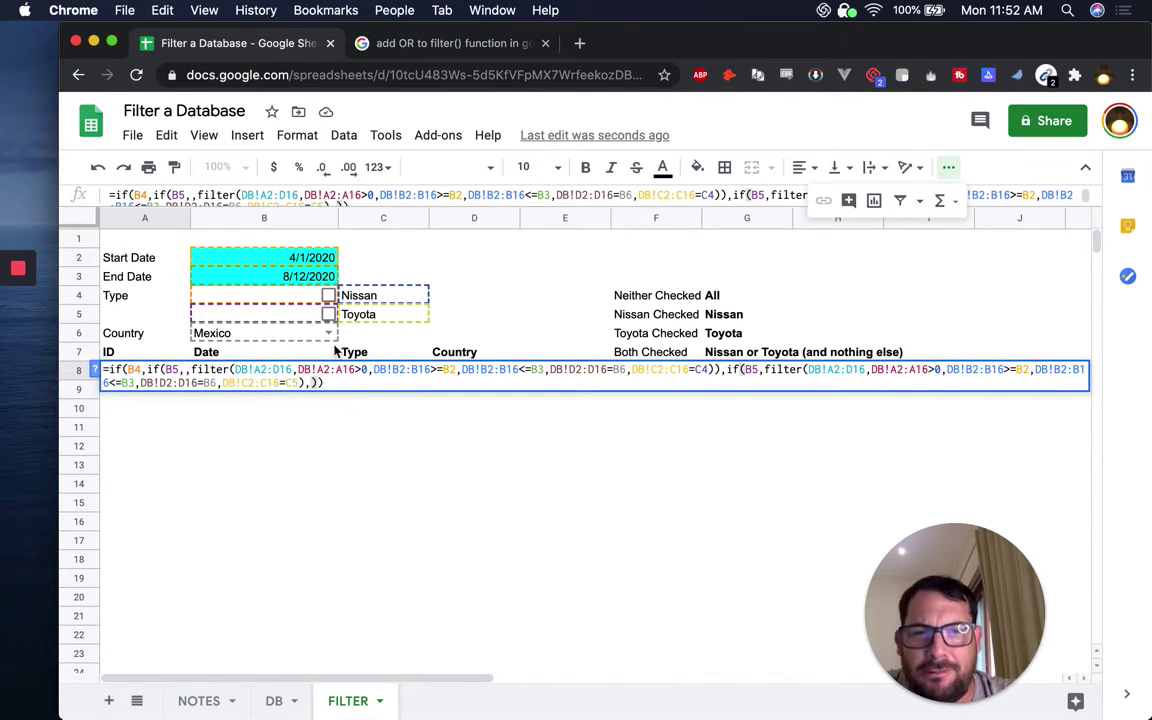
key("Escape")
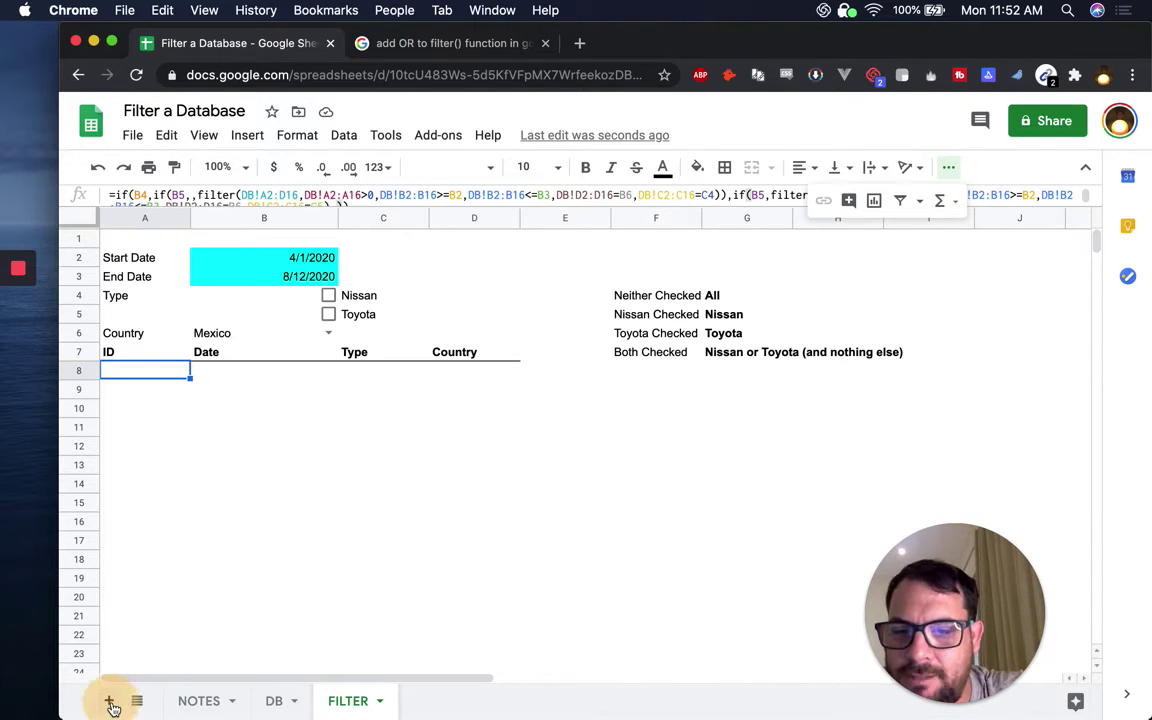
Add a new sheet and begin outlining the IF structure with "IF(" in B5 and "TRUE/FALSE" in C5.
key("shift+F11")
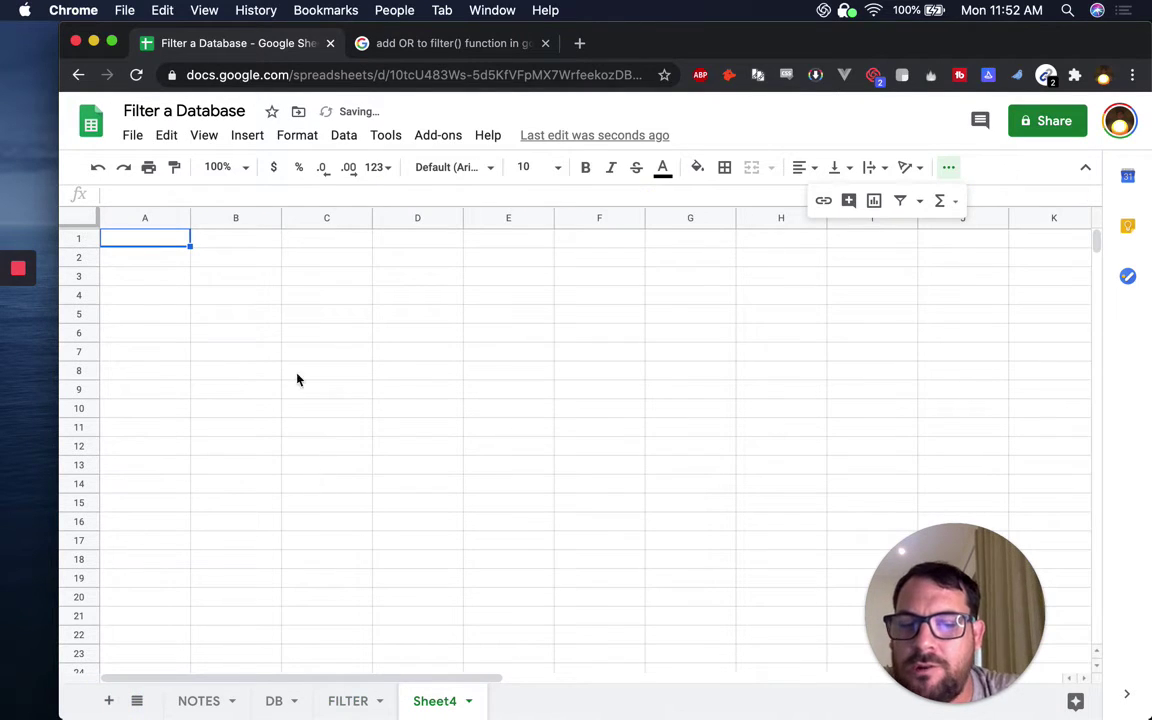
left_click(290, 332)
left_click(207, 318)
type("IF(")
key("Tab")
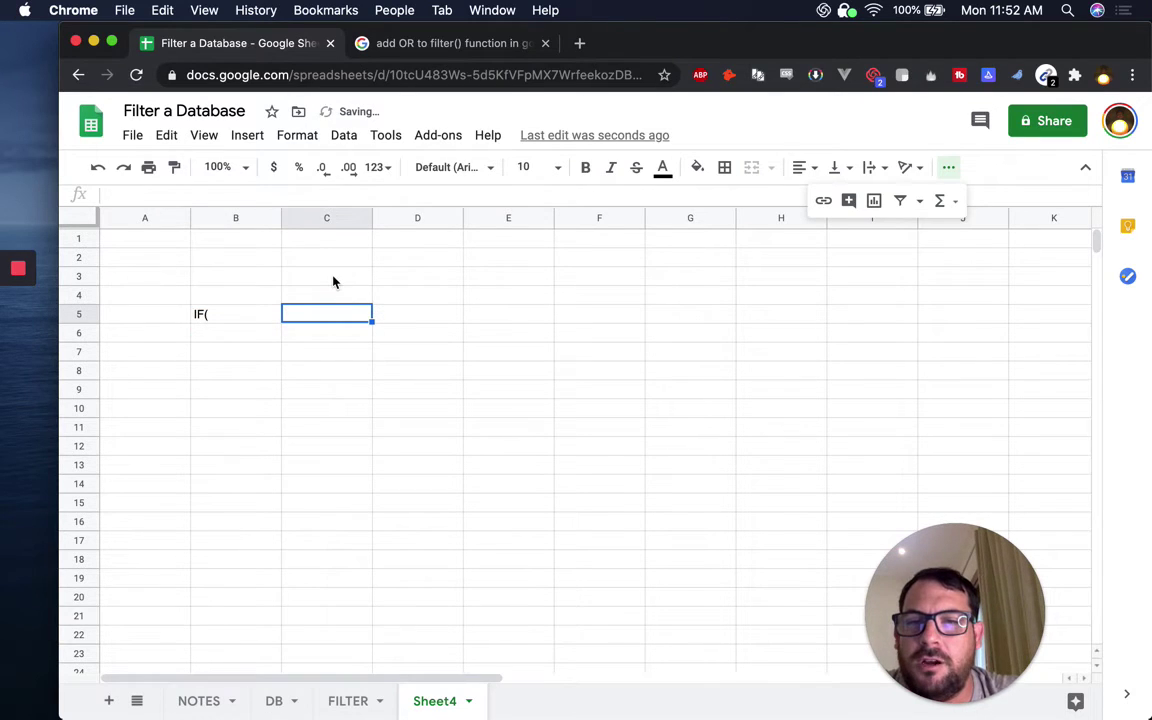
type("T")
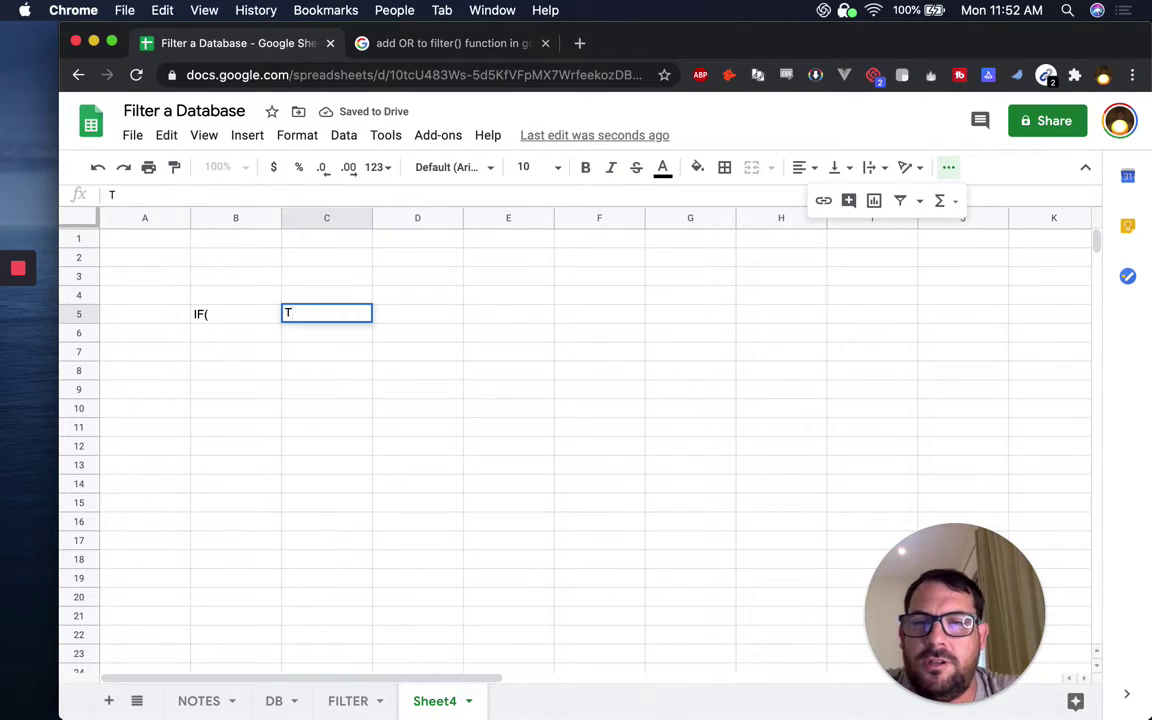
type("RUE/FALSE")
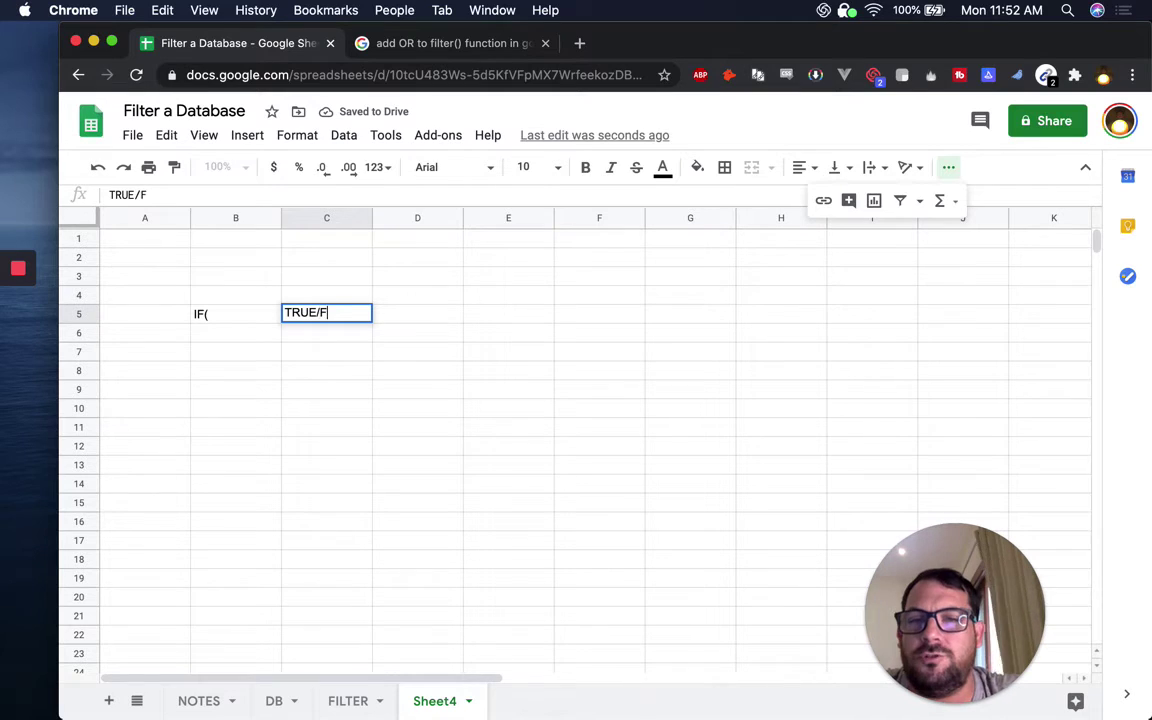
Finish entering TRUE/FALSE in C5 and insert a checkbox in C3.
key("Up")
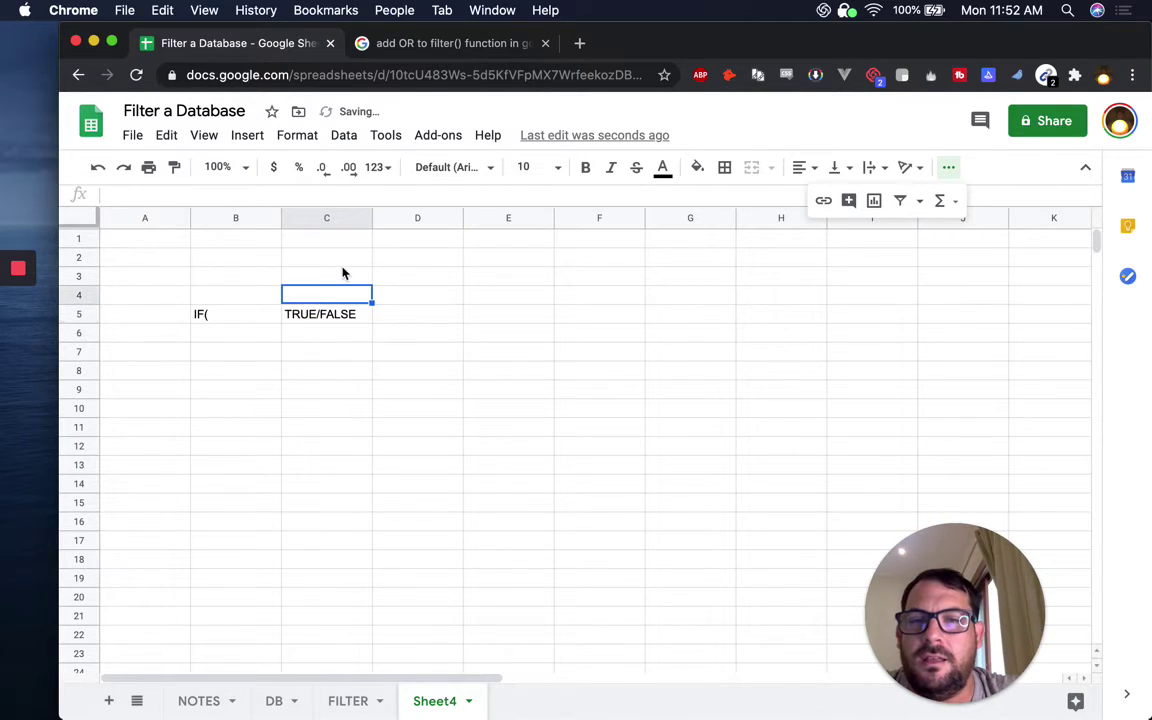
key("Down")
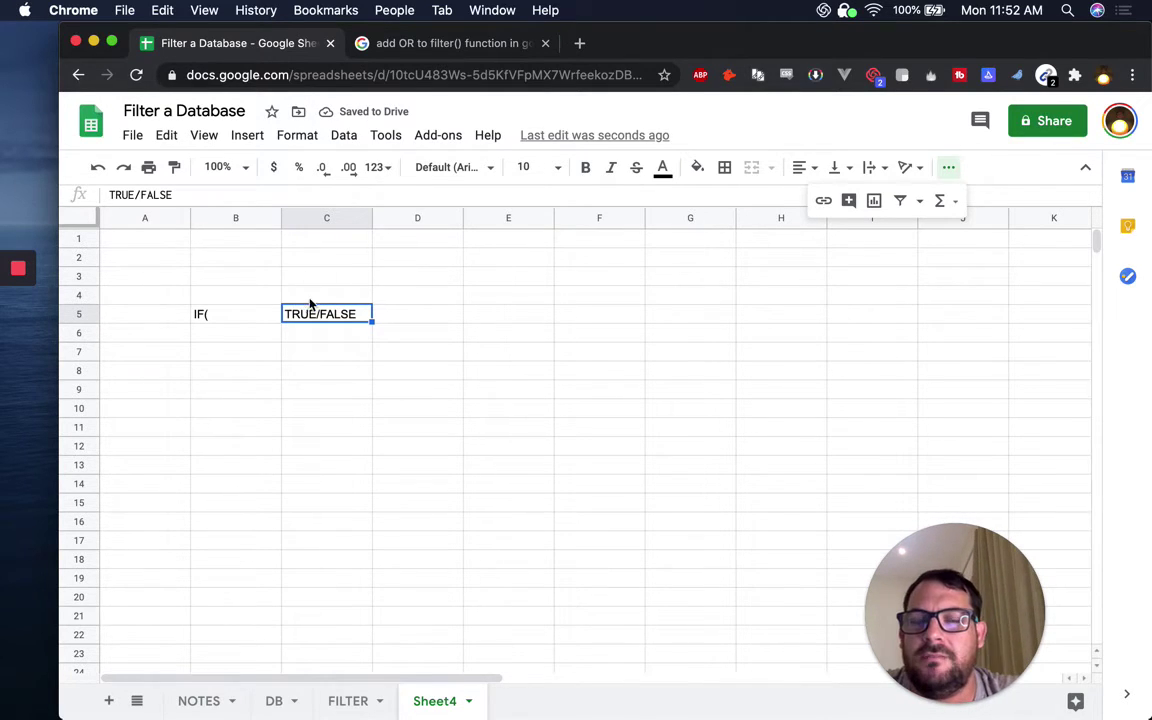
left_click(320, 277)
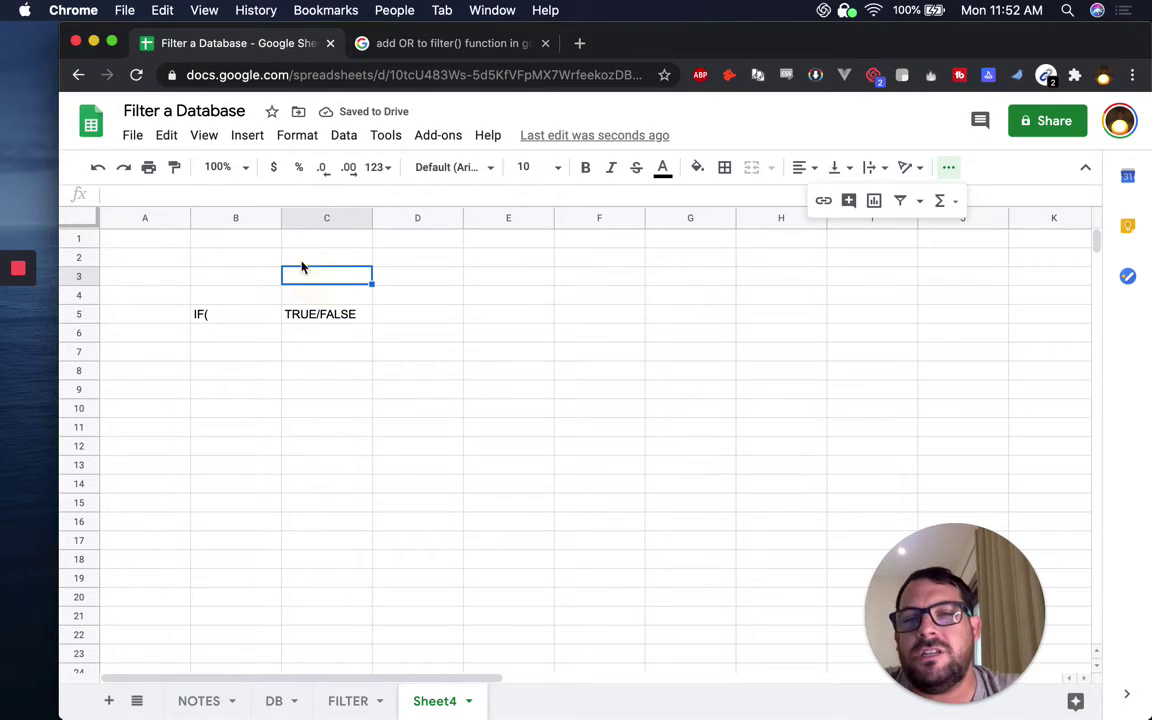
left_click(246, 136)
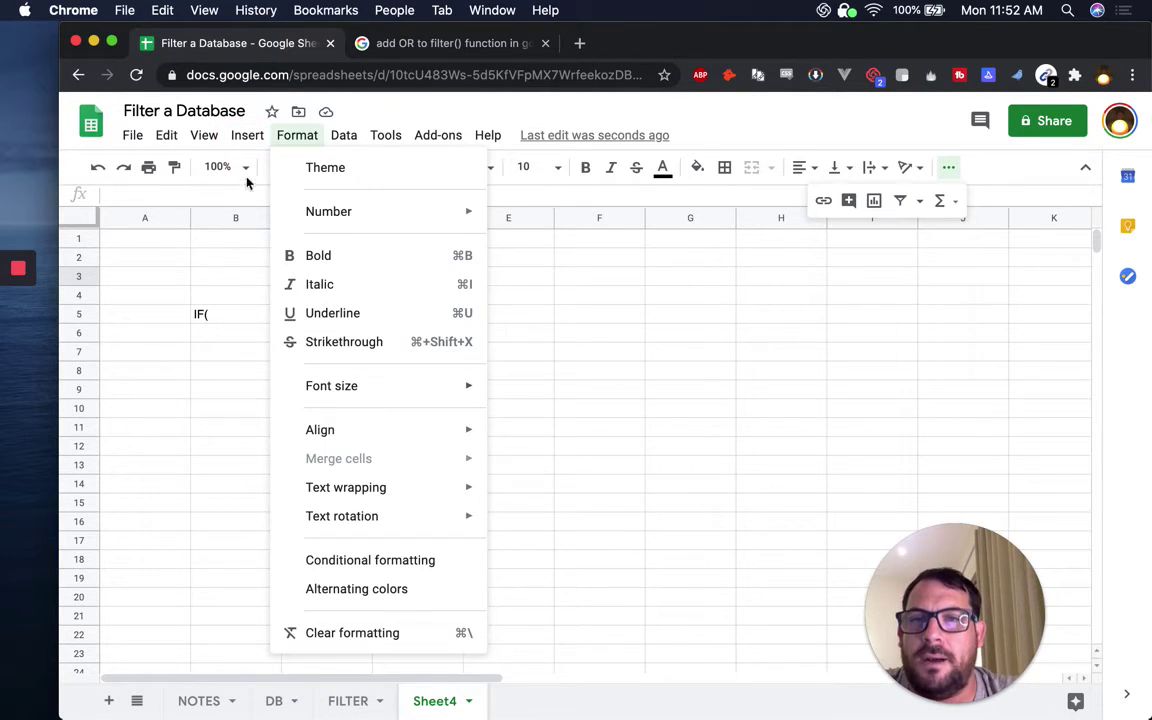
mouse_move(250, 136)
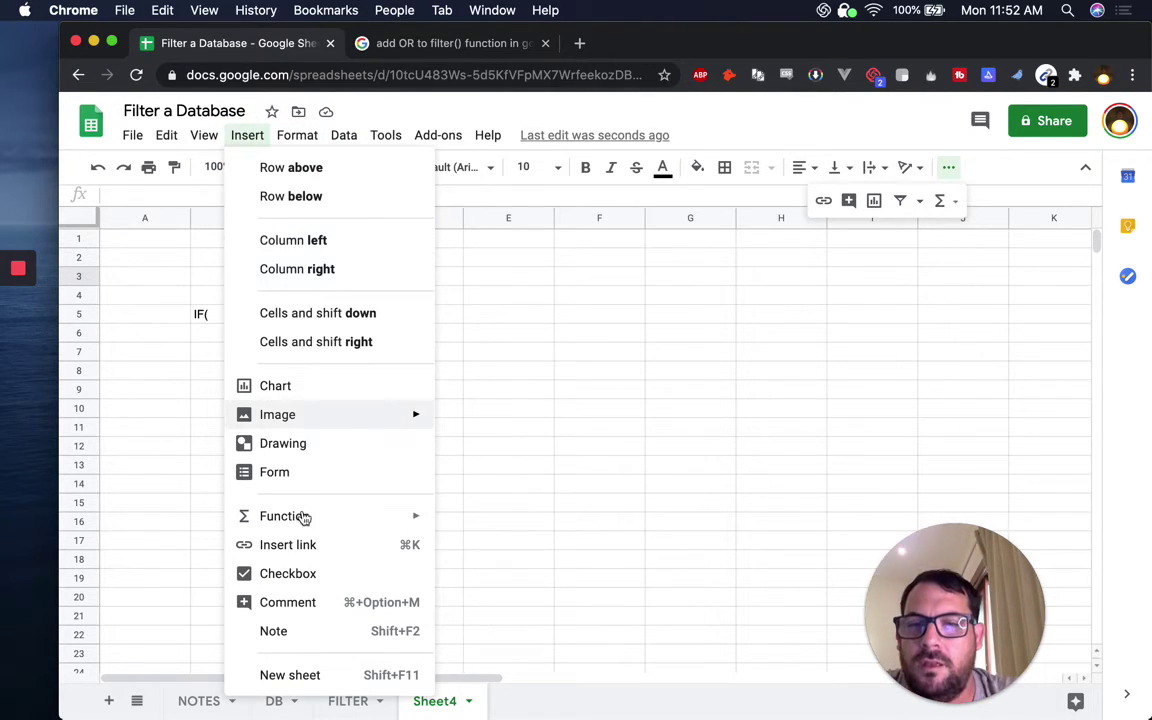
left_click(295, 578)
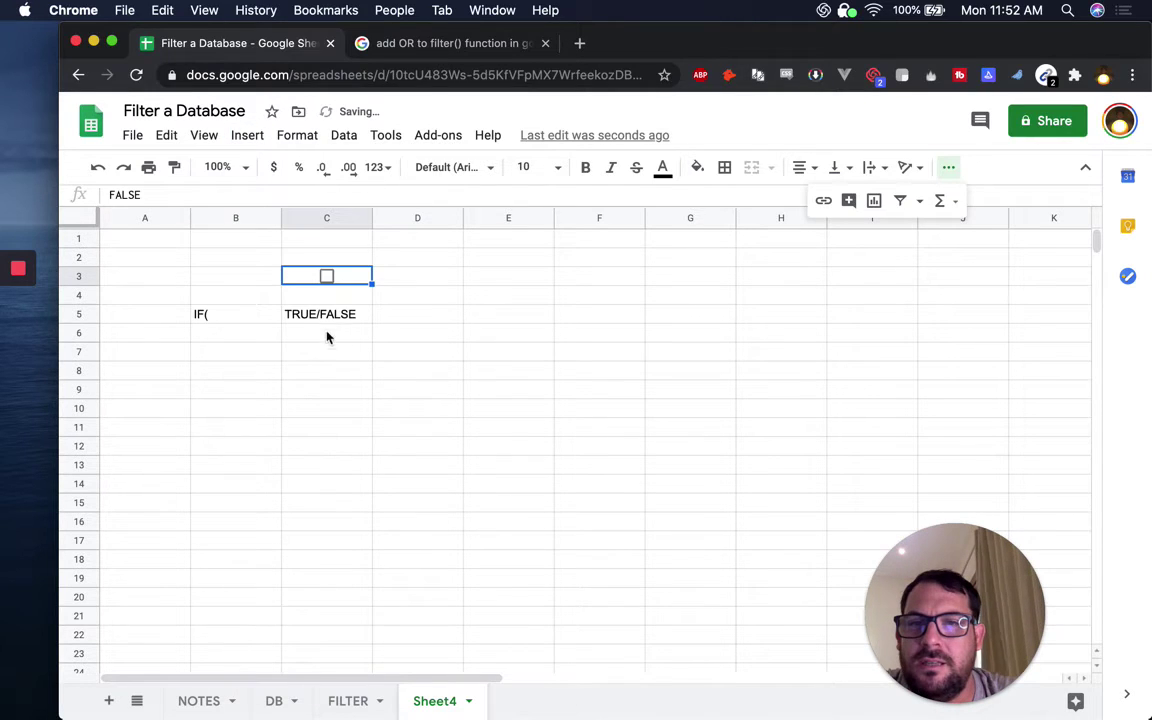
Toggle the checkbox in C3 on and off and examine the underlying cell value for each state.
left_click(326, 317)
left_click(327, 276)
left_click(358, 277)
left_click(325, 278)
left_click_drag(155, 195, 116, 217)
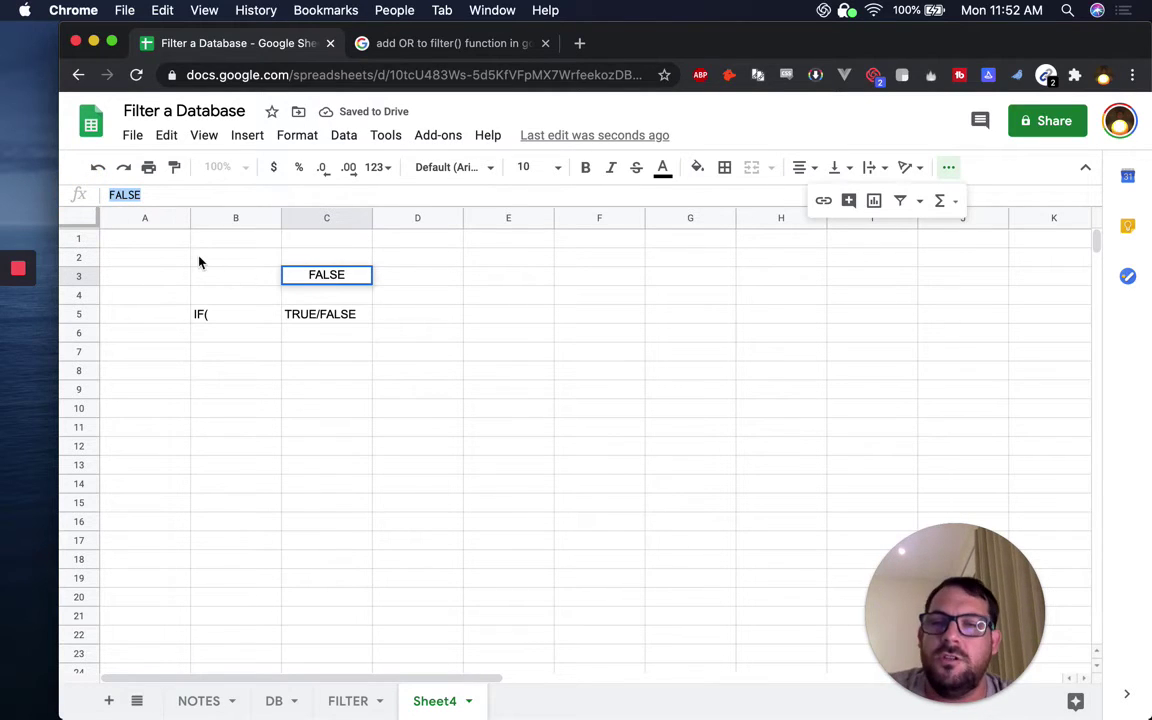
key("Escape")
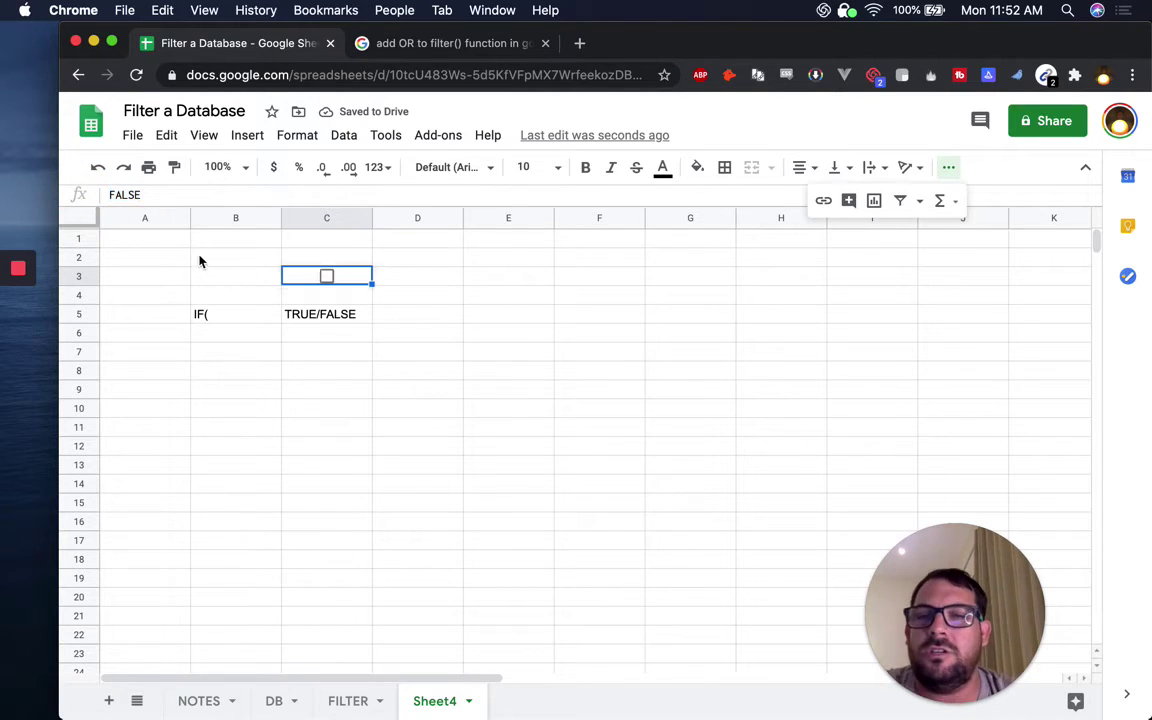
left_click(327, 277)
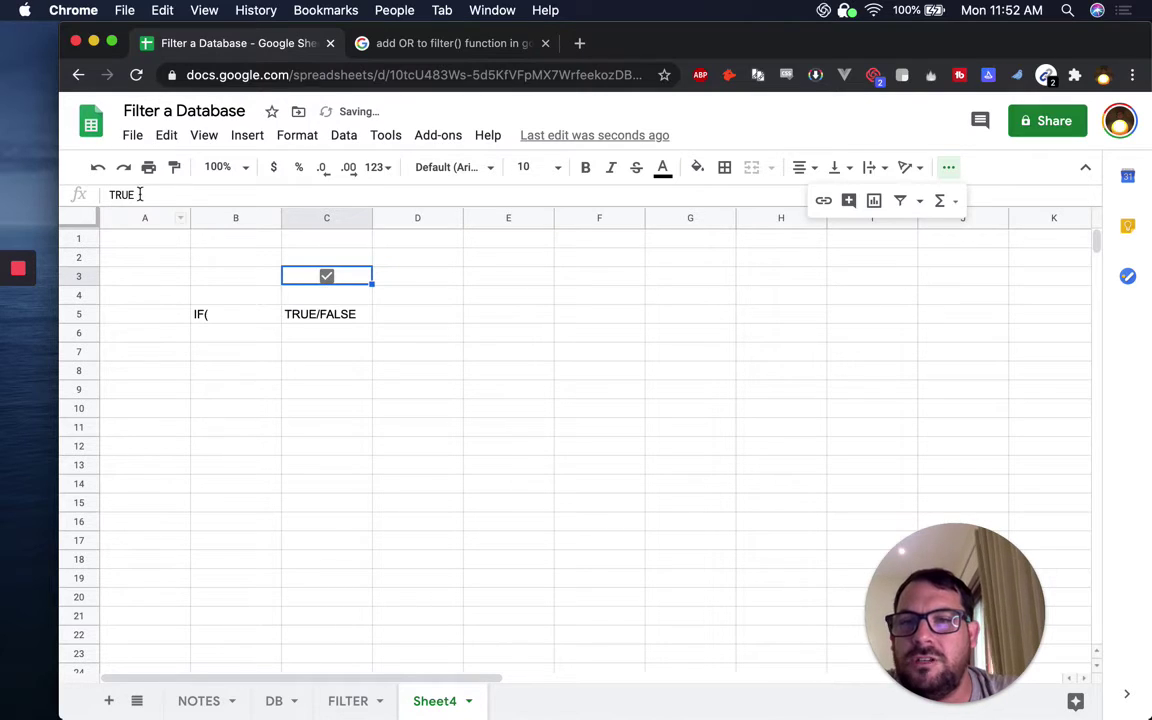
left_click(327, 277)
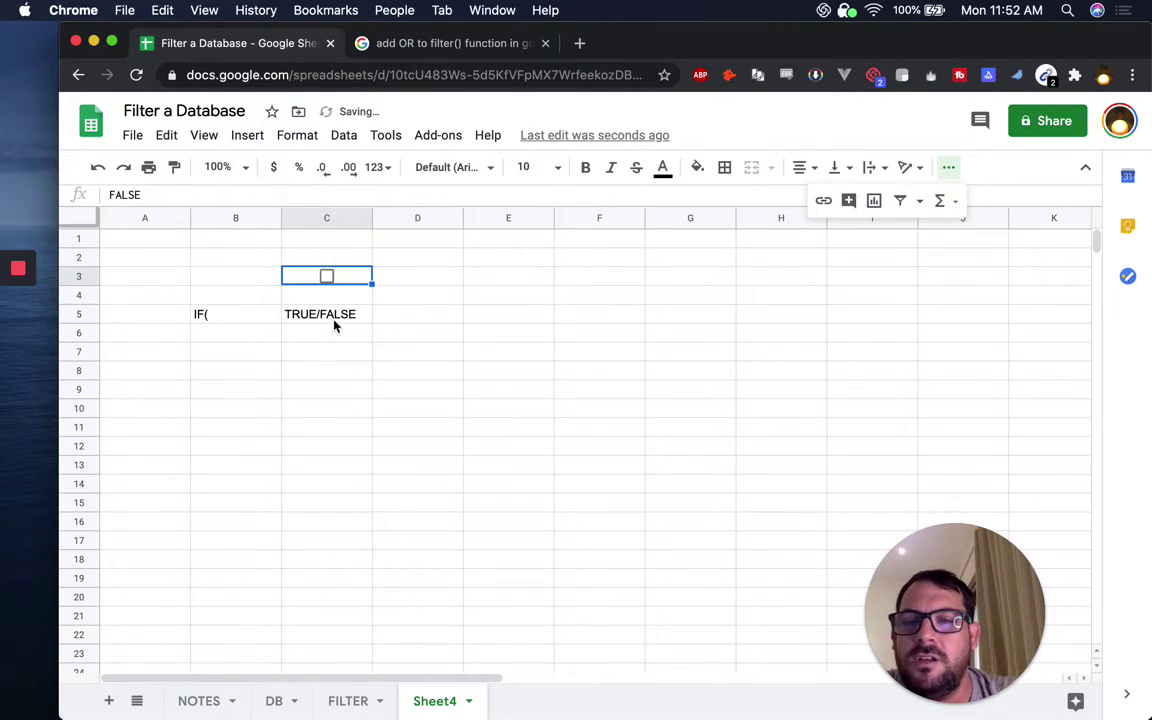
left_click(332, 316)
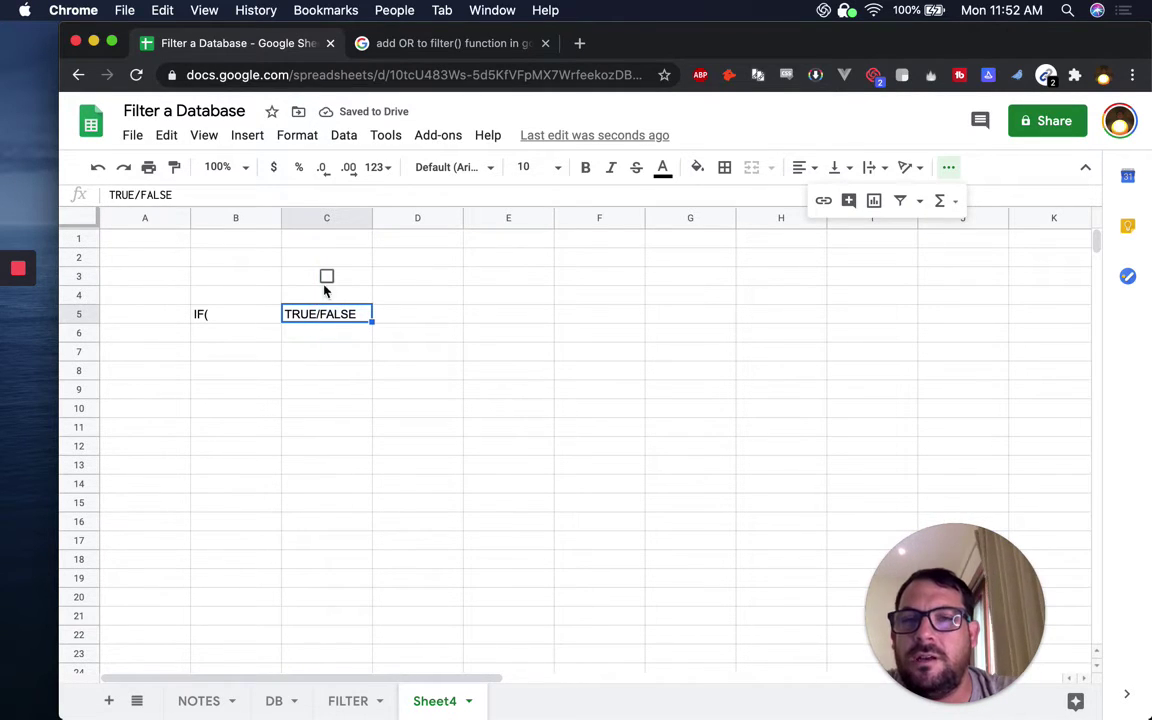
Try the formula =if(C3) in C4 and begin adding a second argument.
left_click(321, 290)
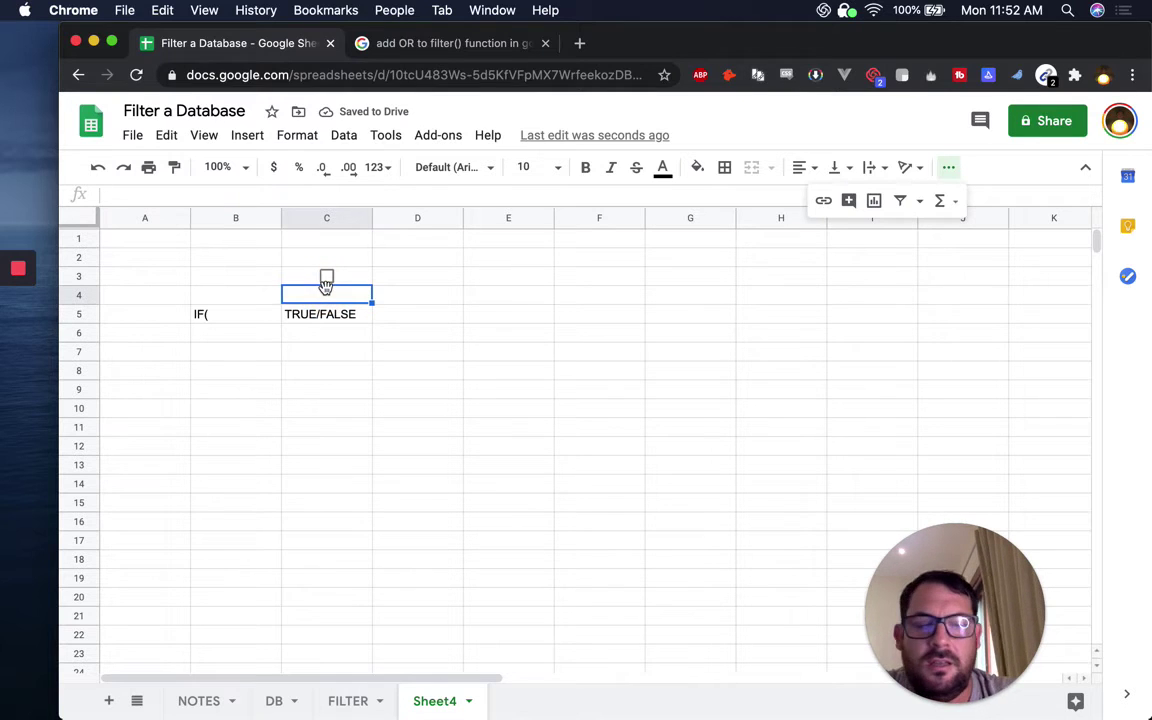
type("=if(C4")
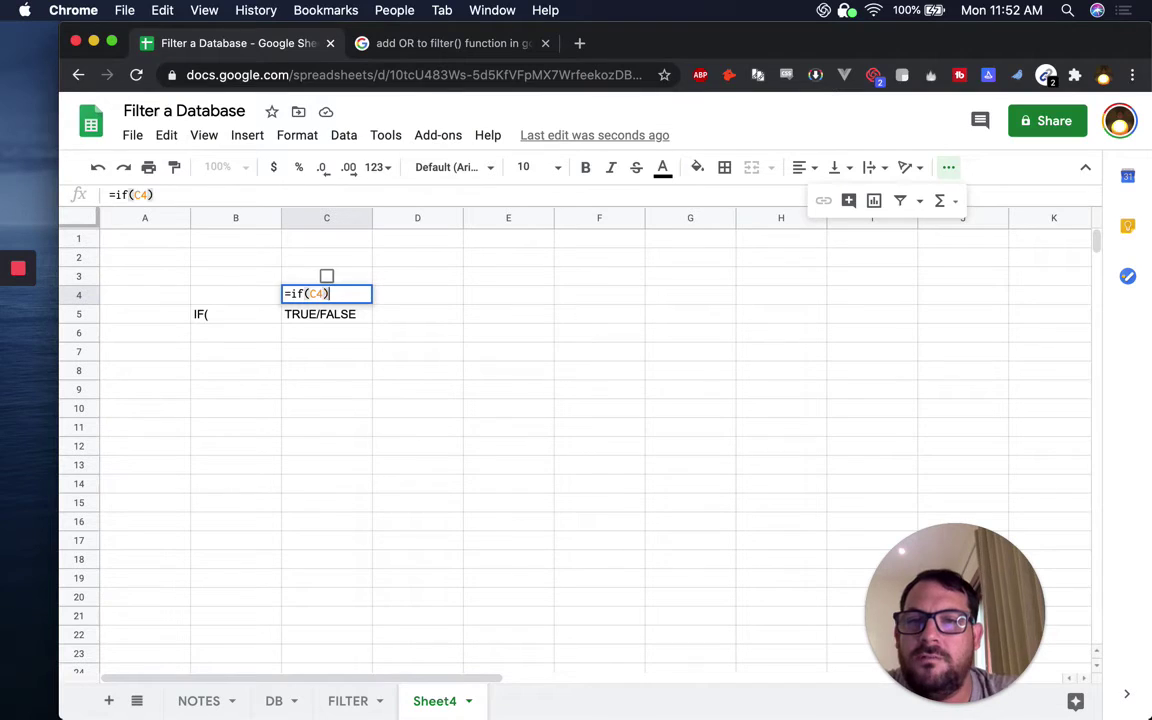
type(")")
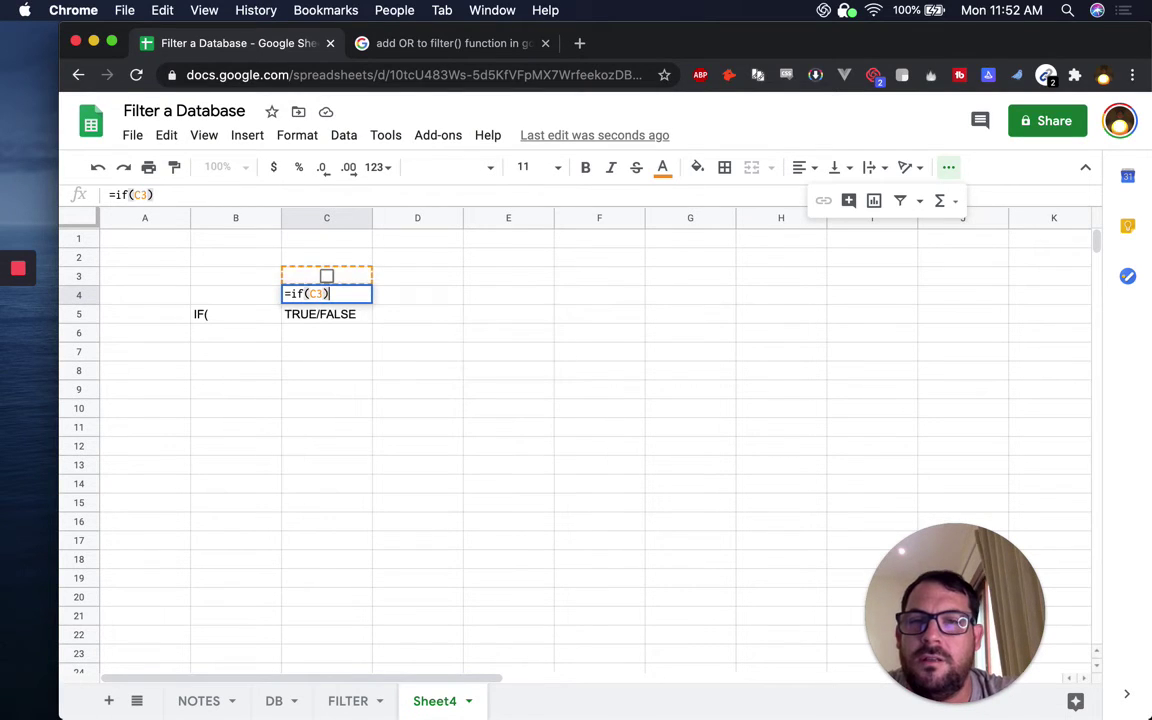
key("Return")
double_click(324, 297)
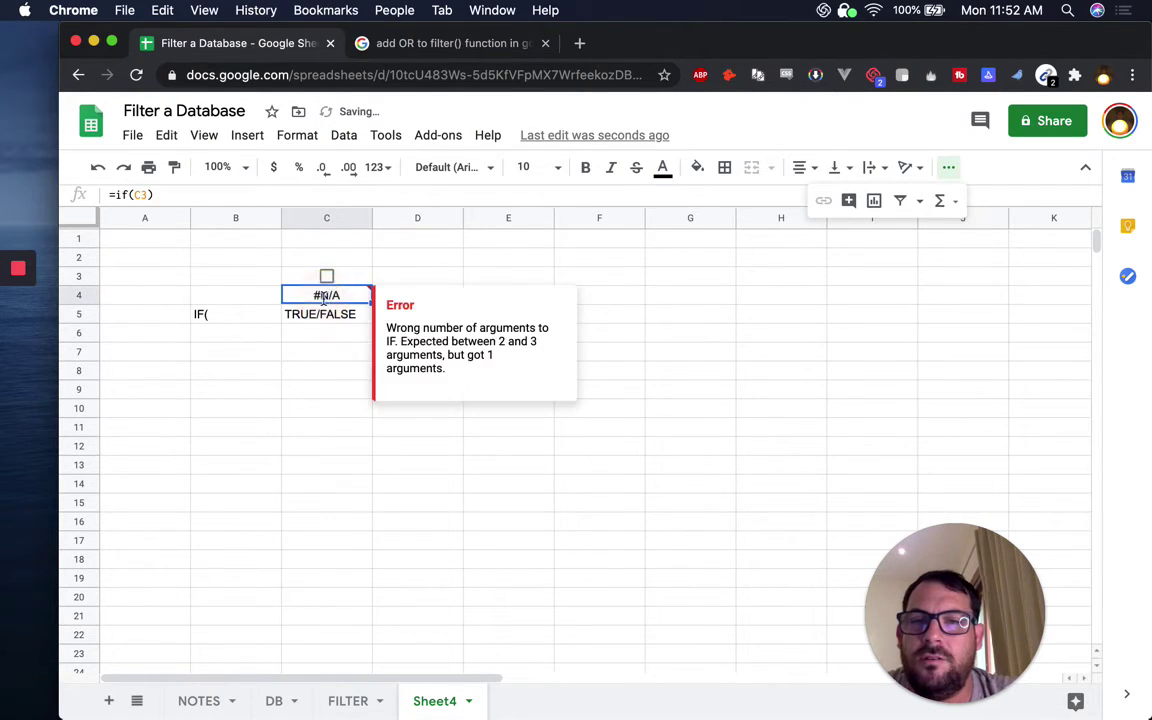
key("Left")
type(",")
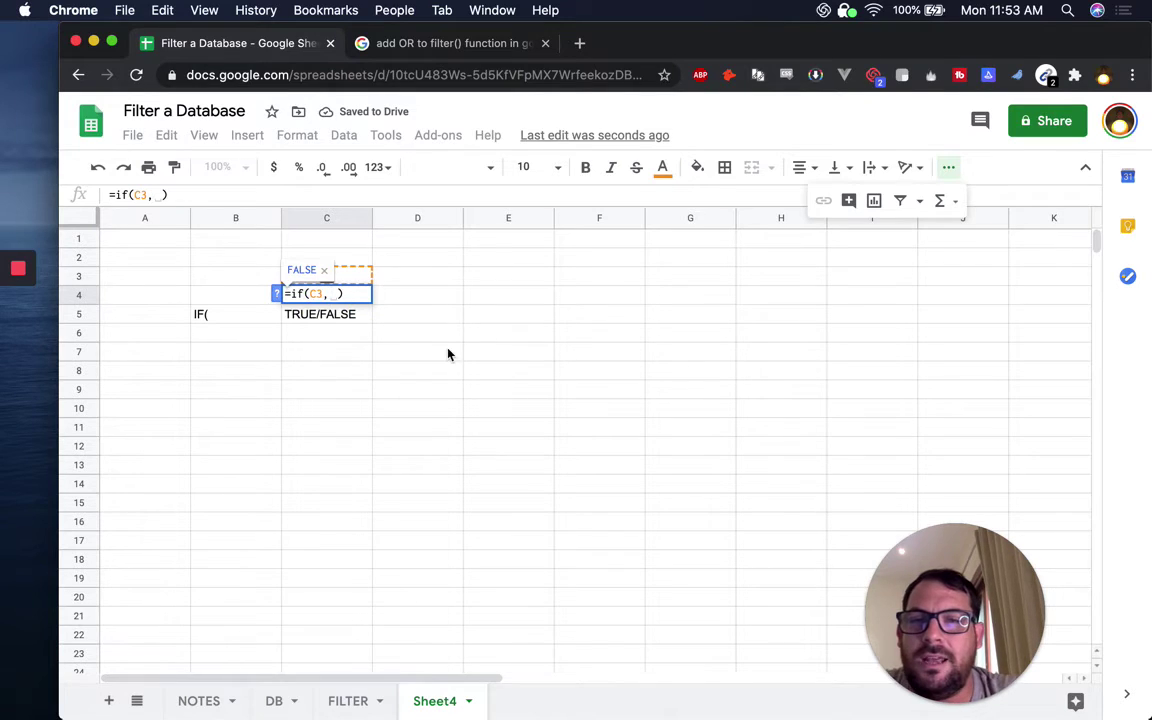
key("Escape")
Enter TRUE in D5 and FALSE in E5 as the headings for the two IF outcomes.
left_click(447, 320)
type("True")
key("Tab")
type("False")
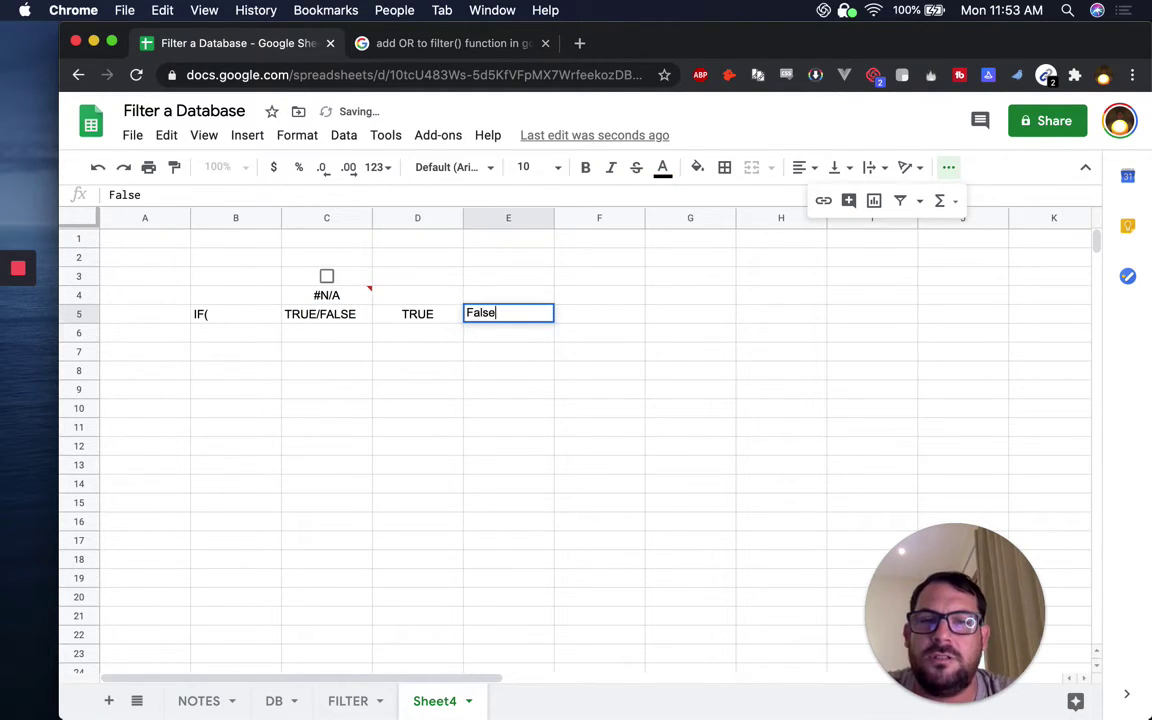
key("Return")
Fill row 6 with checkbox in C6, "checked" in D6 and "unchecked" in E6, including the quotation marks.
key("Left")
type("checkbox")
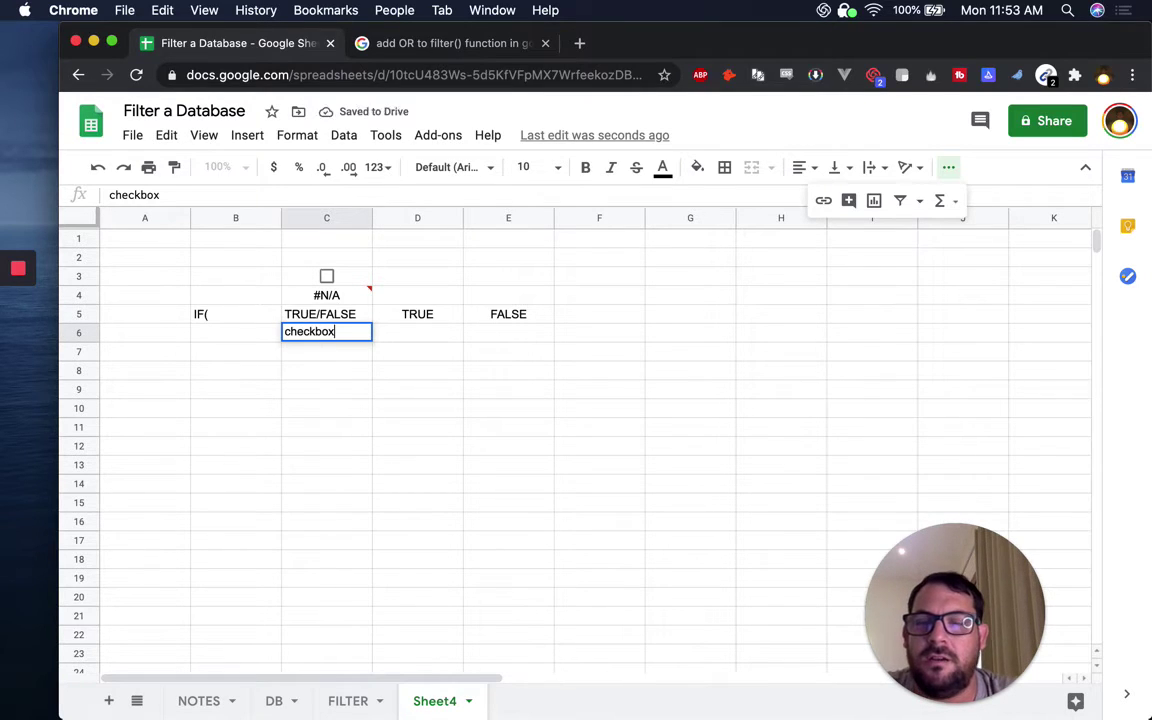
key("Tab")
type("\"checked\"")
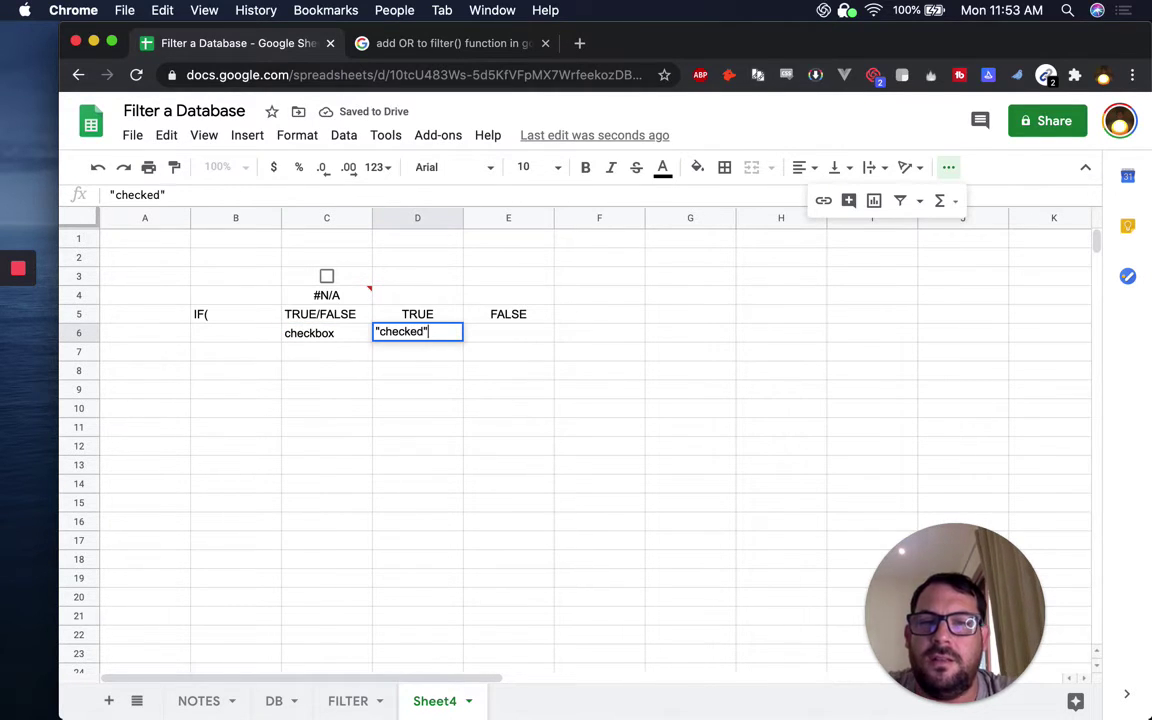
key("Tab")
type("\"not chucke")
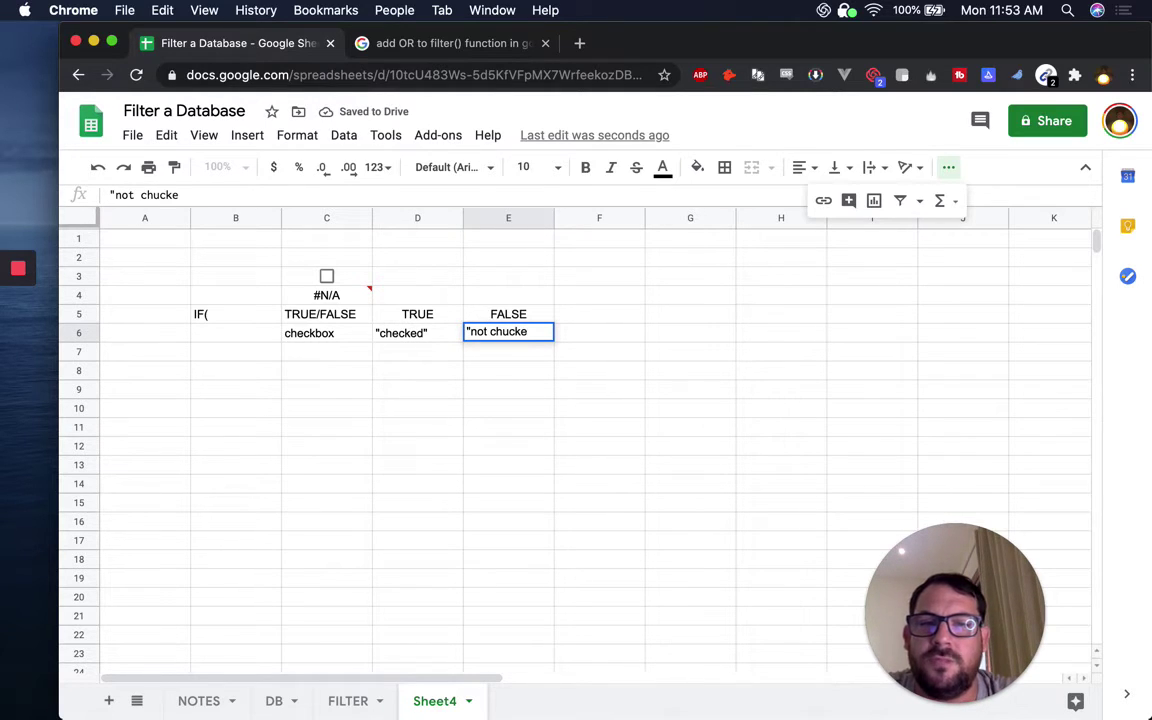
key("BackSpace")
key("BackSpace")
key("BackSpace")
key("BackSpace")
key("BackSpace")
key("BackSpace")
key("BackSpace")
key("BackSpace")
key("BackSpace")
key("BackSpace")
type("unchecke")
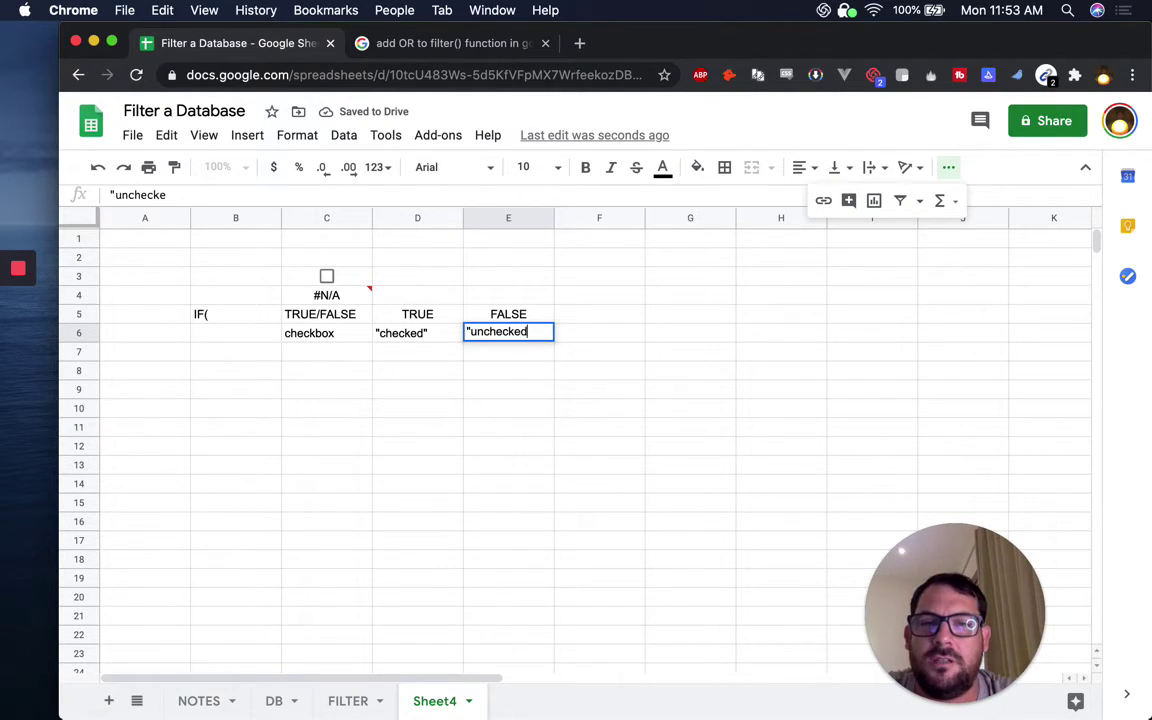
type("d\"")
key("Return")
Replace the formula in C4 with =if(C3,D6,E6).
left_click(322, 293)
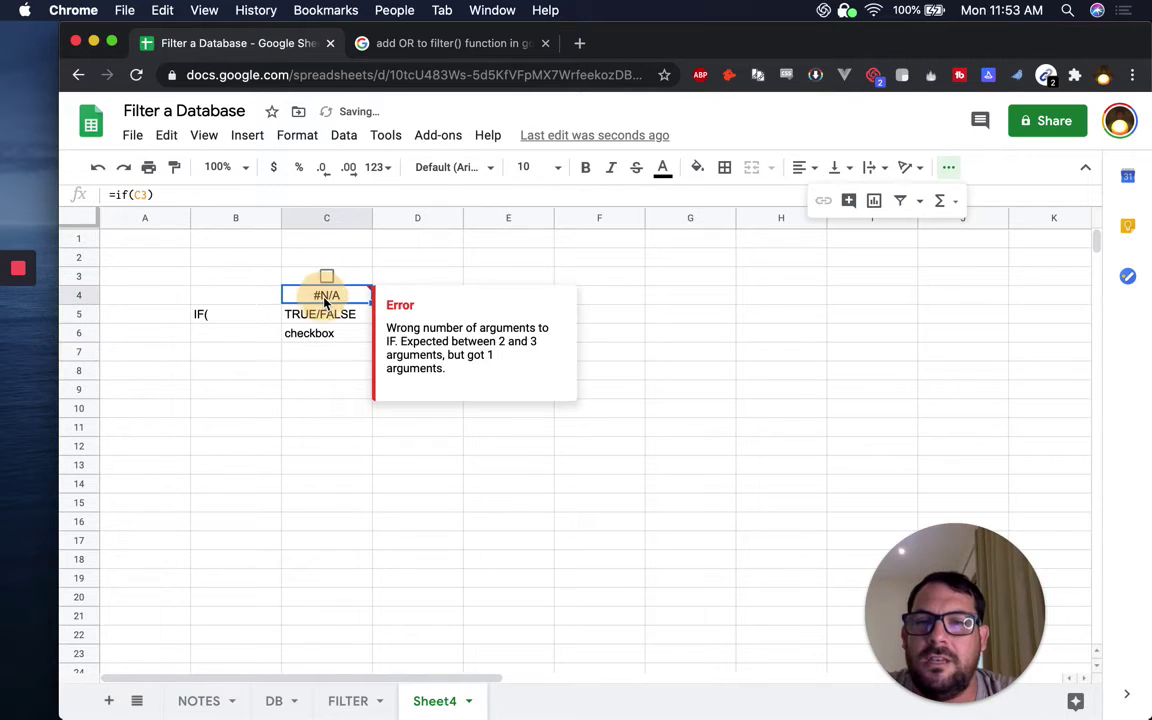
type("=if(C")
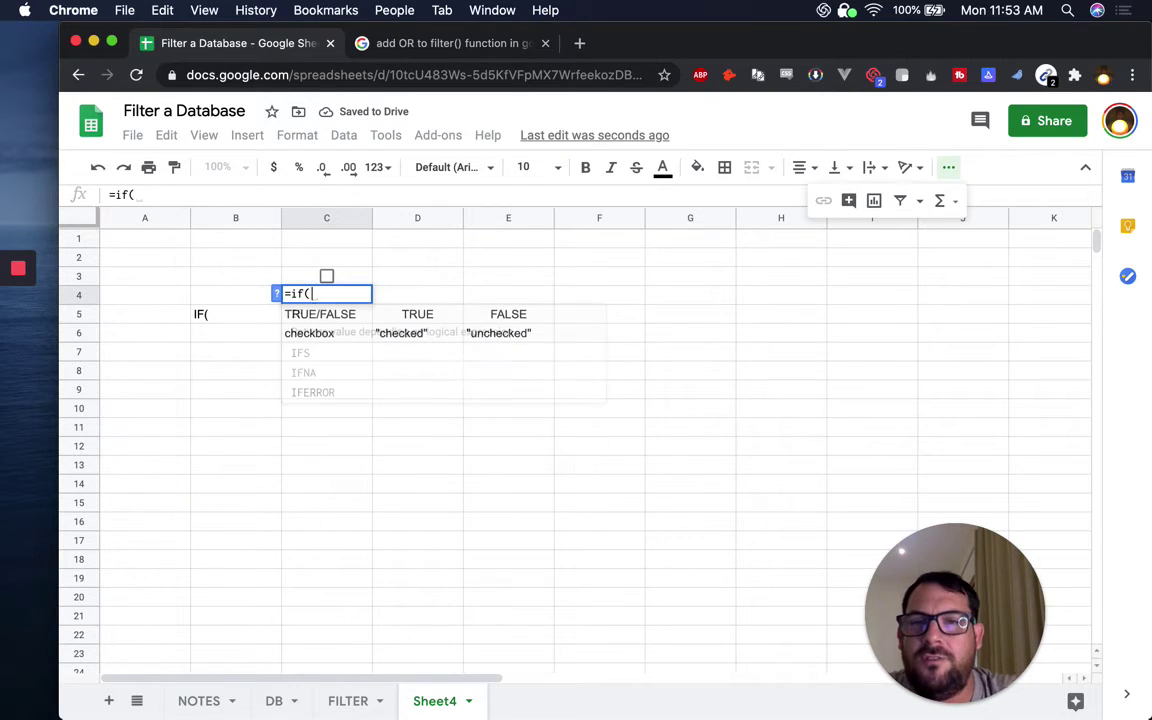
key("BackSpace")
type("B")
key("BackSpace")
type("C3,")
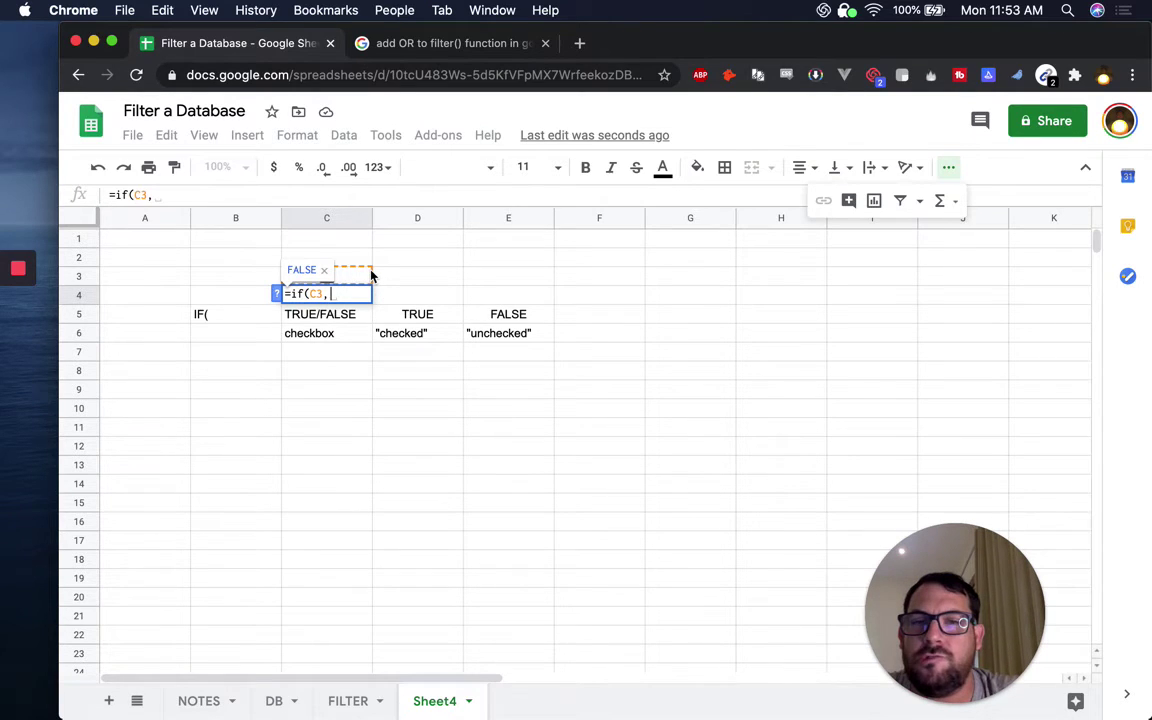
left_click(400, 334)
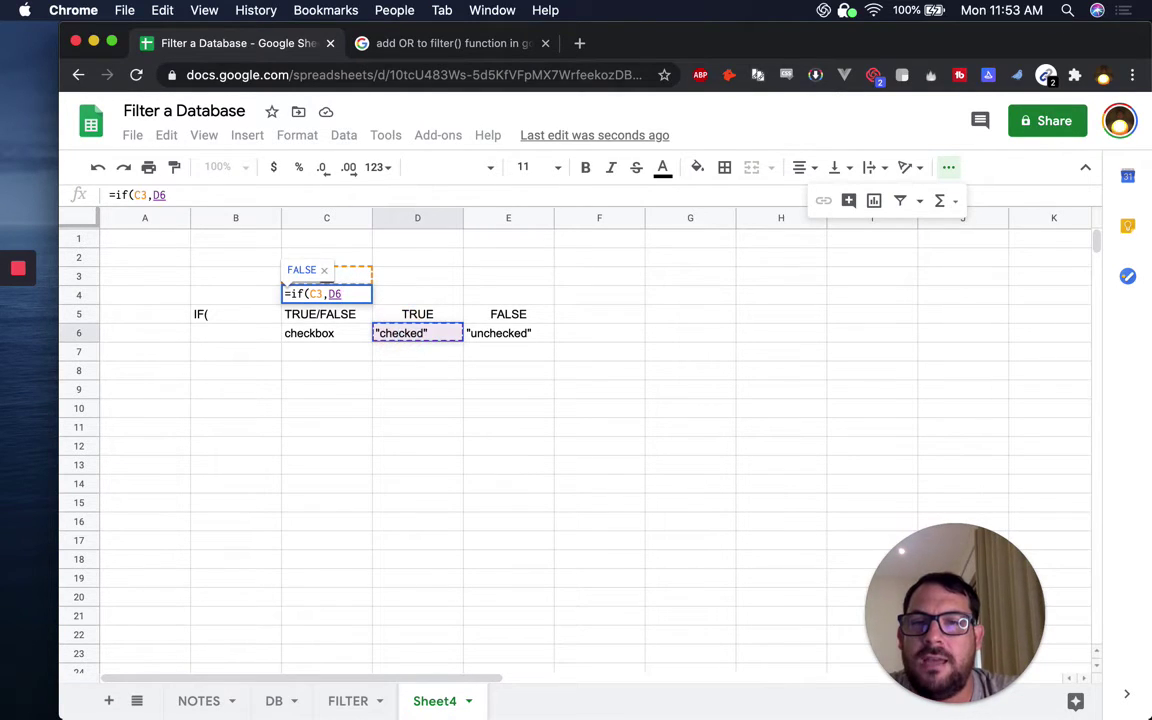
type(",")
left_click(507, 333)
type(")")
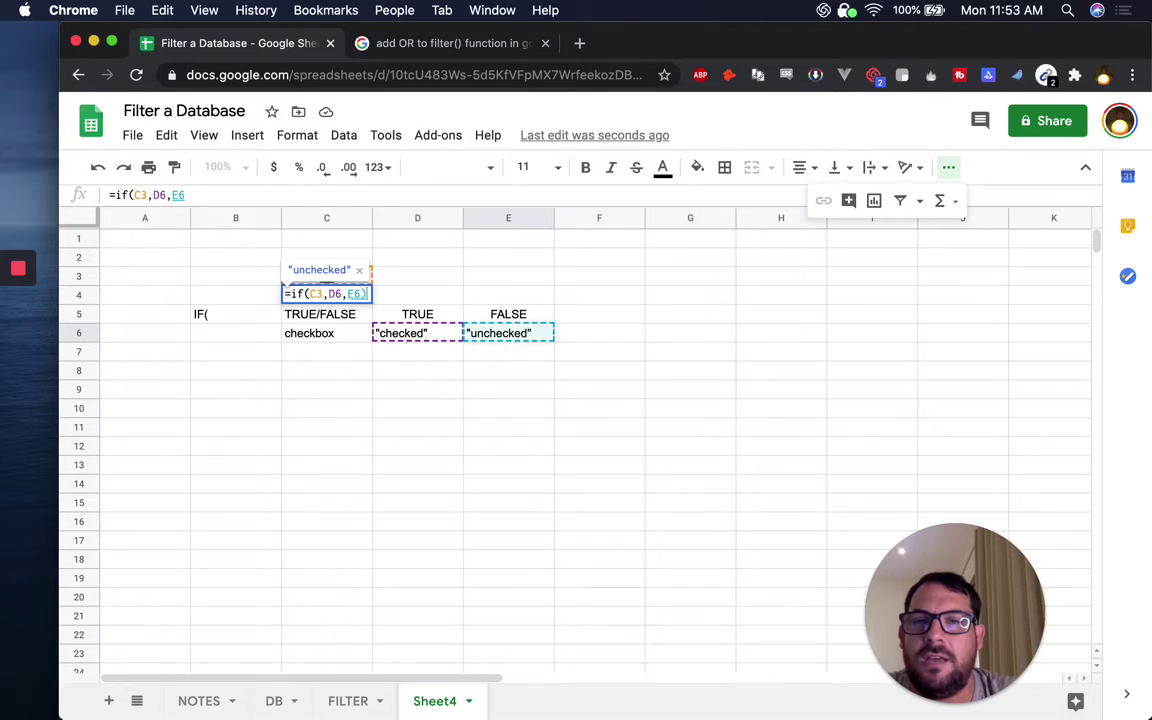
key("Return")
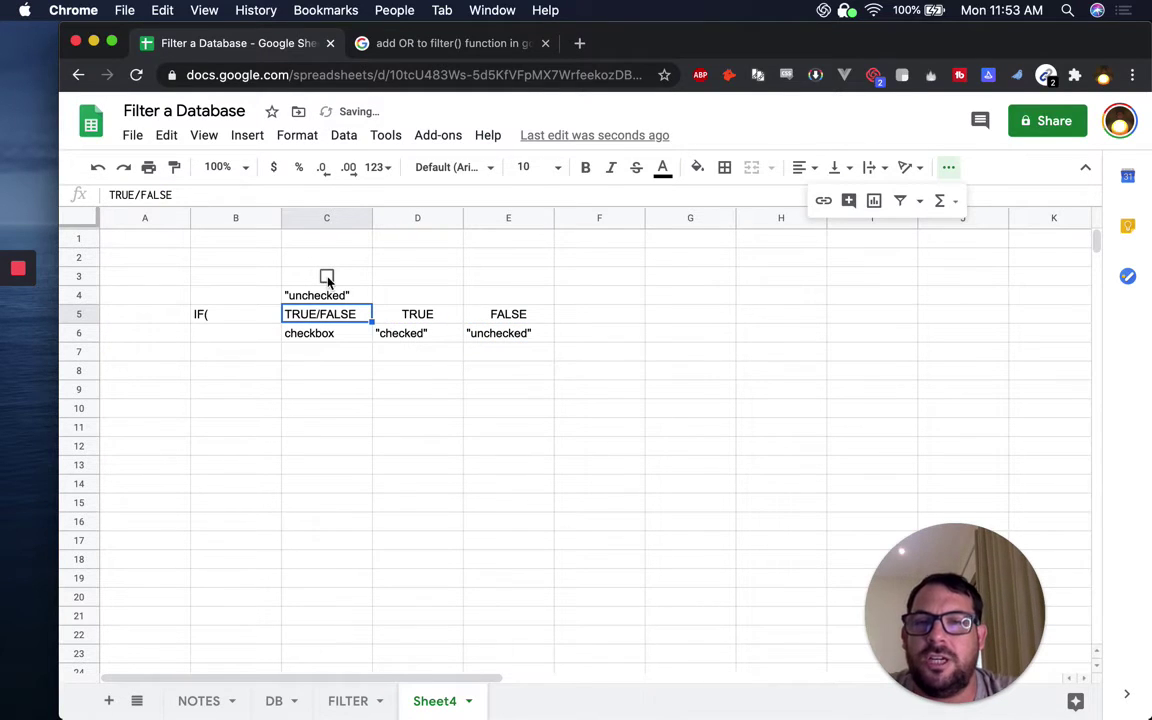
Tick the checkbox in C3 to test the IF formula, comparing its output with the texts in row 6.
left_click(520, 335)
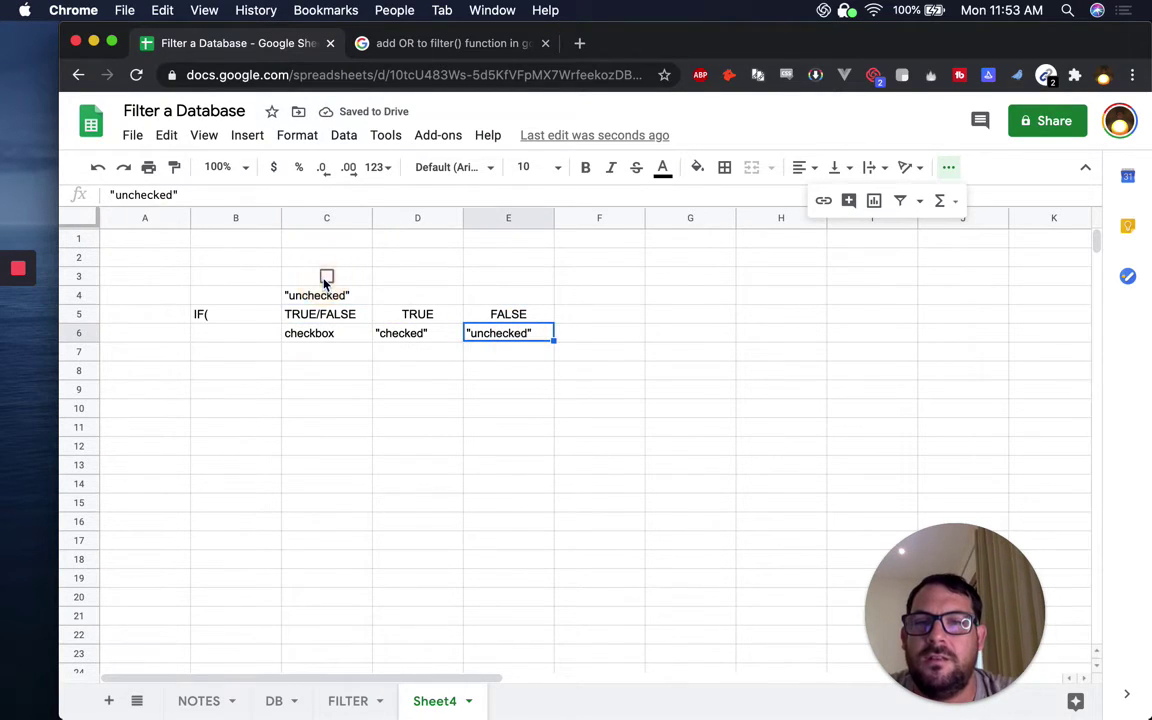
left_click(326, 277)
left_click(429, 331)
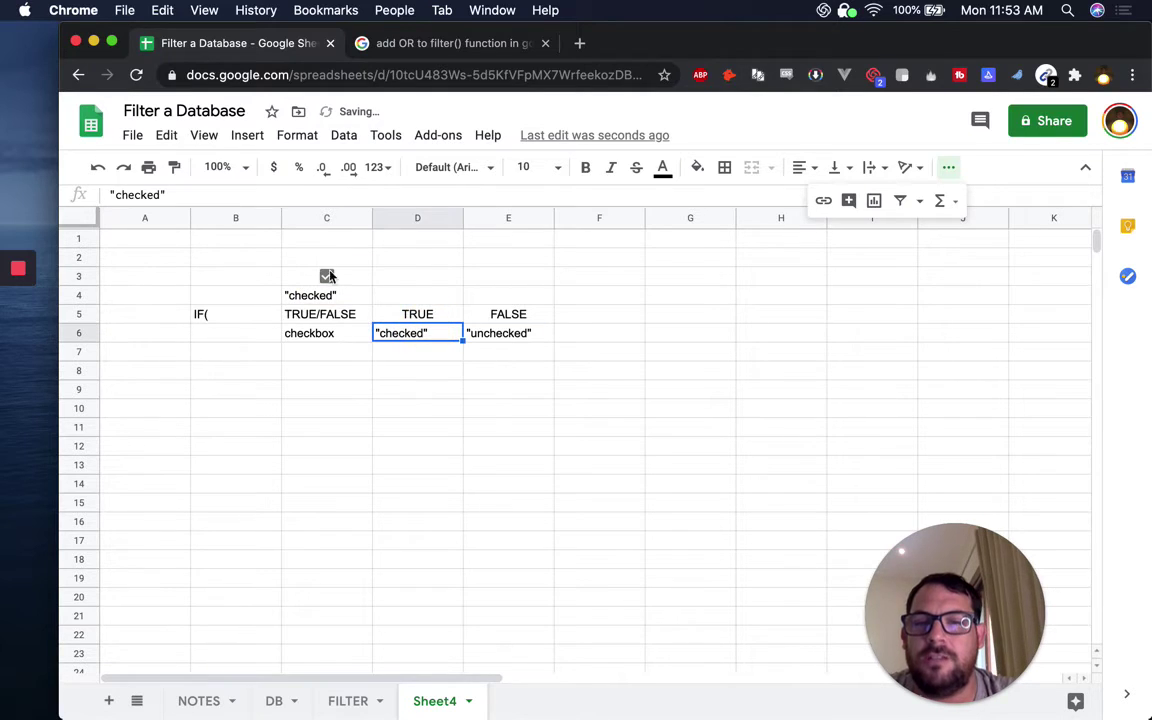
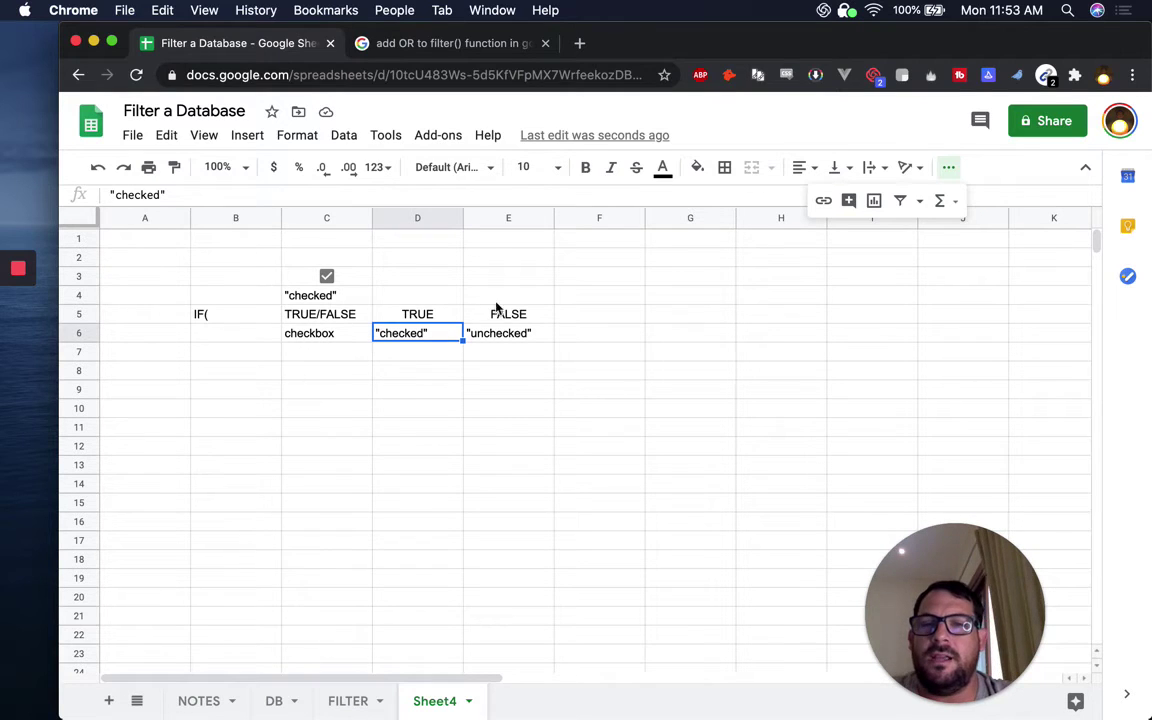
Start a second IF outline in row 8 with IF( in B8 and TRUE/FALSE in C8.
left_click(222, 360)
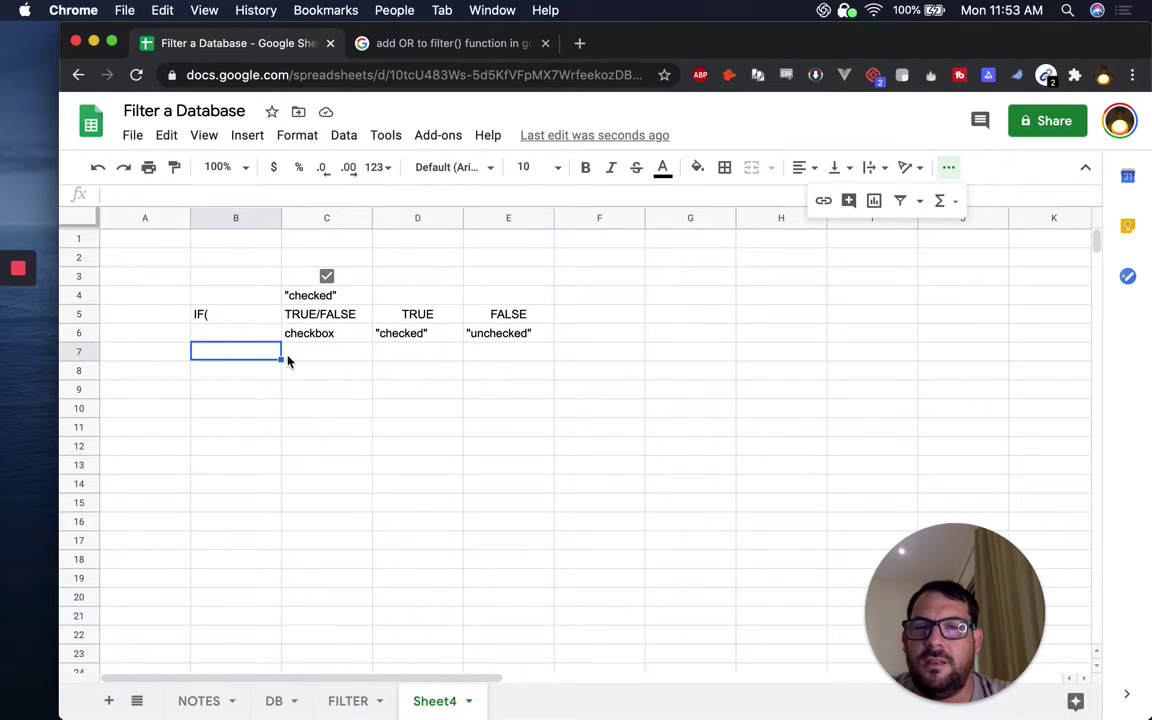
left_click(247, 371)
type("IF(")
key("Tab")
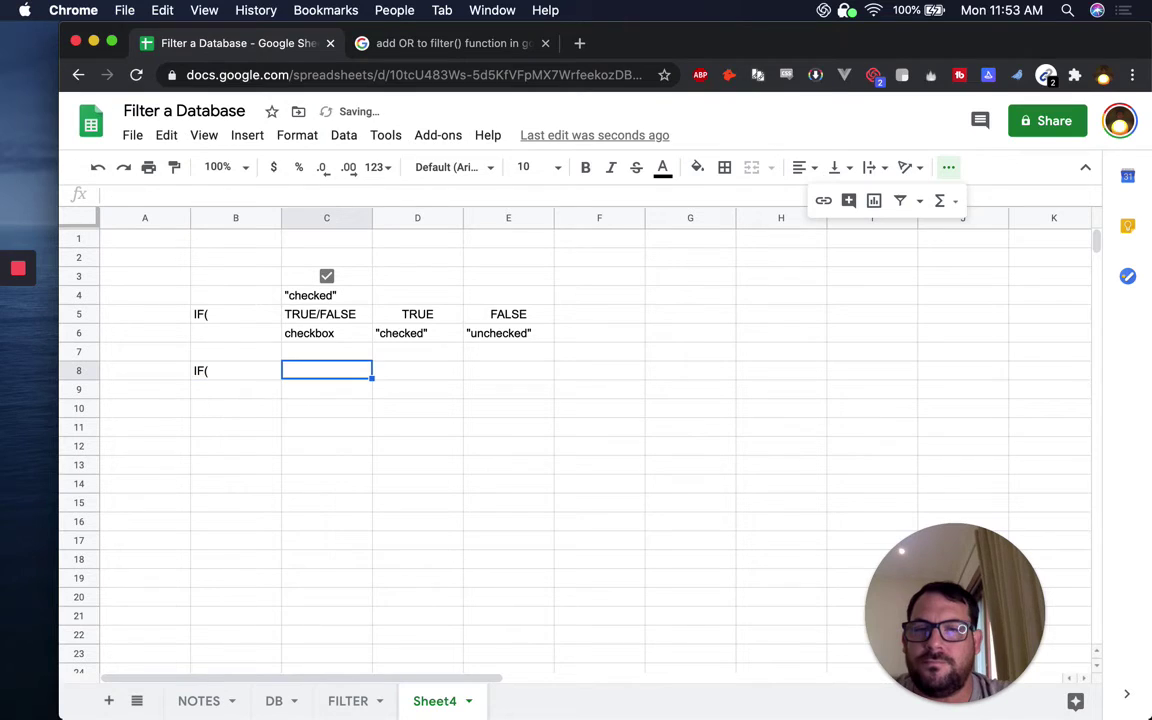
type("TRUE/C")
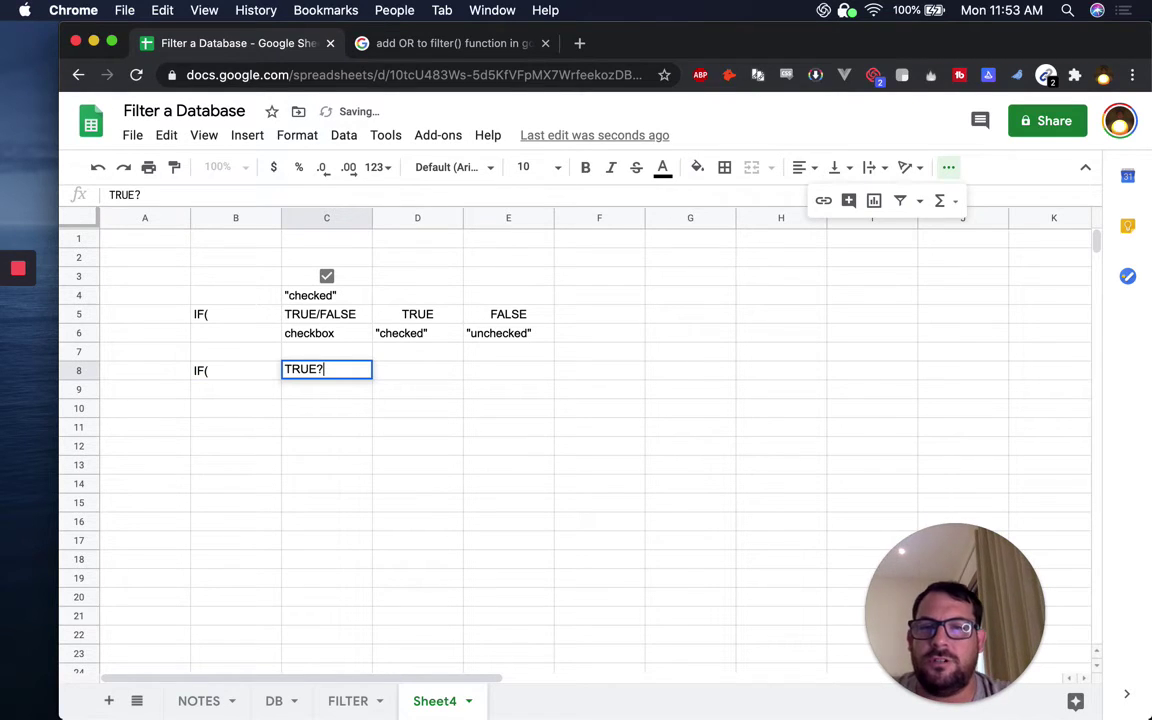
type("HC")
key("BackSpace")
key("BackSpace")
key("BackSpace")
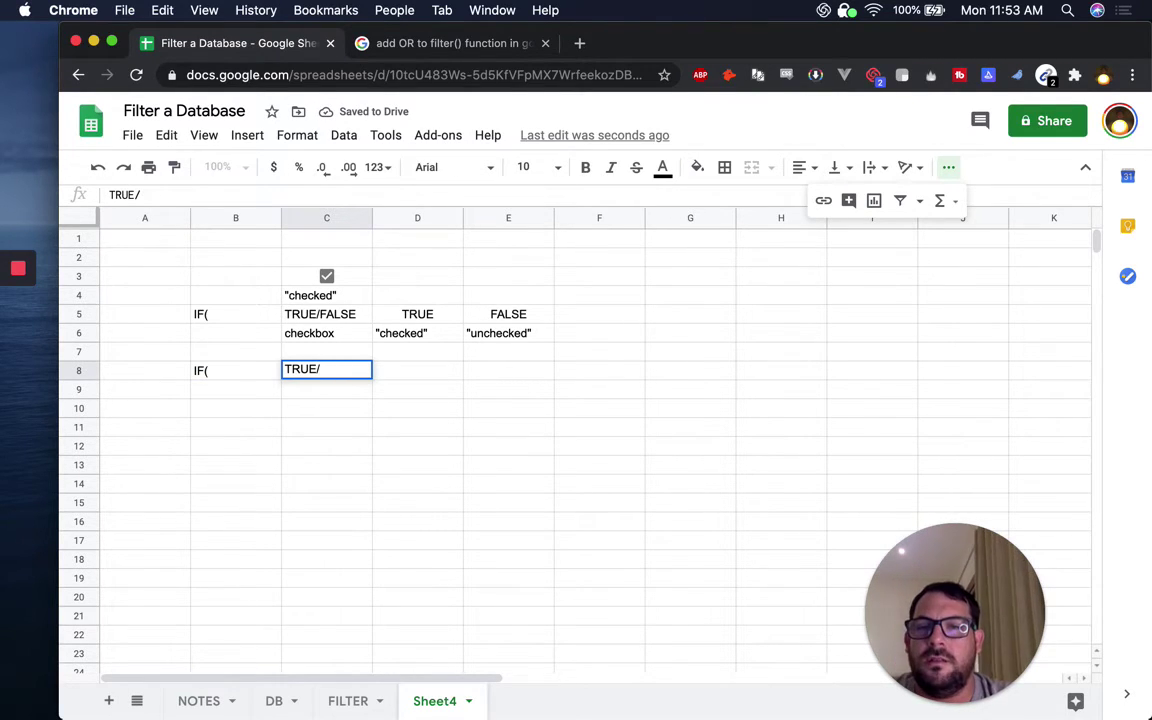
type("FALSE")
key("Tab")
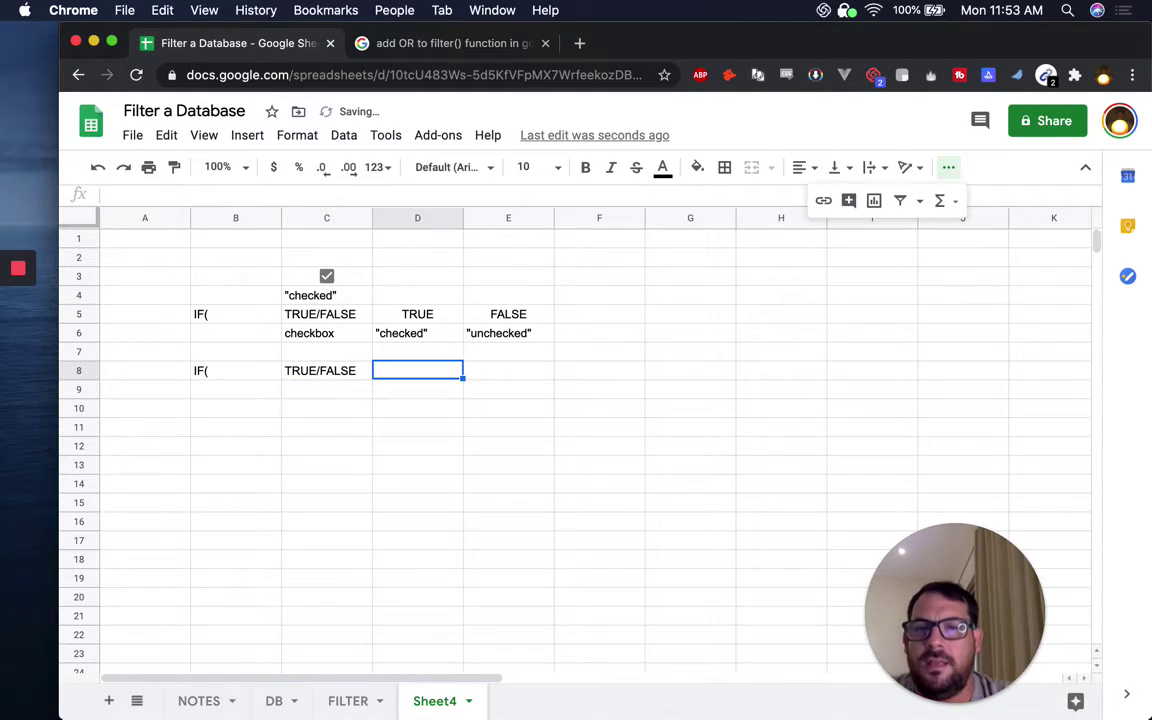
Continue the row 8 outline with a nested IF( in D8 and TRUE/FALSE in E8.
type("IF(")
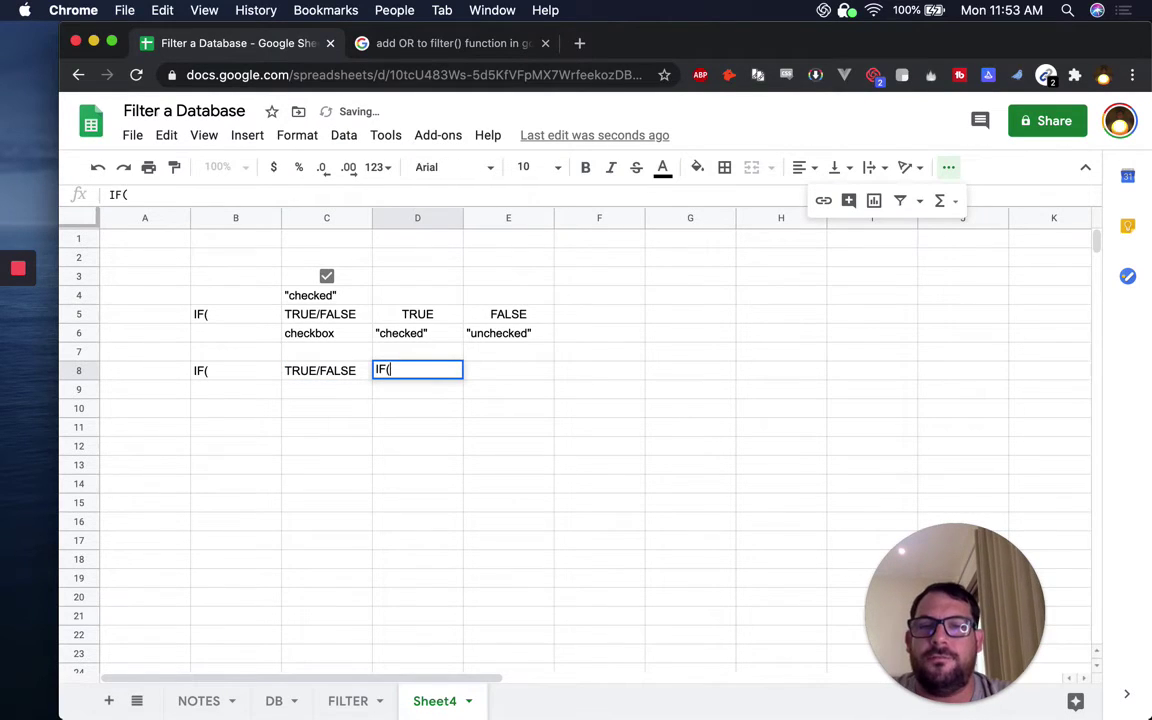
key("Tab")
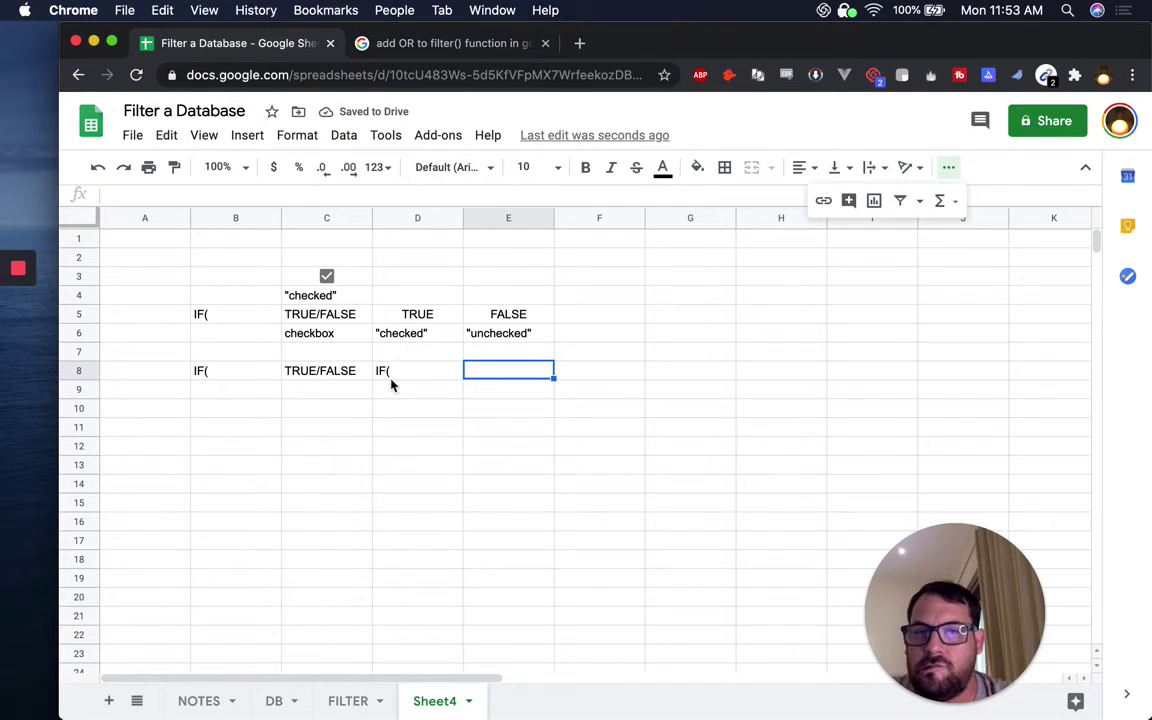
left_click(417, 375)
left_click(486, 375)
type("TURE")
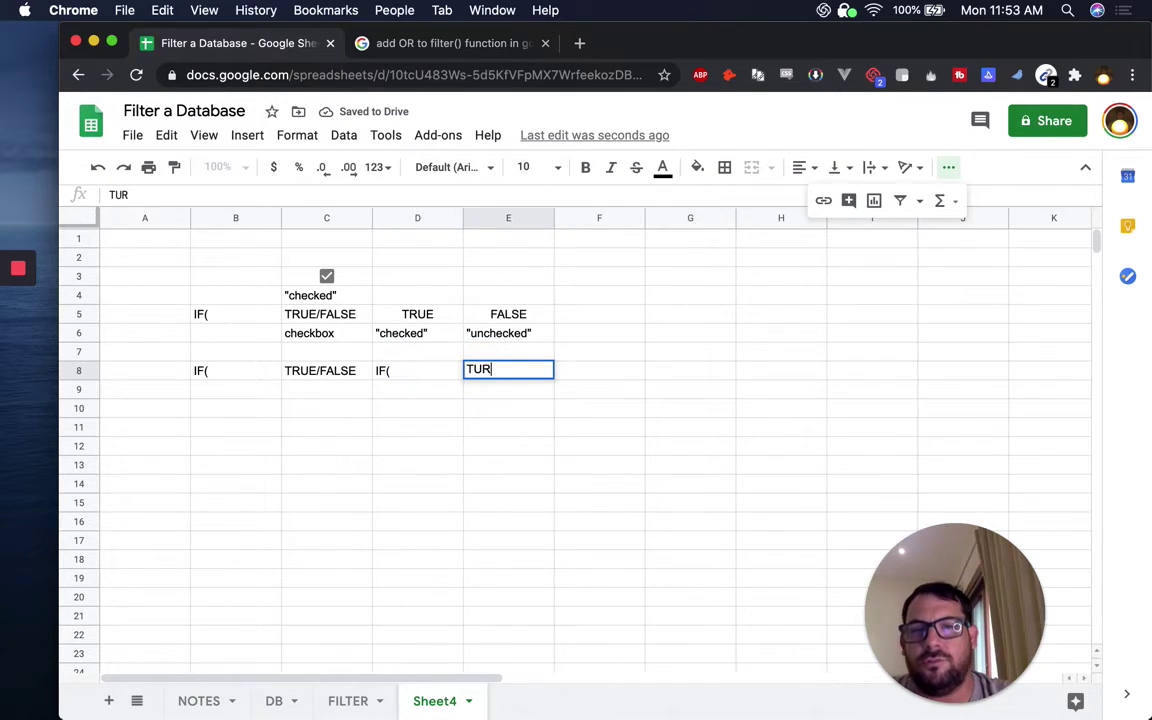
key("BackSpace")
key("BackSpace")
key("BackSpace")
key("BackSpace")
type("TRUE/FALSE")
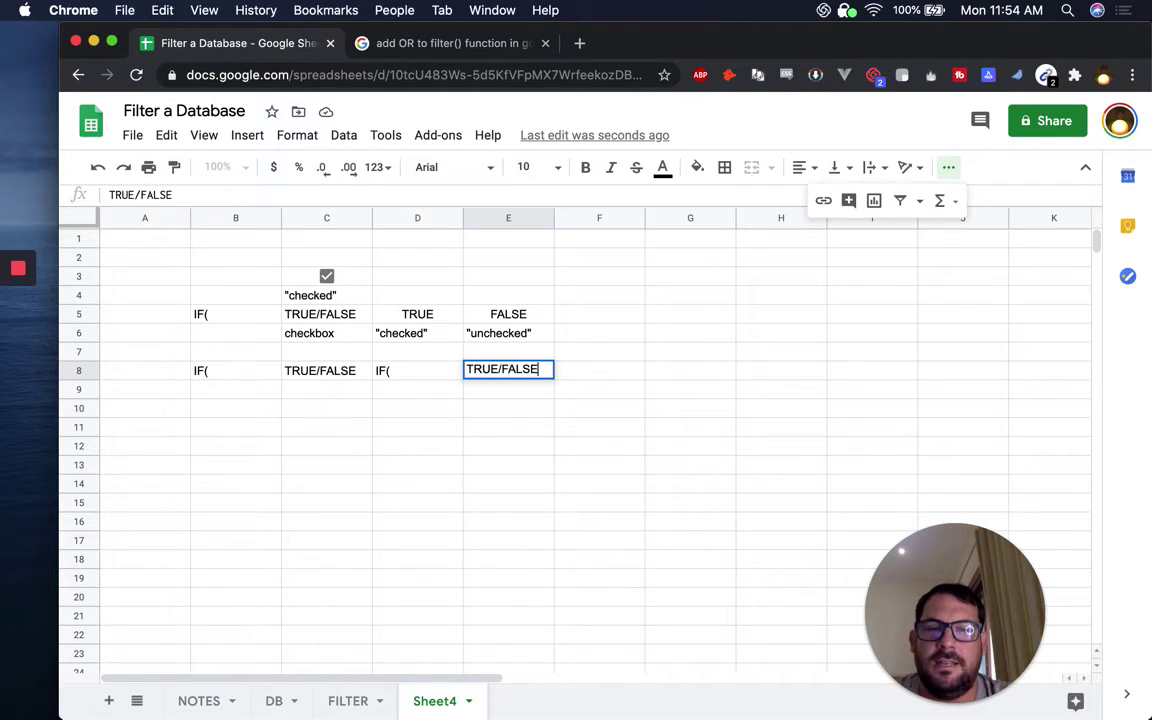
Complete the nested IF outline with TRUE in F8, FALSE in G8 and a closing parenthesis in H8.
key("Tab")
type("TRUE")
key("Tab")
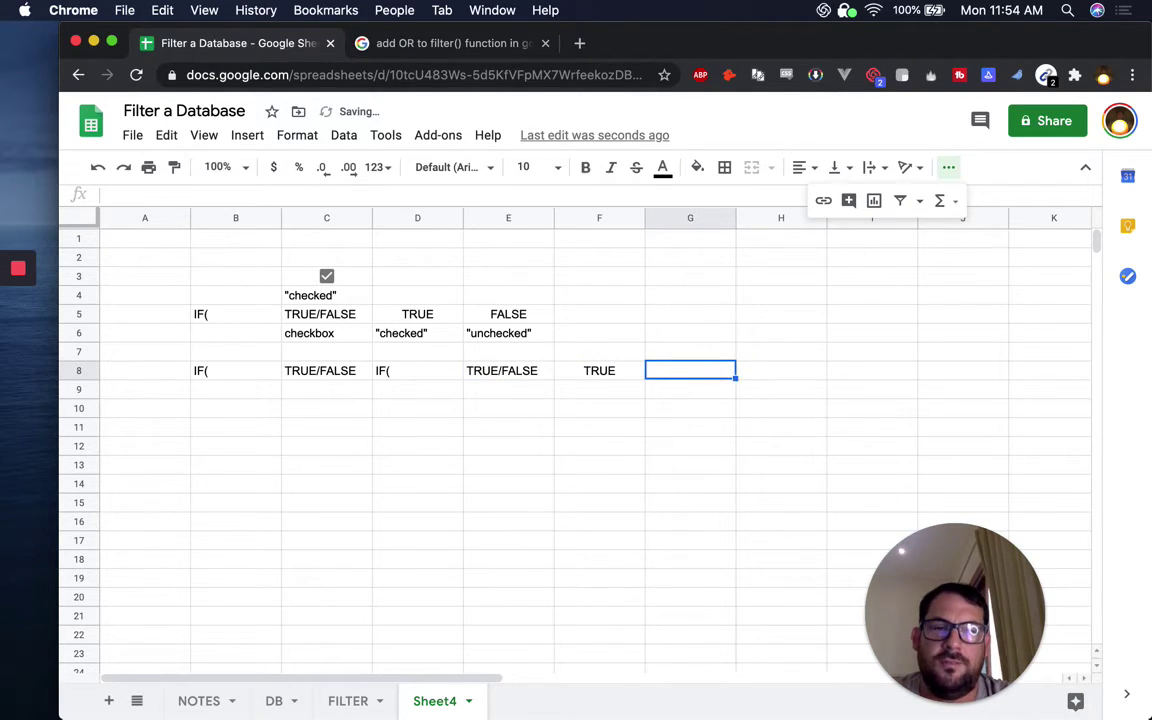
type("FALSE")
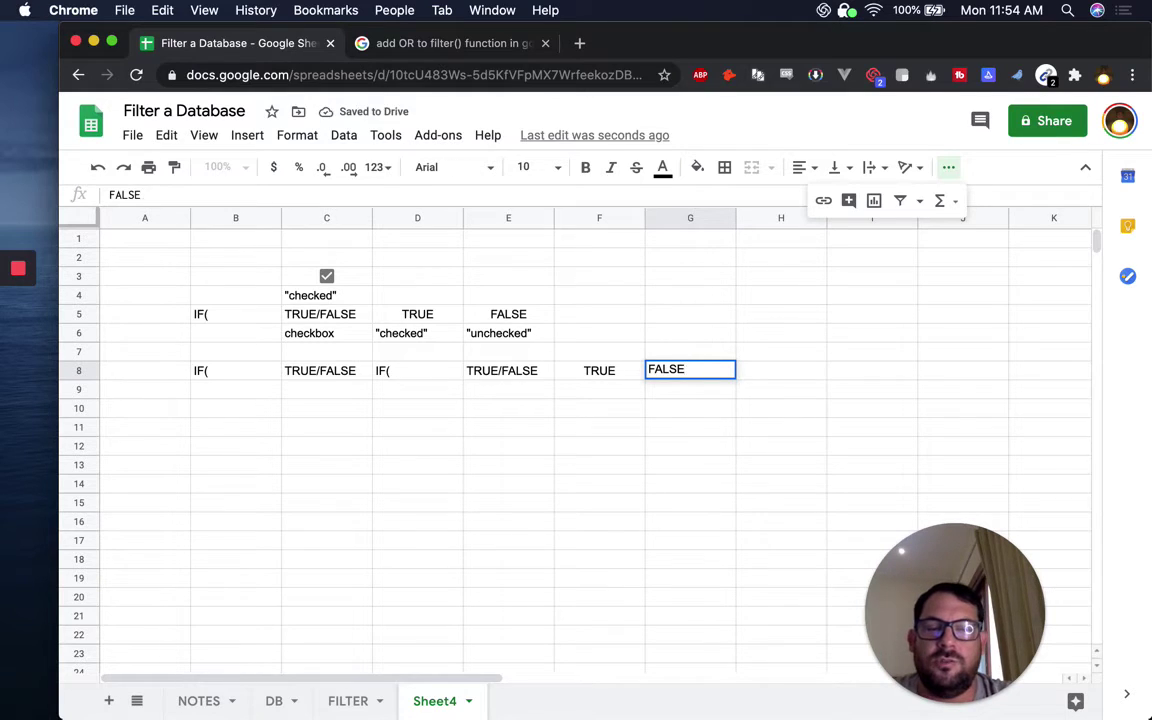
key("Return")
left_click(754, 377)
type(")")
key("Return")
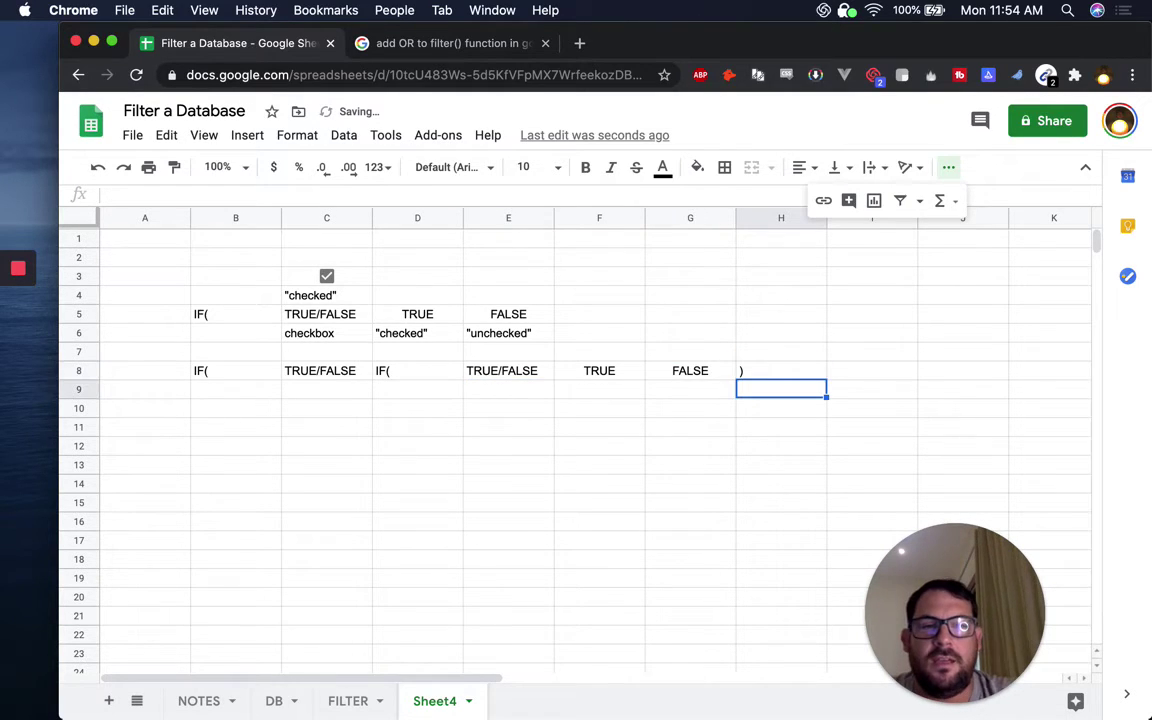
Color the outer IF cells B8:C8 orange and the nested IF cells D8:G8 yellow.
left_click_drag(196, 375, 303, 369)
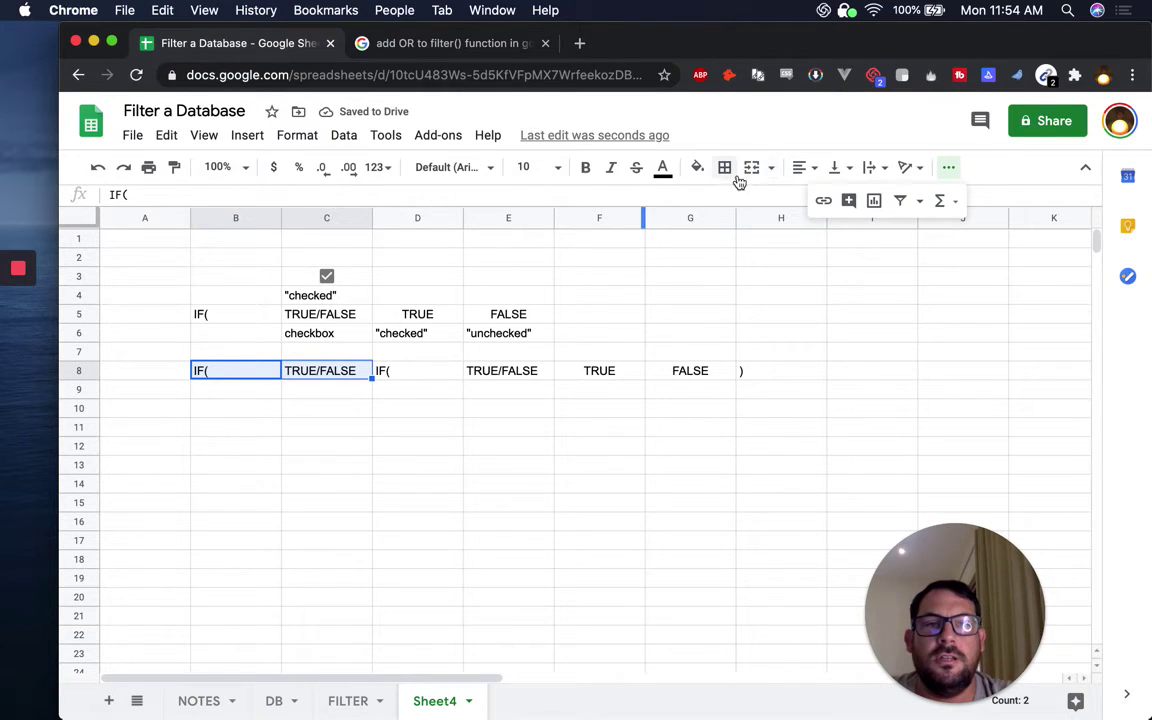
left_click(696, 167)
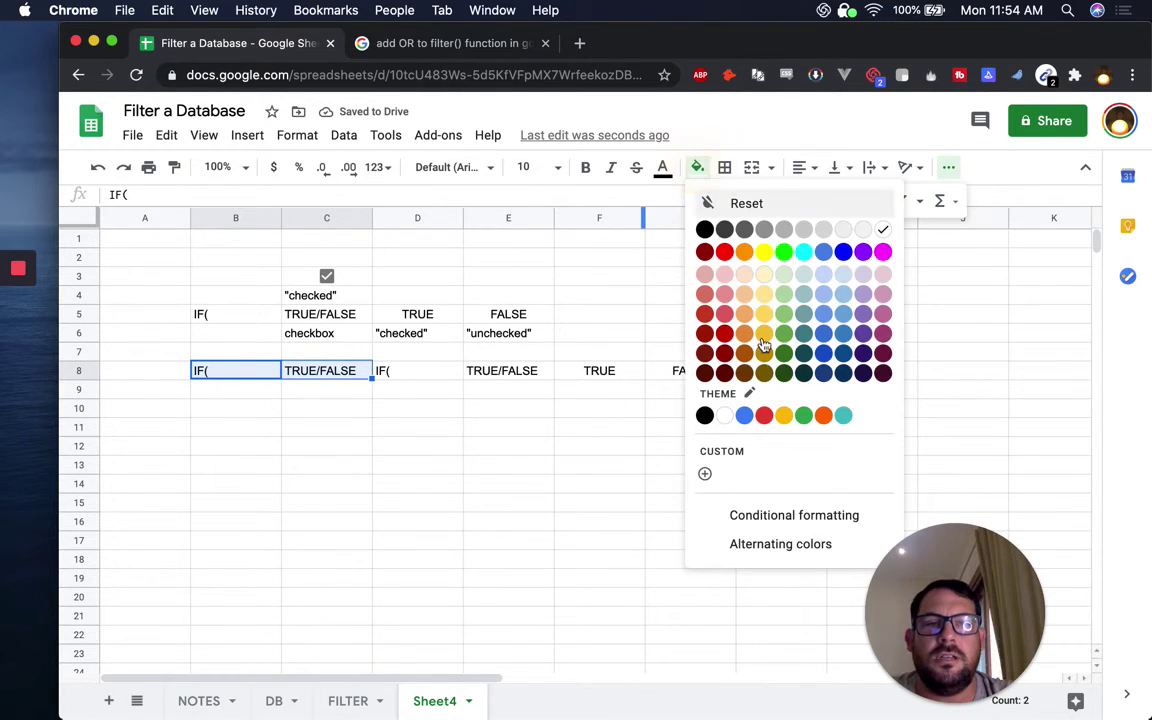
left_click(744, 252)
left_click_drag(411, 378, 645, 374)
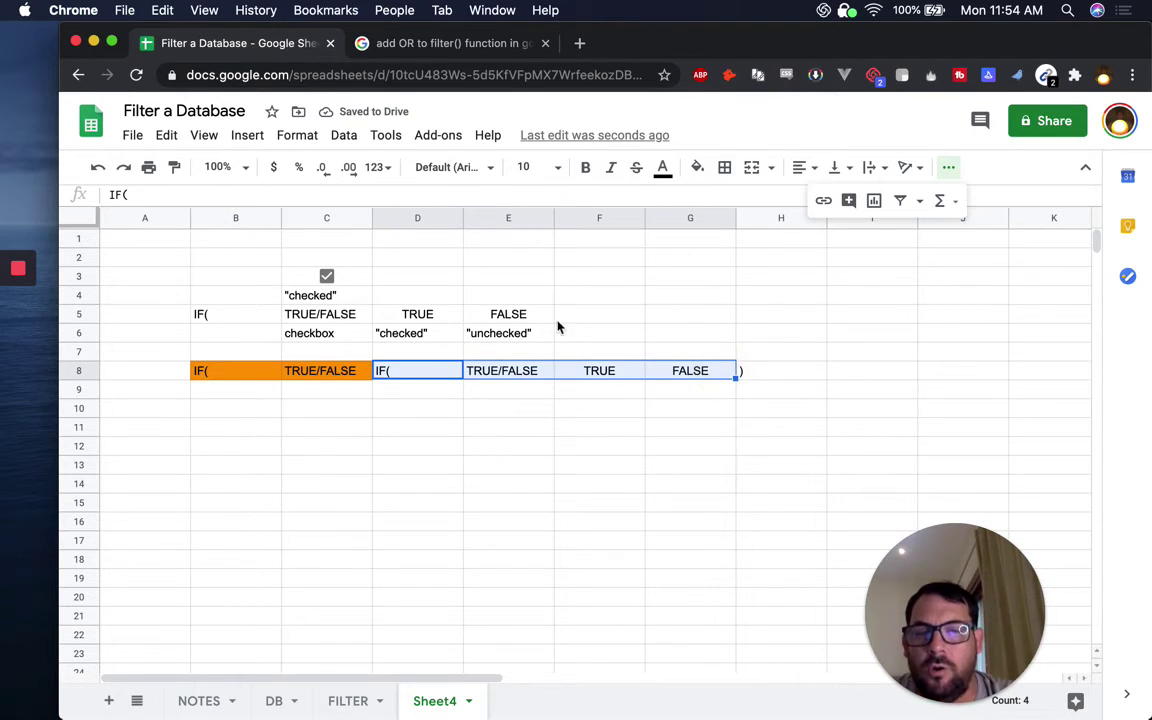
left_click(718, 168)
left_click(699, 167)
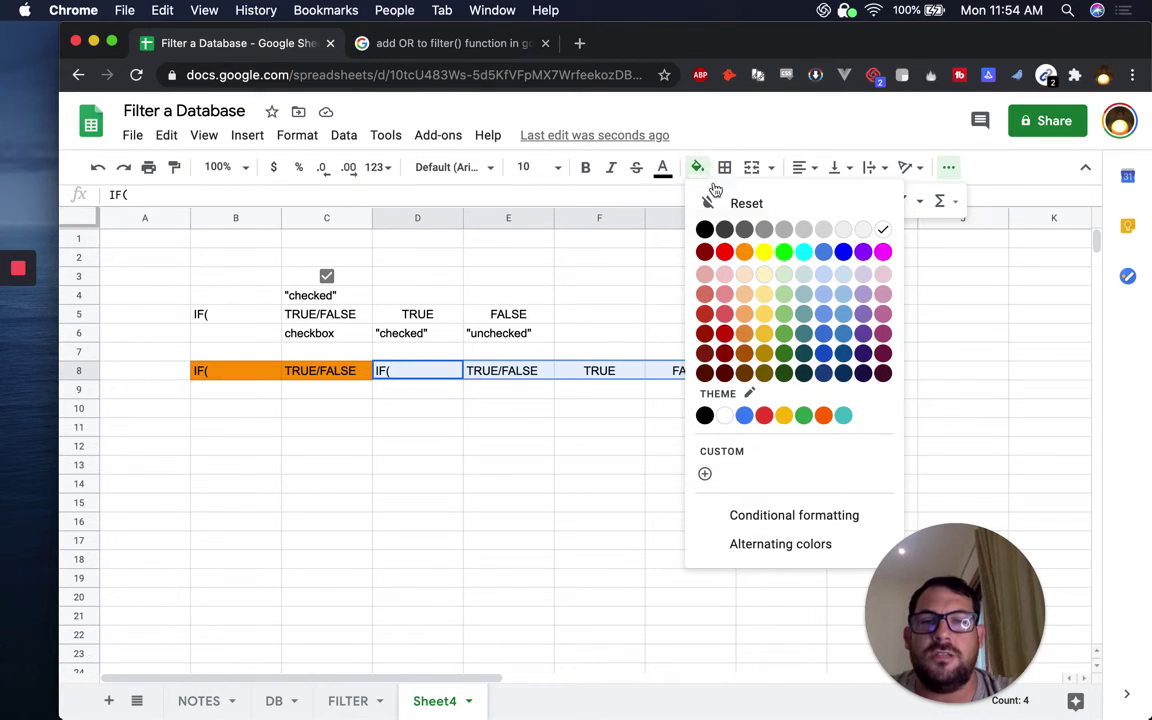
left_click(764, 252)
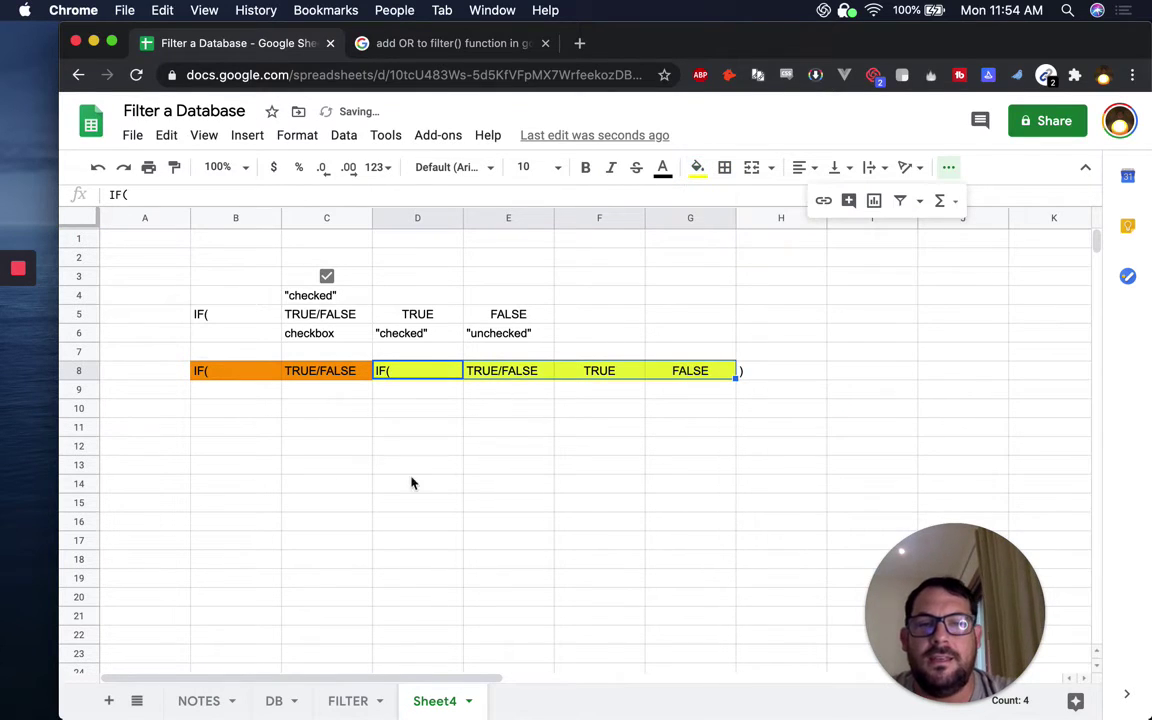
left_click(245, 430)
type("Orang")
key("Tab")
type("Tru")
key("Escape")
key("Left")
key("BackSpace")
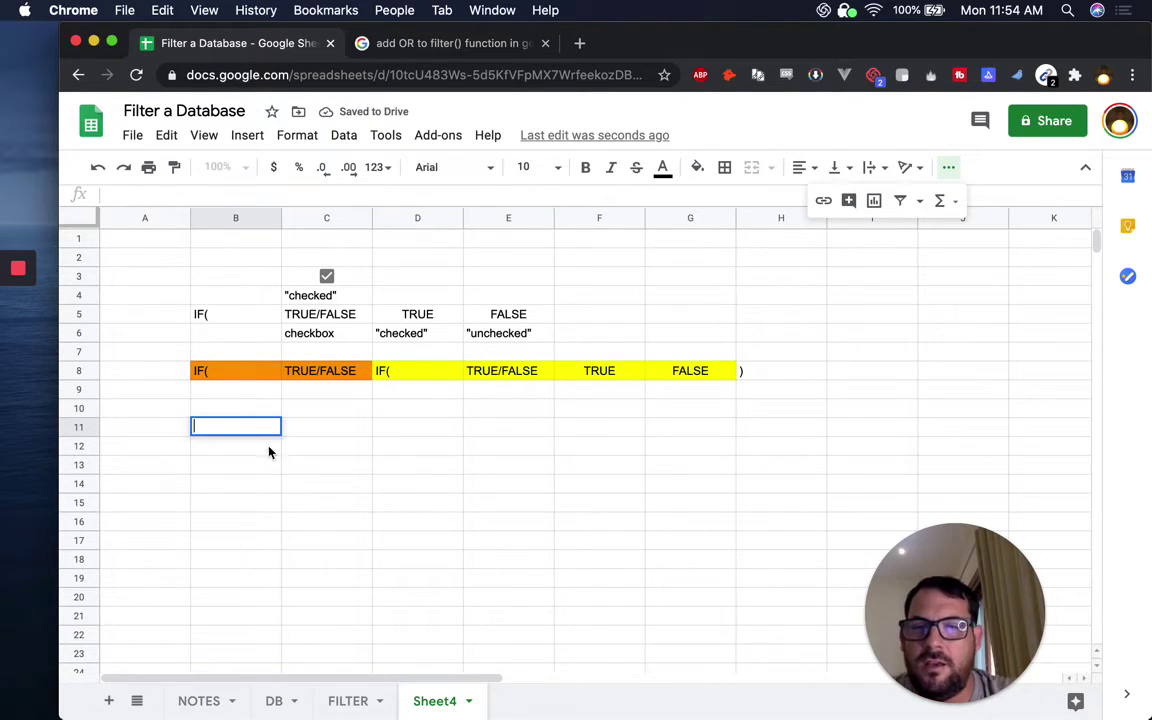
key("BackSpace")
key("BackSpace")
key("BackSpace")
key("Escape")
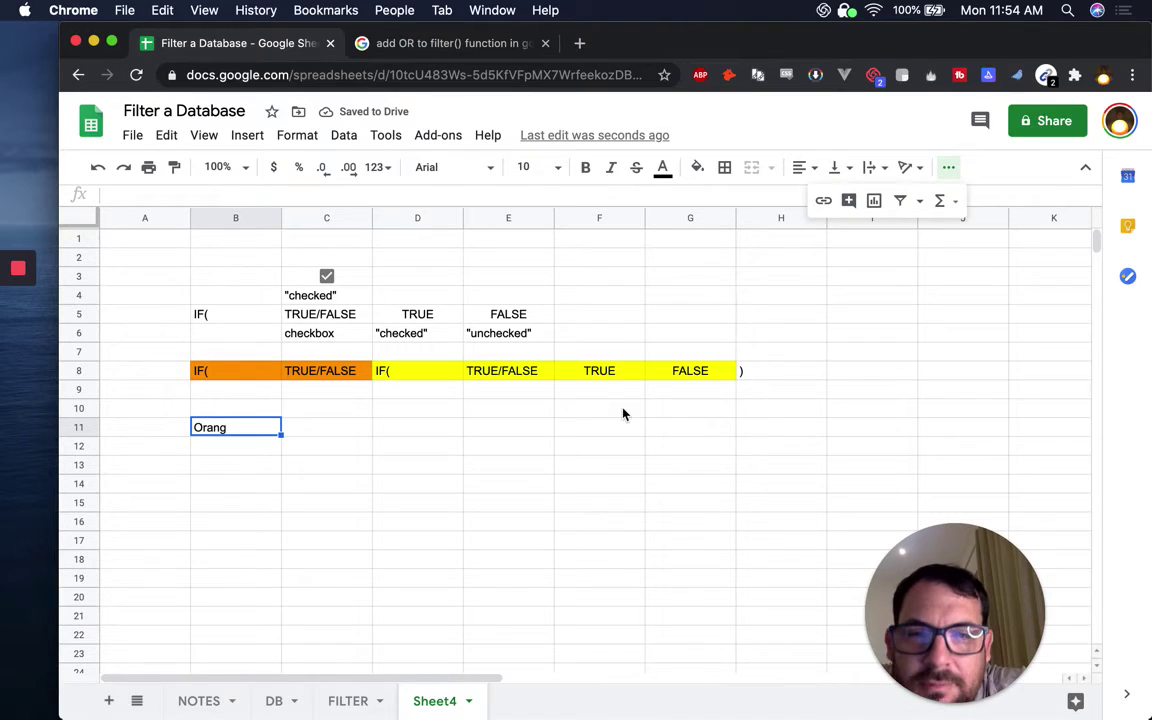
key("Delete")
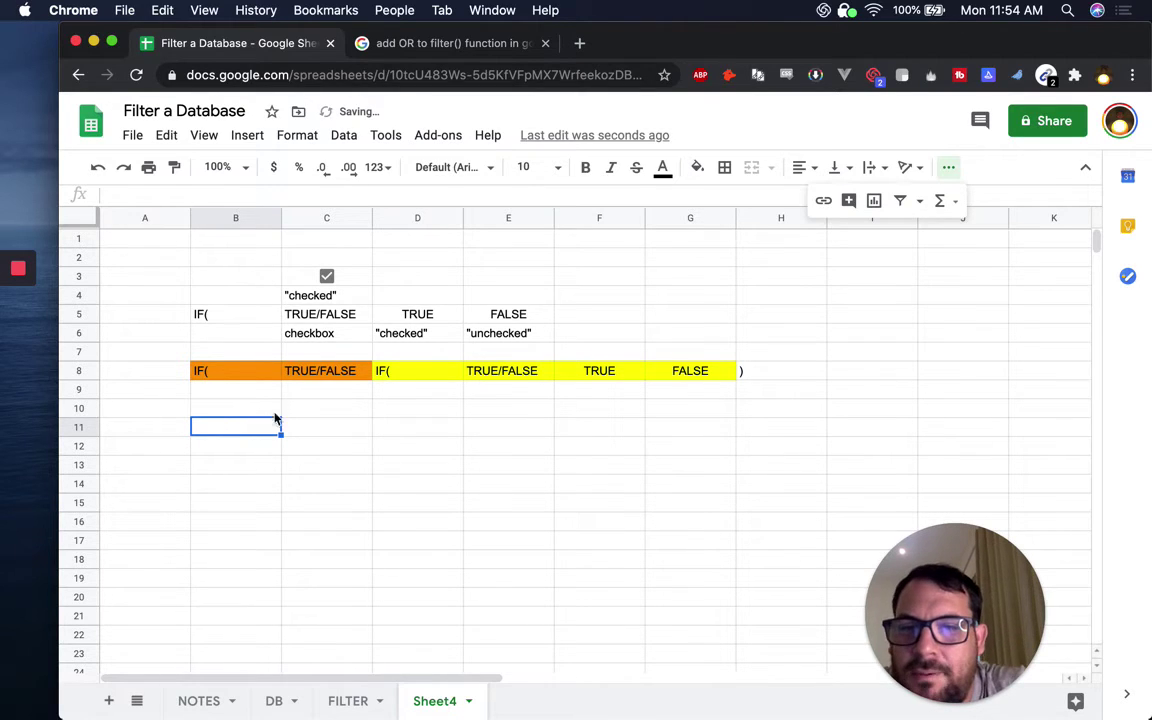
Examine in row 8 how the outer condition in C8 leads to the nested IF's condition and its TRUE and FALSE results.
left_click(327, 375)
left_click(419, 378)
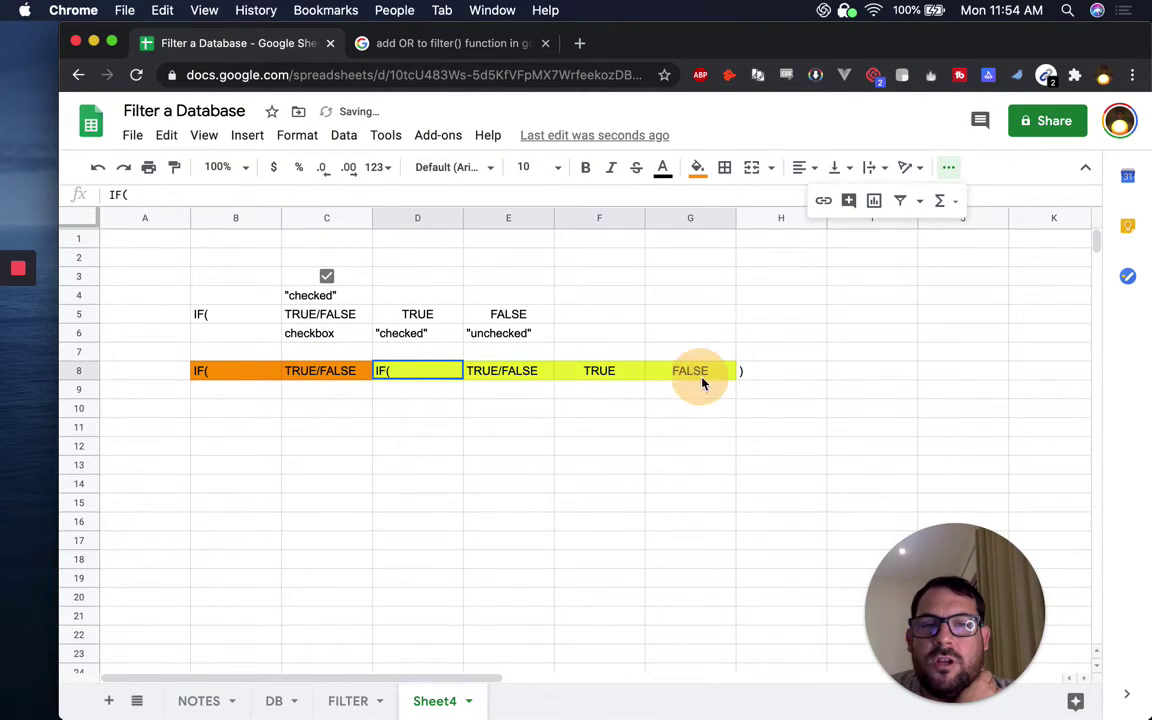
left_click(325, 373)
left_click(612, 378)
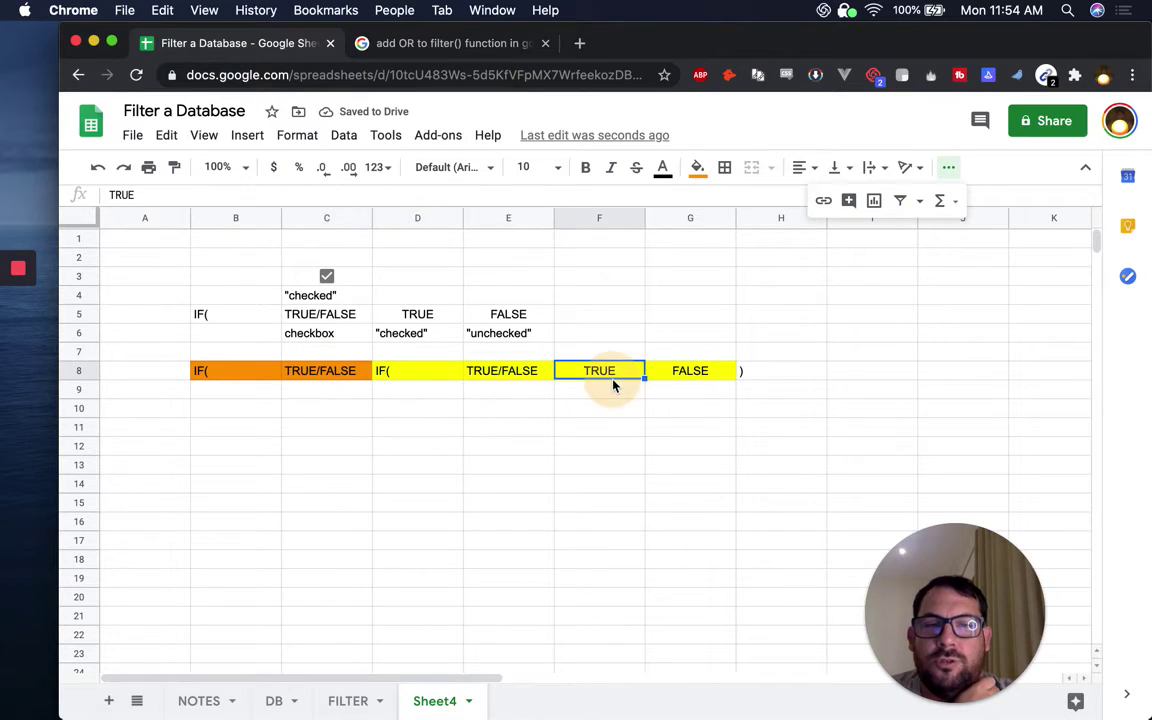
left_click(490, 376)
left_click(362, 371)
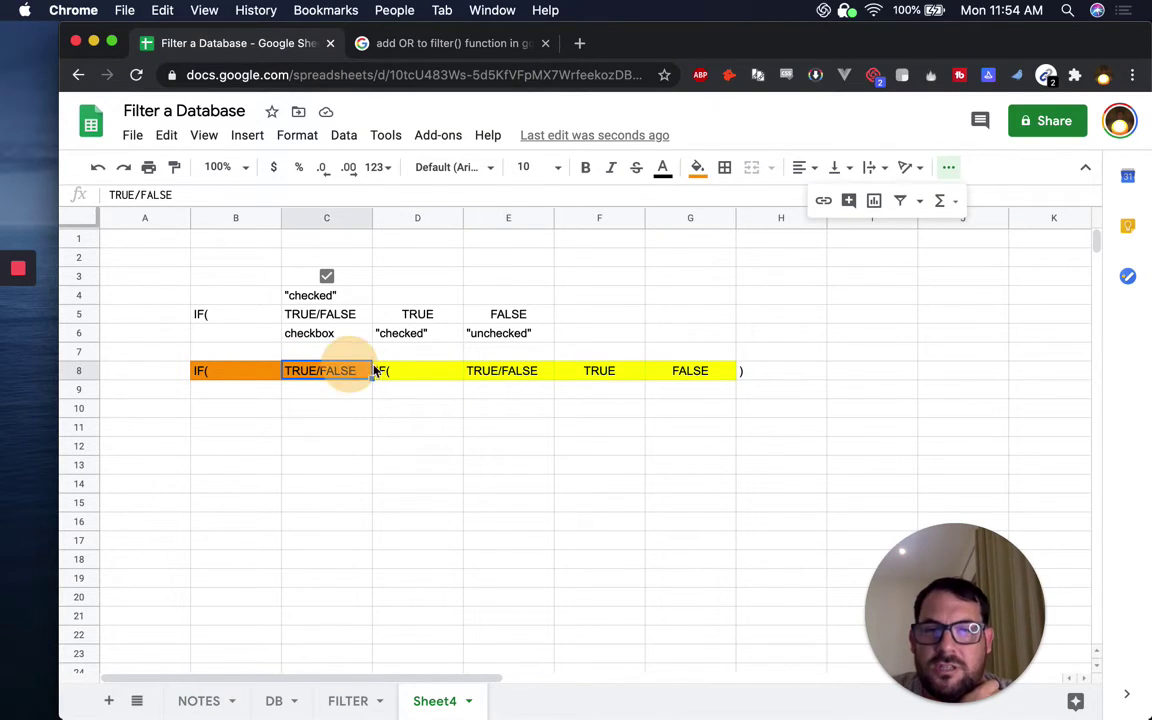
left_click(615, 377)
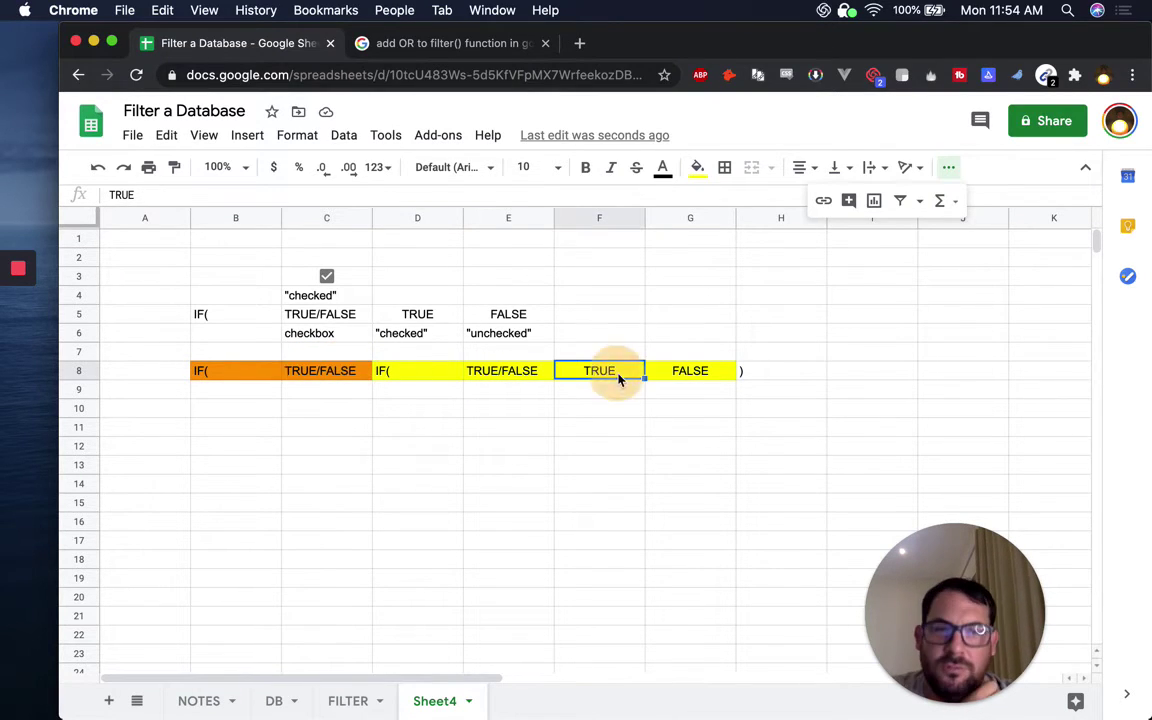
left_click(307, 375)
left_click(512, 378)
left_click(725, 373)
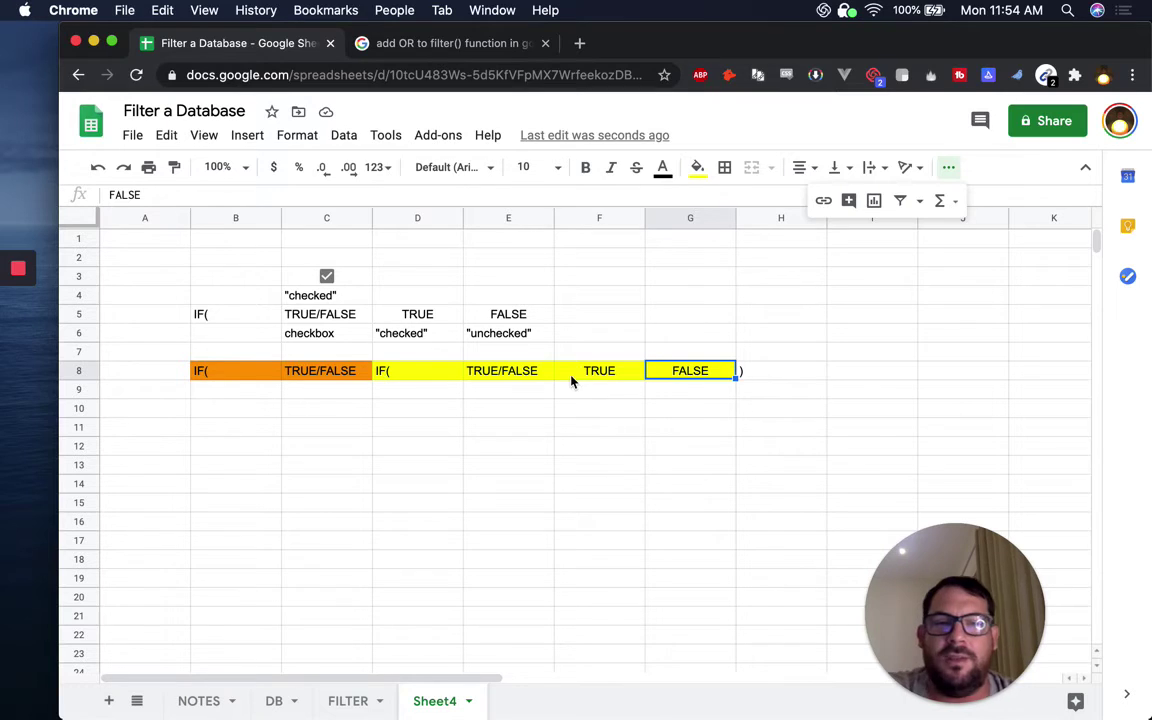
Add a comma in I8 and FALSE in J8 as the outer IF's last argument.
left_click(805, 375)
left_click(880, 374)
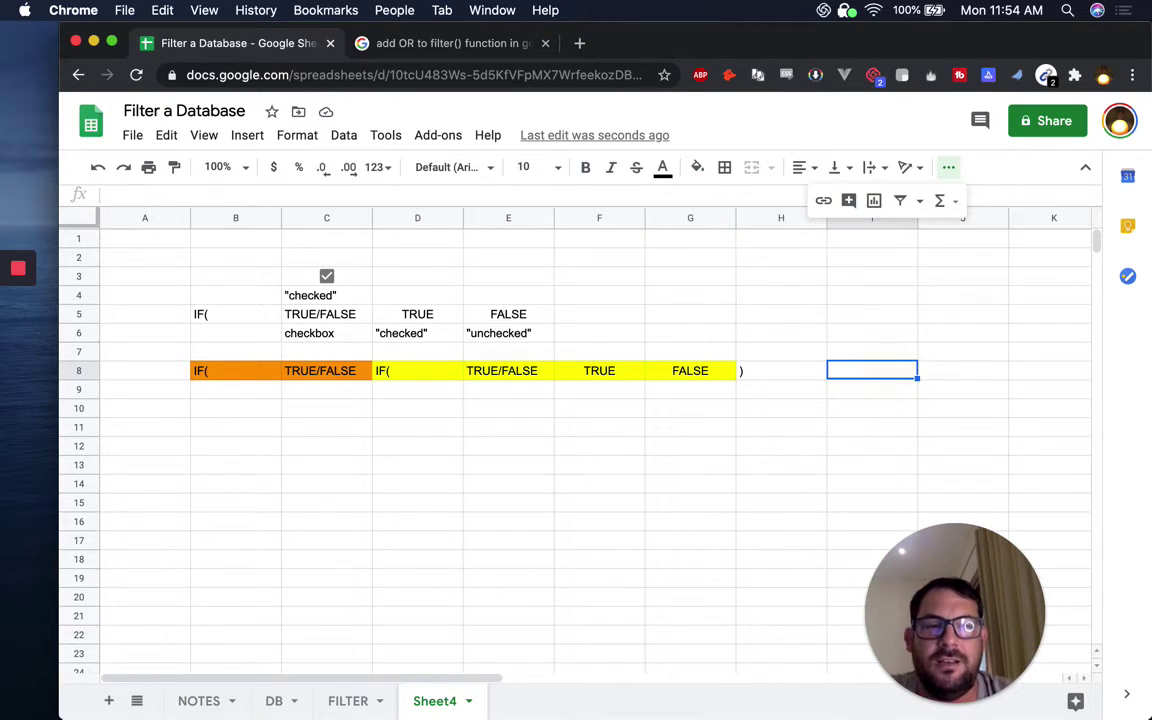
type(",")
key("Tab")
type("FA")
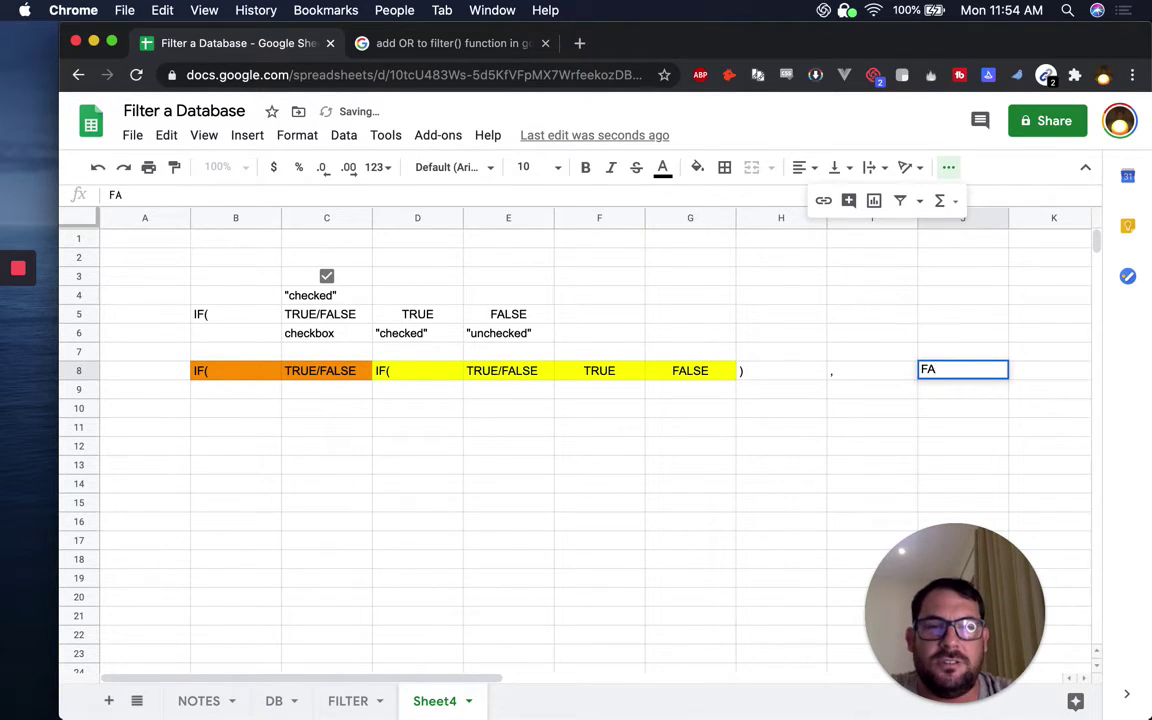
type("LSE")
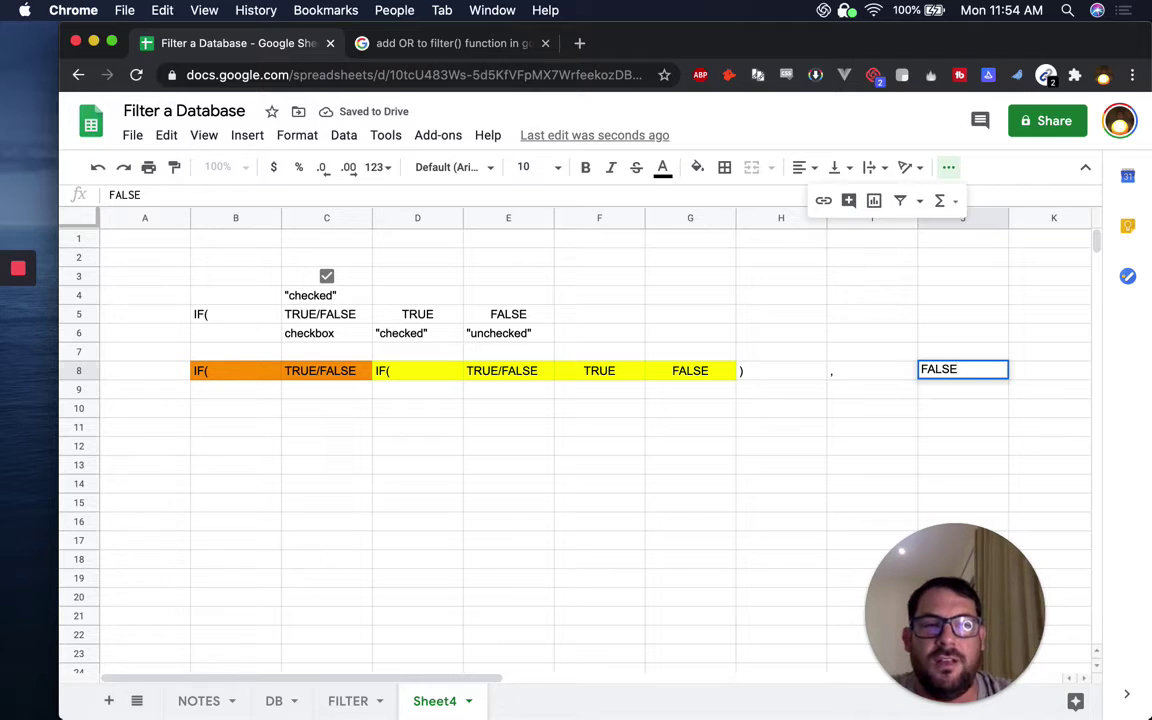
key("Return")
Replace J8 with IF( and complete this second nested IF with TRUE/FALSE in K8, True in L8, FALSE in M8 and ) in N8.
type("IF")
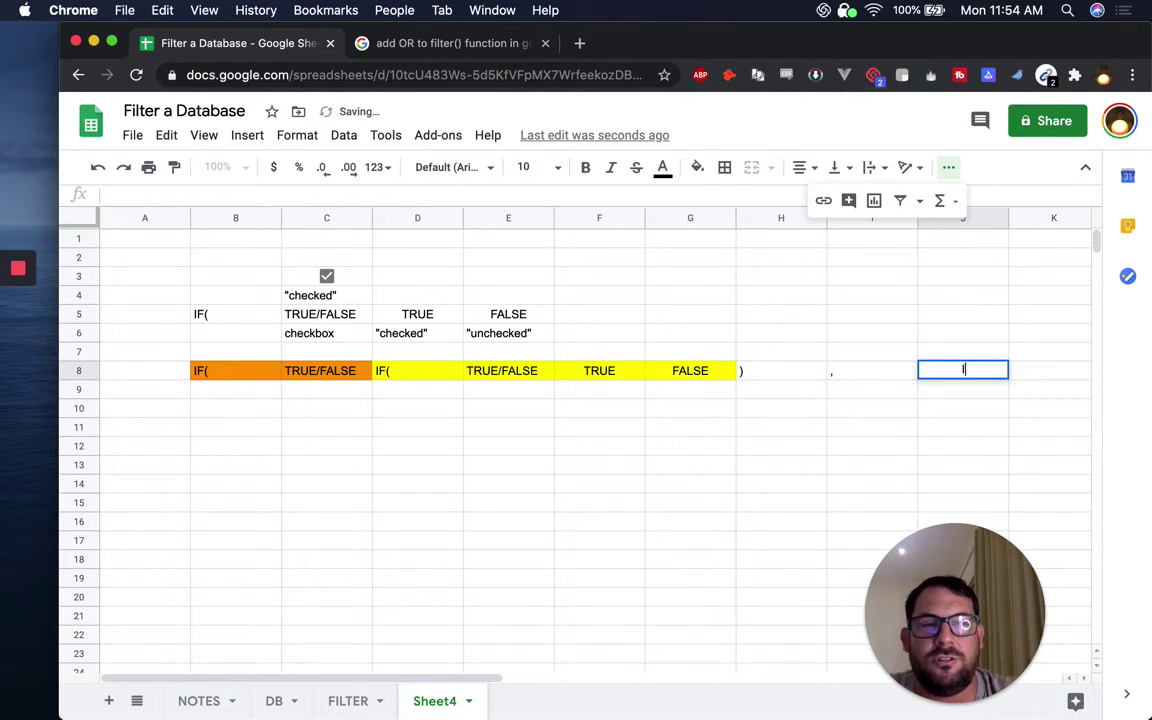
key("Tab")
type("TUE")
key("BackSpace")
key("BackSpace")
type("RUE/FALSE")
key("Tab")
type("True")
key("Tab")
type("FALSE")
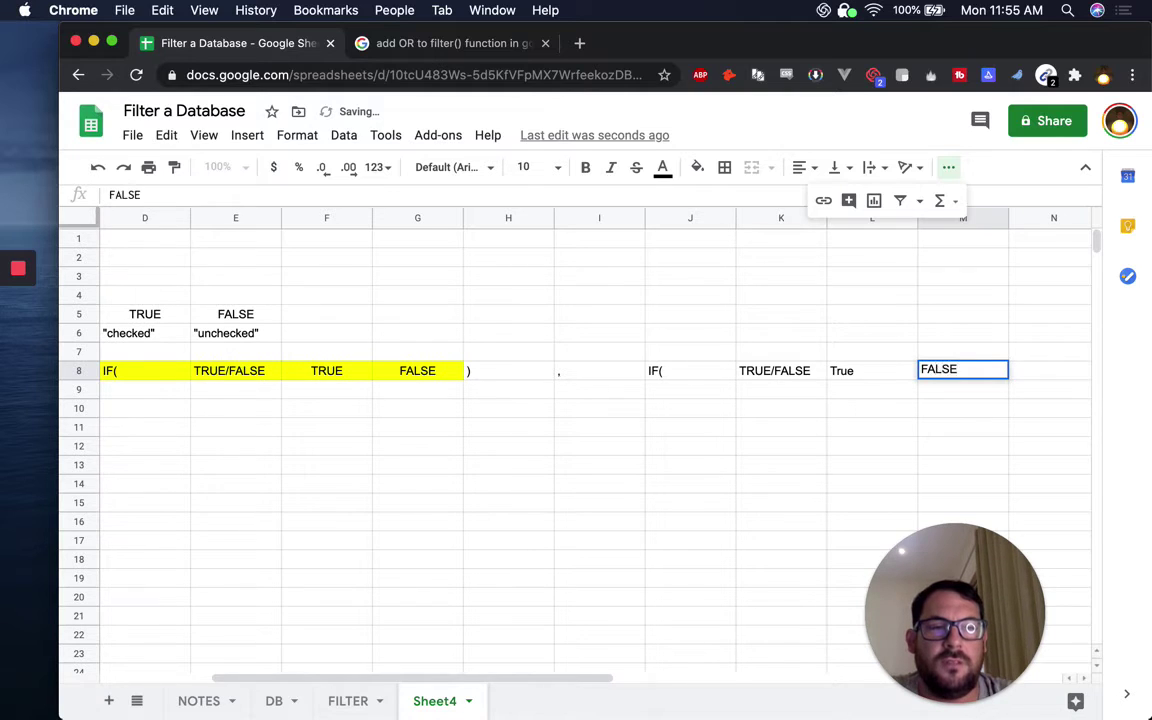
key("Tab")
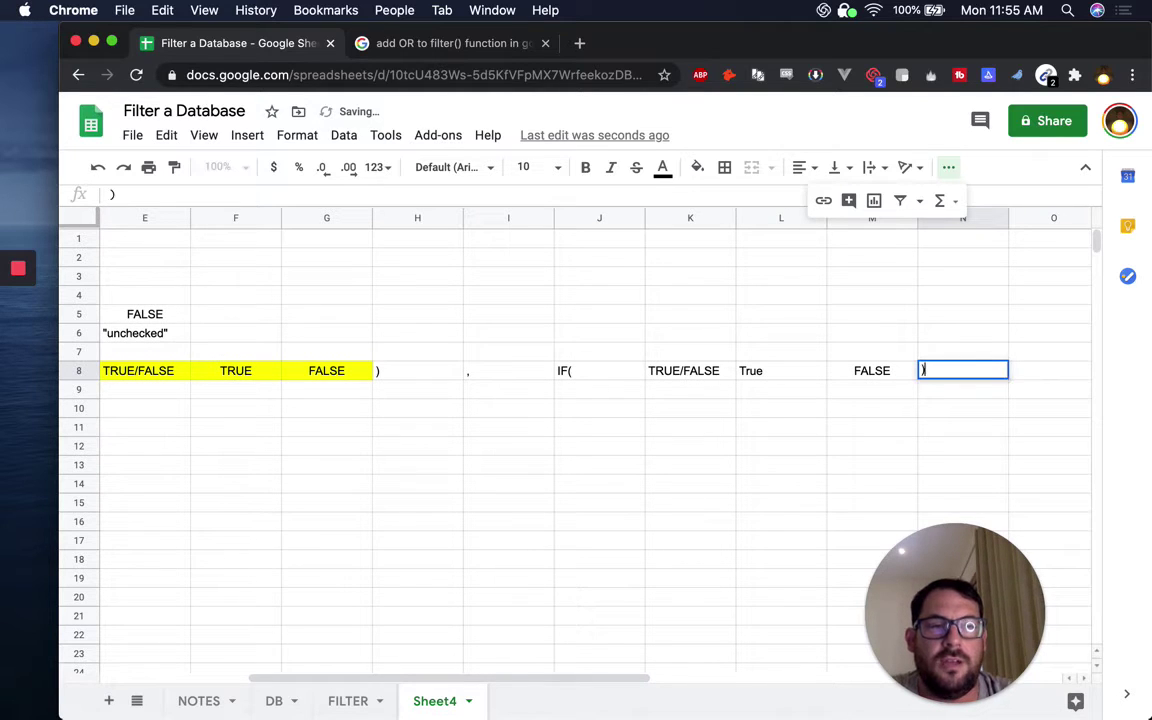
left_click(658, 381)
Color the second nested IF cells J8:M8 light blue.
scroll(640, 383, "left", 2)
scroll(636, 385, "left", 2)
left_click(311, 372)
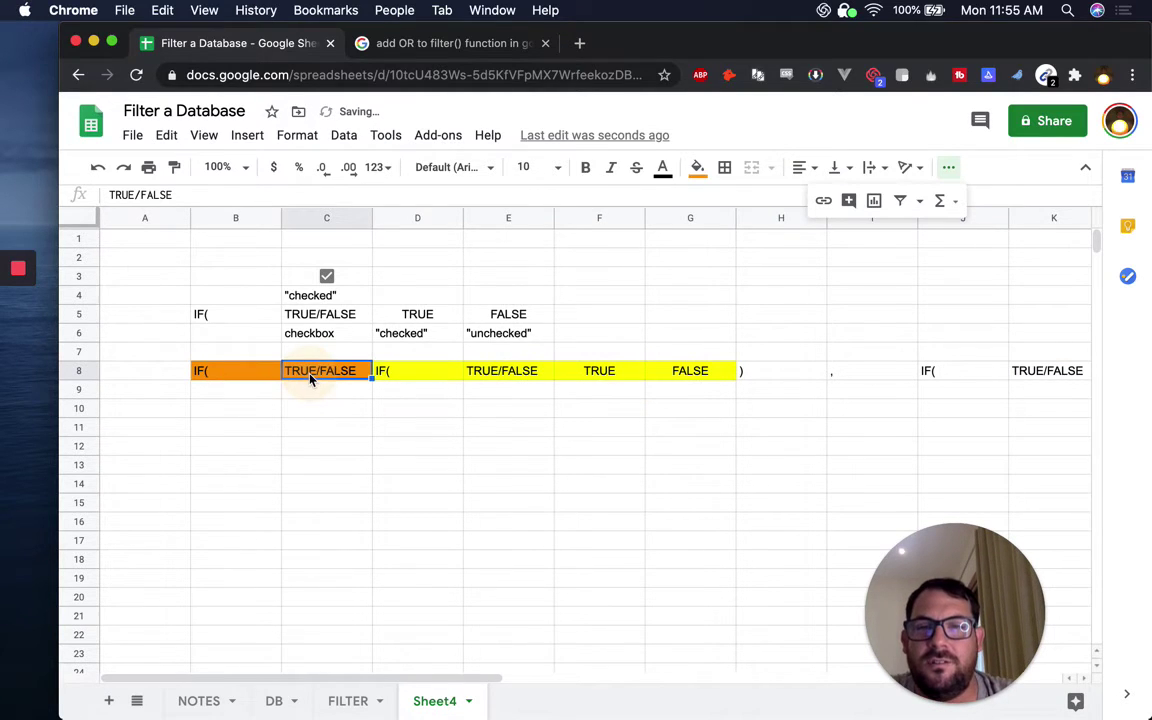
scroll(480, 404, "right", 3)
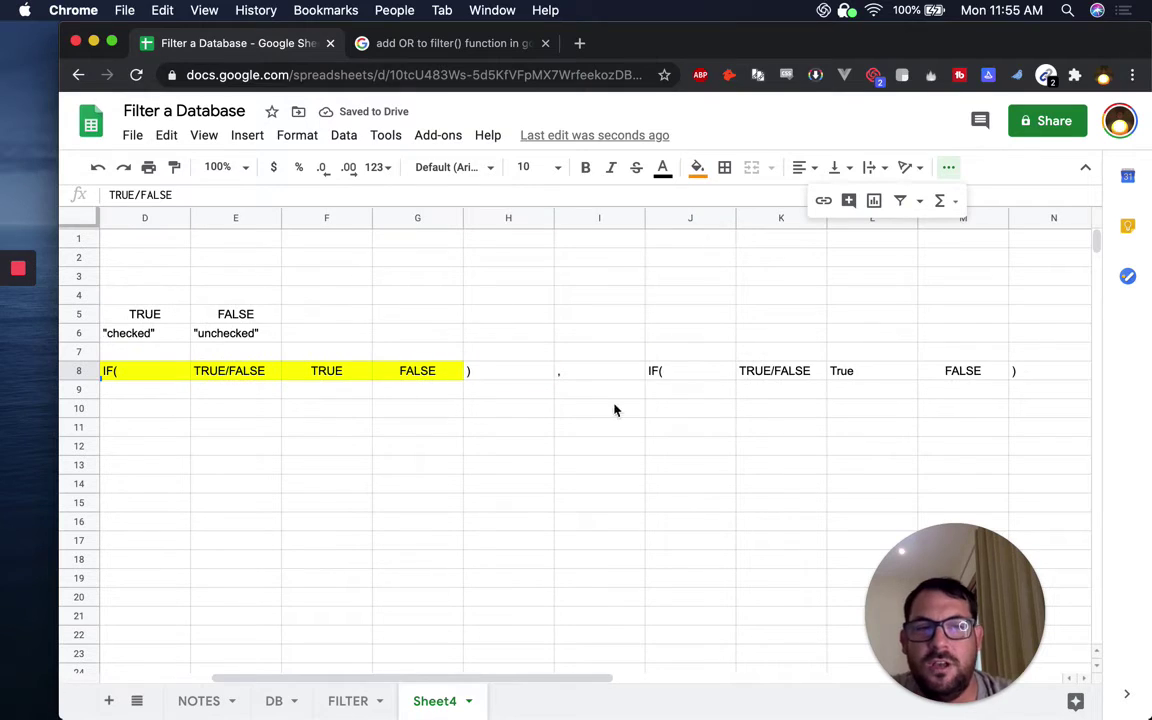
left_click(669, 375)
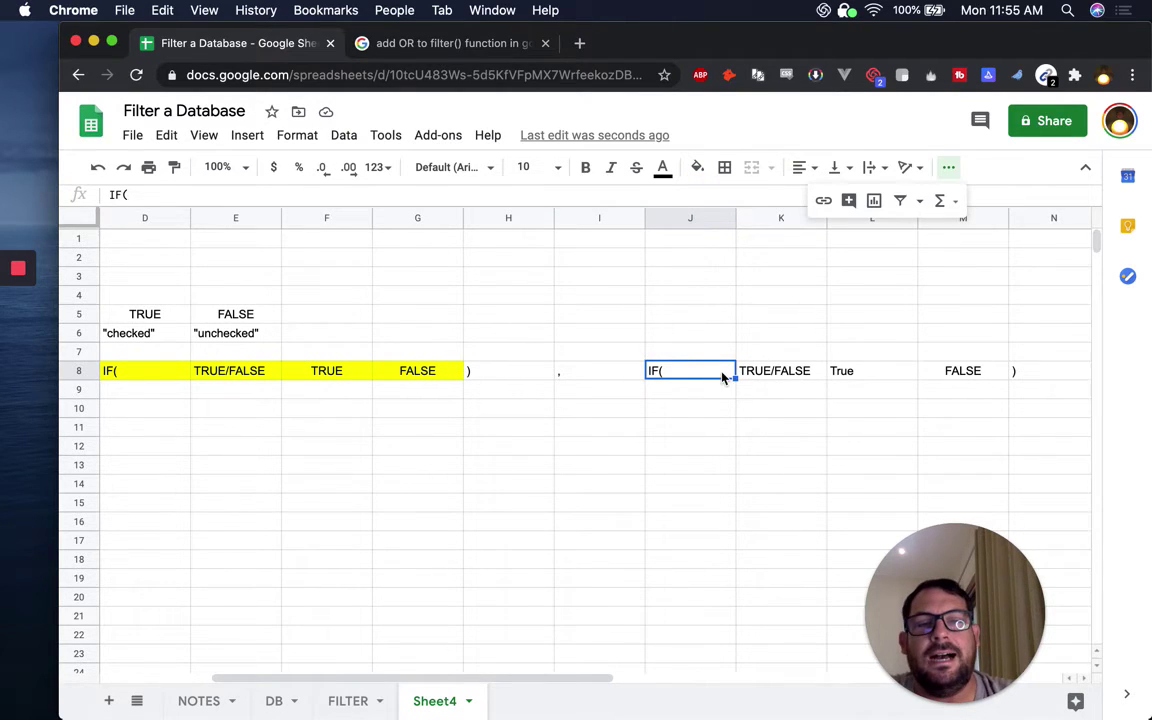
left_click(769, 373)
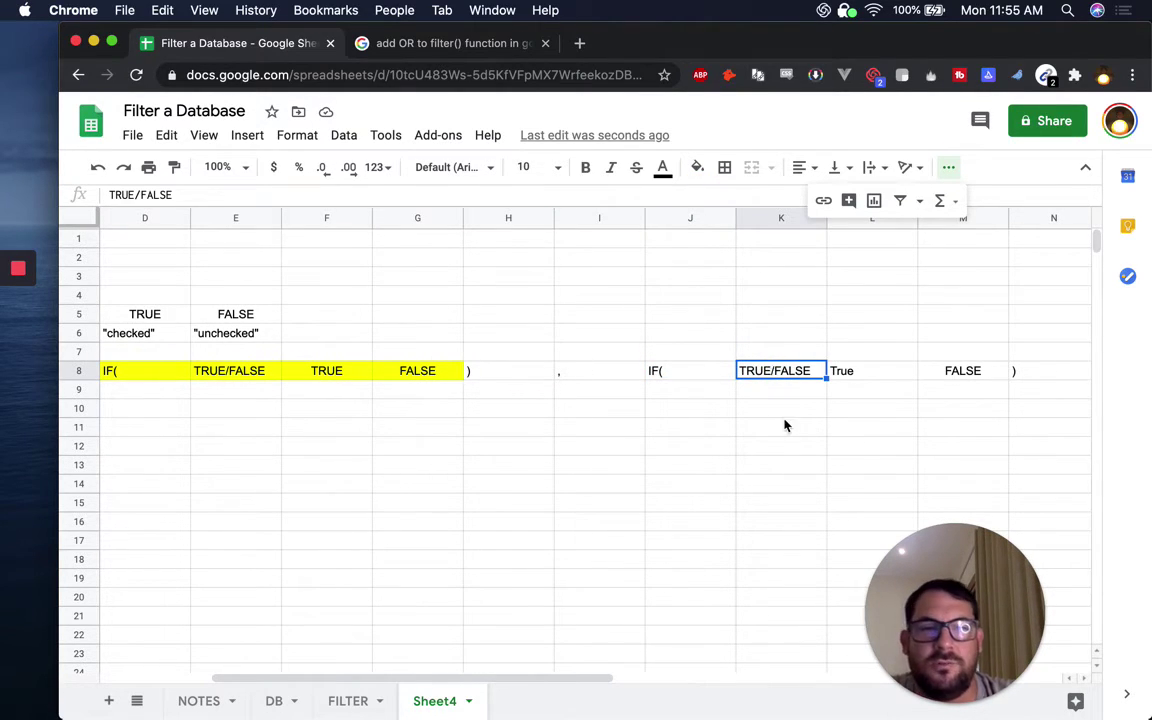
left_click(675, 376)
left_click(1005, 374, "shift")
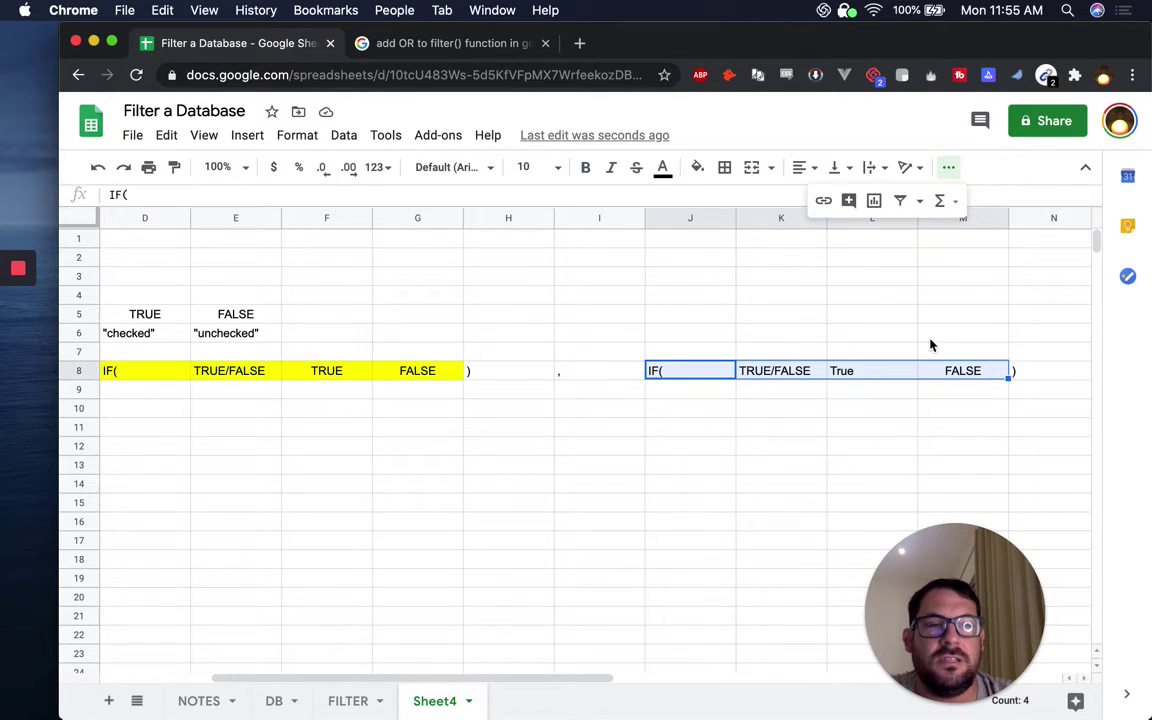
left_click(697, 167)
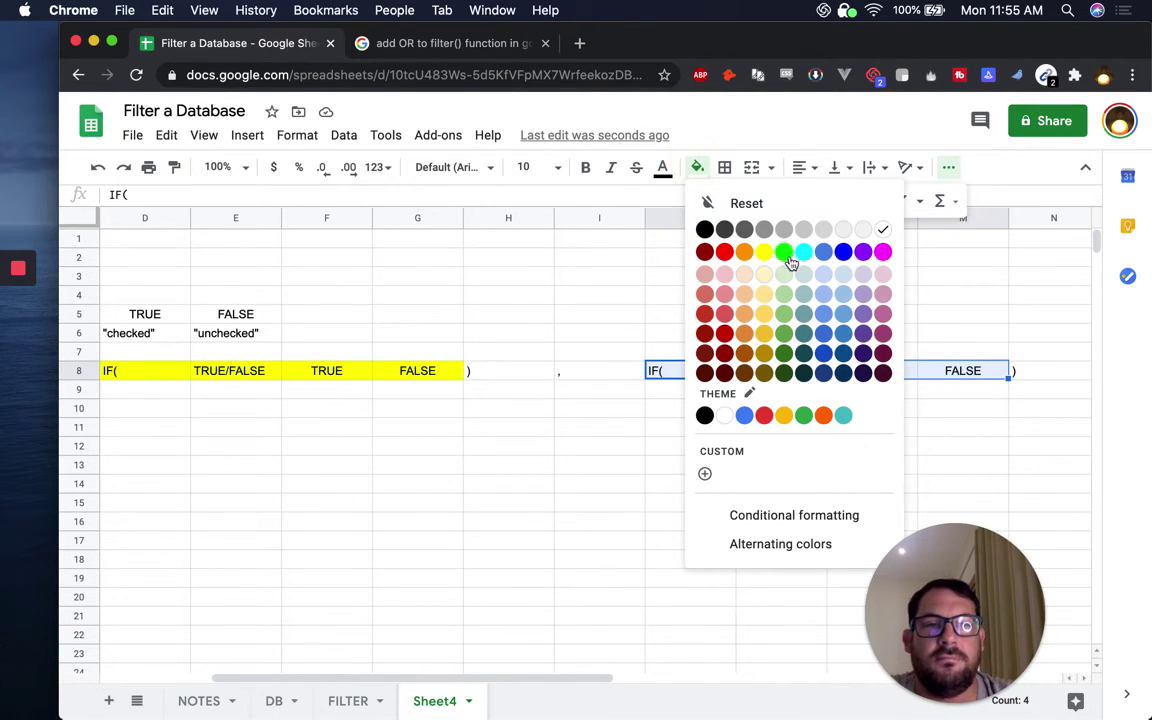
left_click(823, 252)
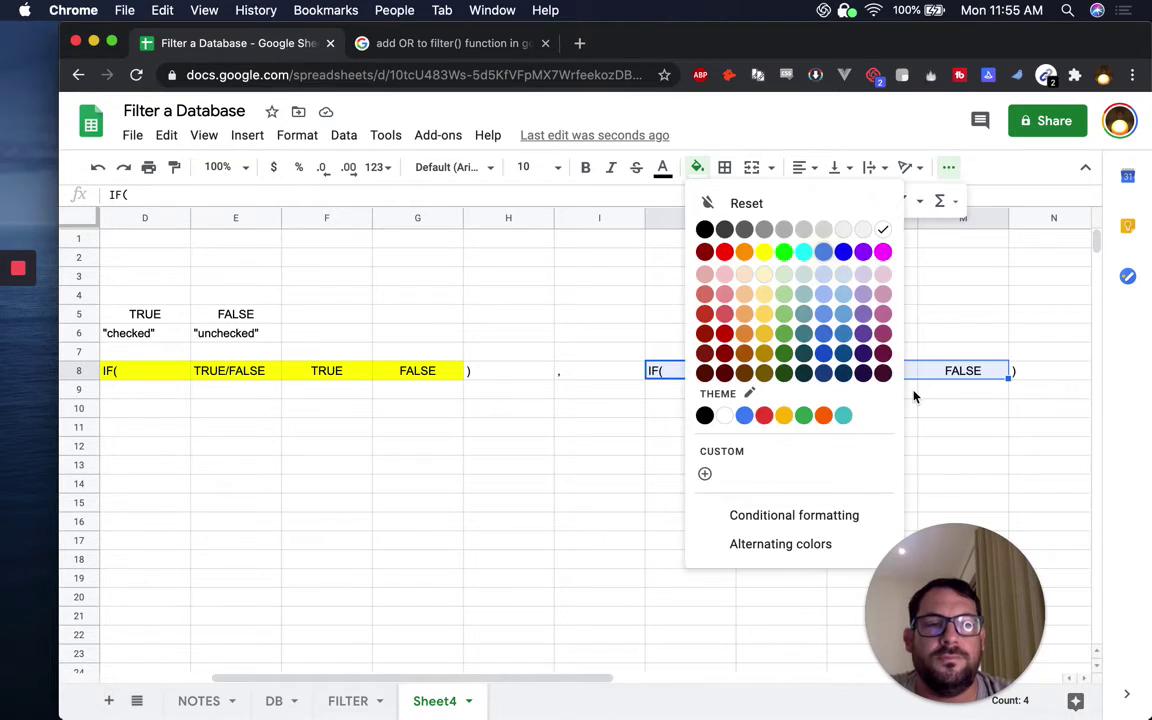
left_click(697, 167)
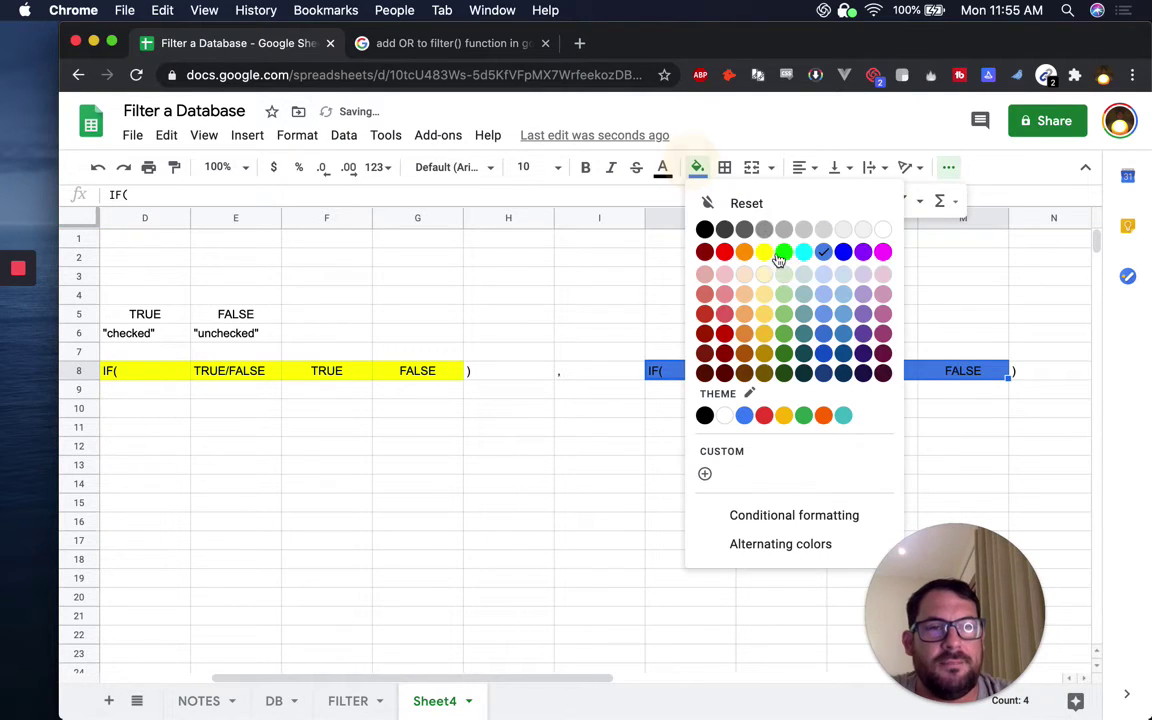
left_click(843, 303)
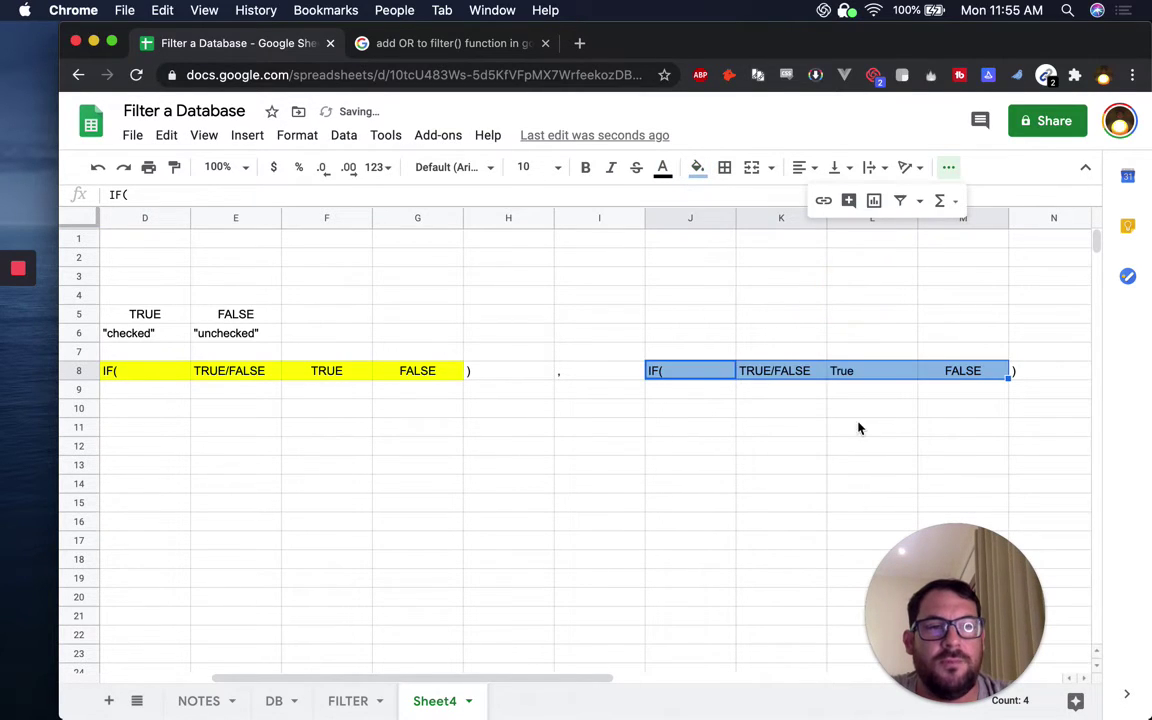
Examine in row 8 how the outer IF leads to the second nested IF's condition and its result in L8.
left_click(743, 391)
scroll(745, 398, "left", 3)
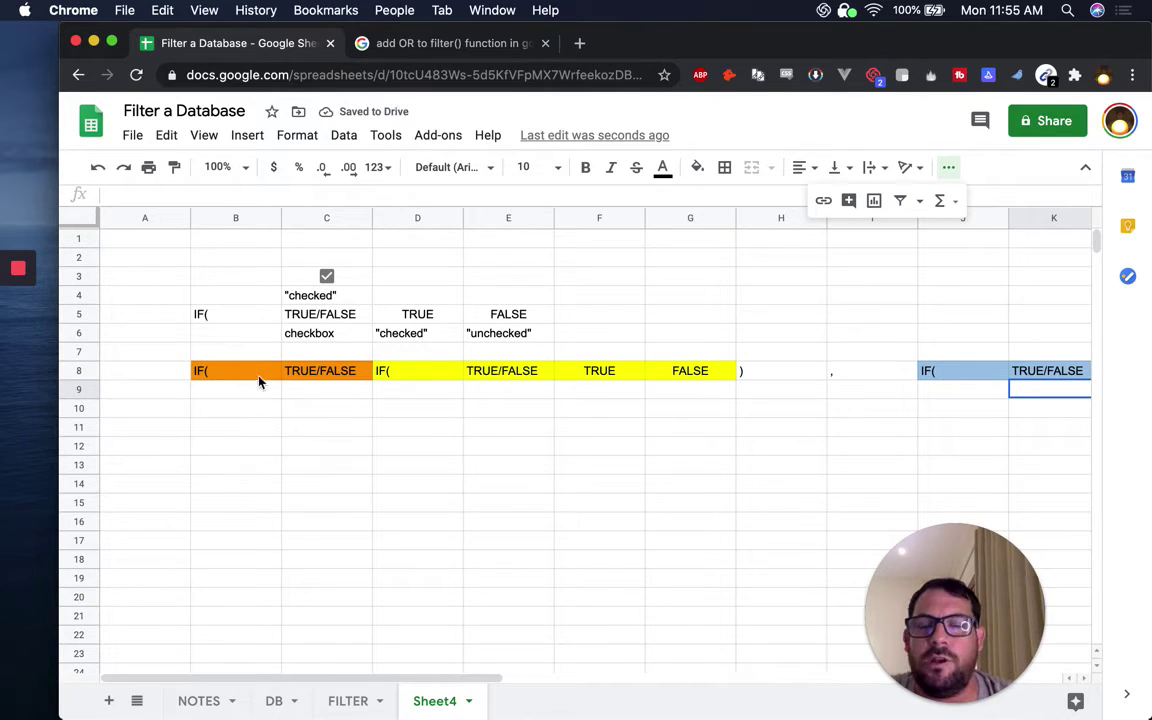
scroll(650, 435, "right", 4)
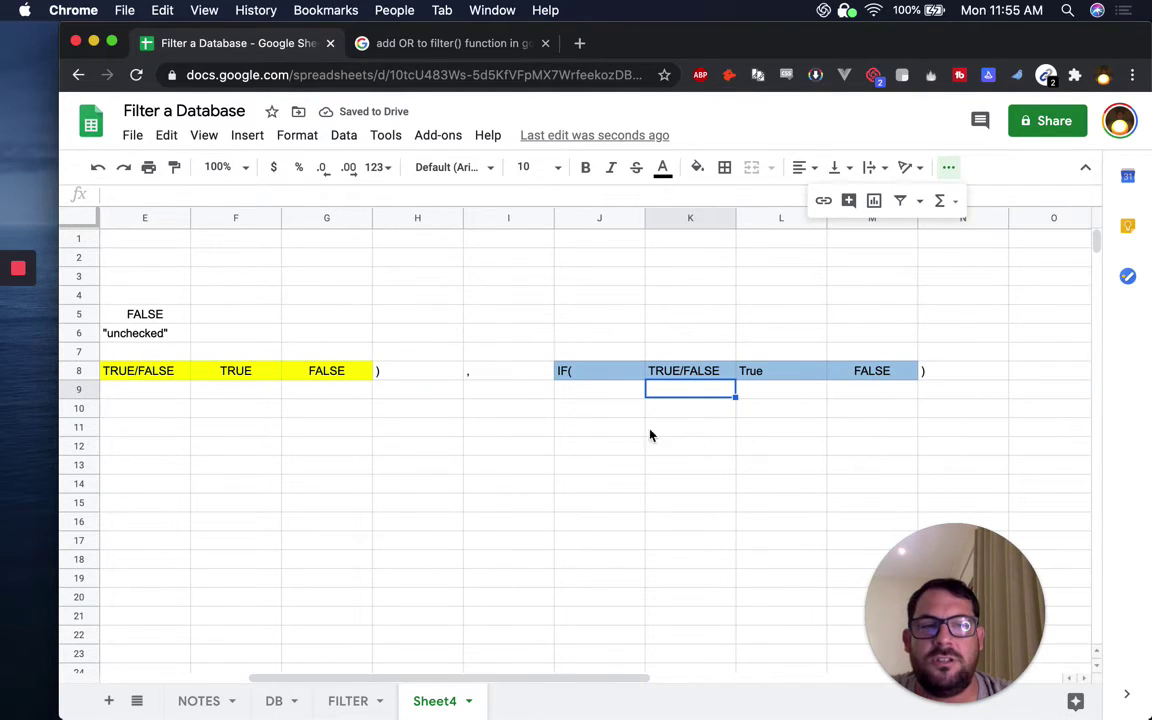
left_click(618, 373)
left_click(694, 370)
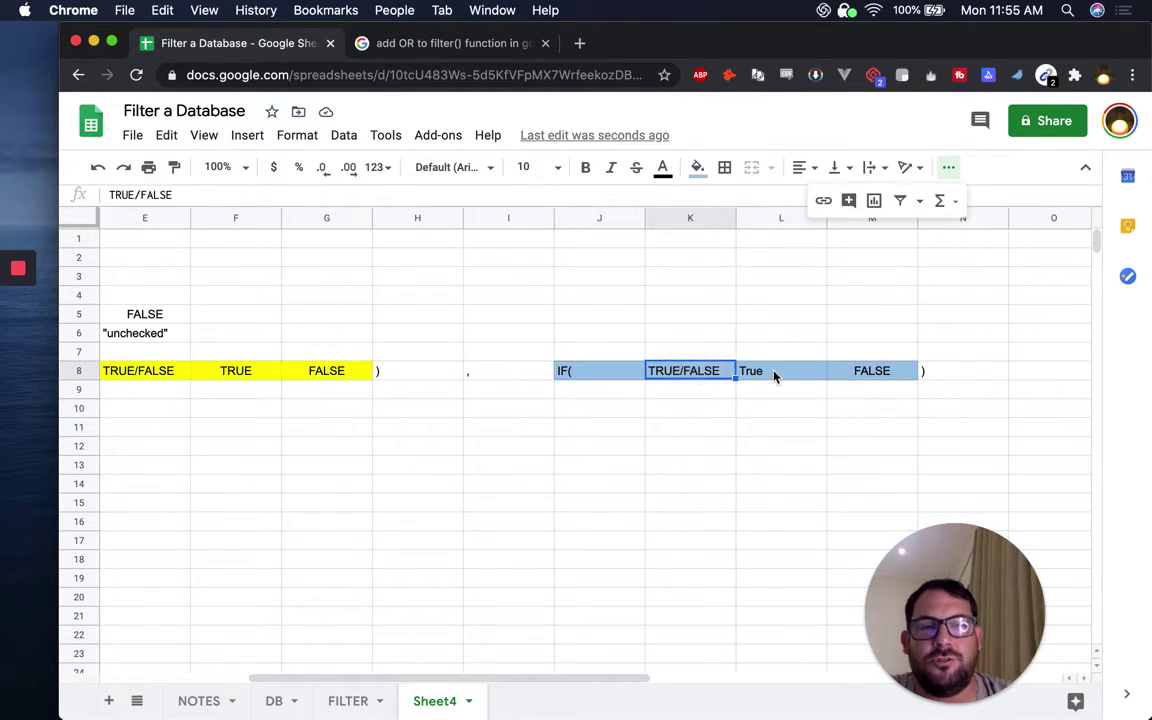
left_click(773, 374)
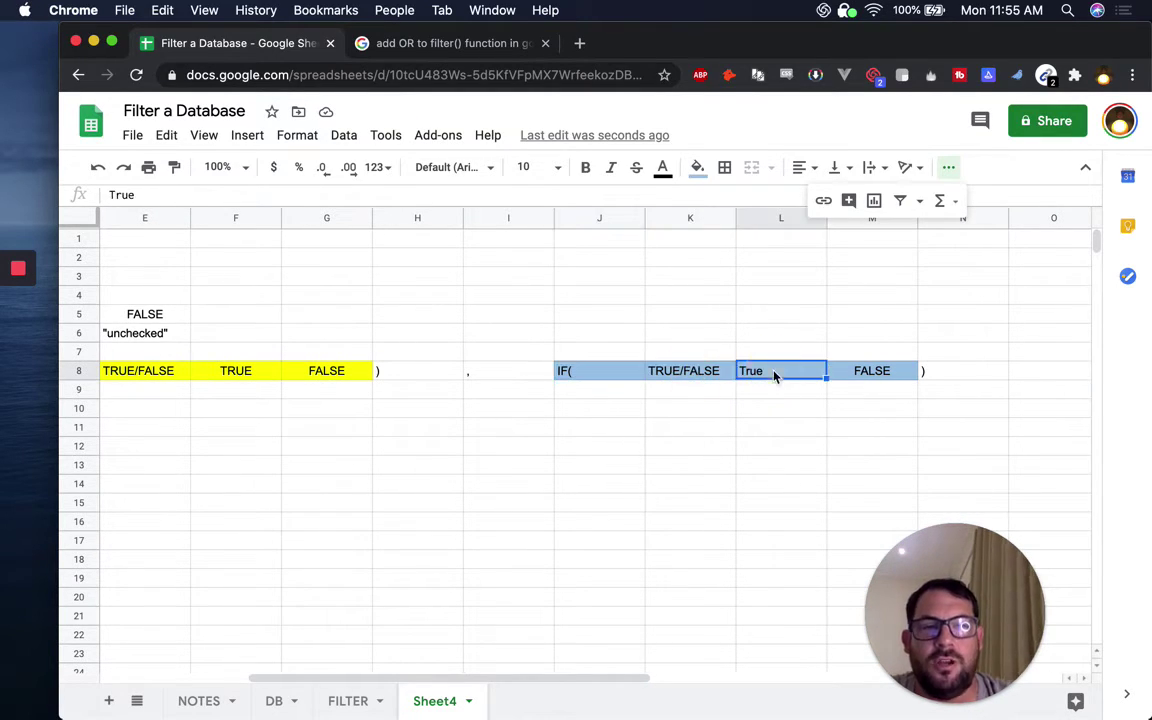
scroll(310, 435, "left", 4)
Fill cells C14:C15 light blue by repeating the last fill.
left_click(320, 445)
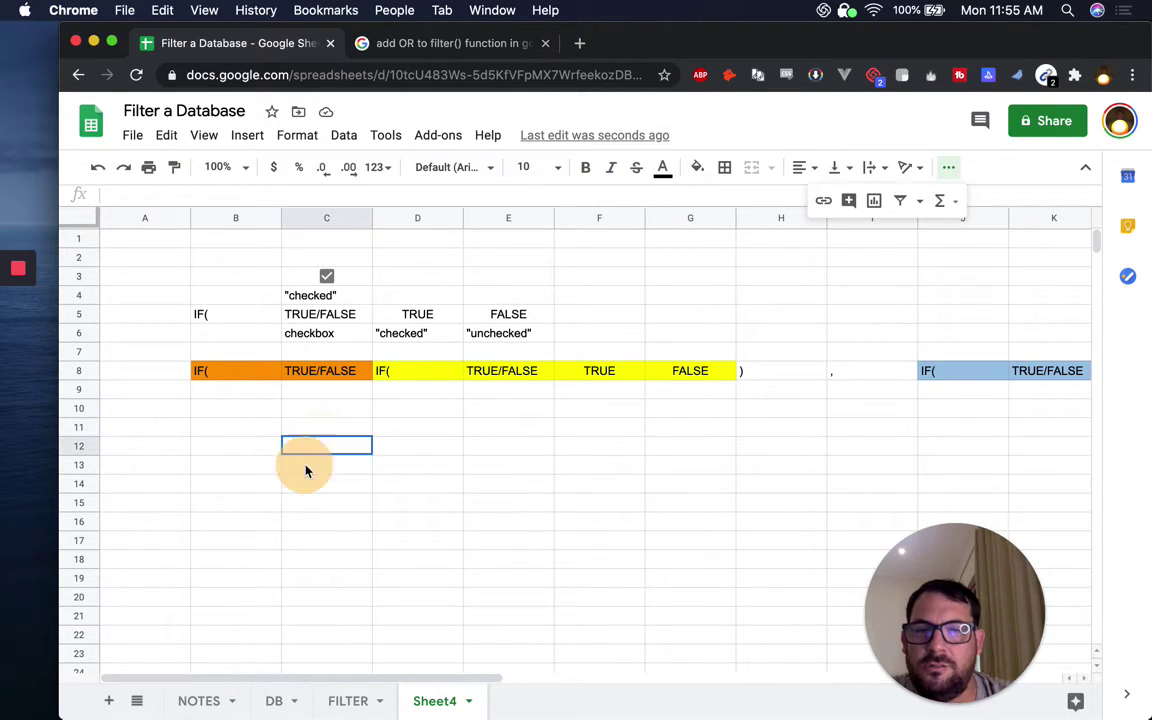
left_click(306, 472, "shift")
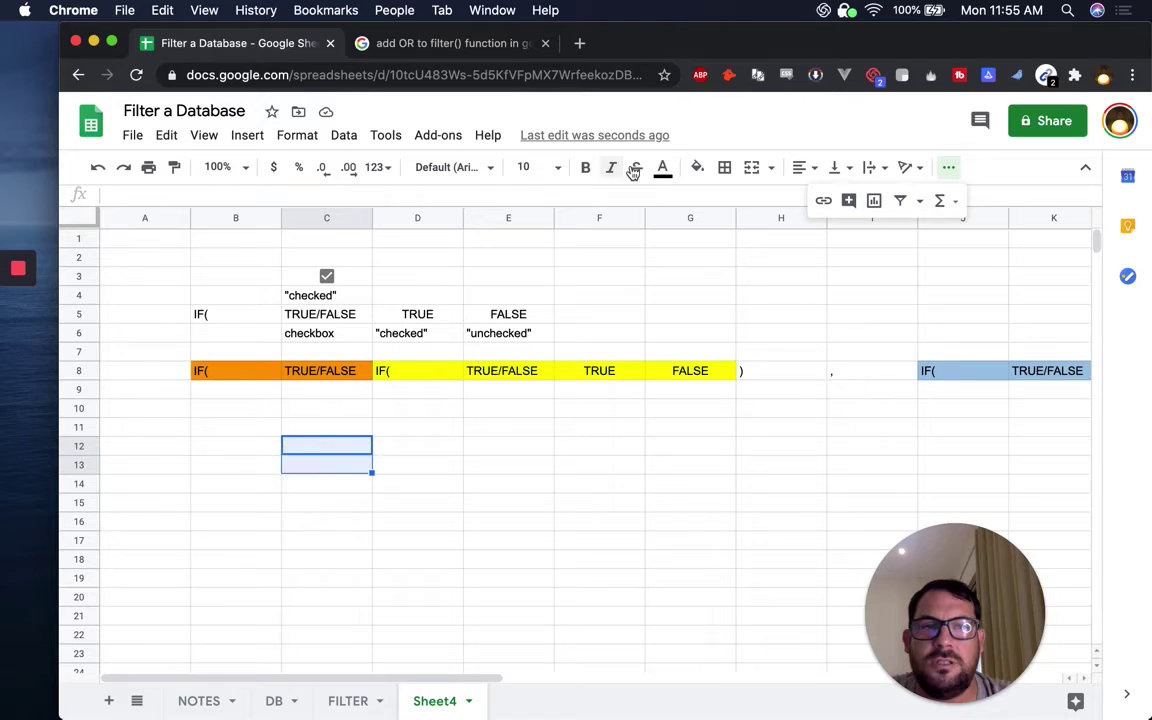
left_click(724, 168)
left_click_drag(324, 485, 337, 510)
key("super+y")
List the outer condition's values in C12:C15: TRUE in C12 and C13, FALSE in C14 and C15.
left_click(322, 447)
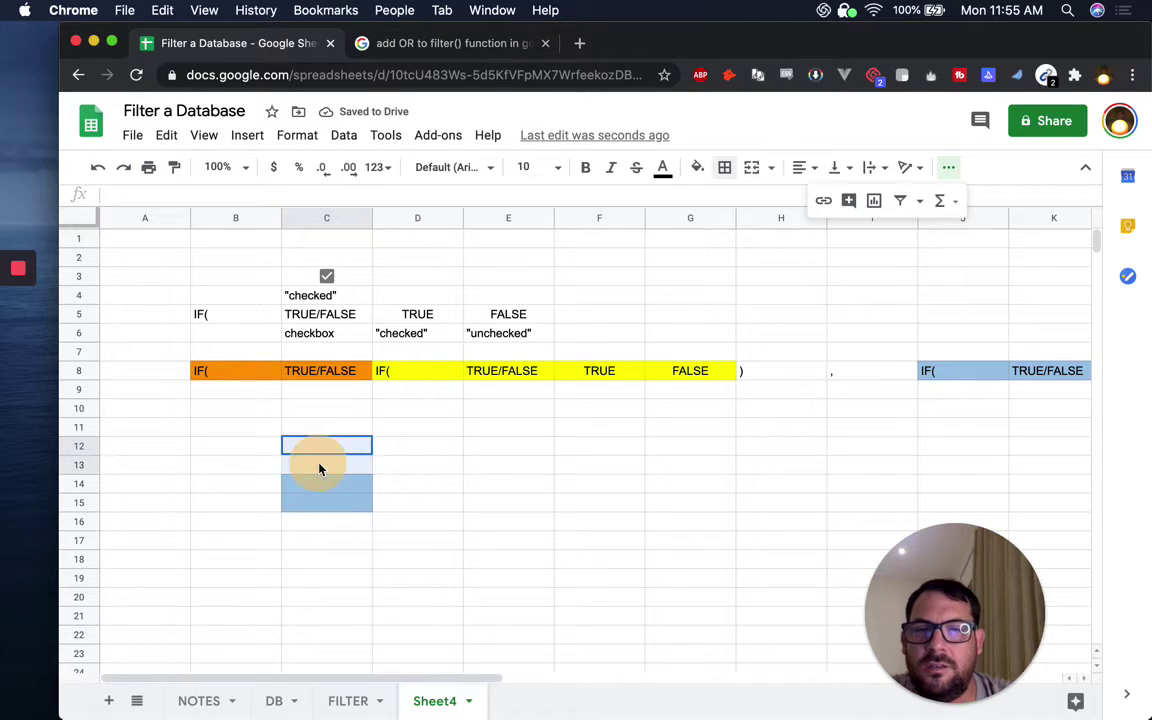
left_click(329, 447)
type("TRUE")
key("Return")
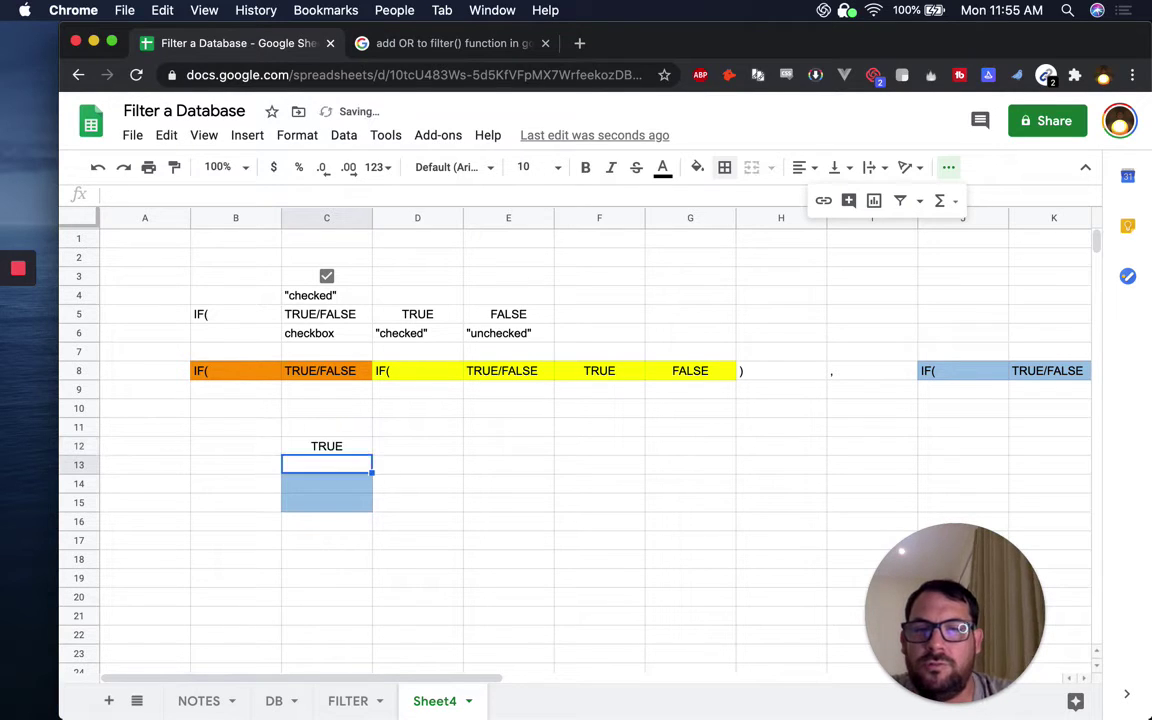
type("T")
type("RUE")
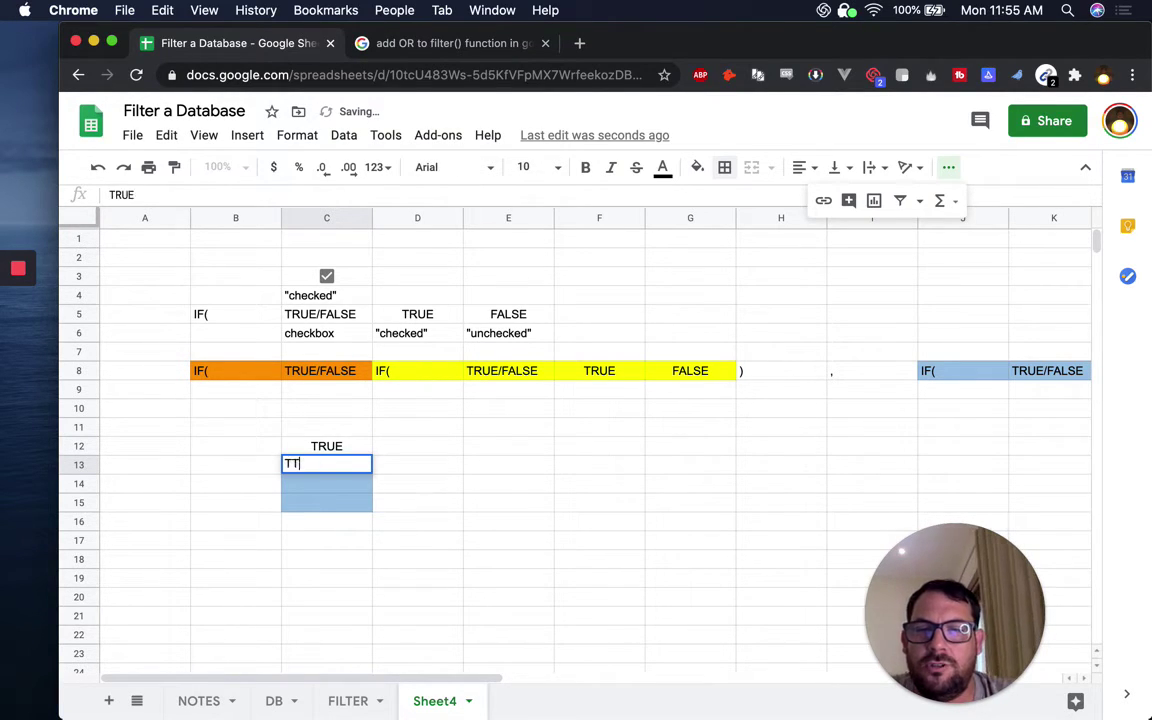
key("Return")
type("FALSE")
key("Return")
type("FALSE")
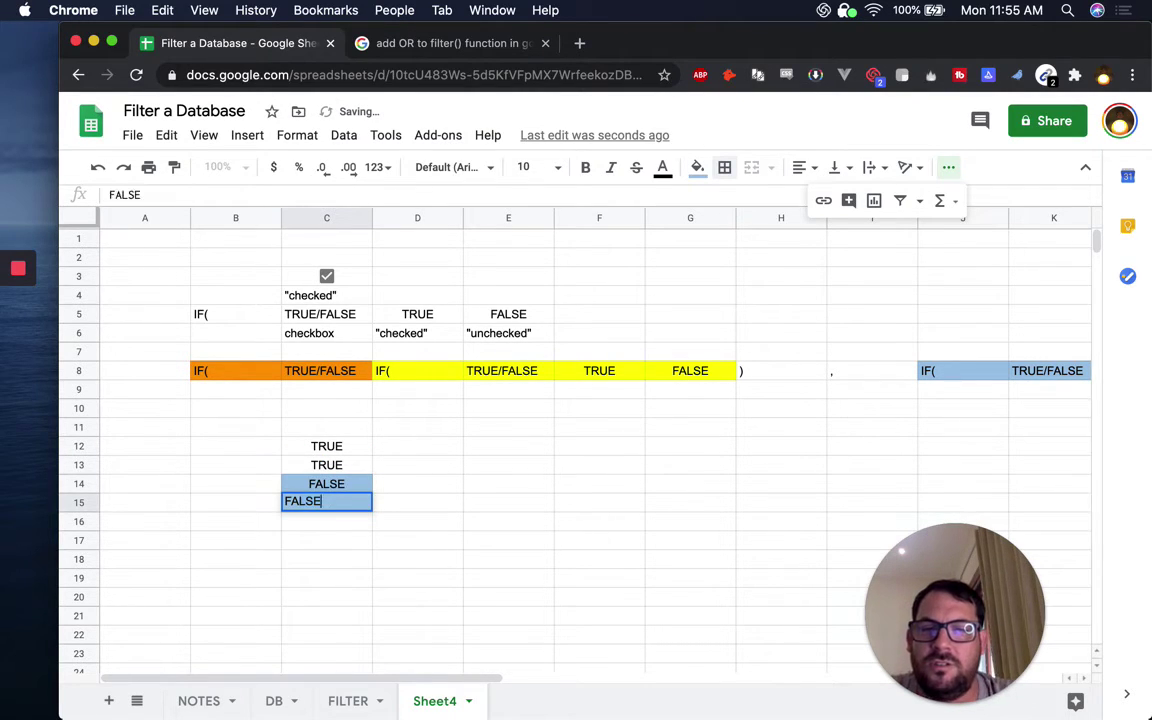
left_click(355, 418)
Fill the outer condition cells C12:C15 with the same orange as B8:C8.
mouse_move(350, 448)
left_mouse_down()
mouse_move(339, 466)
mouse_move(353, 448)
left_mouse_up()
key("super+z")
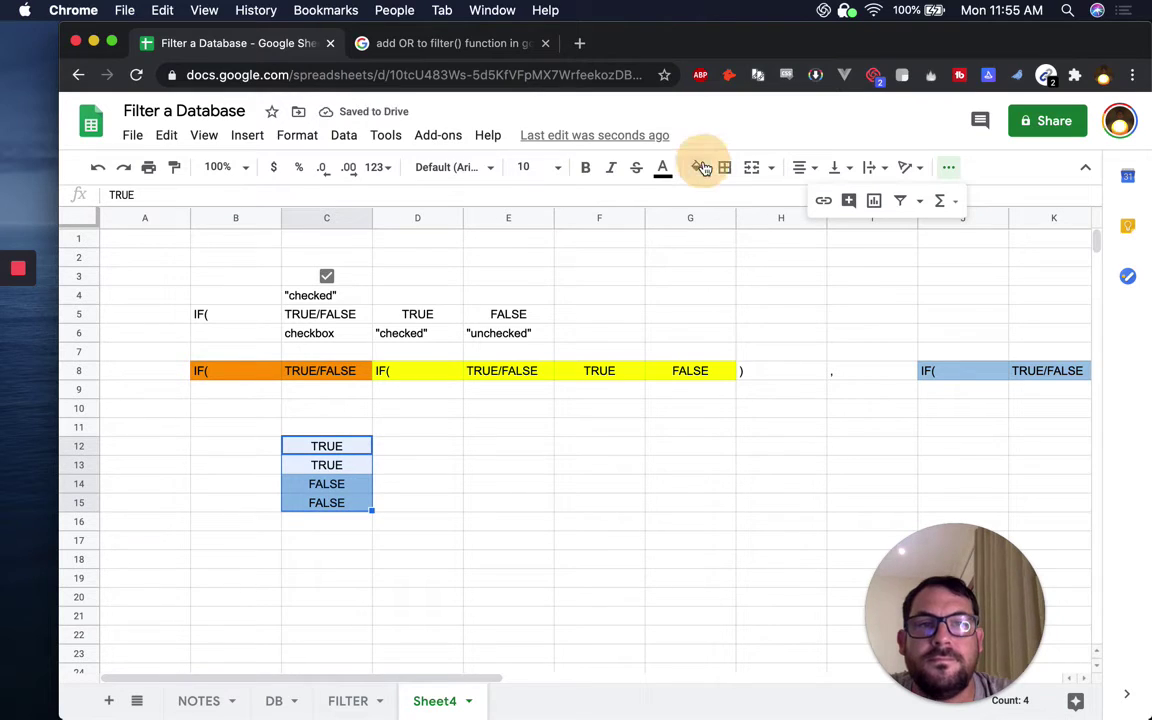
left_click(698, 167)
left_click(746, 268)
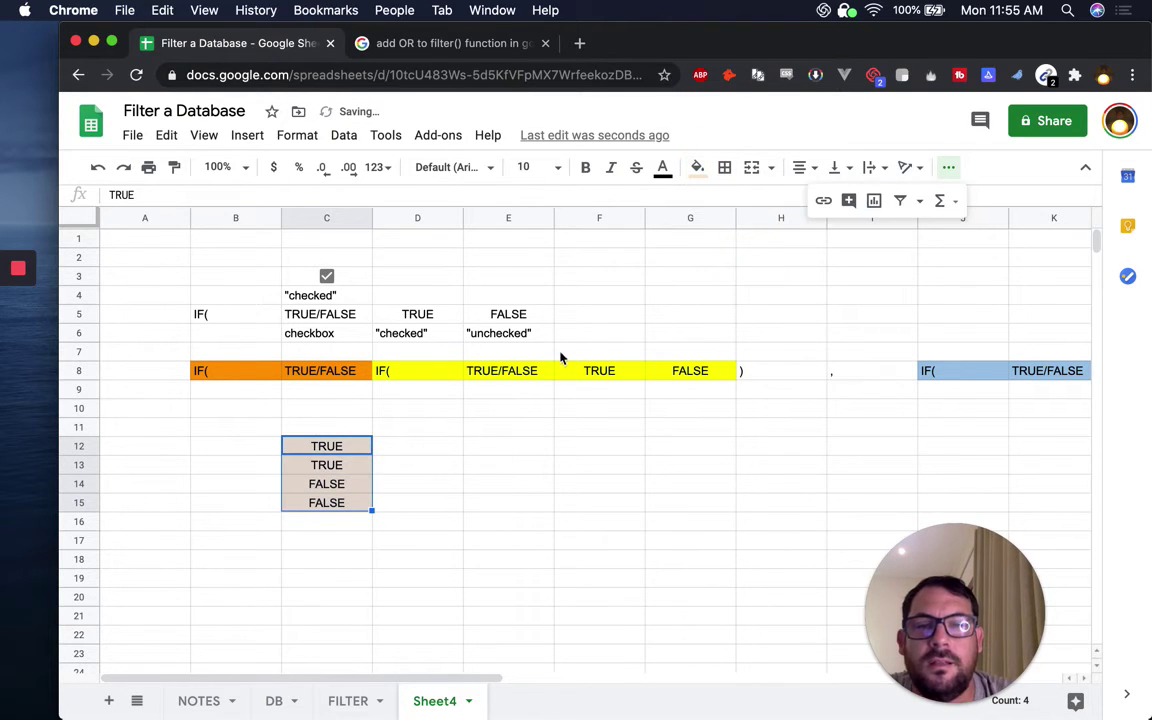
left_click(698, 167)
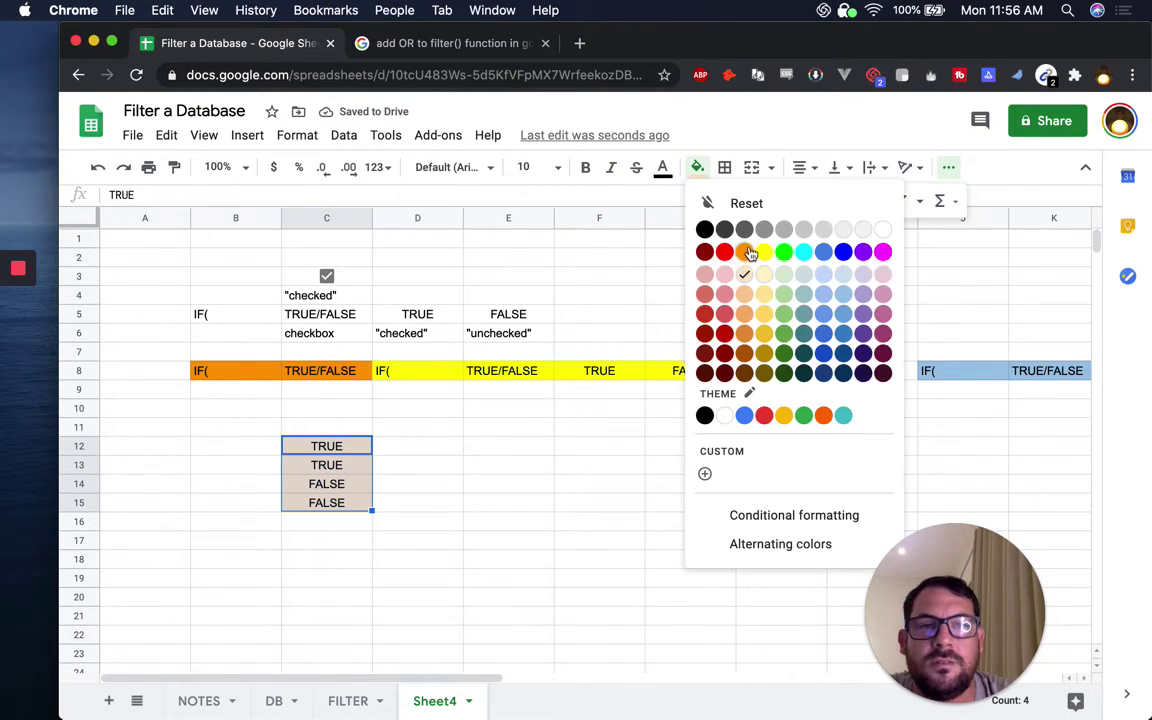
left_click(744, 252)
Enter the first nested IF's values beside the two TRUE rows: TRUE in D12 and FALSE in D13.
left_click(420, 453)
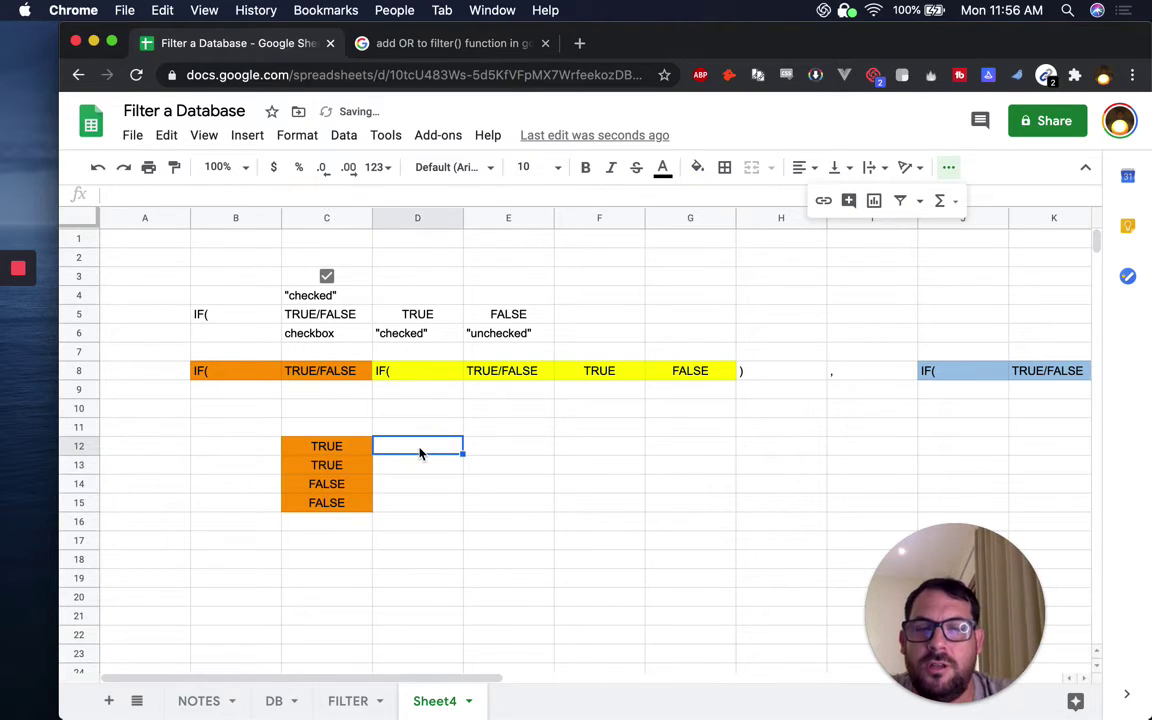
type("TREU")
key("BackSpace")
key("BackSpace")
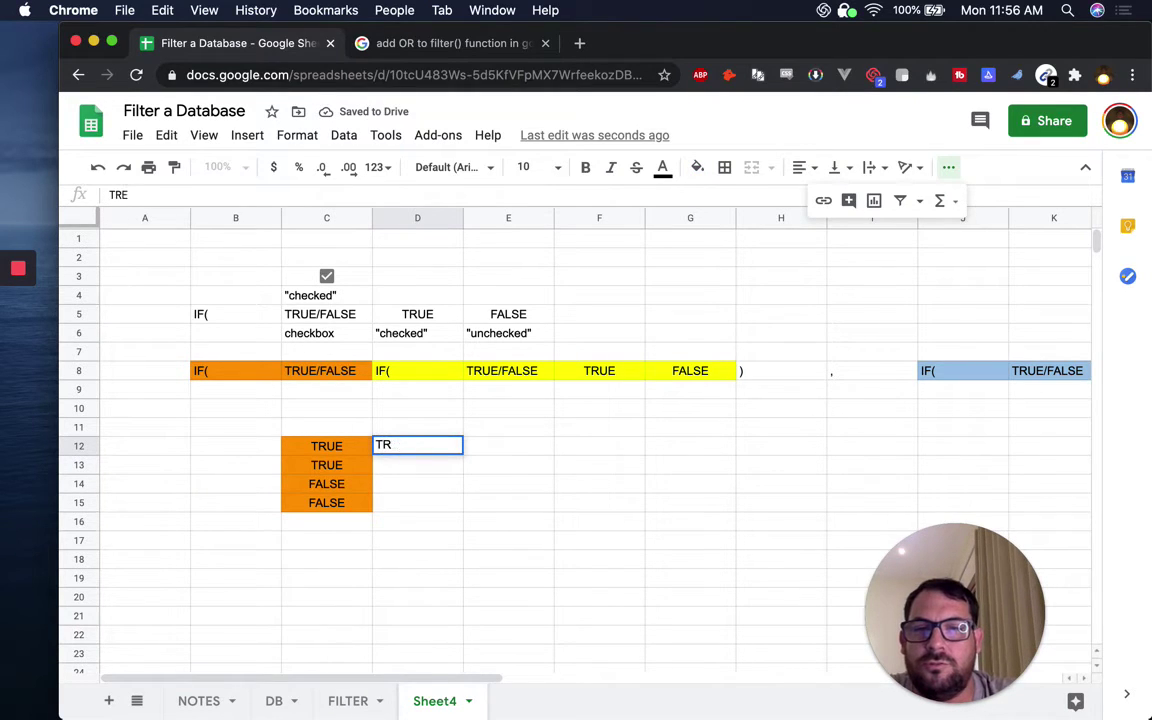
type("UE")
key("Return")
type("FALSE")
key("Return")
key("Up")
key("Up")
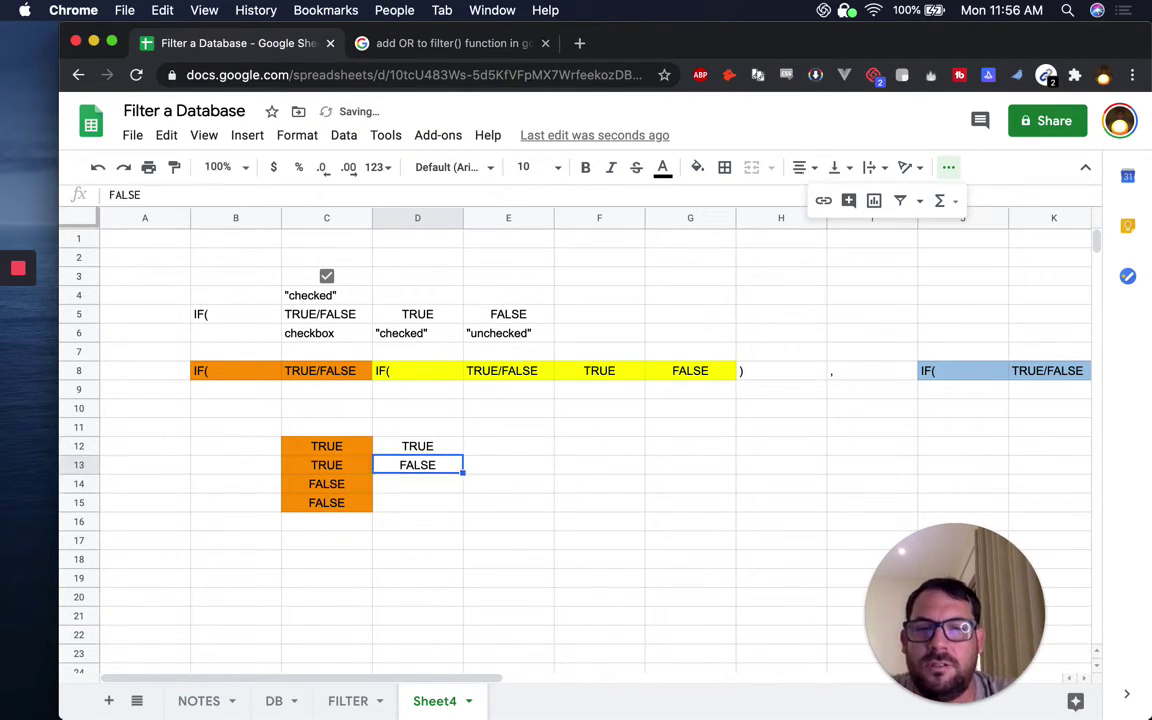
Try to duplicate the TRUE and FALSE values of D12:D13 into the cells beneath them.
key("shift+Down")
key("Down")
key("Down")
type("filter(DB!A2:D16,DB!A2:A16>0,DB!B2:B16>=B2,DB!B2:B16<=B3,DB!D2:D16=B6)")
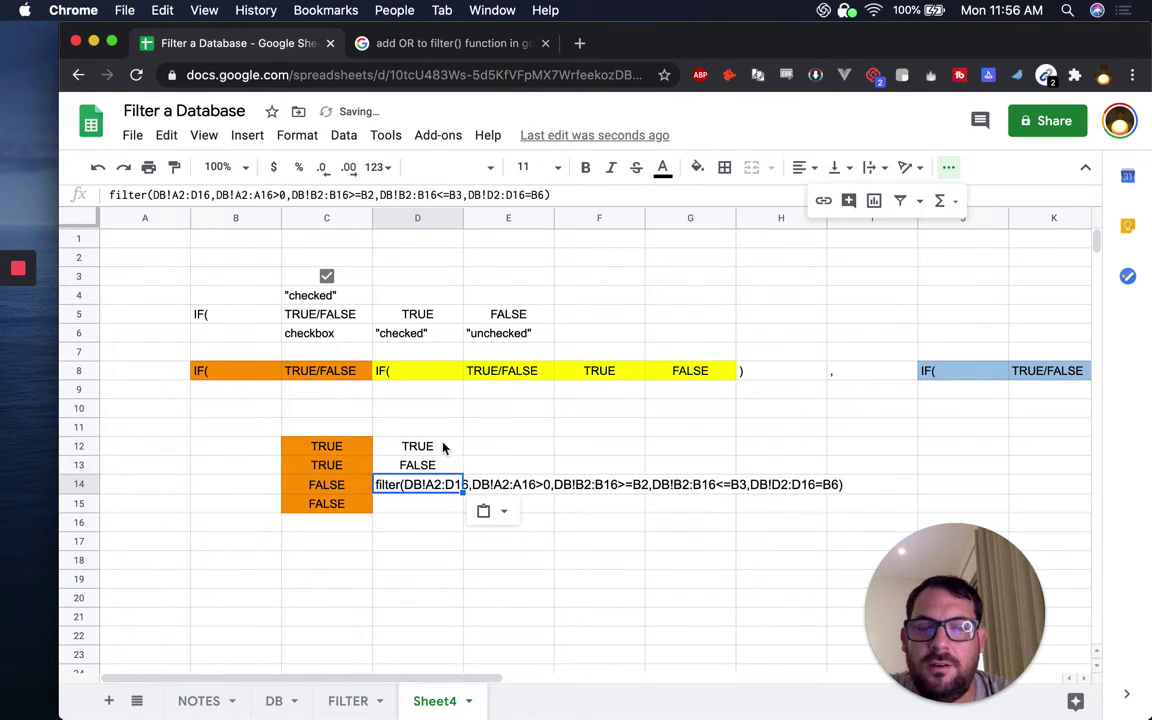
key("super+alt+i")
left_click(1138, 106)
left_click_drag(429, 449, 429, 472)
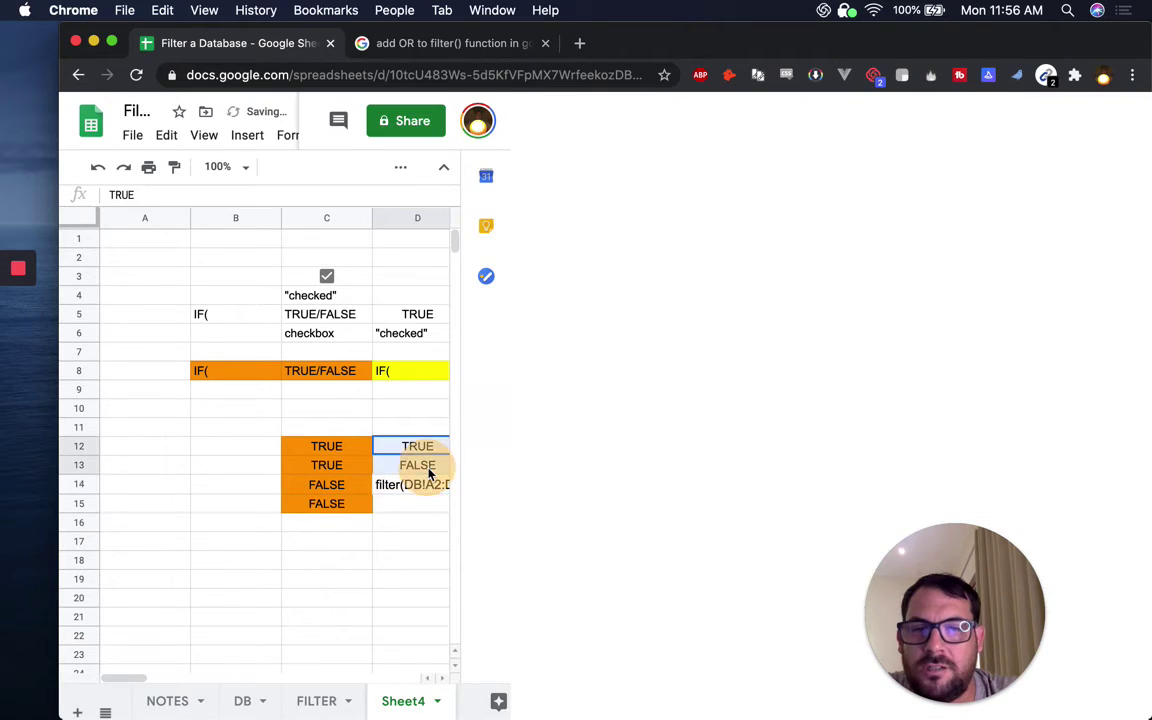
key("super+c")
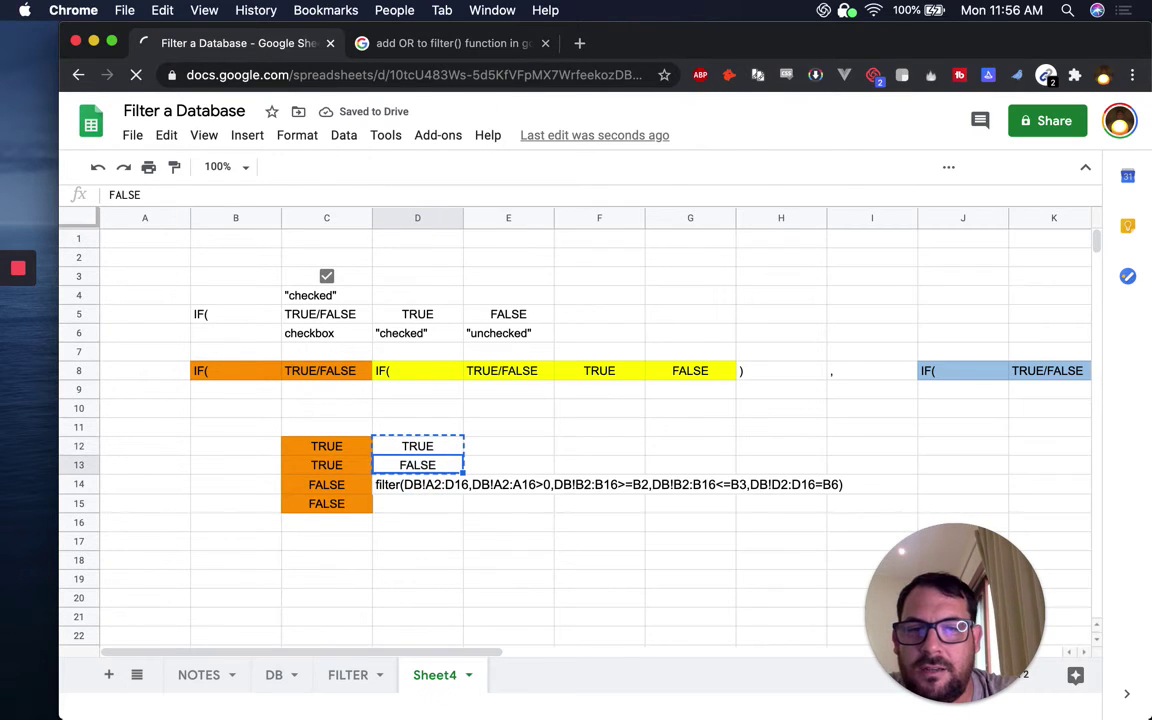
key("Down")
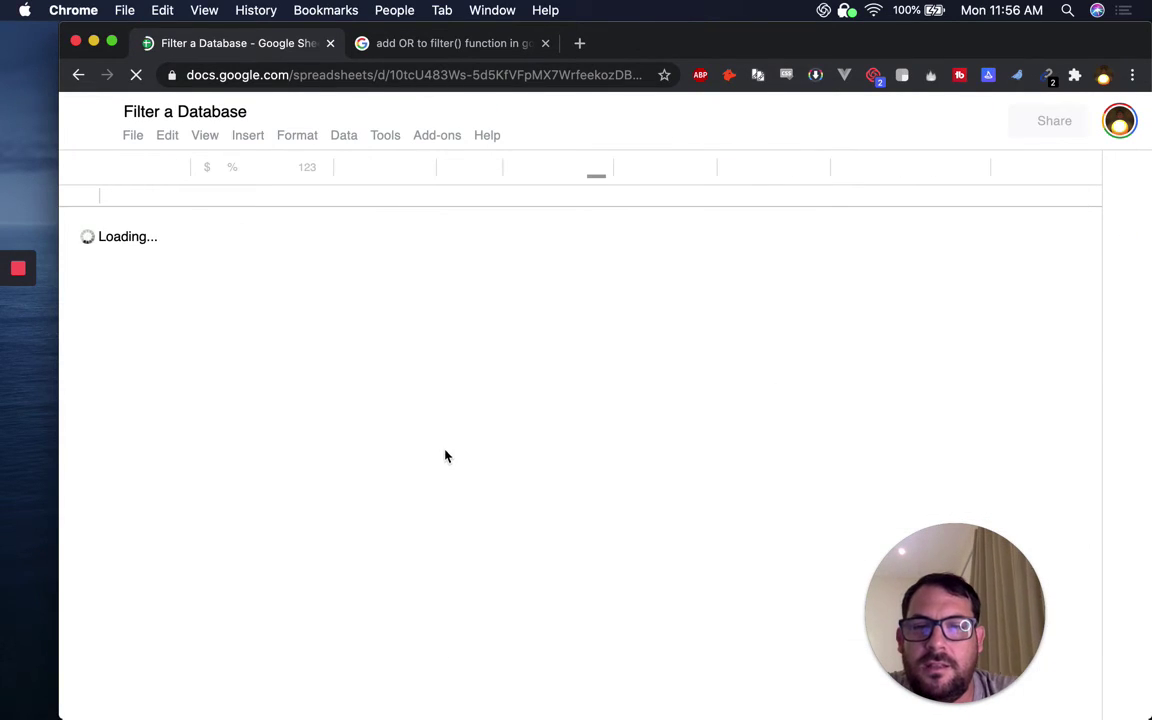
left_click(17, 343)
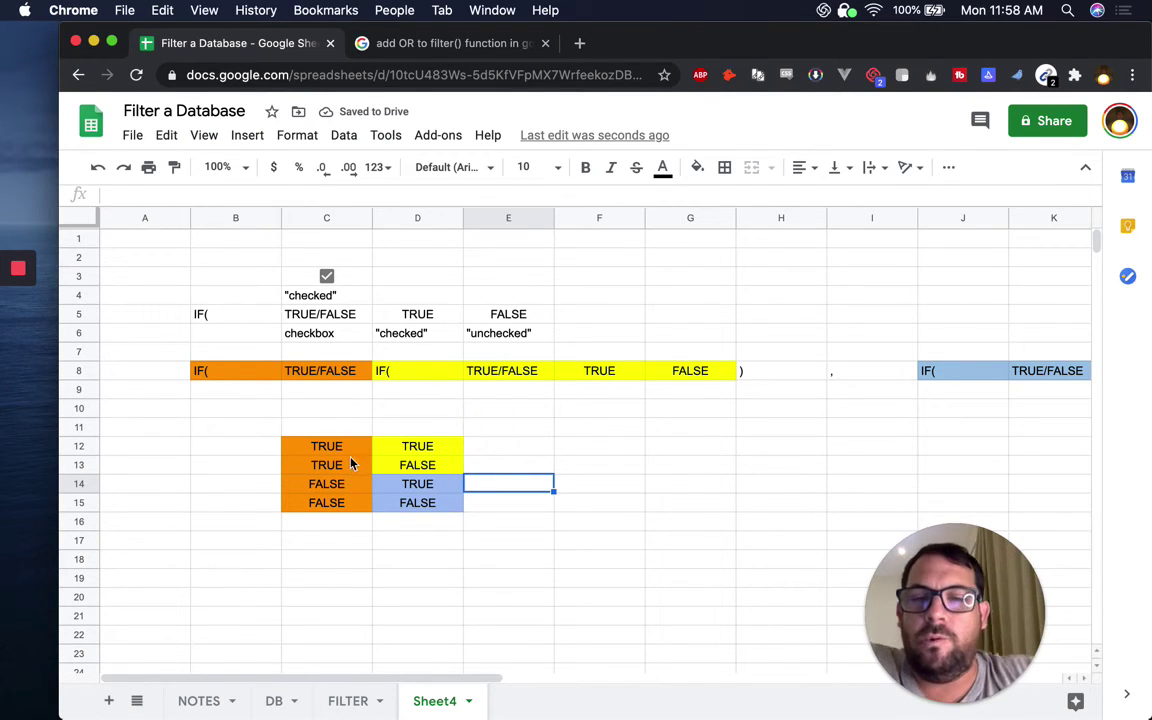
Examine in C12:E15 how each combination of outer and nested condition leads to its own result.
left_click(316, 449)
left_click(350, 501)
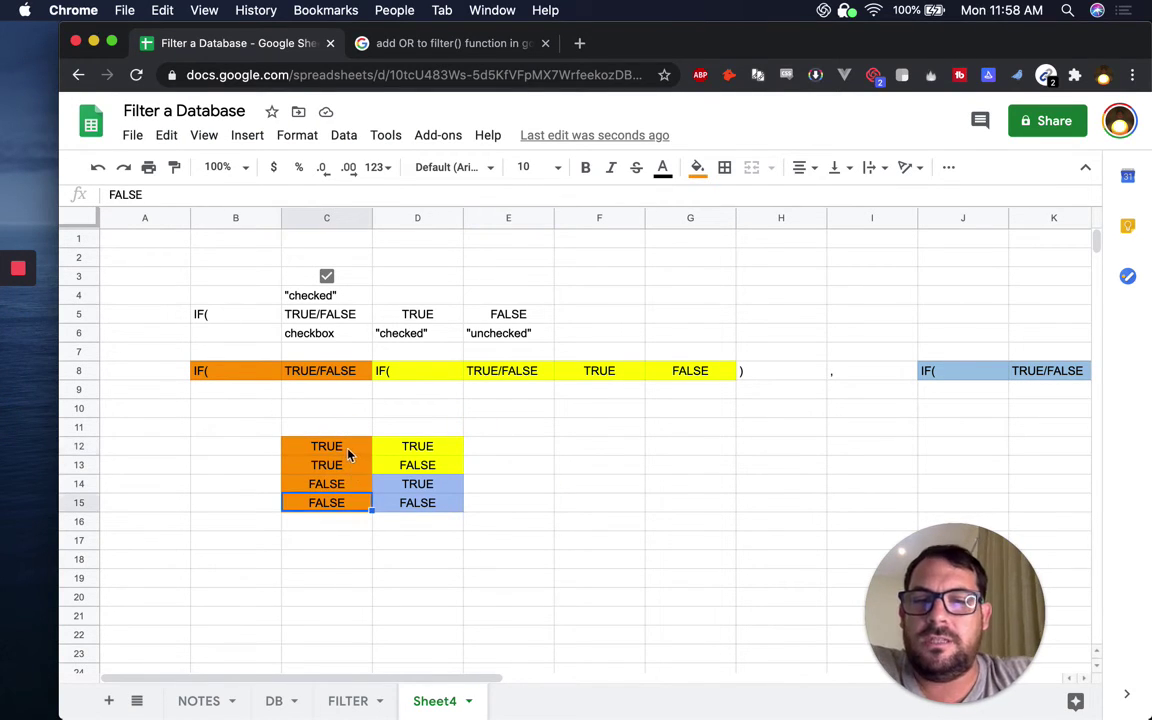
left_click(350, 451)
left_click(422, 450)
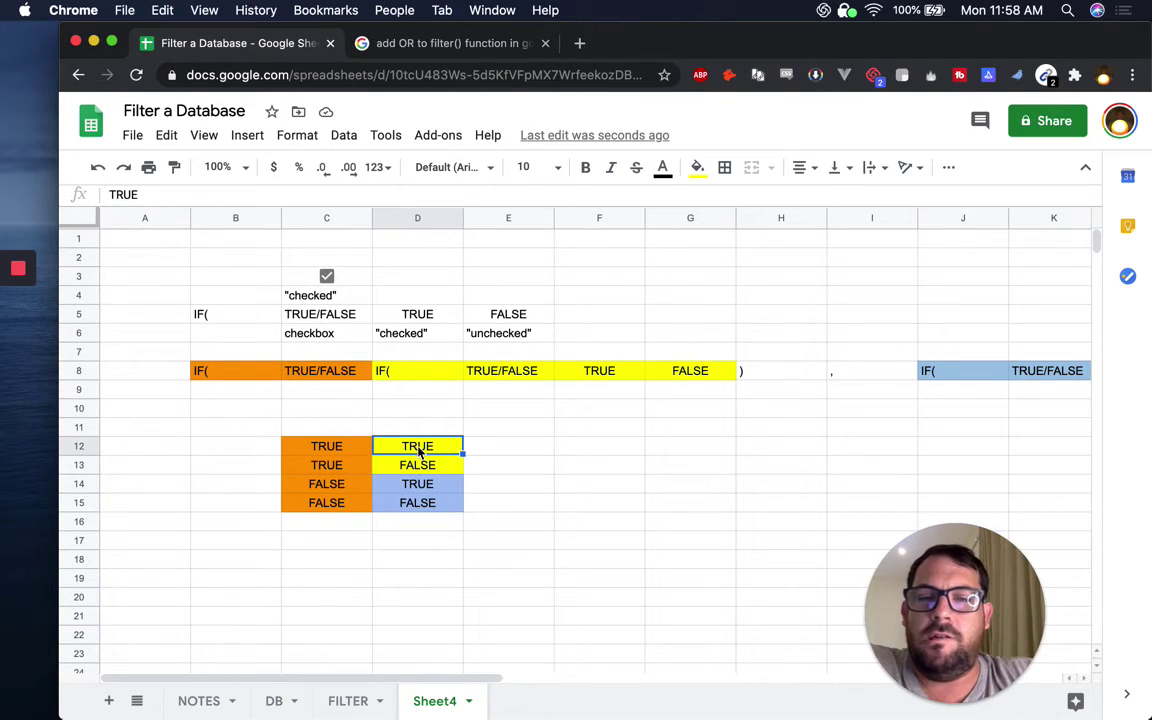
left_click(336, 484)
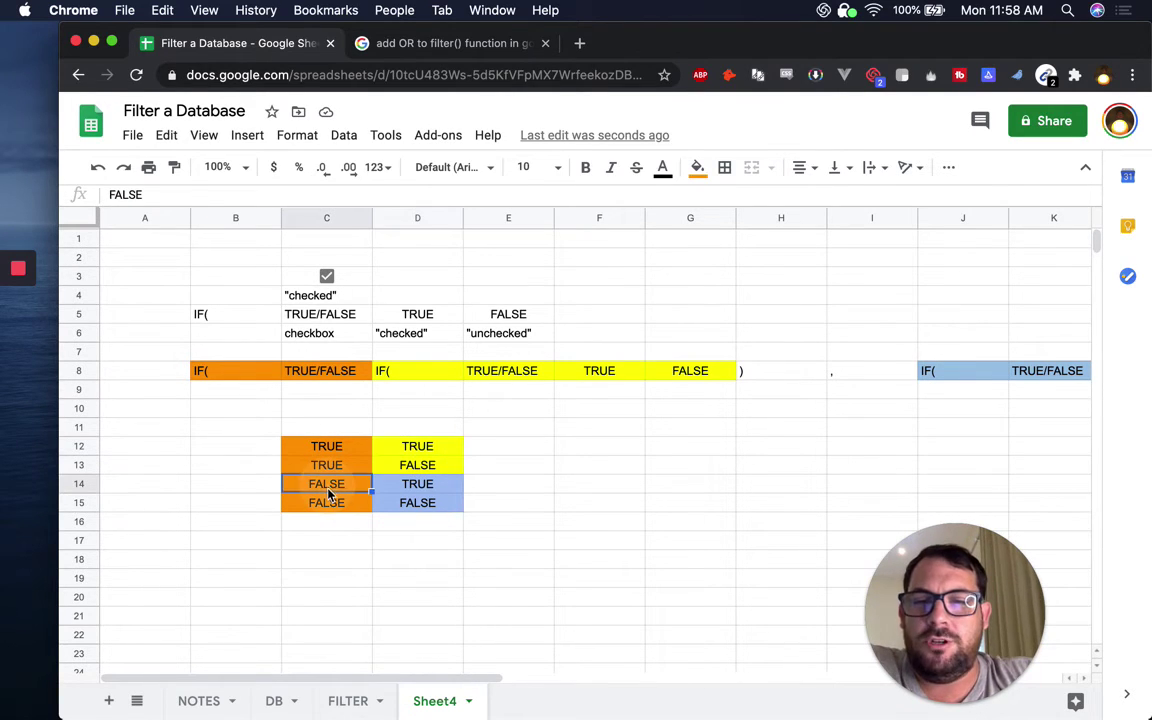
left_click(430, 485)
left_click_drag(434, 511, 436, 506)
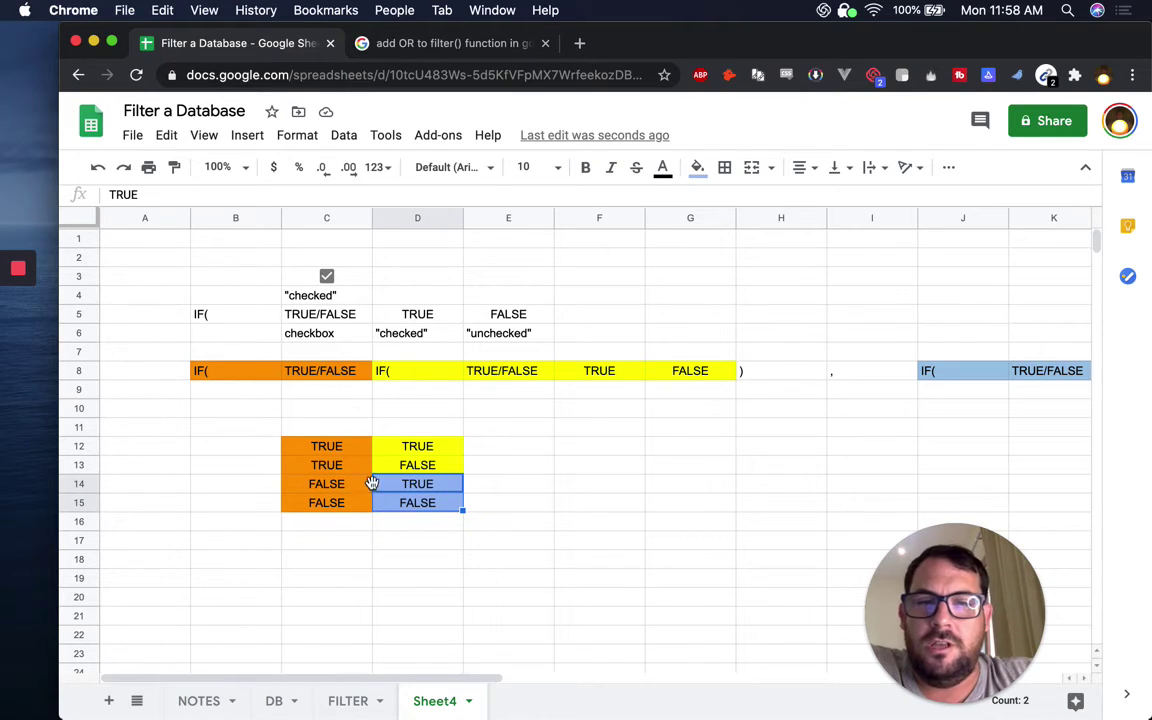
left_click(488, 430)
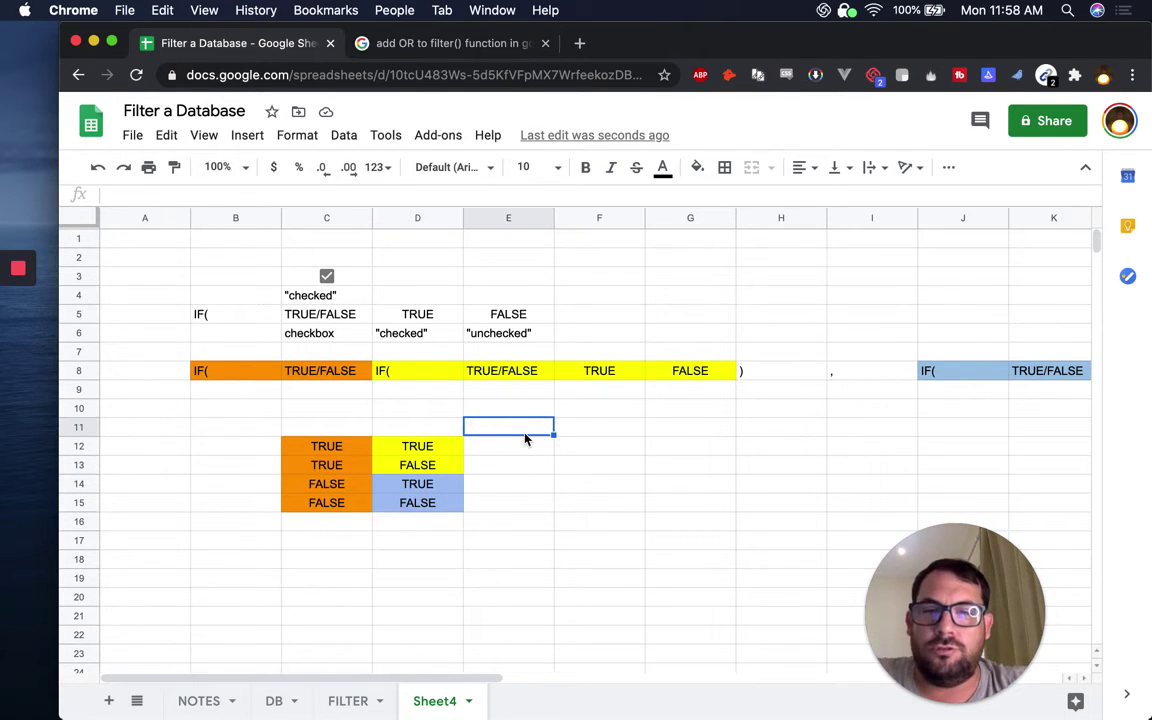
left_click(492, 466)
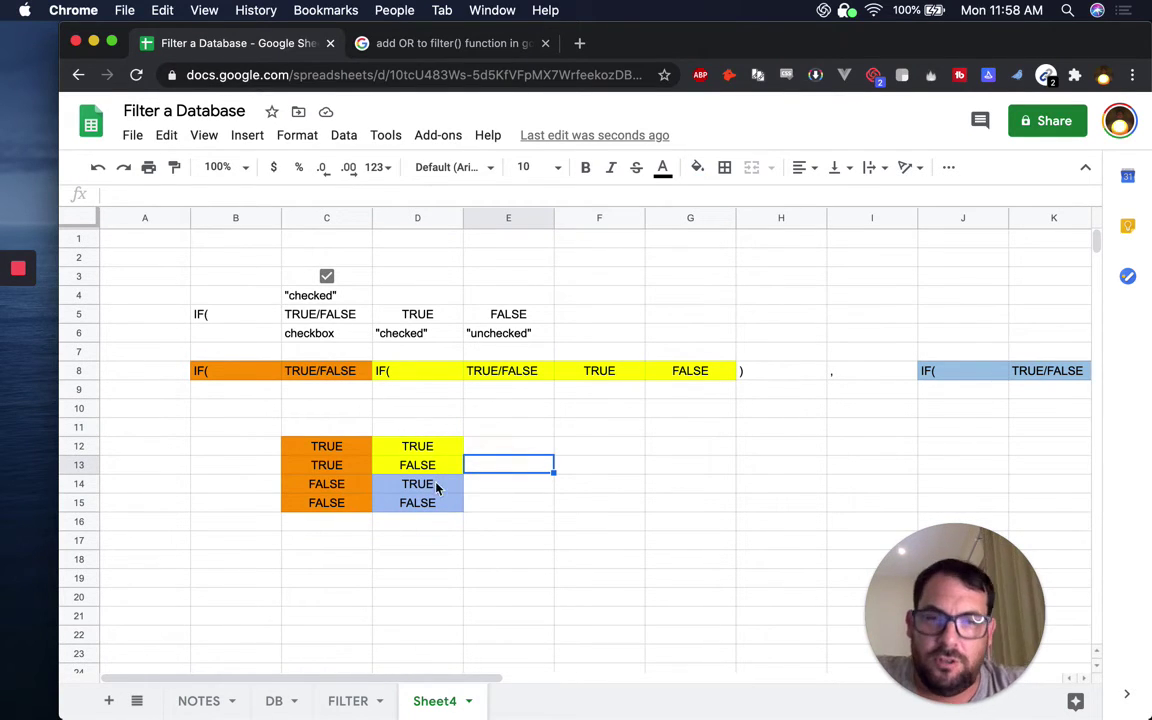
left_click(490, 485)
left_click(495, 505)
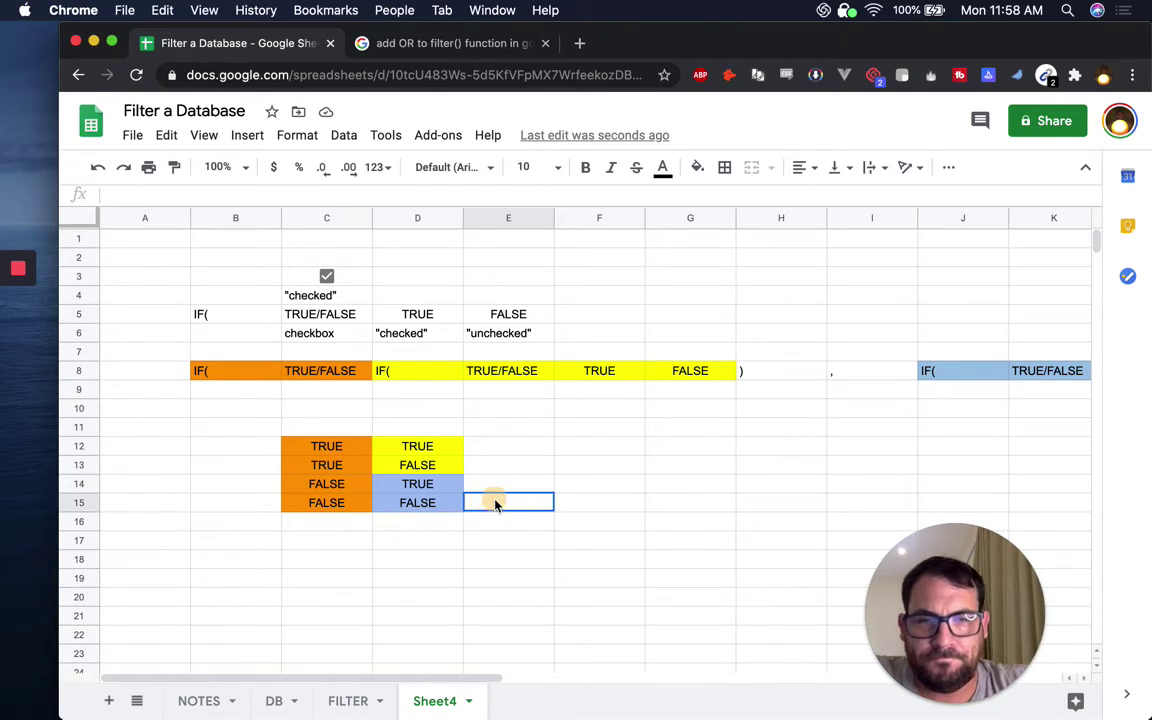
left_click(505, 442)
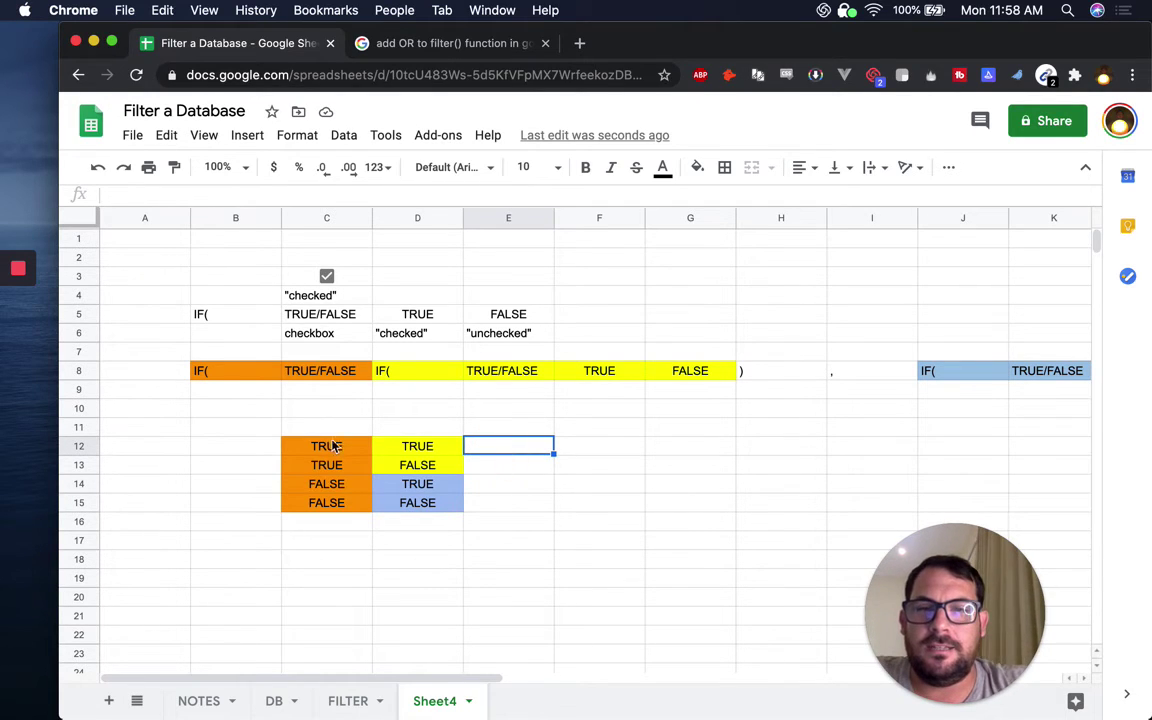
Examine on the FILTER sheet the checkbox cases in F4:G7 and the result each one should return.
left_click(341, 701)
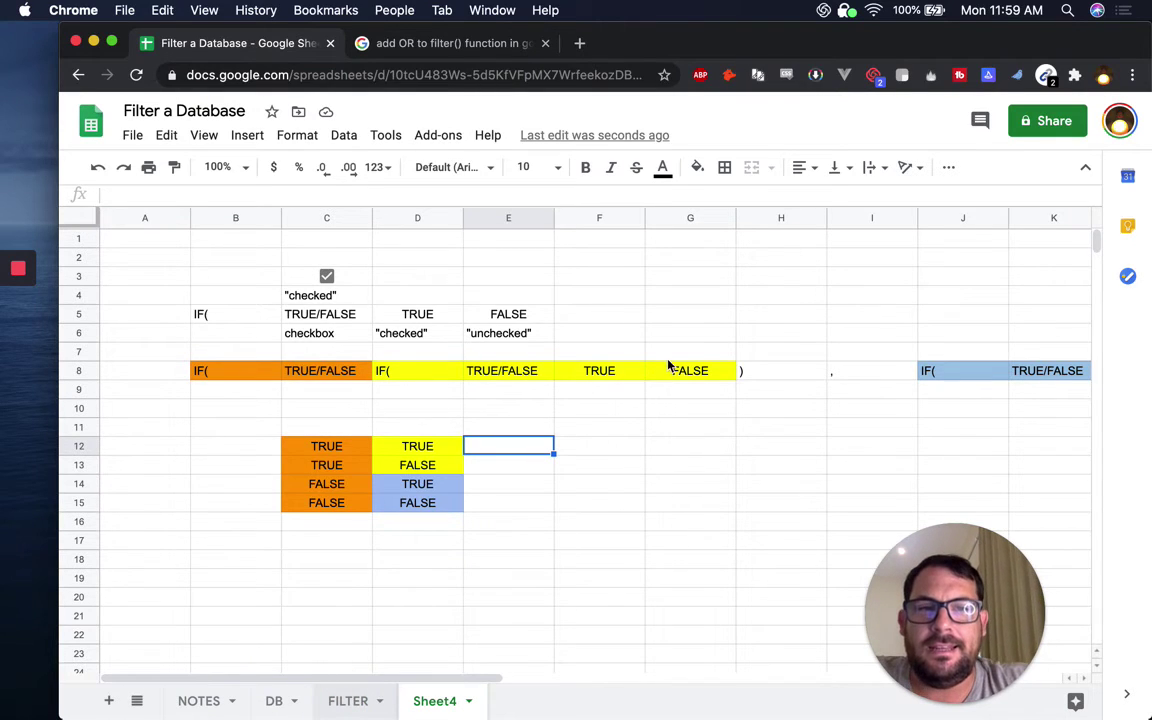
left_click_drag(660, 295, 766, 356)
left_click(719, 297)
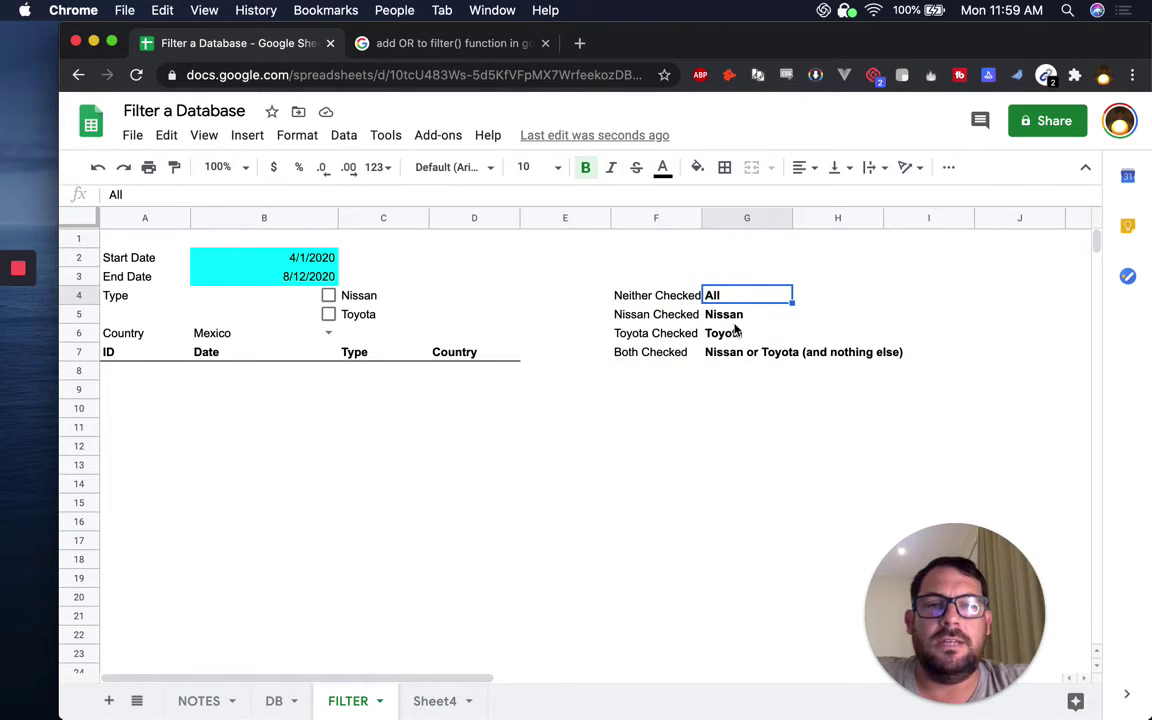
key("Down")
key("Down")
key("Down")
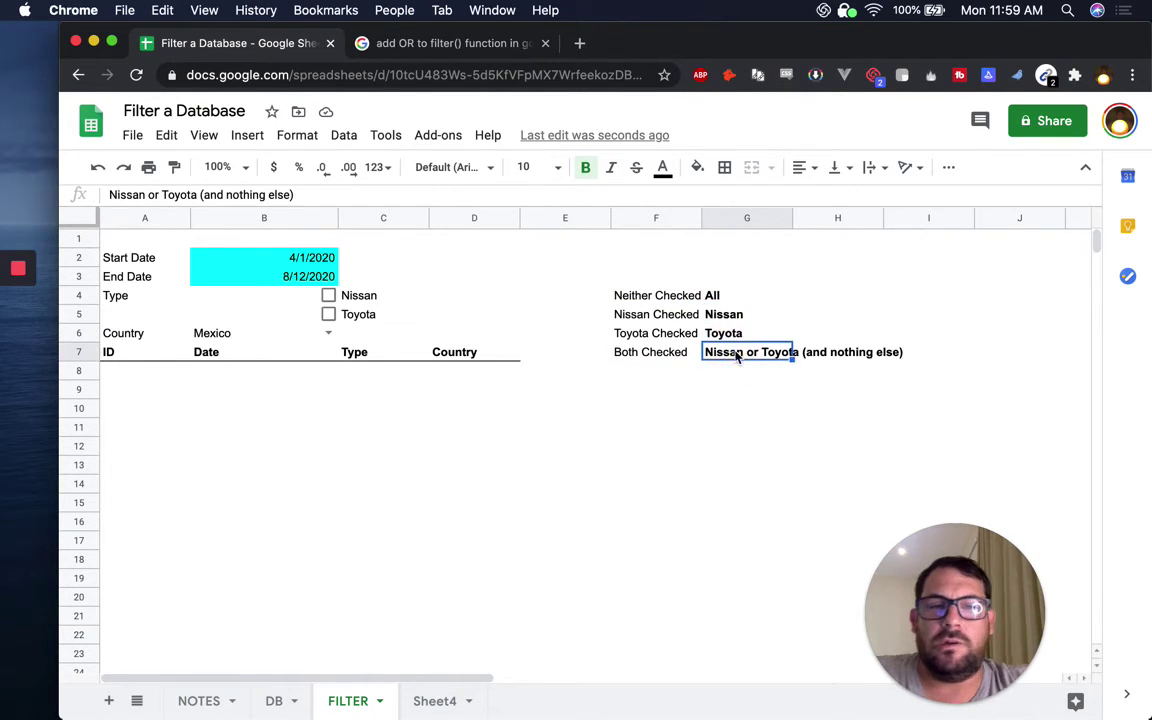
left_click(670, 300)
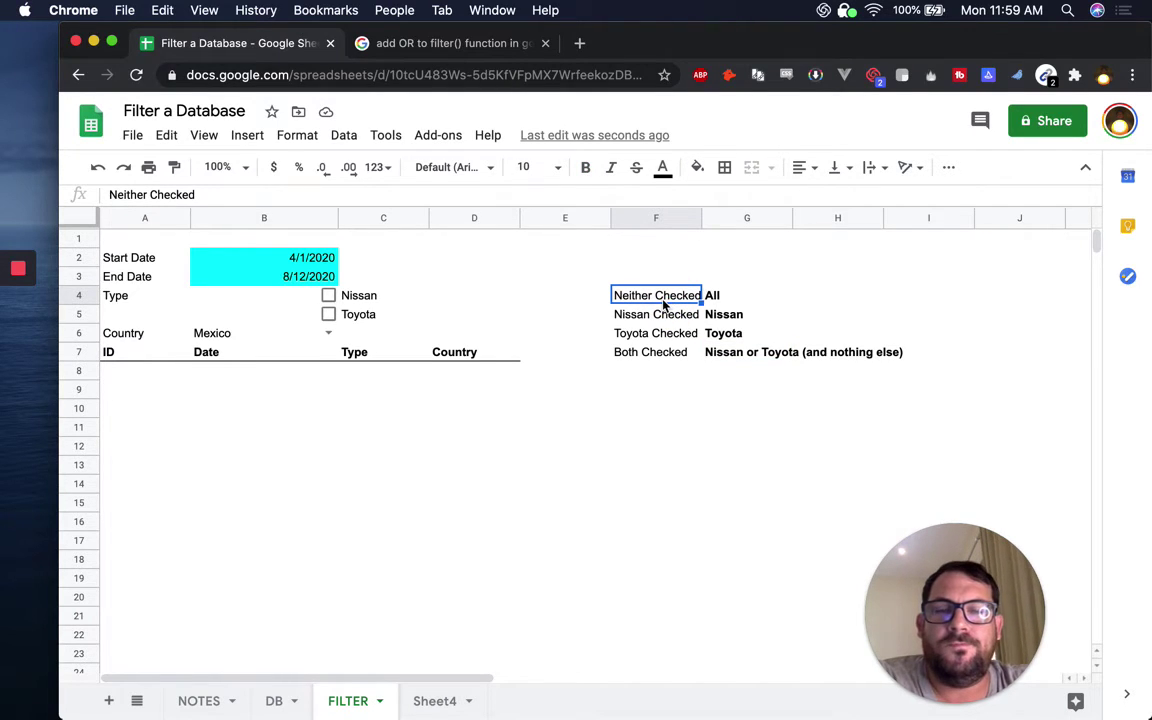
left_click(655, 316)
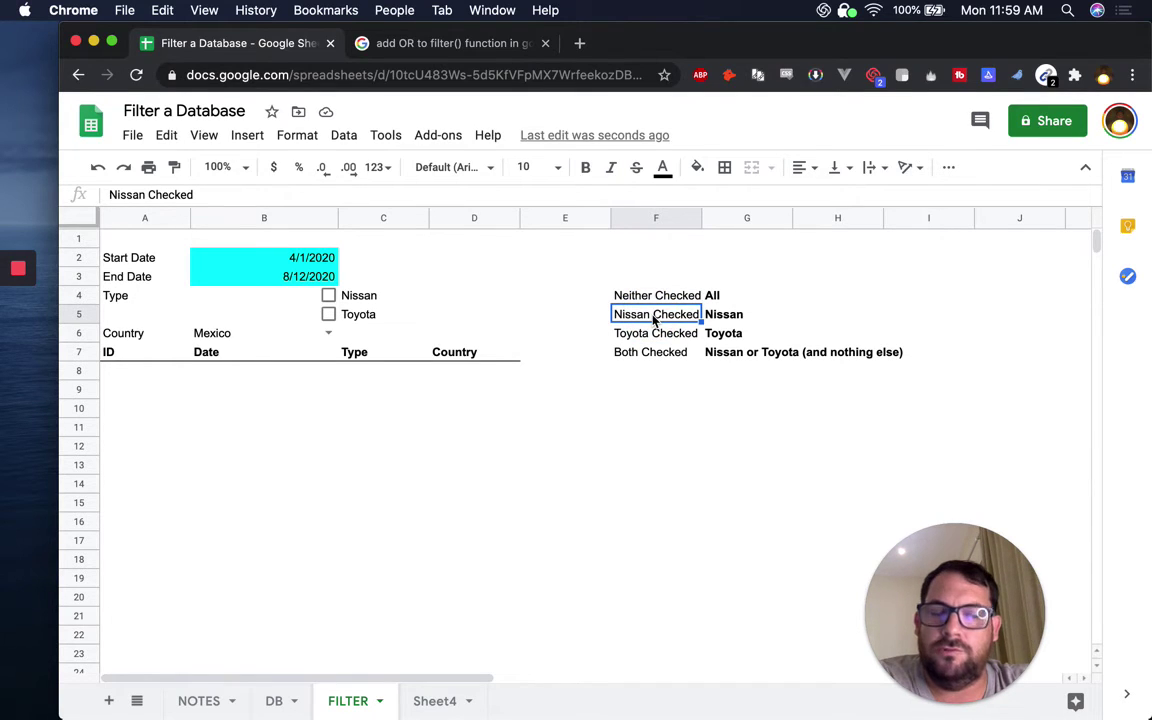
left_click(655, 334)
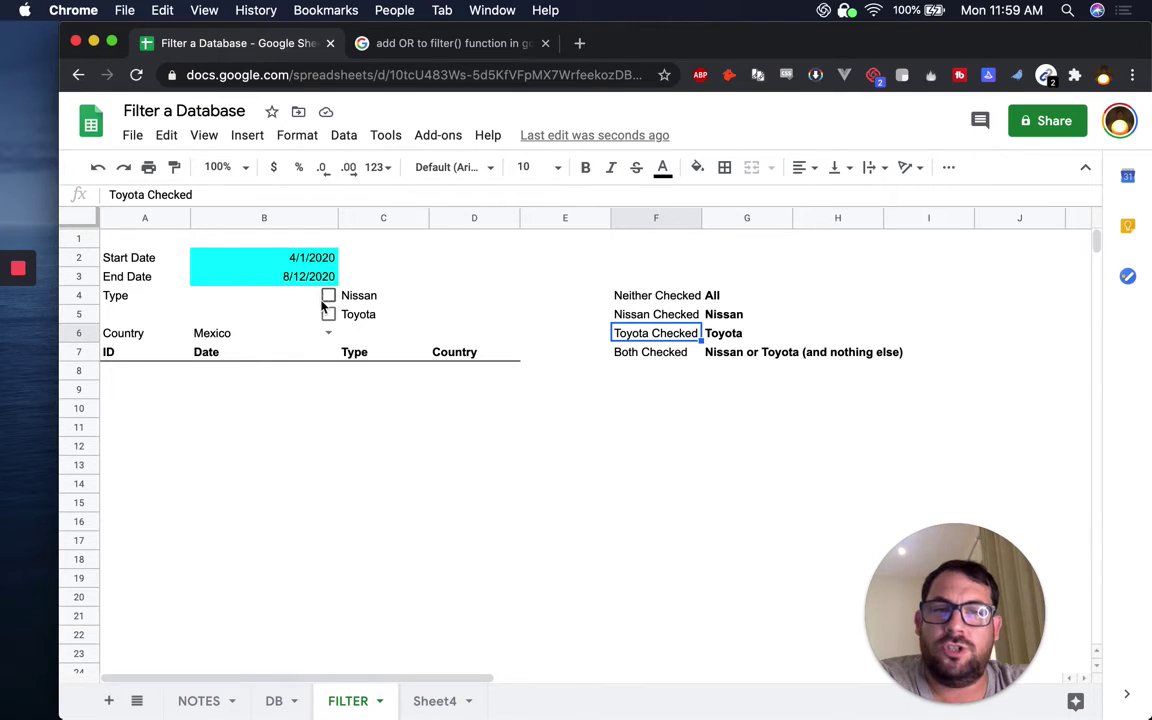
Copy the color-coded TRUE/FALSE table C12:D15 from Sheet4 to H4:I7 on the FILTER sheet.
left_click(645, 357)
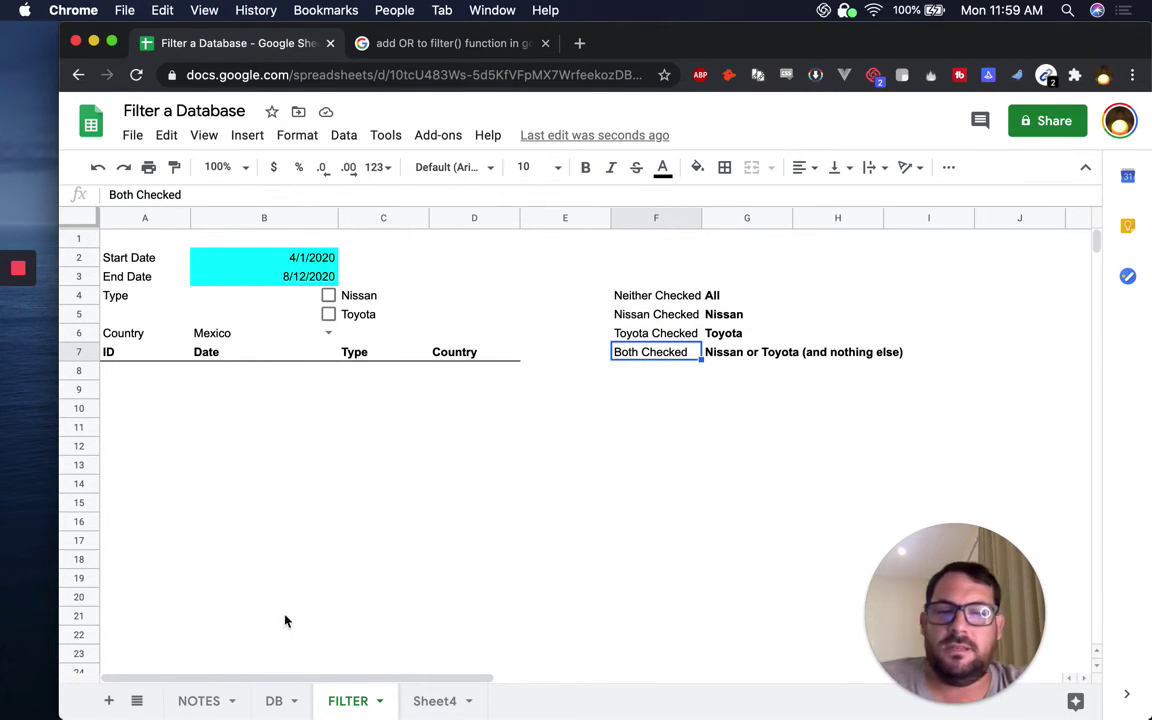
left_click(436, 703)
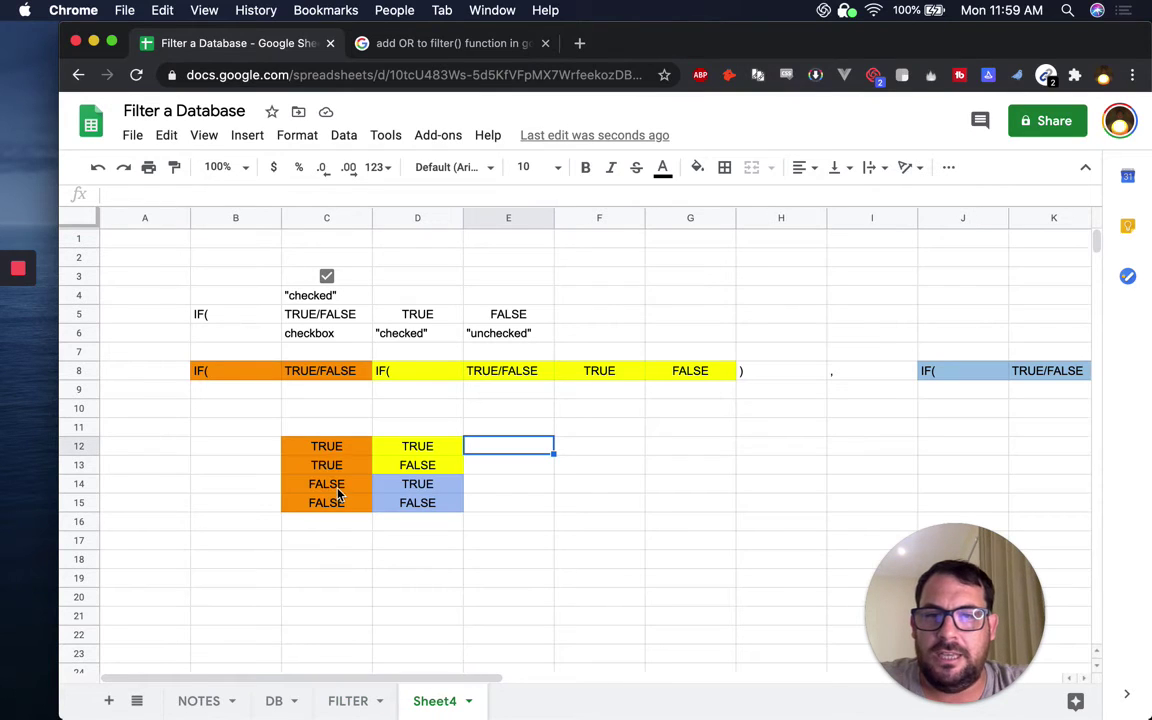
left_click_drag(326, 446, 446, 508)
key("ctrl+c")
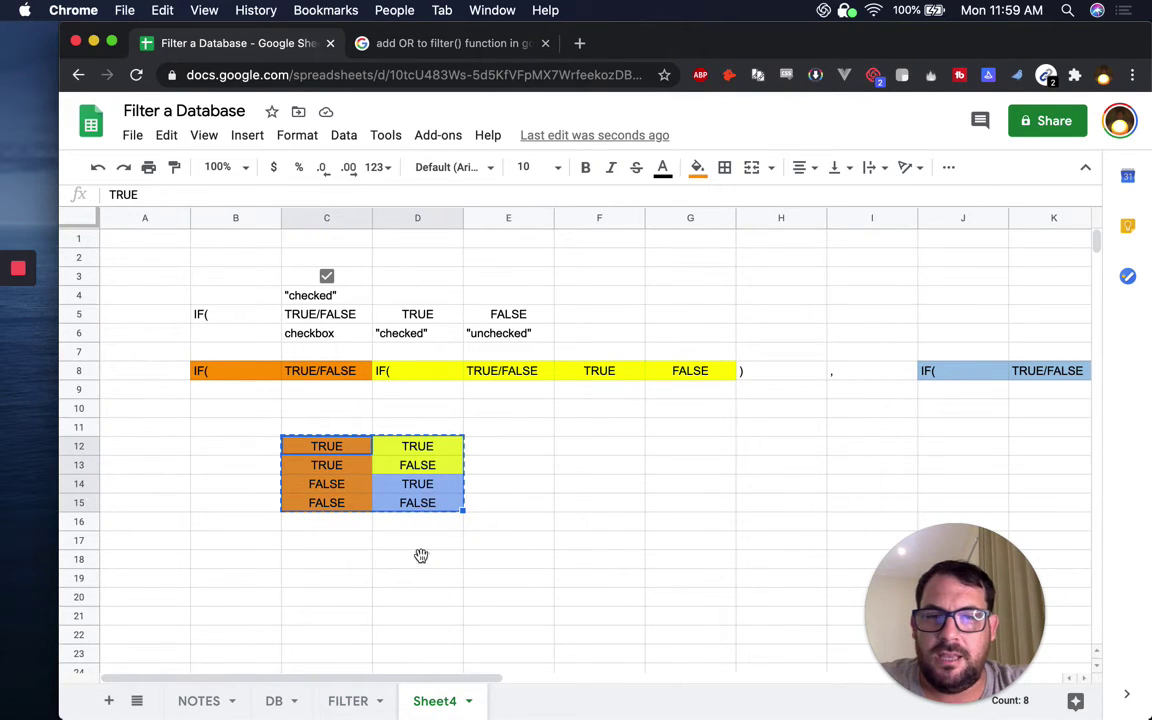
key("alt+Up")
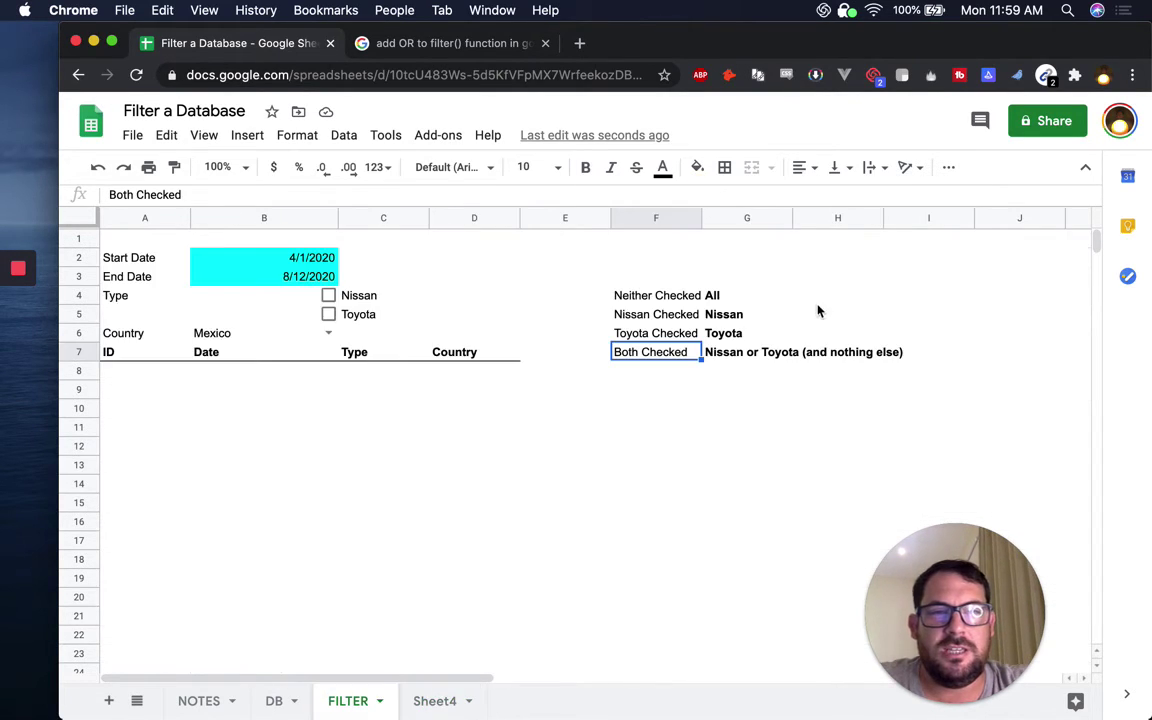
left_click(858, 279)
left_click(850, 294)
type("v")
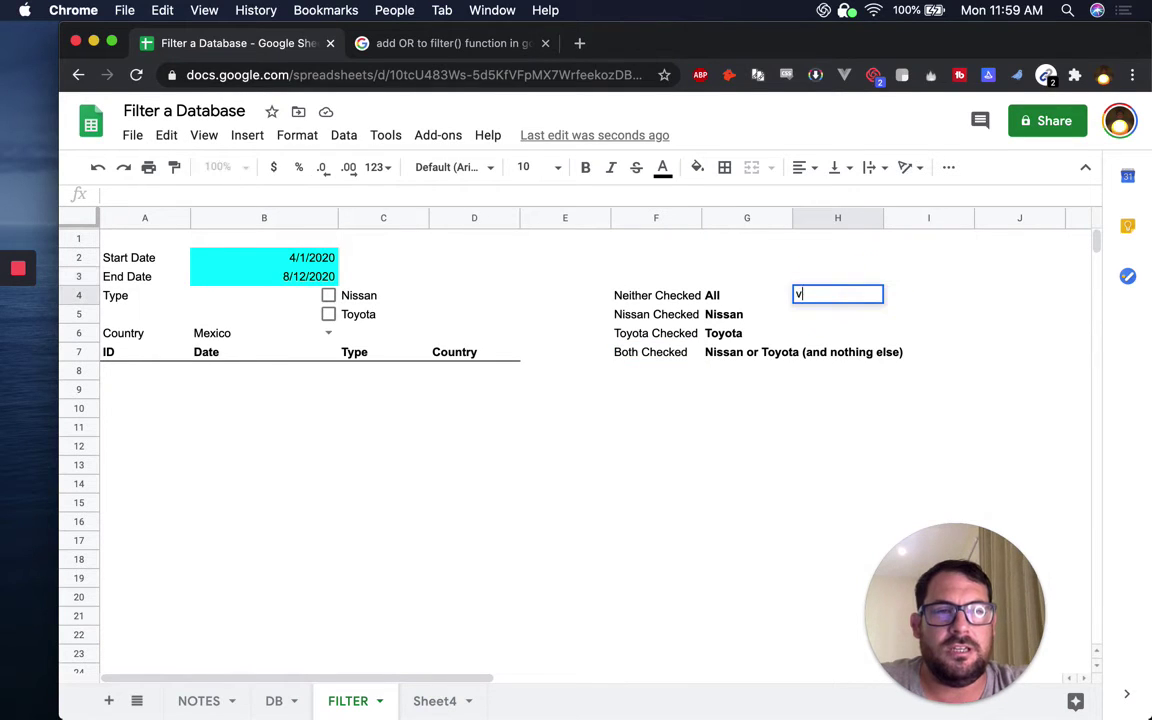
key("Escape")
key("super+v")
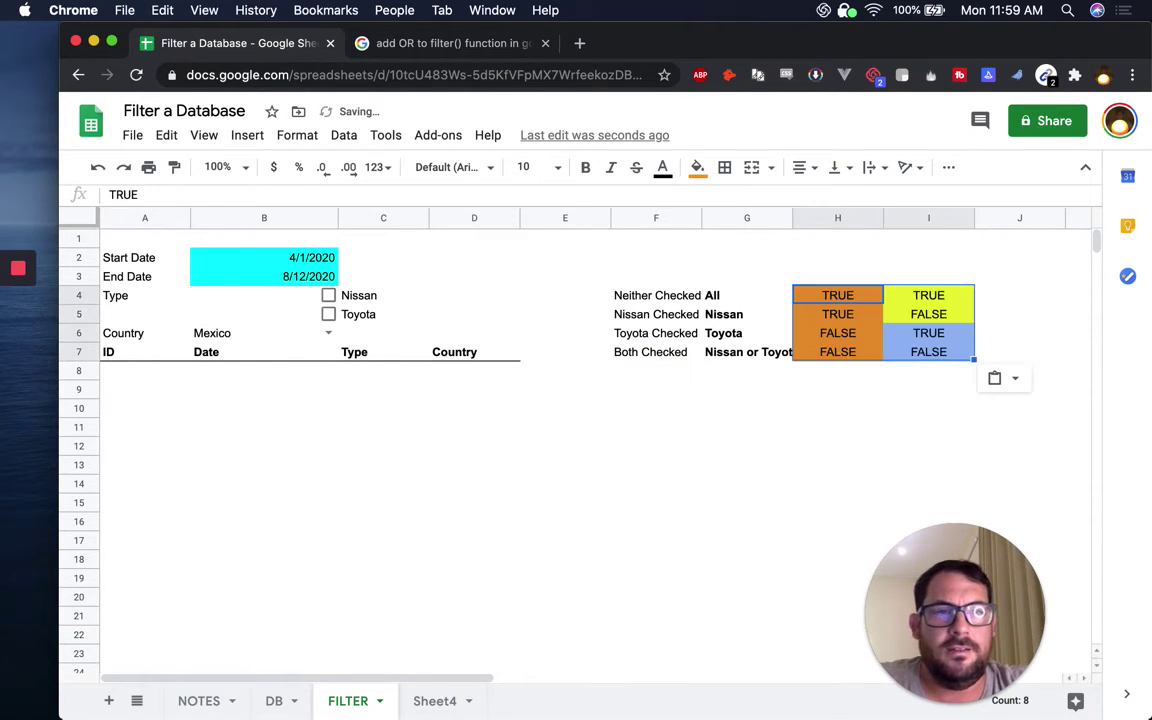
Label the pasted truth table's columns with Nissan in H3 and Toyota in I3.
left_click(1018, 298)
left_click(838, 277)
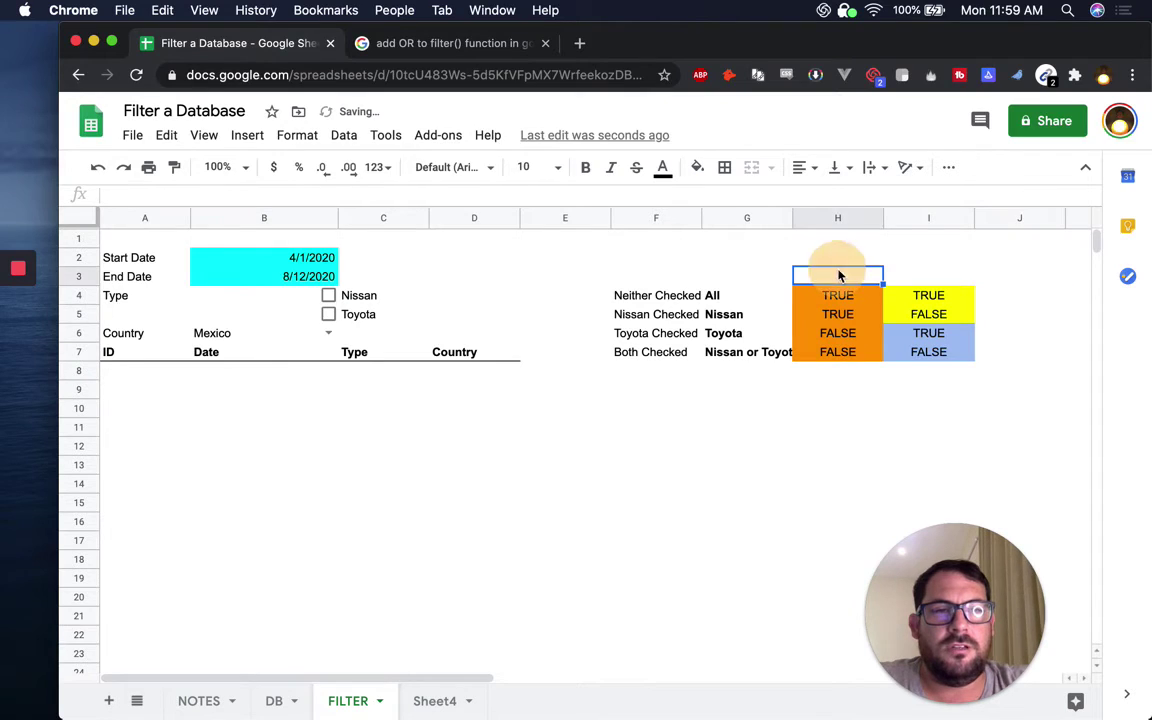
type("Nissan")
key("Tab")
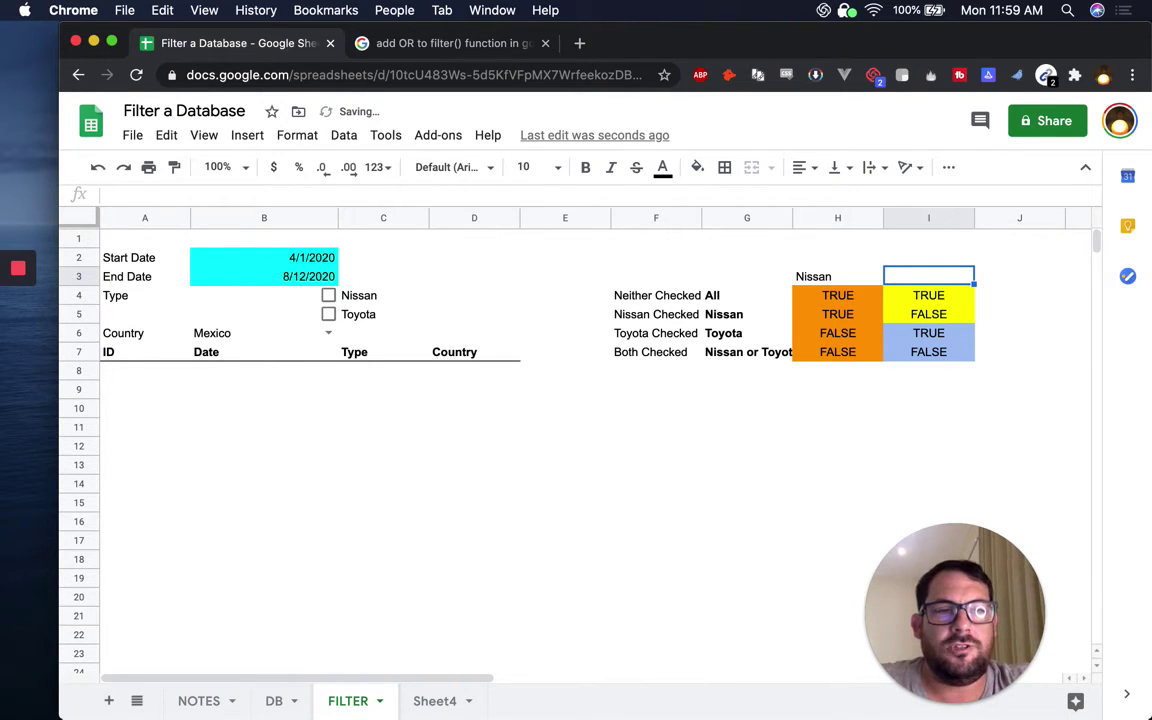
type("Toy")
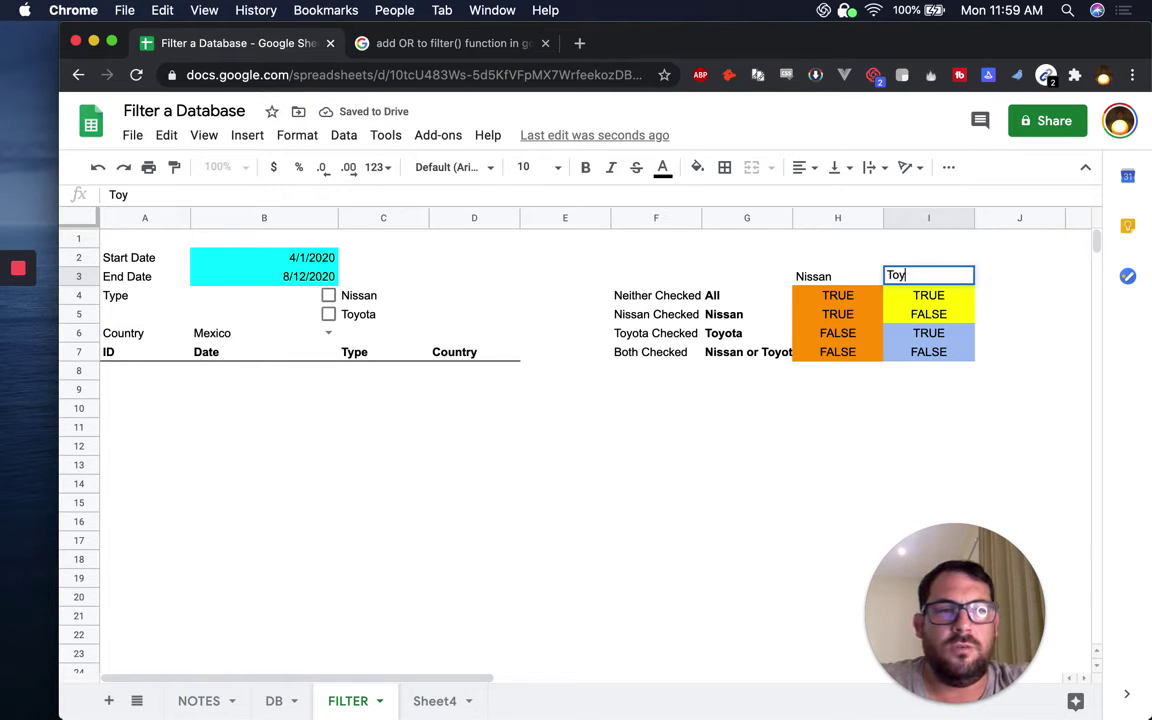
key("Return")
key("Down")
key("Down")
key("Down")
key("Down")
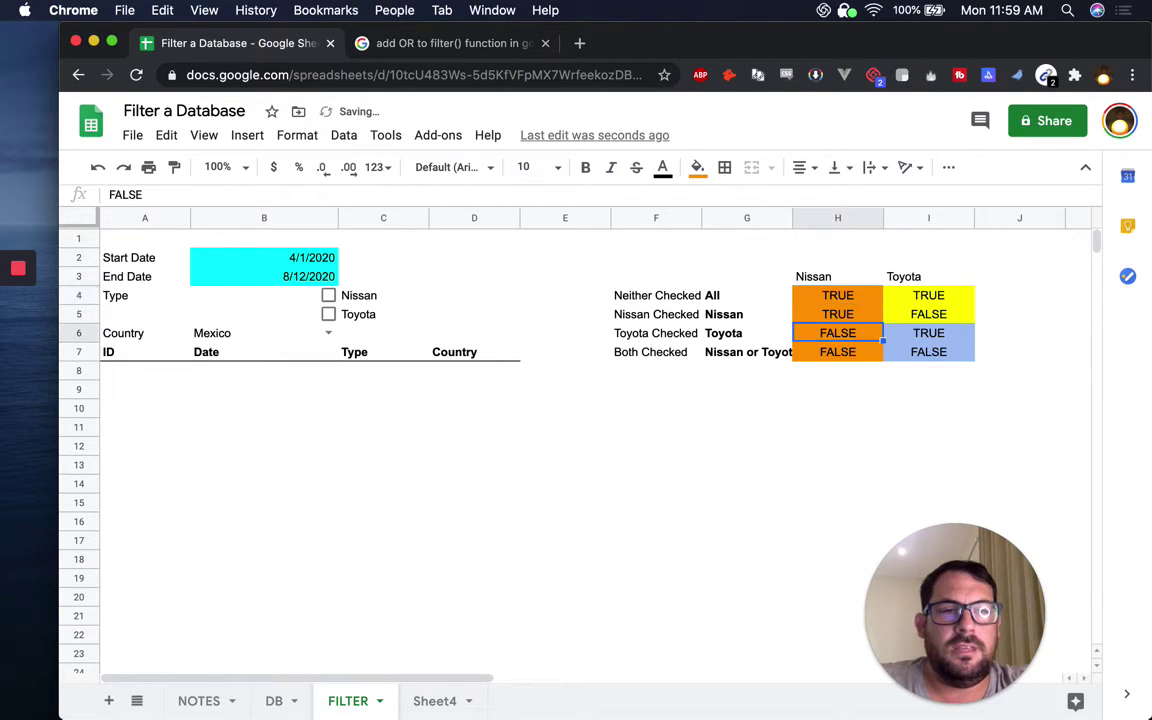
left_click(830, 276)
left_click(915, 279)
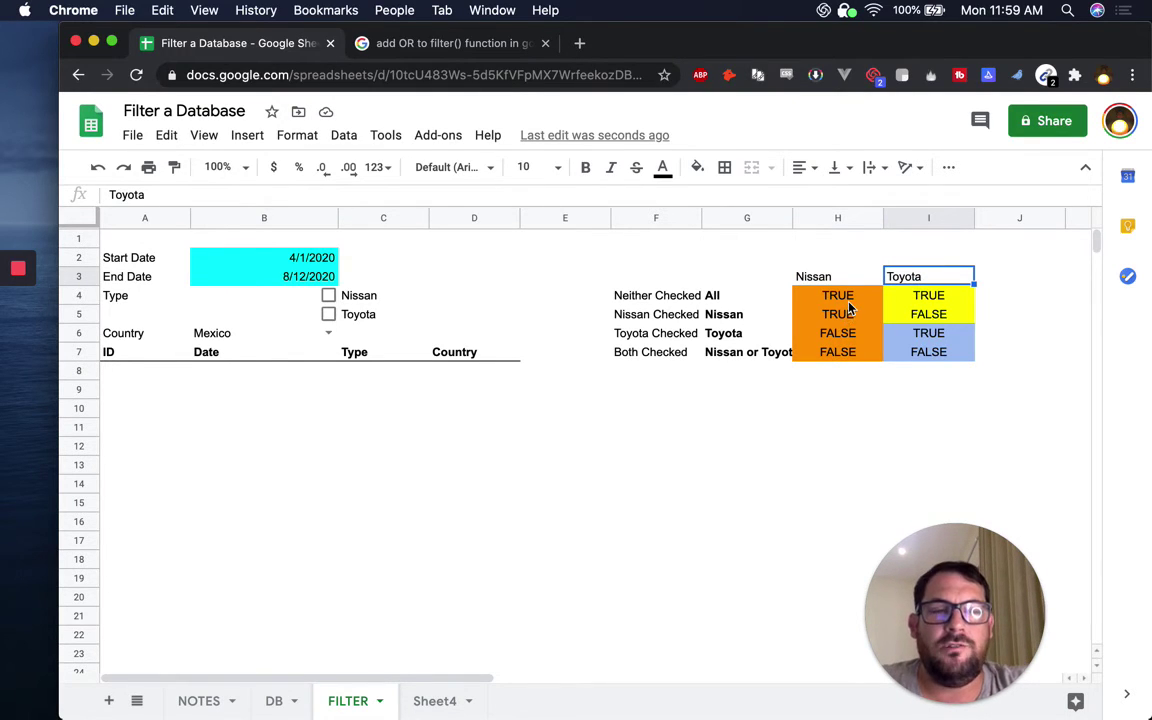
Try to duplicate the truth table H4:I7 in the rows directly beneath it.
scroll(848, 310, "right", 2)
left_click_drag(746, 295, 840, 357)
key("super+c")
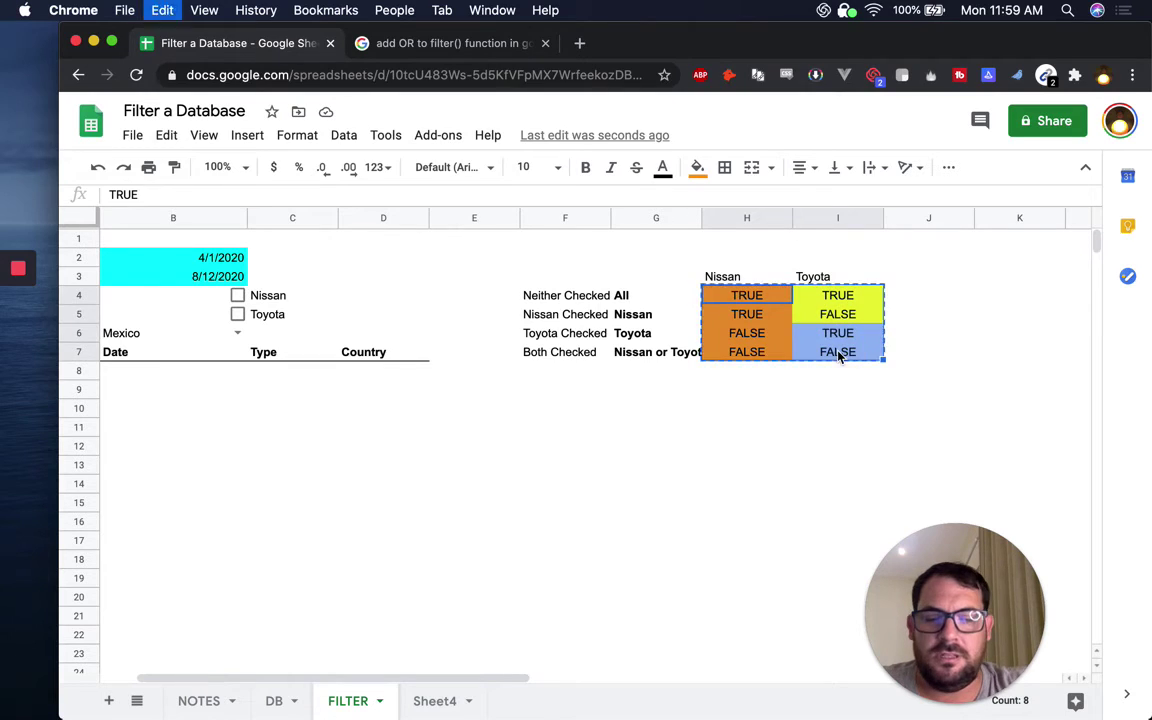
left_click(746, 370)
key("super+v")
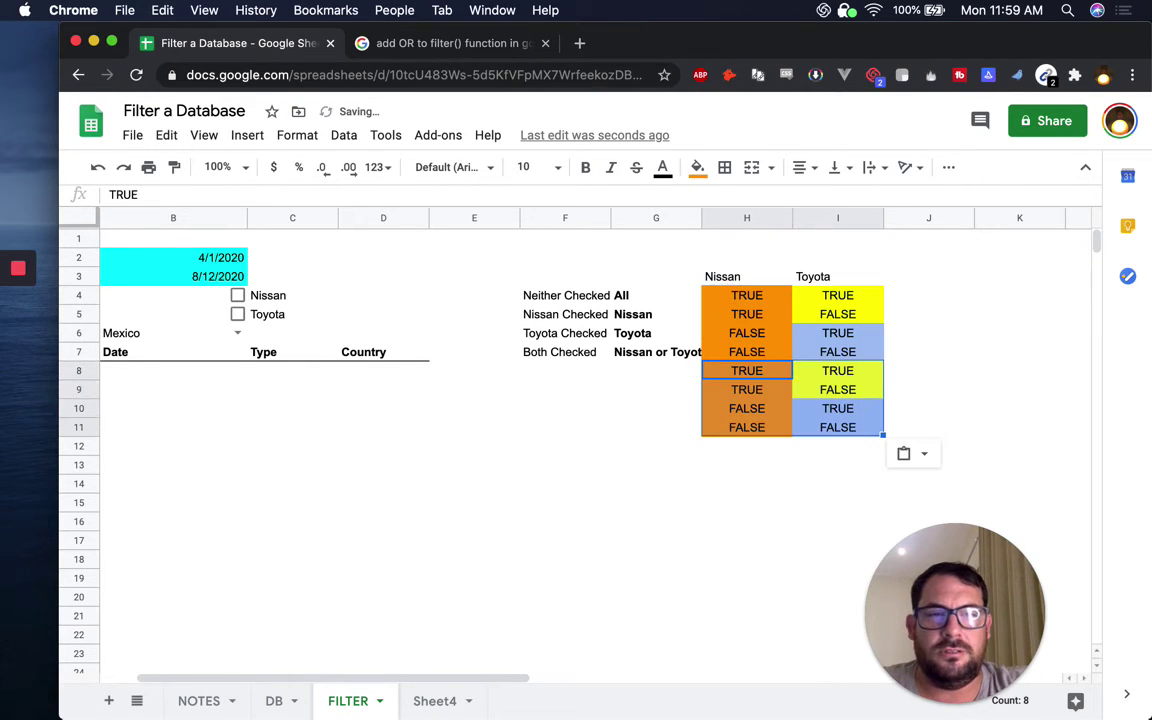
left_click(845, 296)
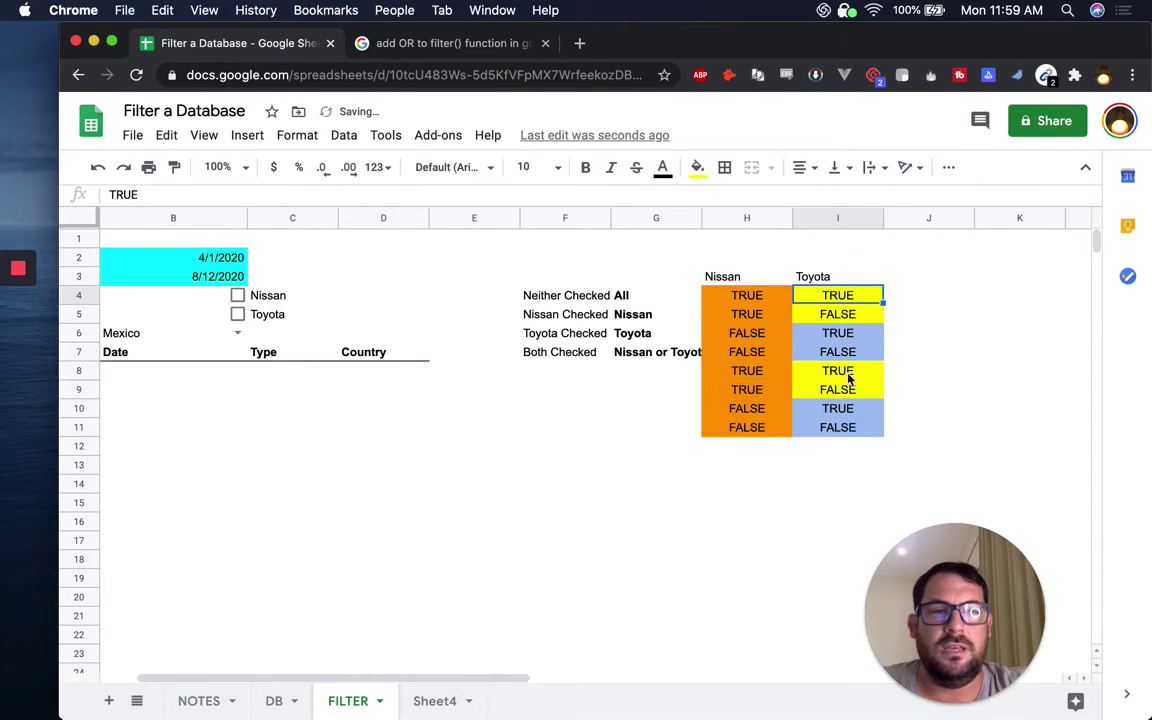
key("super+z")
Move the Neither Checked case and its result All from F4:G4 to F8:G8.
left_click(752, 280)
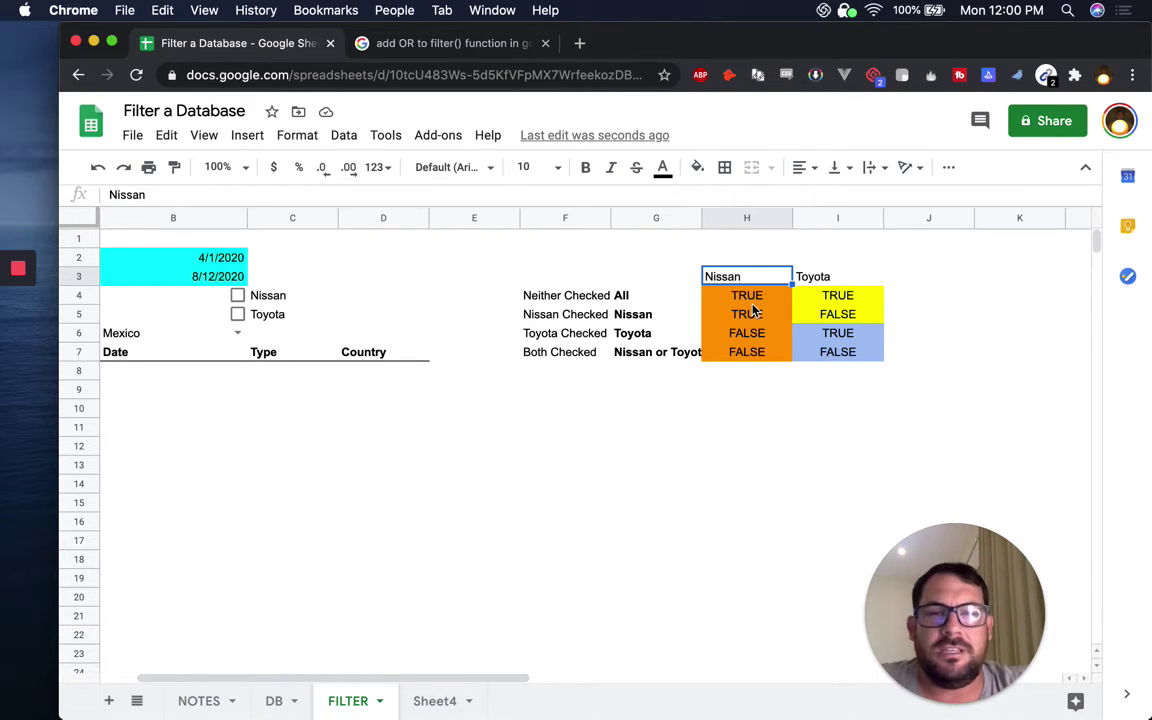
scroll(290, 348, "left", 2)
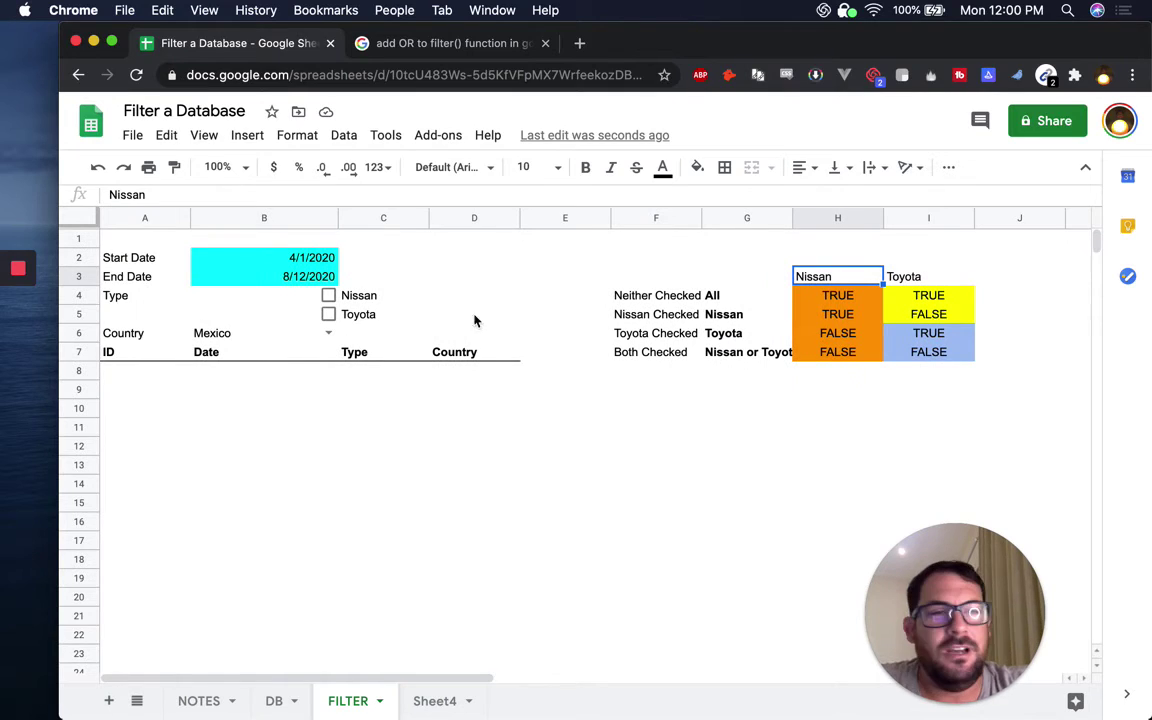
left_click(838, 297)
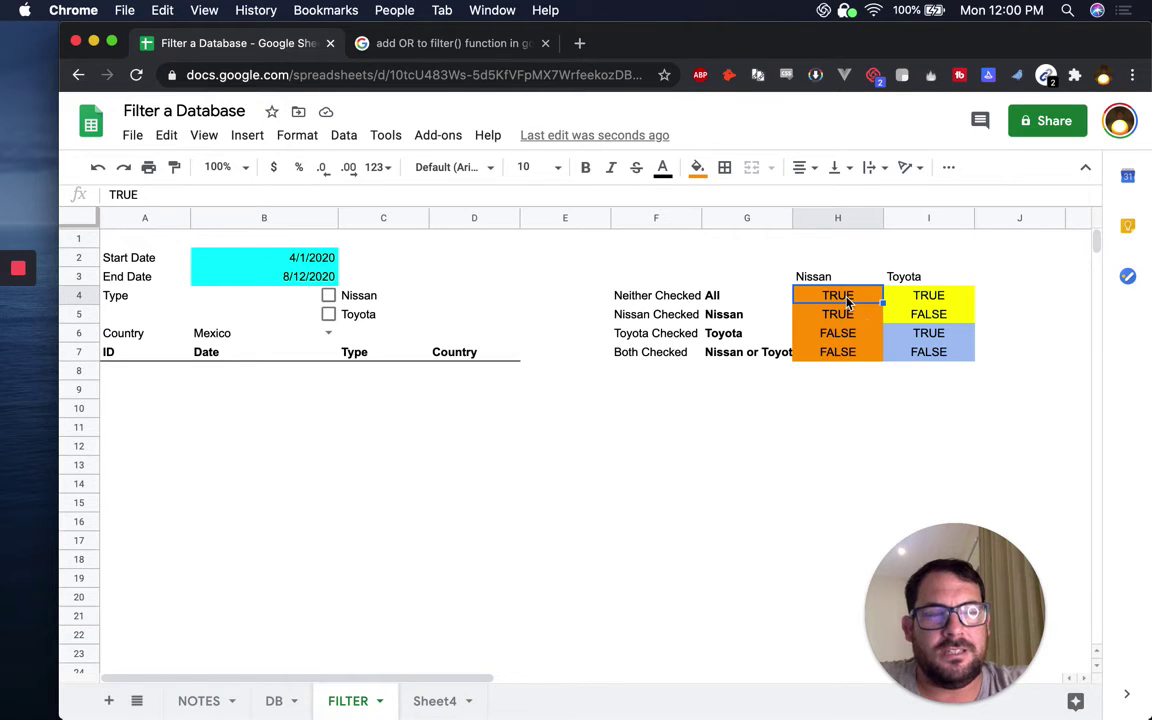
left_click_drag(648, 297, 708, 299)
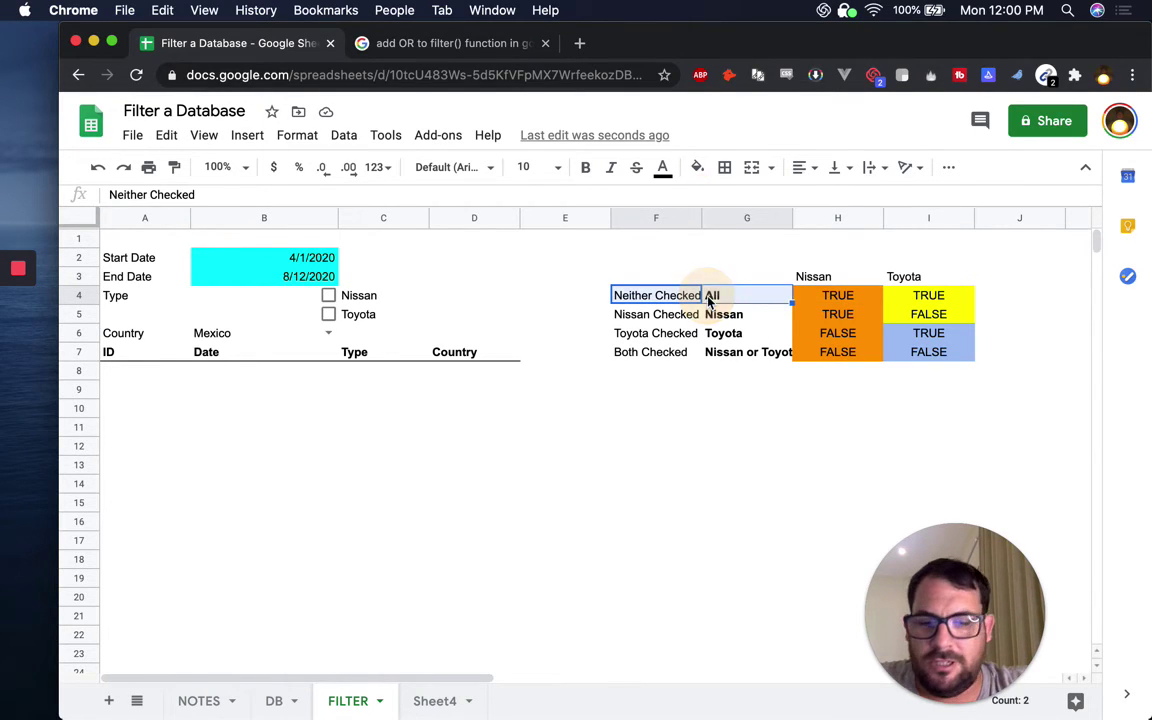
key("ctrl+c")
left_click(660, 375)
key("super+v")
Try to move the Both Checked case and its result from row 7 up the list of cases.
left_click_drag(660, 355, 752, 358)
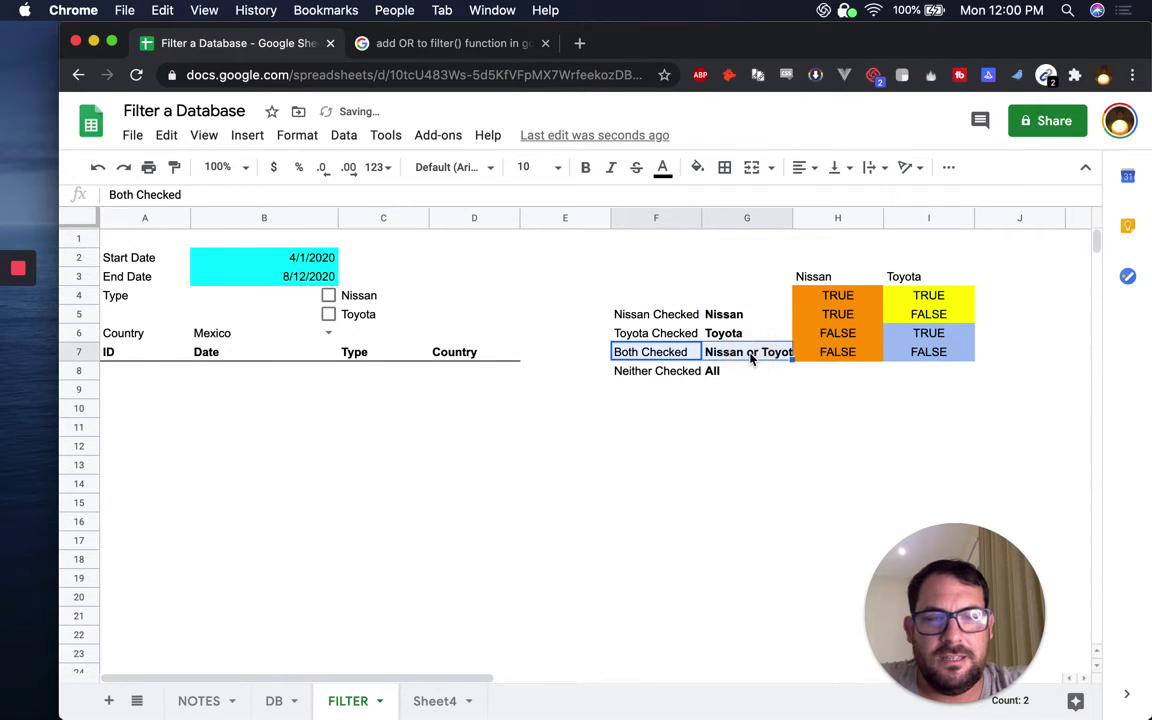
key("super+x")
key("Up")
key("Up")
key("Up")
key("Down")
key("super+v")
key("super+z")
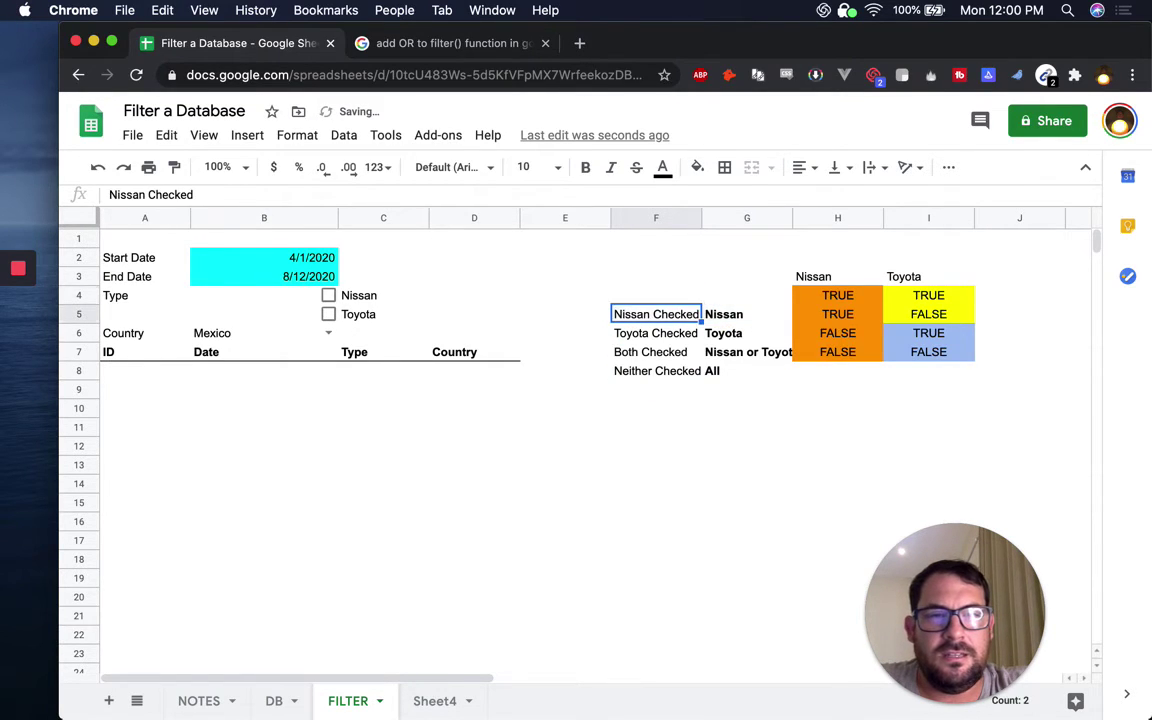
key("Up")
key("Down")
key("Down")
key("Down")
key("shift+Right")
key("super+x")
key("Up")
key("Up")
key("super+v")
key("super+z")
key("Up")
key("Down")
key("Down")
key("Down")
key("Down")
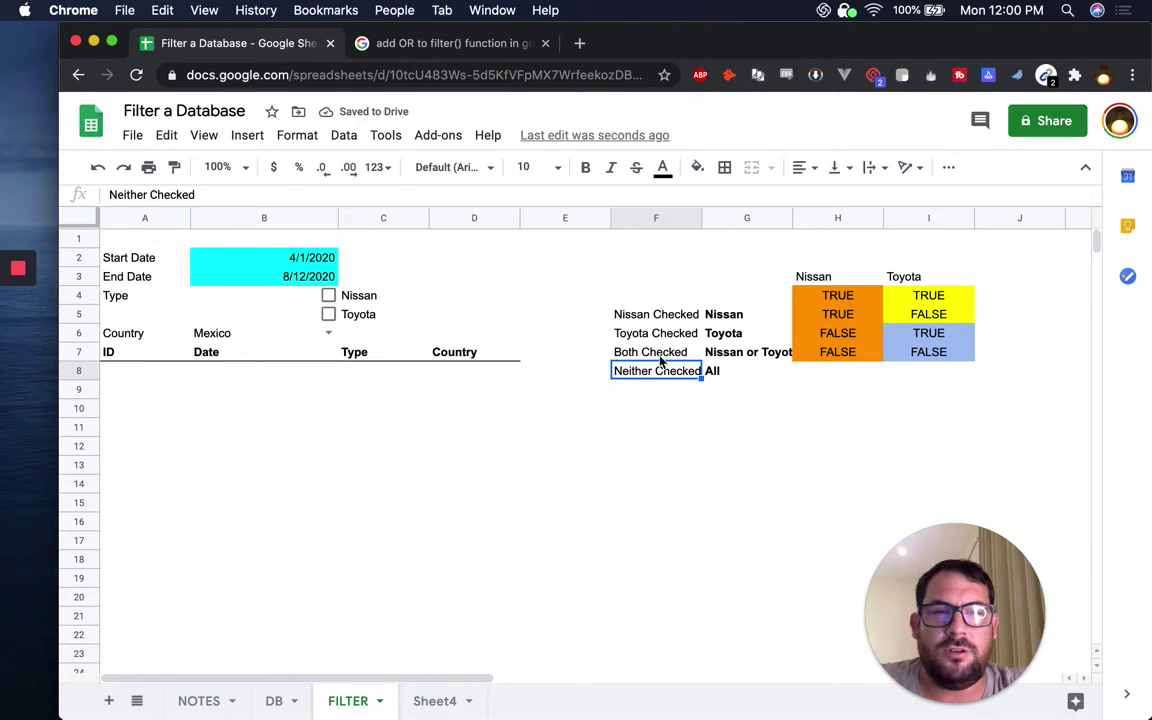
Move the Both Checked case and its result to F4:G4, beside the TRUE/TRUE row.
left_click_drag(662, 357, 715, 362)
key("super+c")
key("Up")
key("Up")
key("Up")
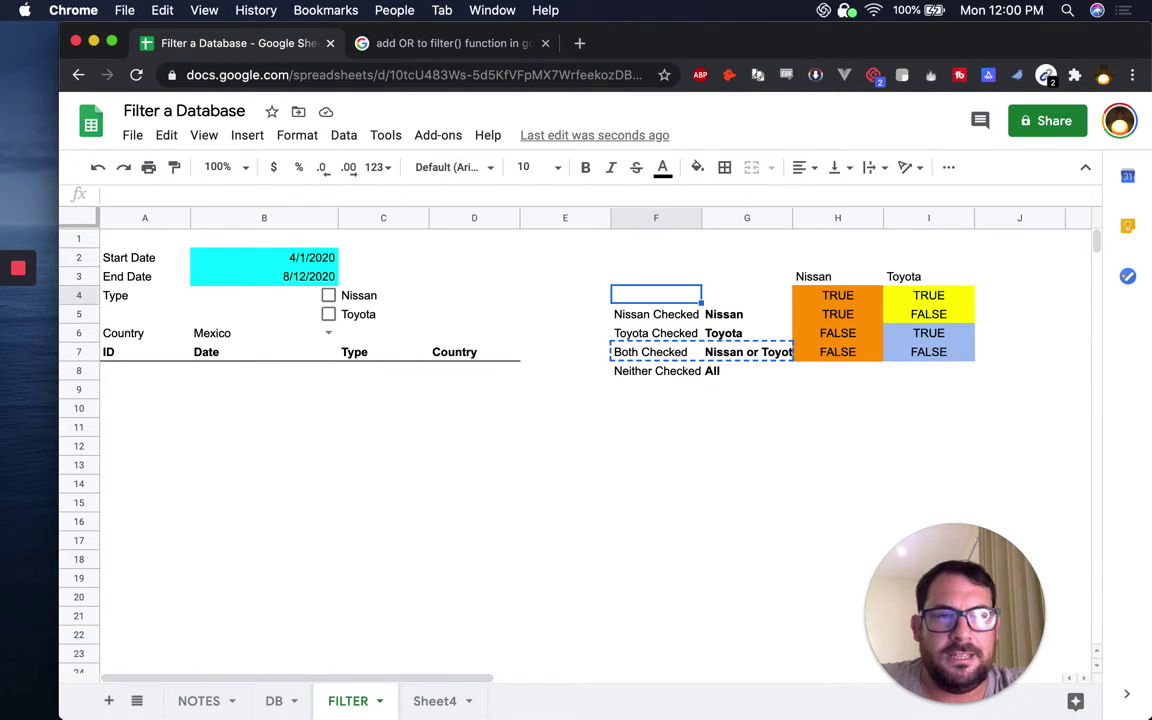
key("super+v")
Compare the Nissan Checked and Toyota Checked cases with the truth table values in their rows.
key("Down")
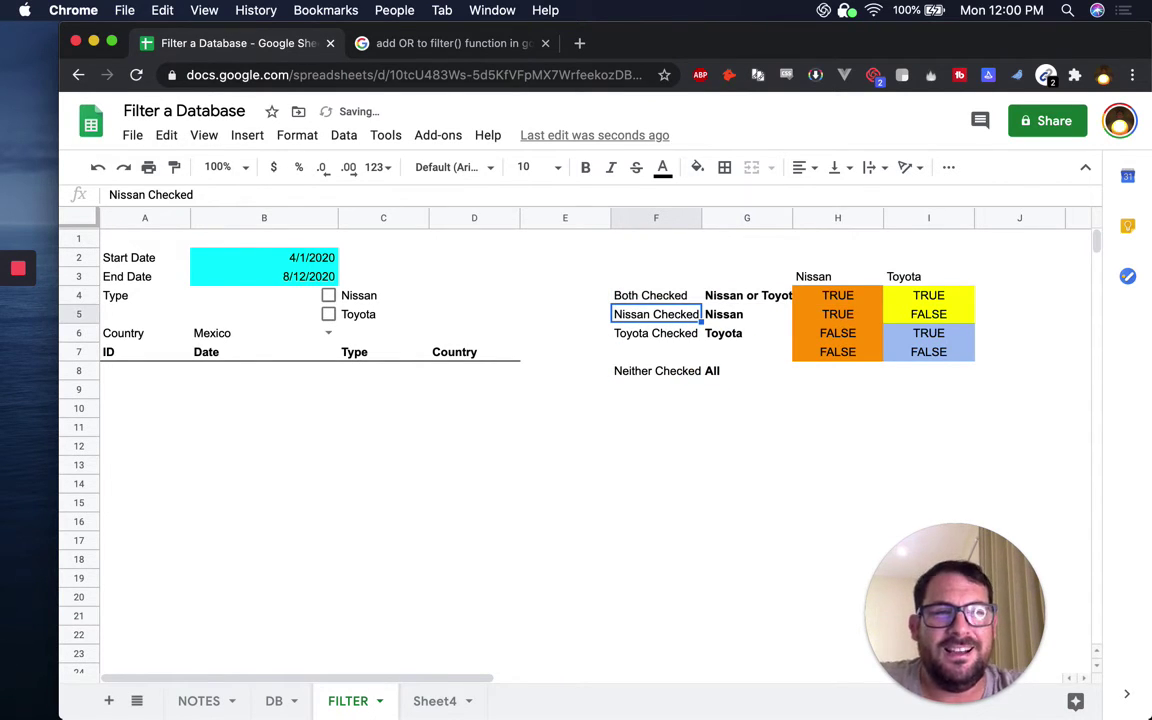
key("Right")
key("Left")
key("Down")
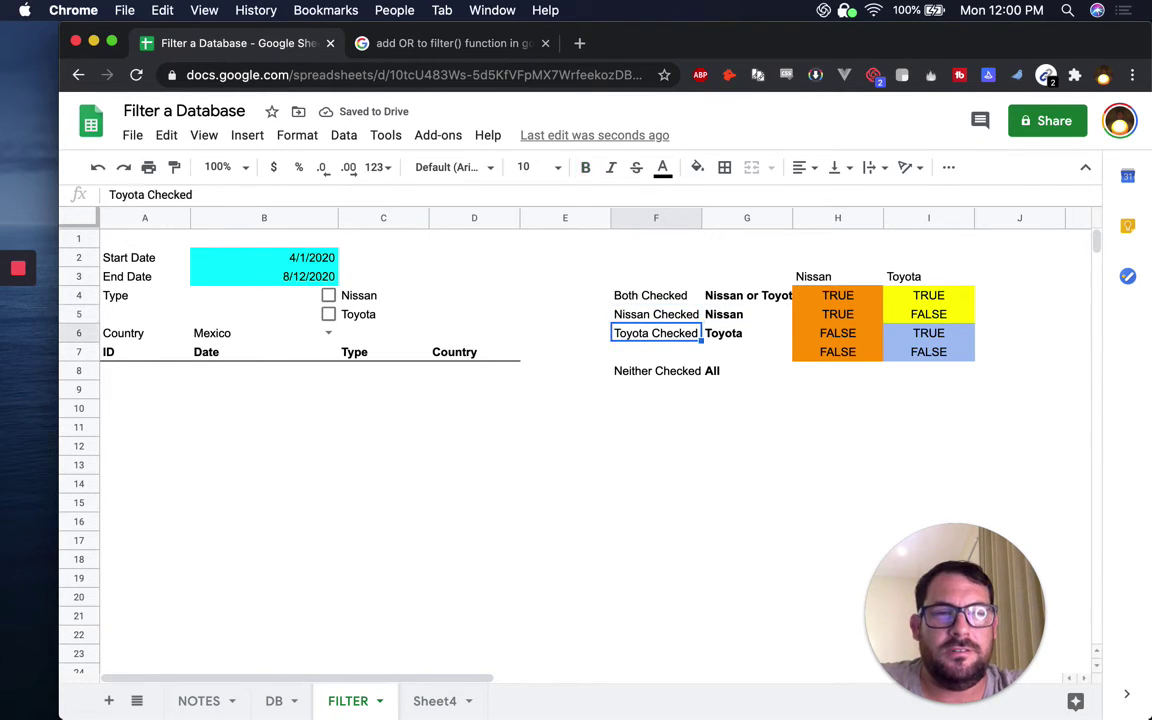
key("Right")
key("Right")
key("Right")
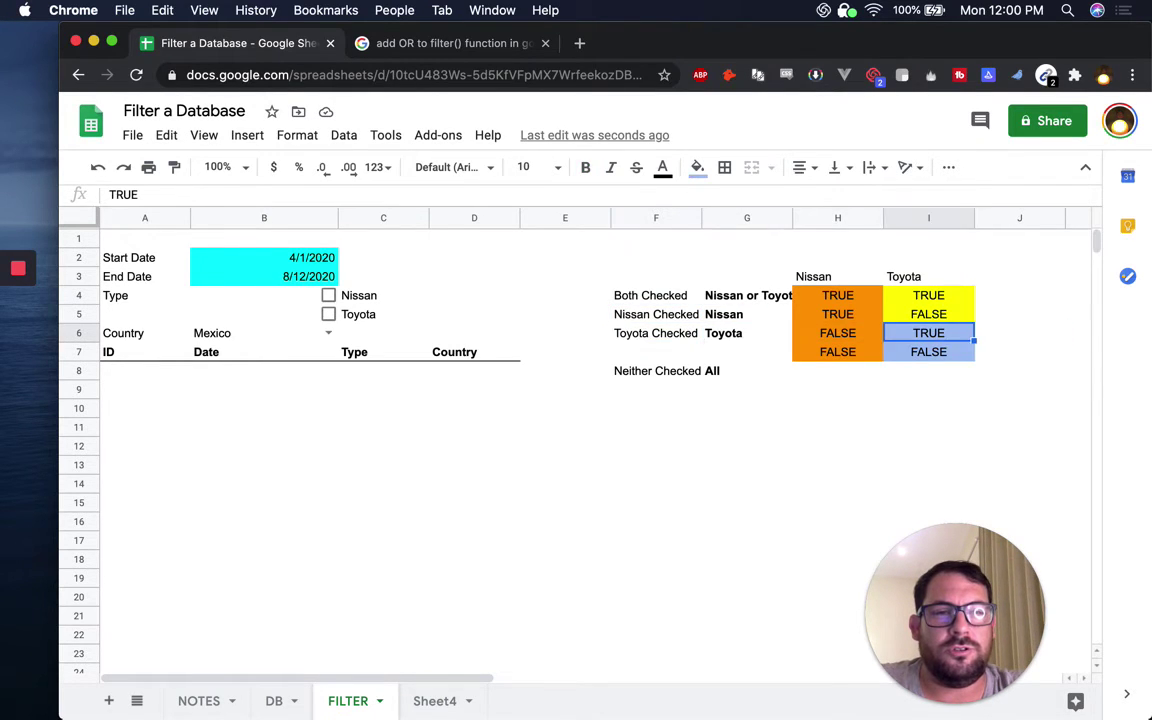
Move the Neither Checked case and its result All to F7:G7, beside the FALSE/FALSE row.
key("Down")
key("Left")
key("Left")
key("Left")
key("Down")
key("shift+Right")
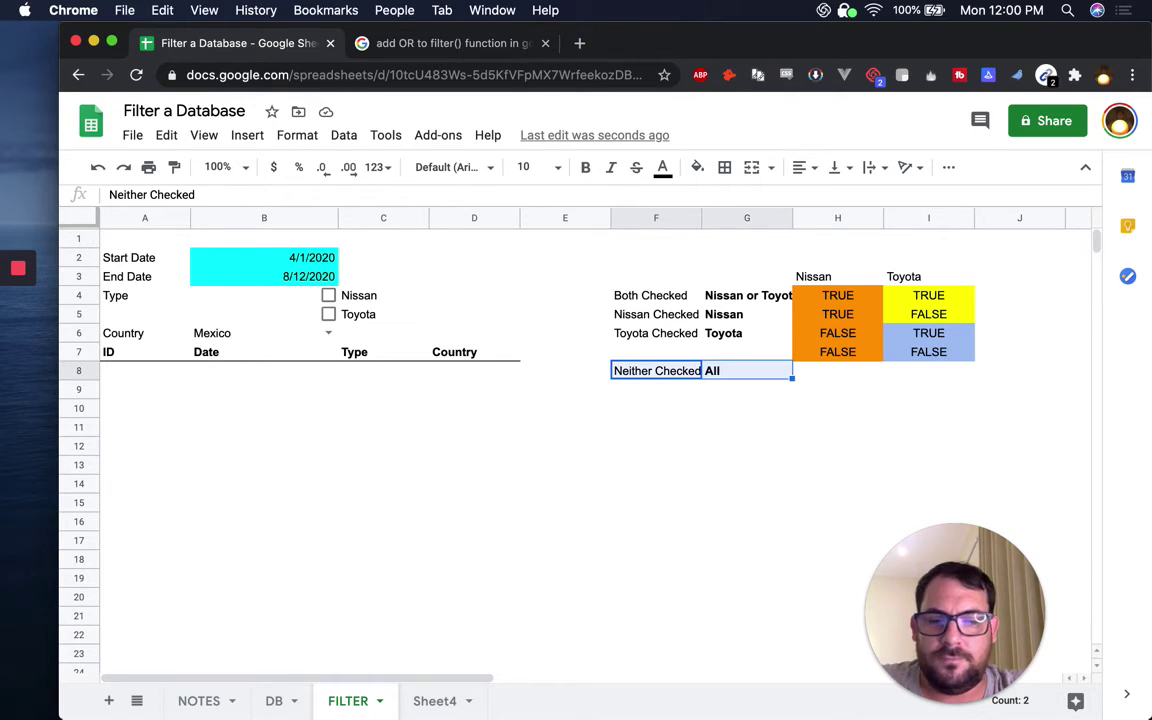
key("super+x")
key("Up")
key("super+v")
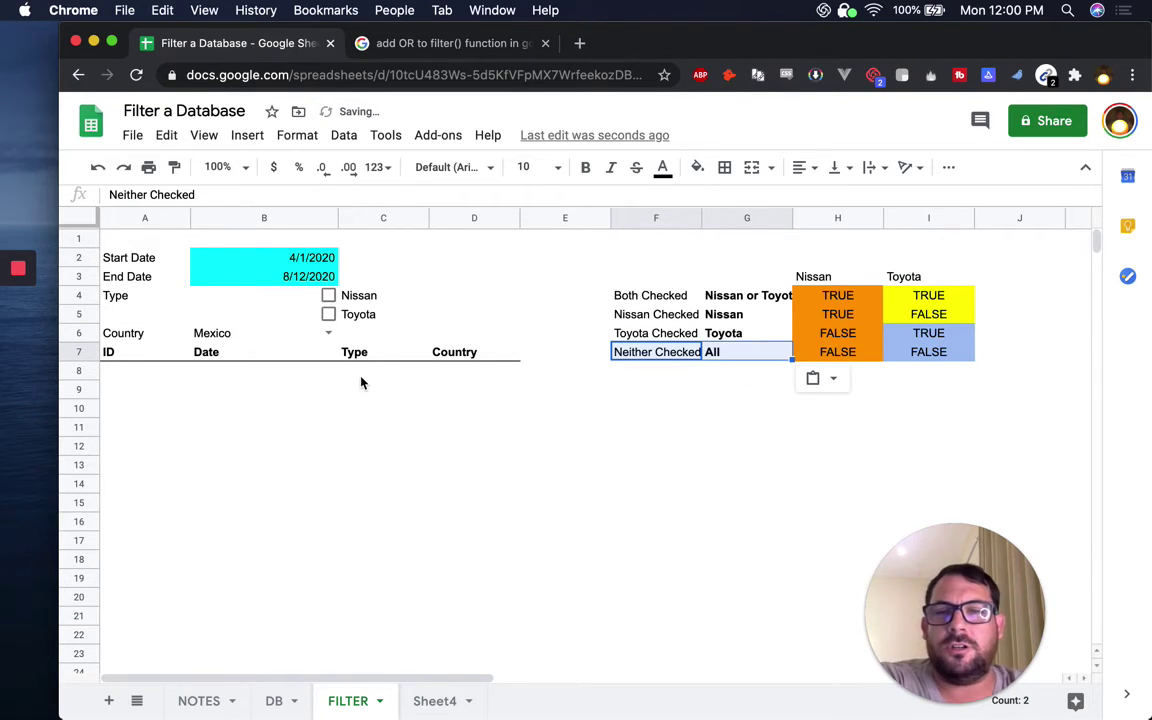
Copy the first filter(...) expression, the one matching DB!C2:C16 to C4, from the formula in A8.
double_click(143, 377)
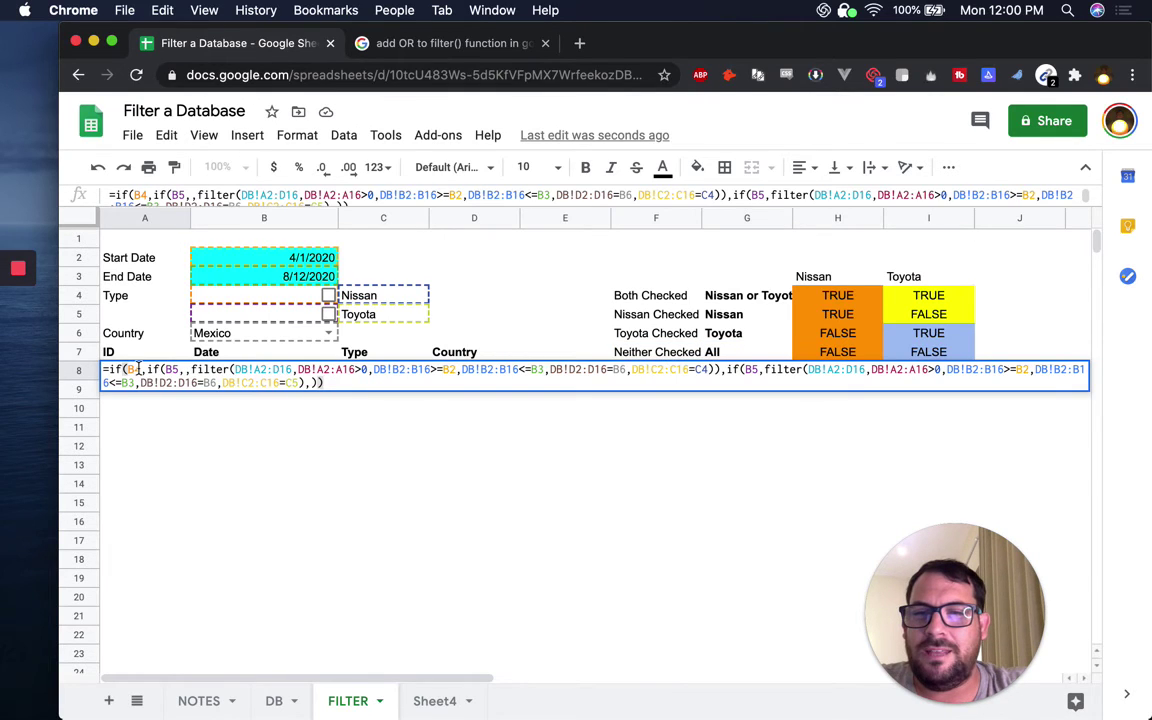
left_click(190, 369)
left_click_drag(192, 369, 691, 372)
left_click(713, 370, "shift")
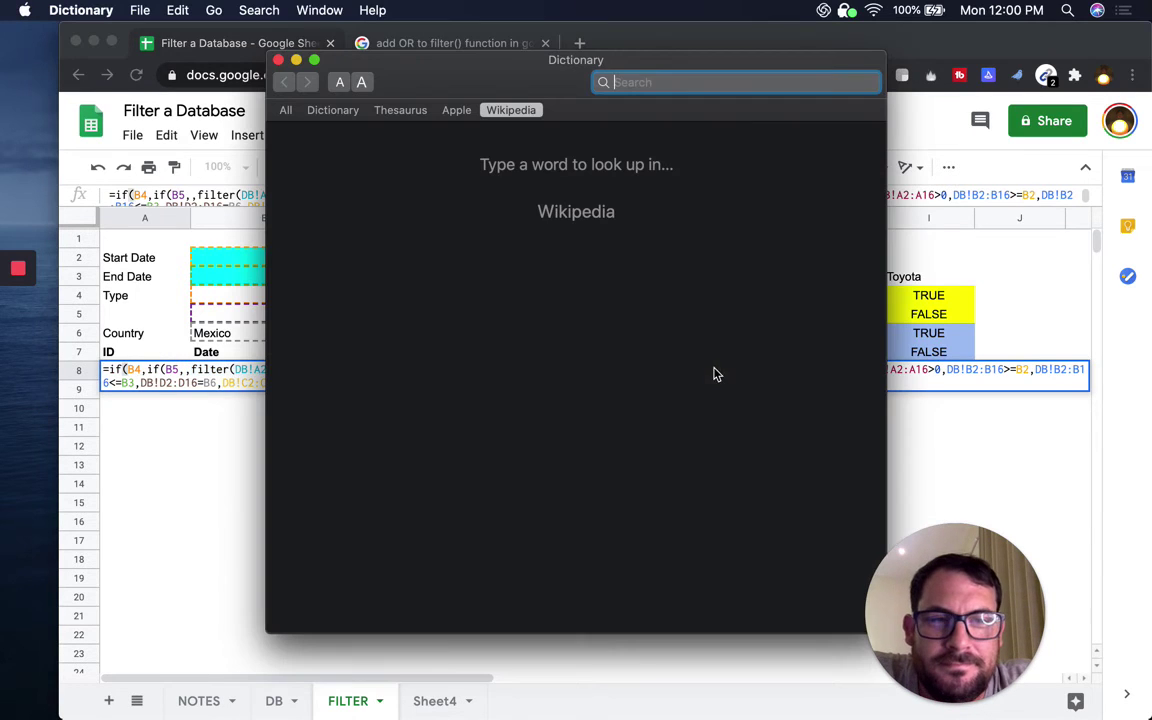
left_click(278, 60)
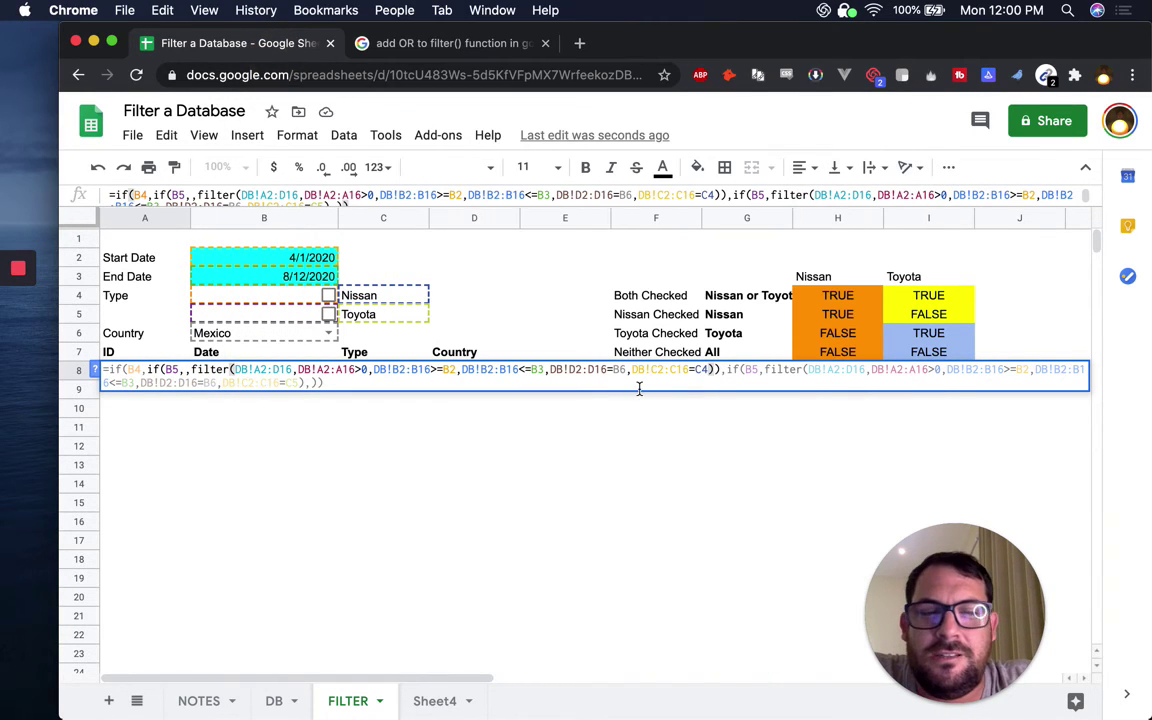
left_click_drag(713, 370, 196, 370)
key("cmd+c")
Replace the formula in A8 with the start of a new nested one, =if(B4,if(B5, covering both checkboxes.
key("cmd+a")
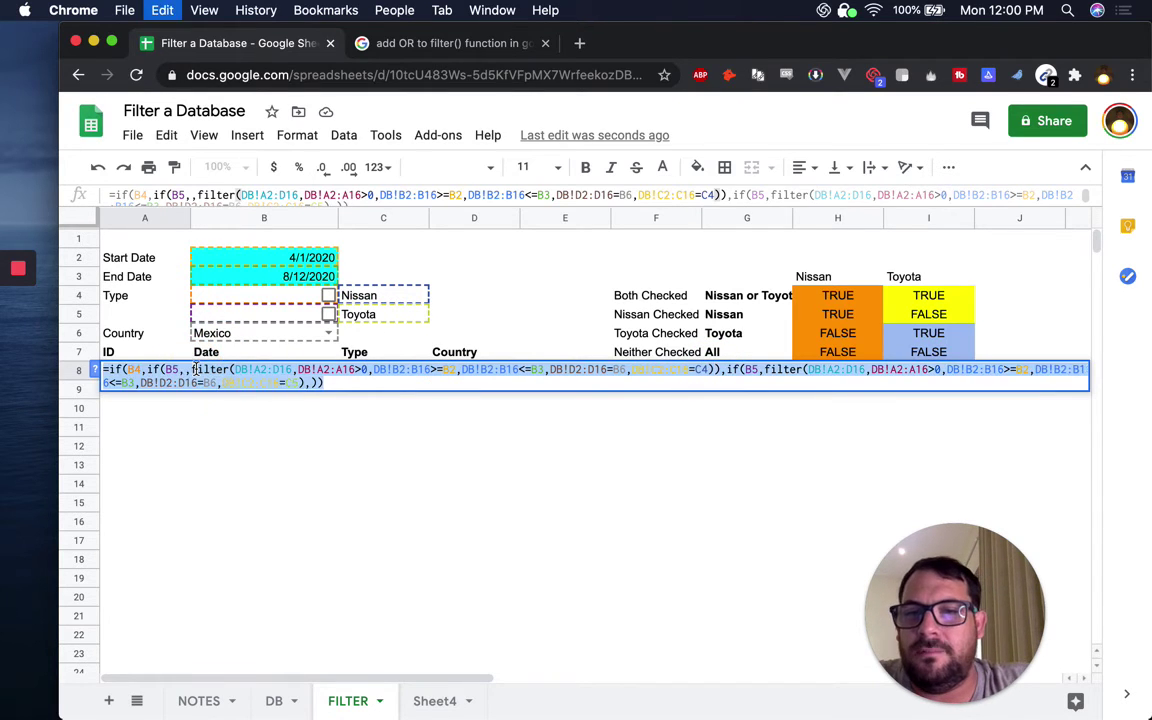
key("BackSpace")
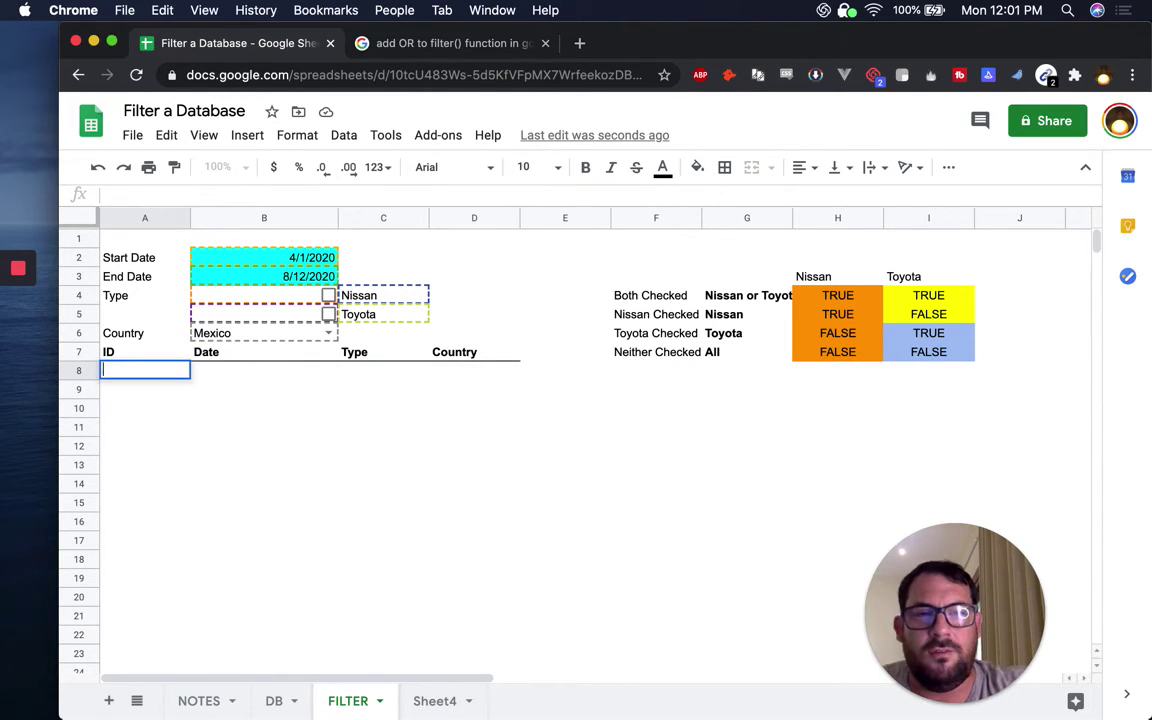
type("=")
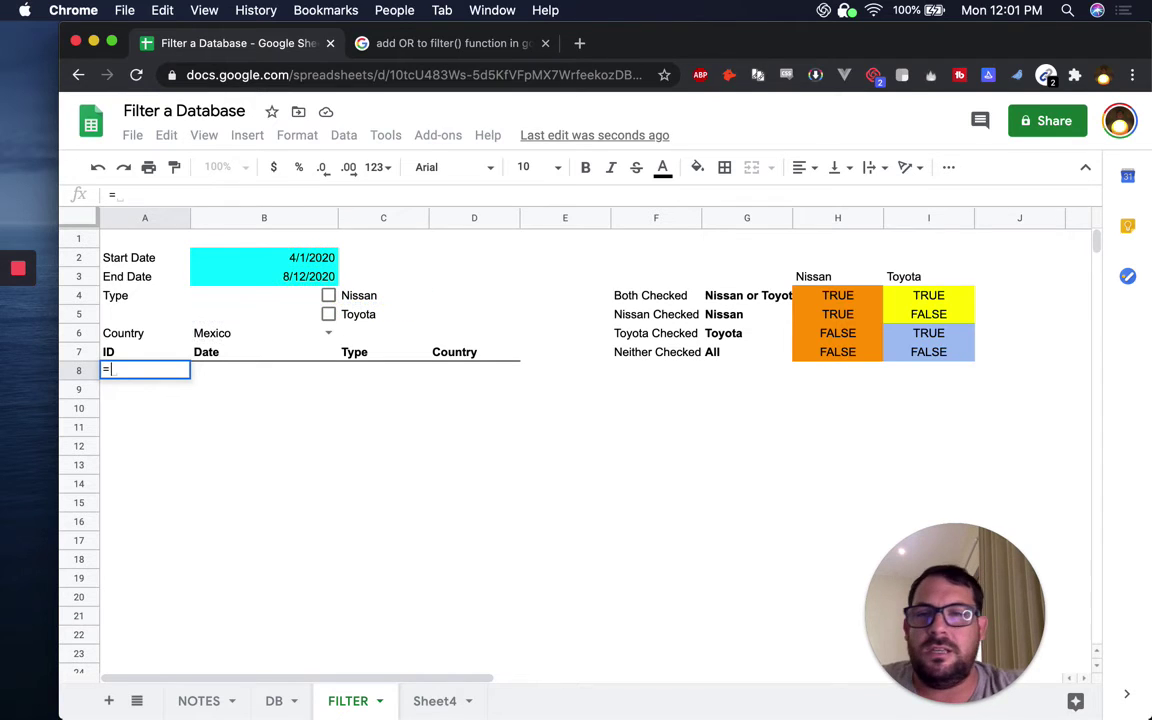
type("if(")
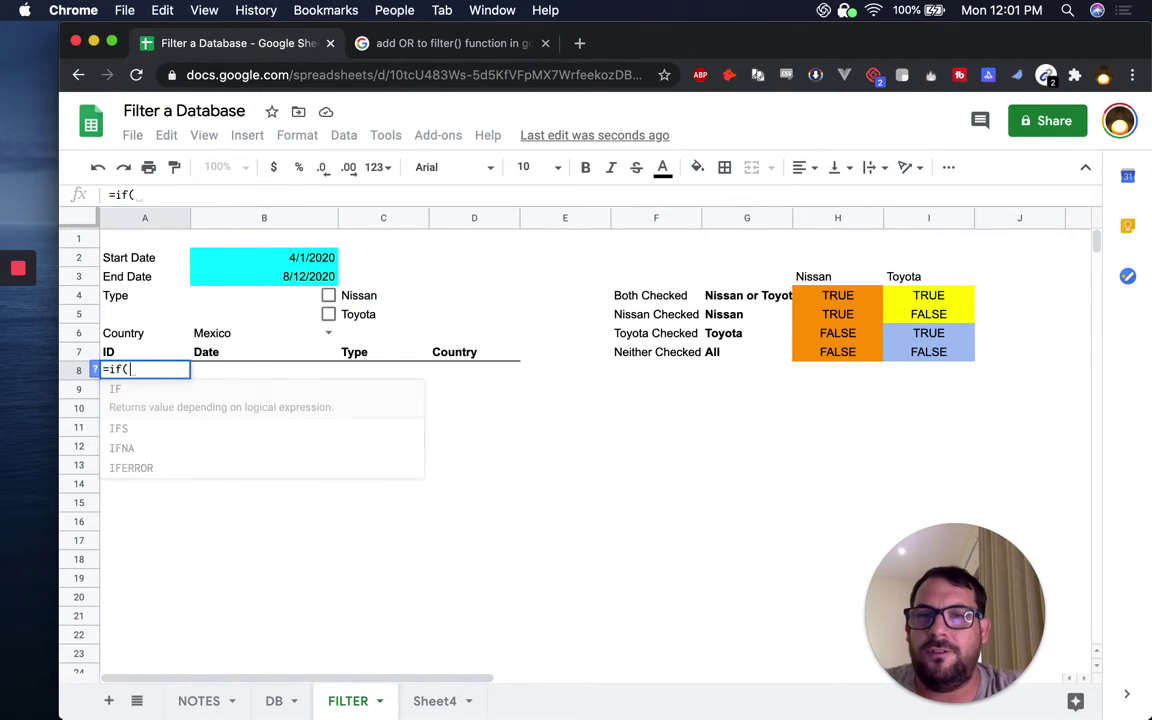
type("B4")
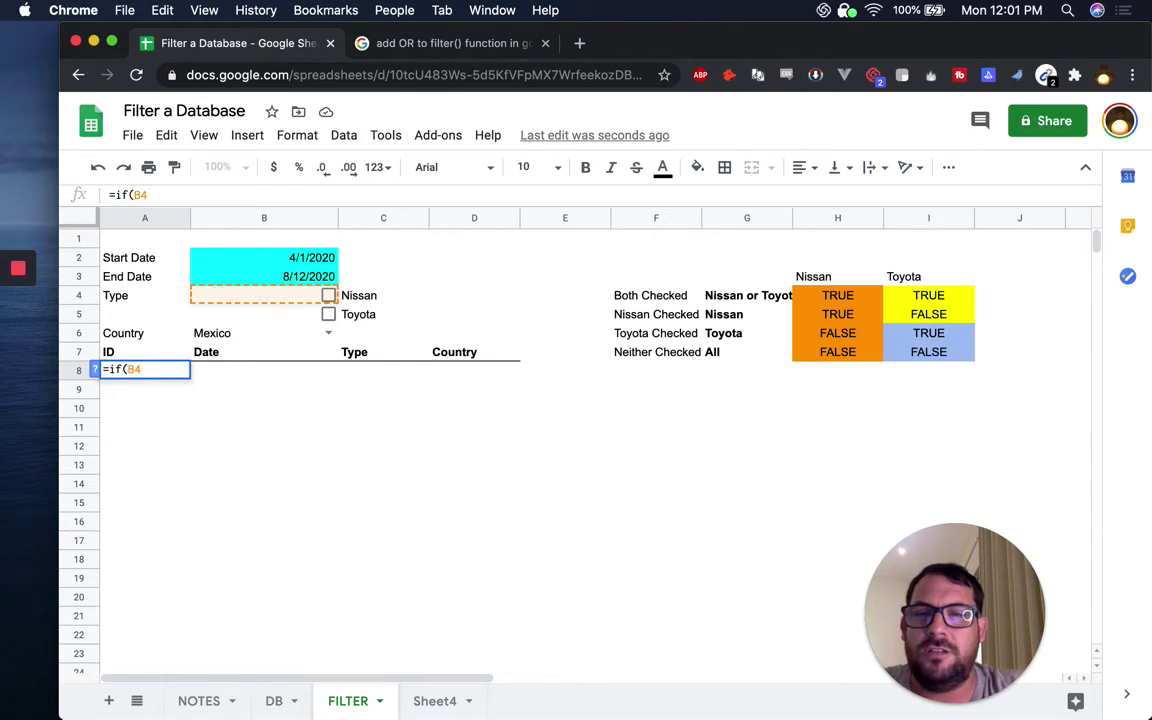
type(", if(B")
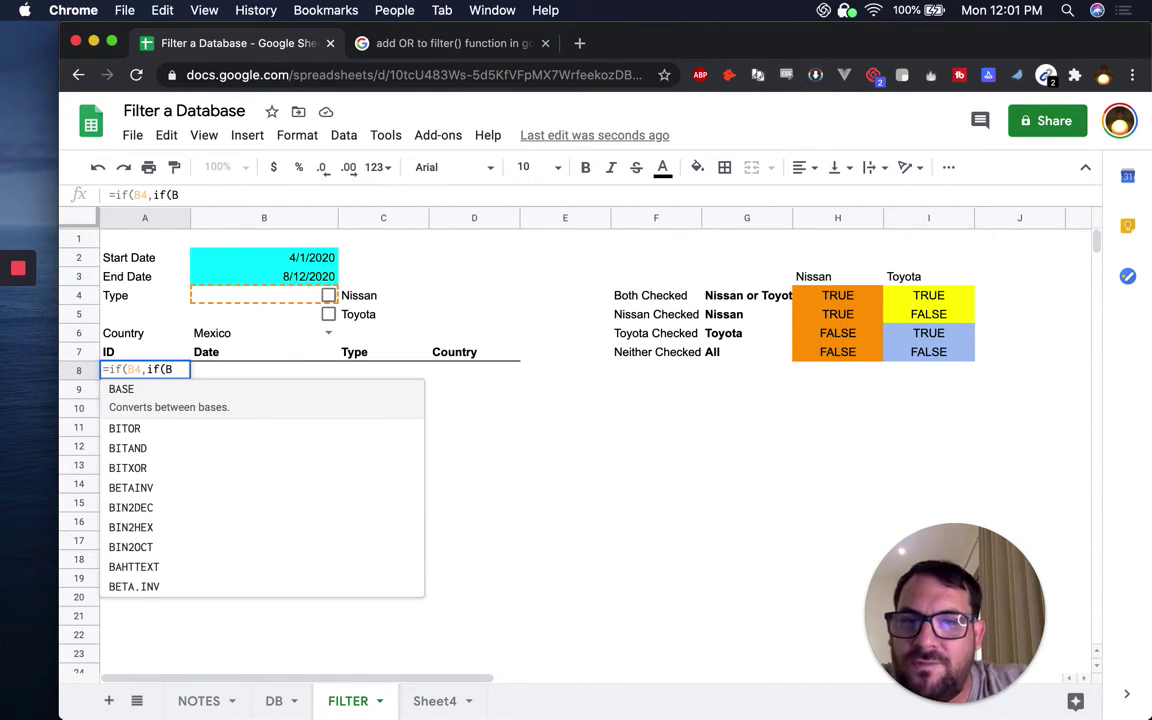
type("5,")
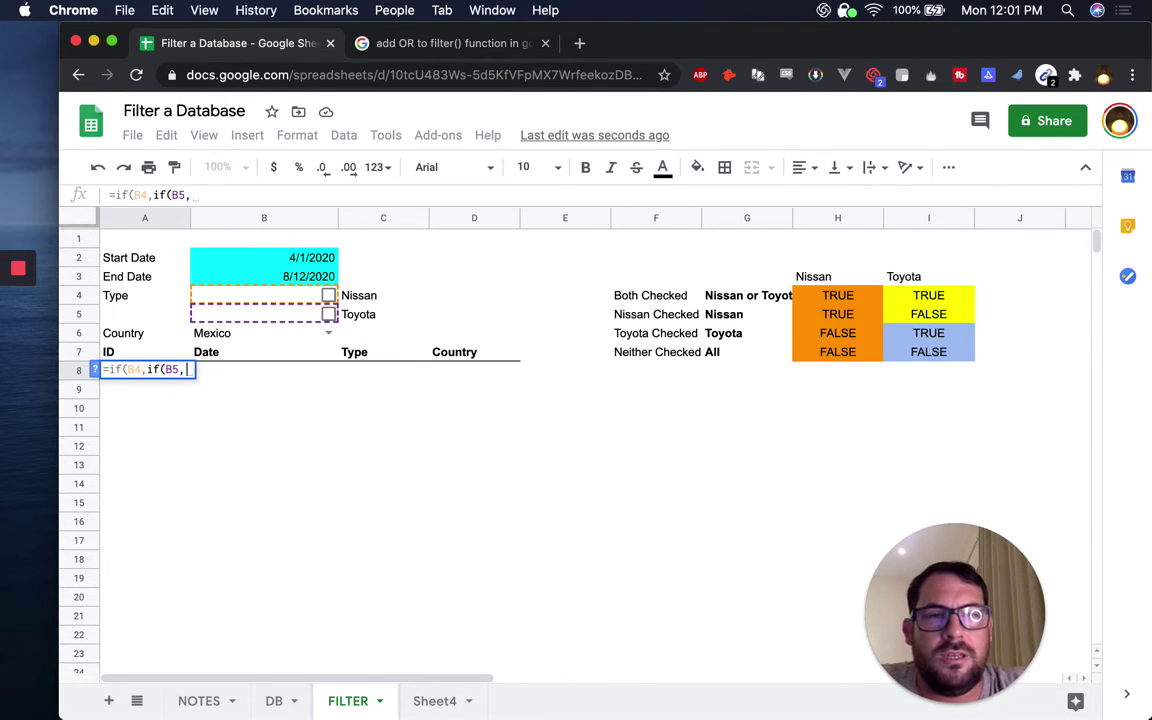
Paste the copied expression after if(B5, add its missing f so it reads filter(...), and cut the corrected expression out again.
key("super+v")
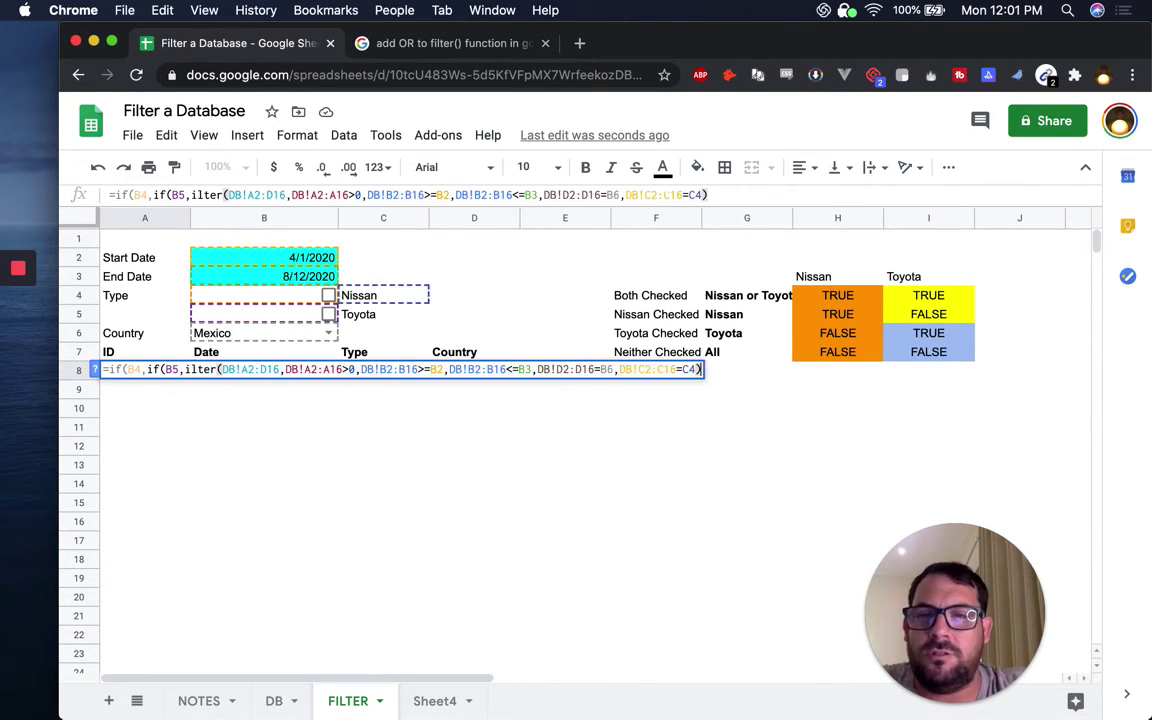
key("Left")
key("Right")
left_click_drag(185, 369, 463, 404)
left_click(182, 370)
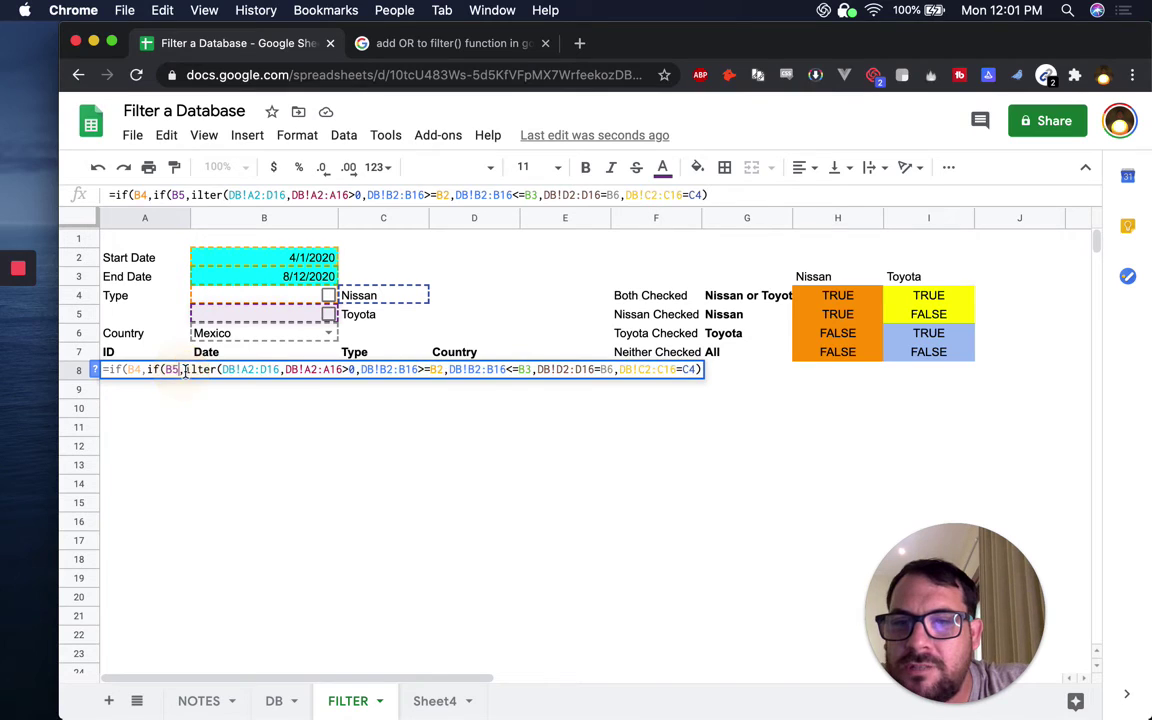
type("f")
left_click_drag(191, 370, 494, 375)
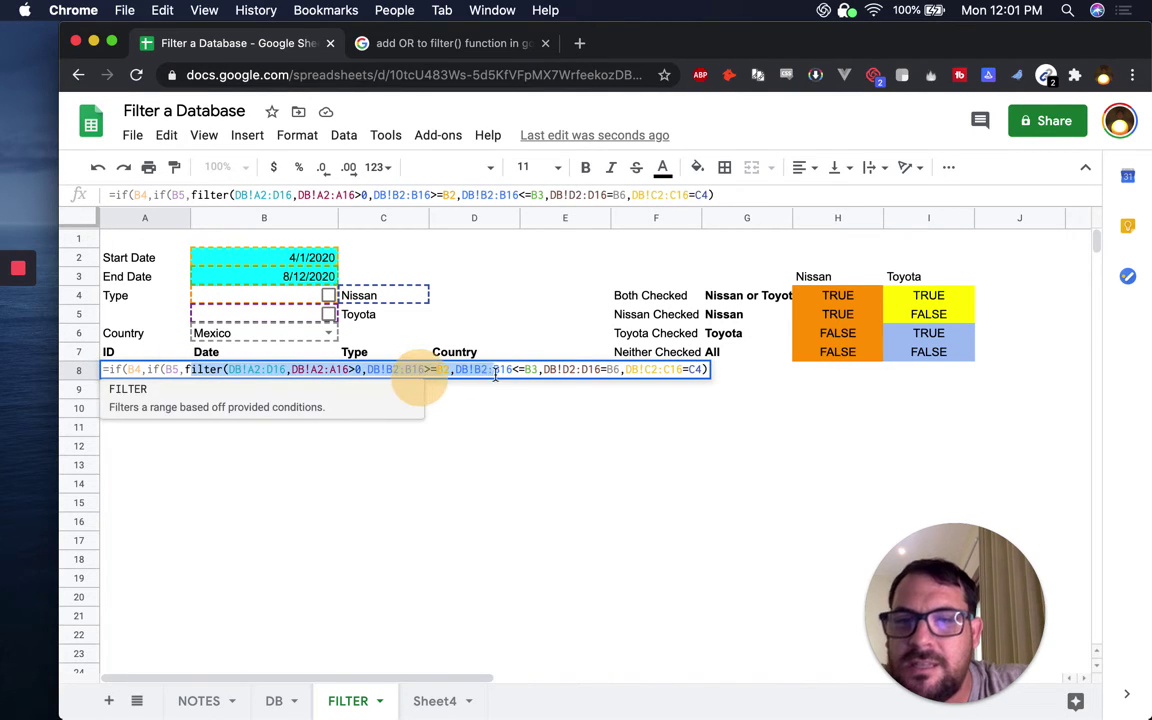
left_click_drag(187, 370, 700, 368)
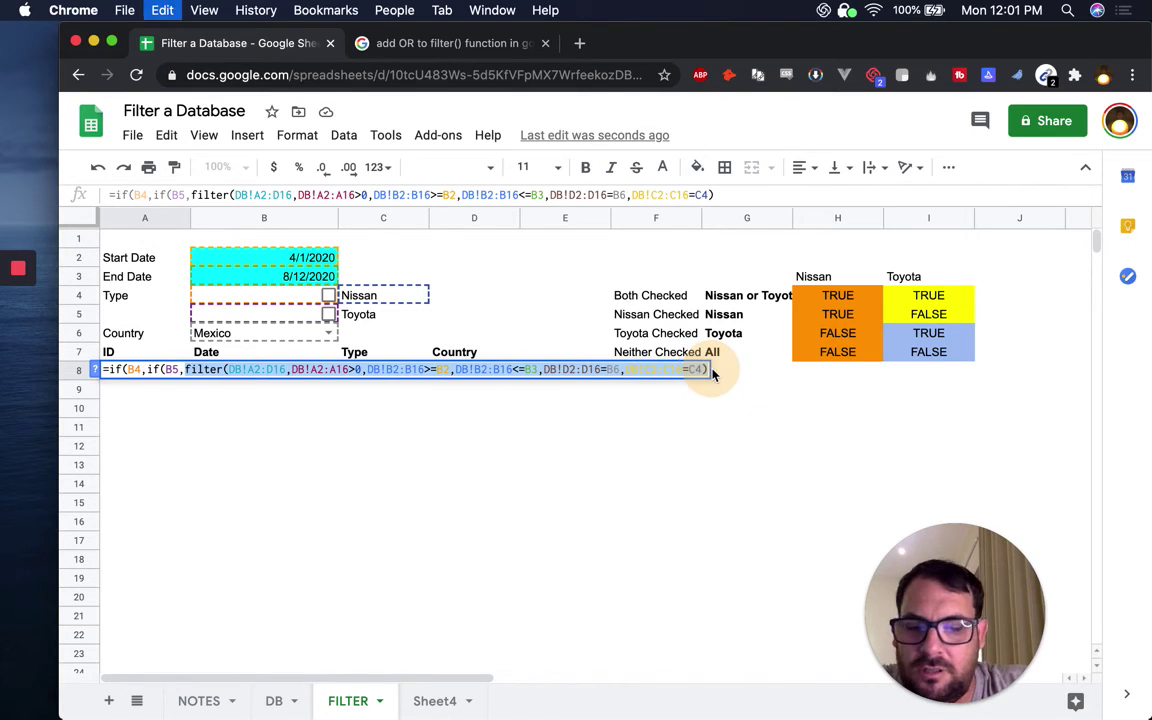
key("super+x")
Enter the placeholder text " Nissan or Toyota" as the inner IF's result when both B4 and B5 are checked.
type("\"")
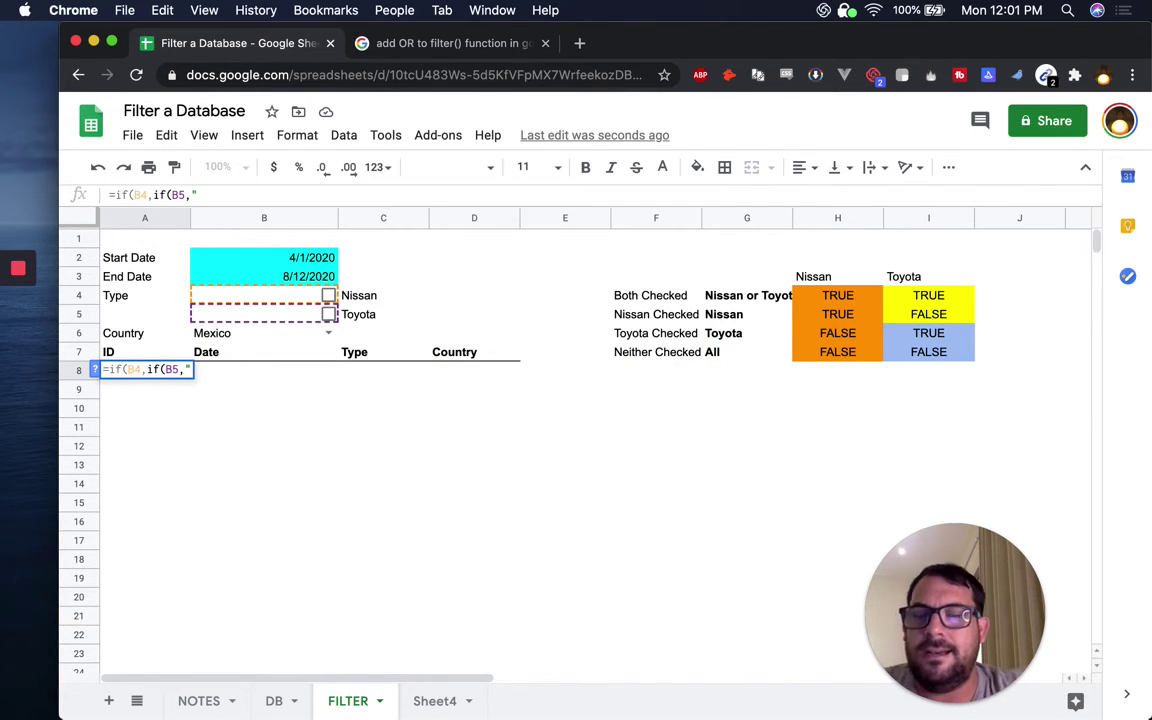
type("t")
key("BackSpace")
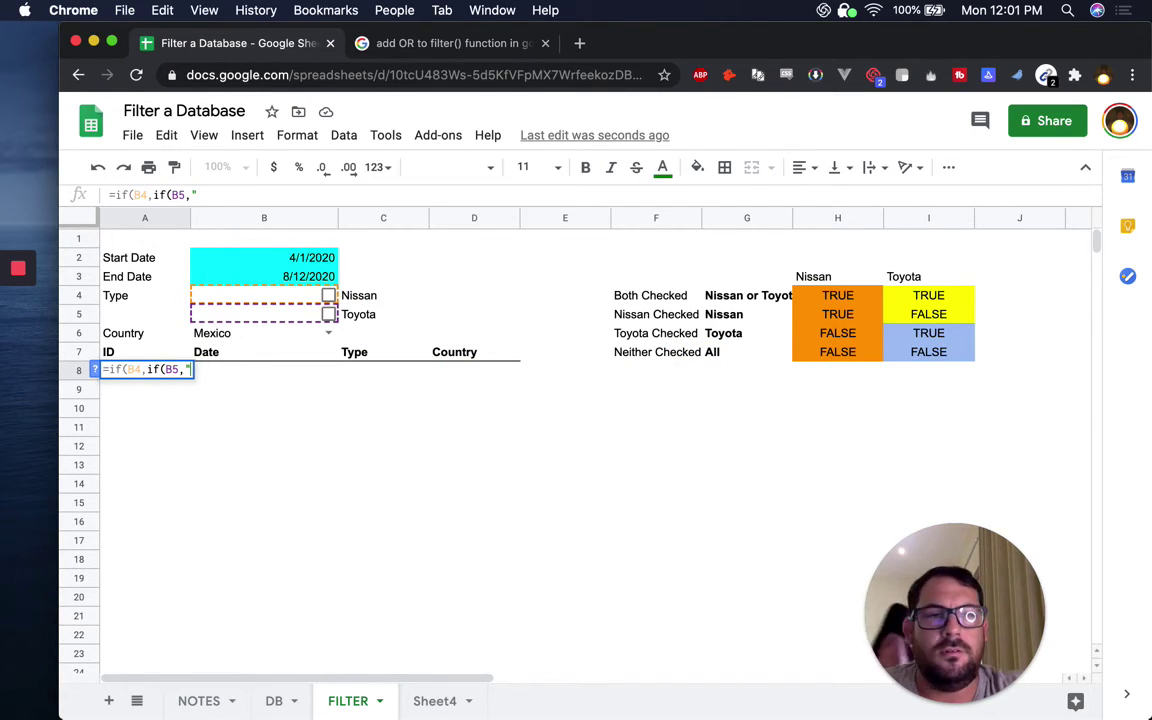
type("Nissan o")
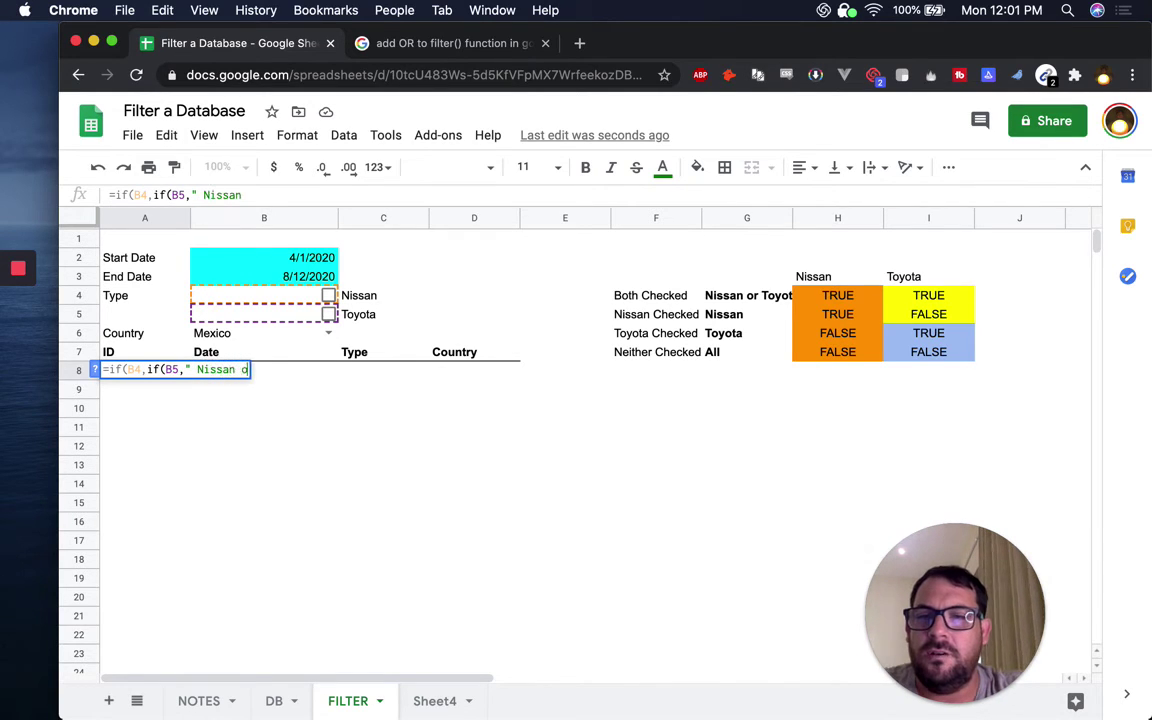
type("r Toyota\"")
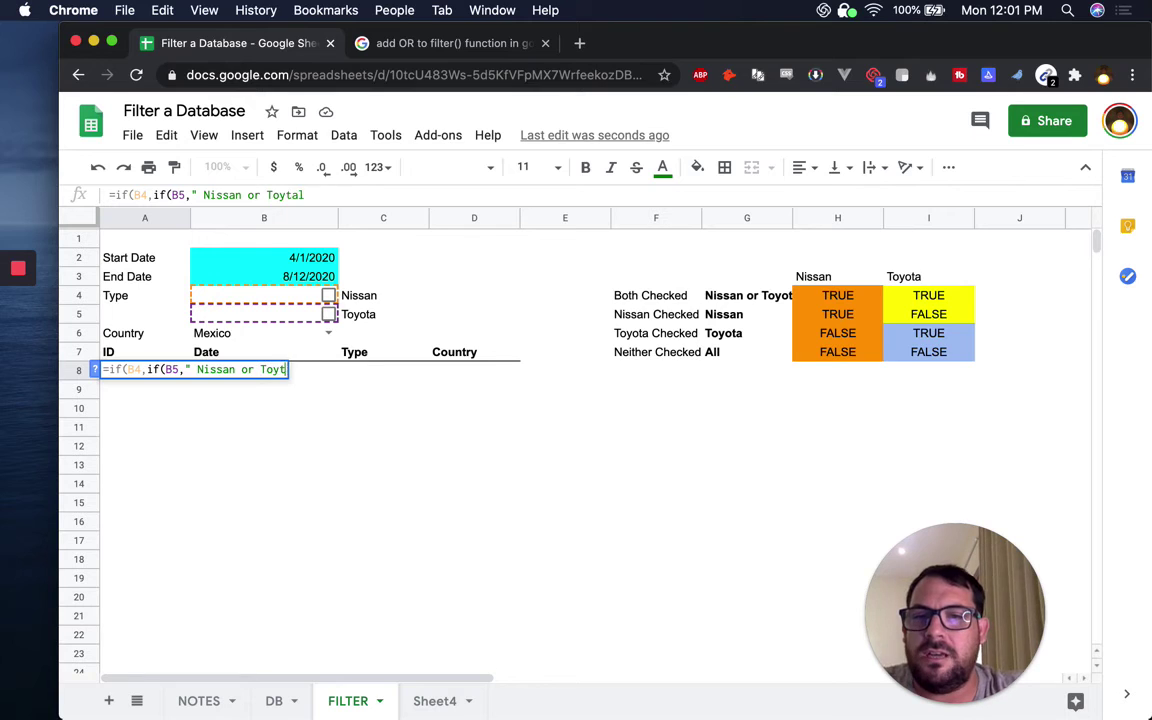
type(",")
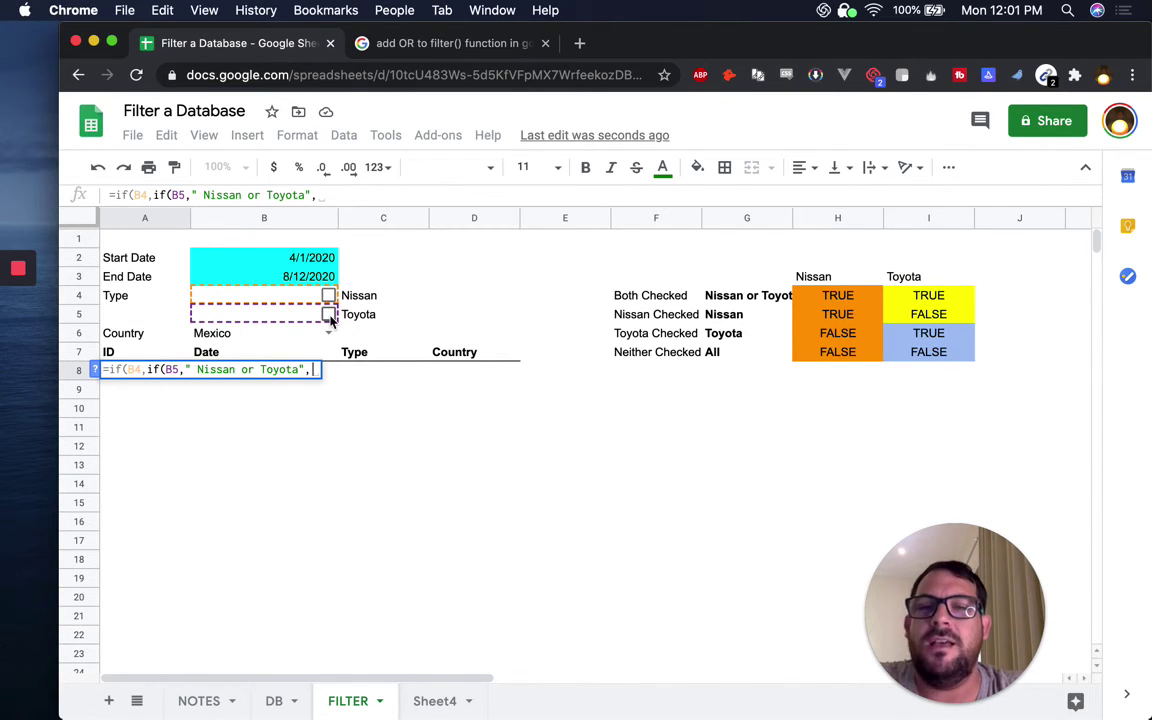
Add "ONLY nissan" as the inner IF's false result and close that IF, ready for the outer false branch.
type("\"")
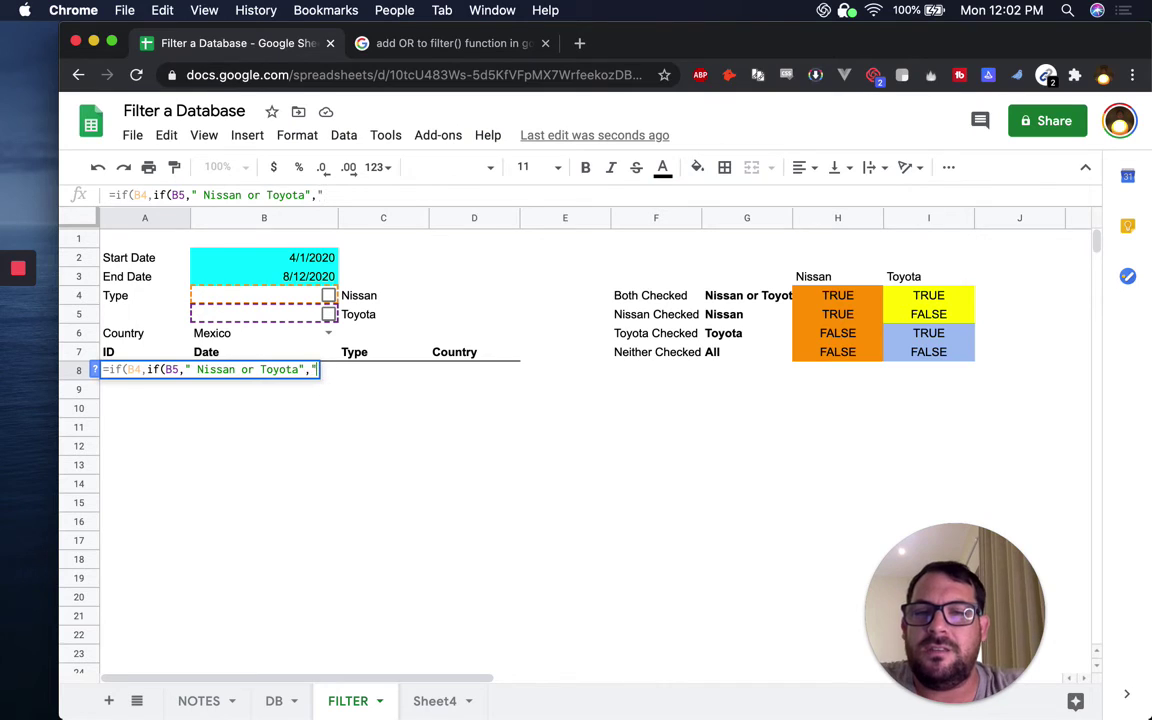
type("ONLY n")
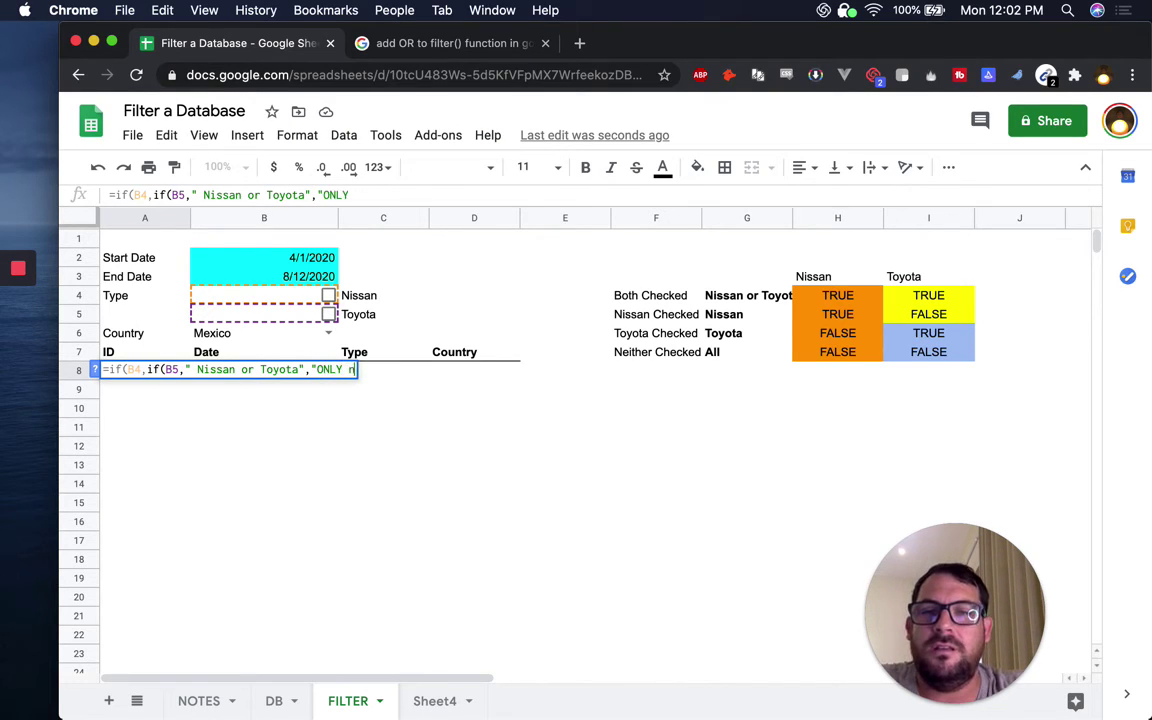
type("issan\",")
key("BackSpace")
type(")")
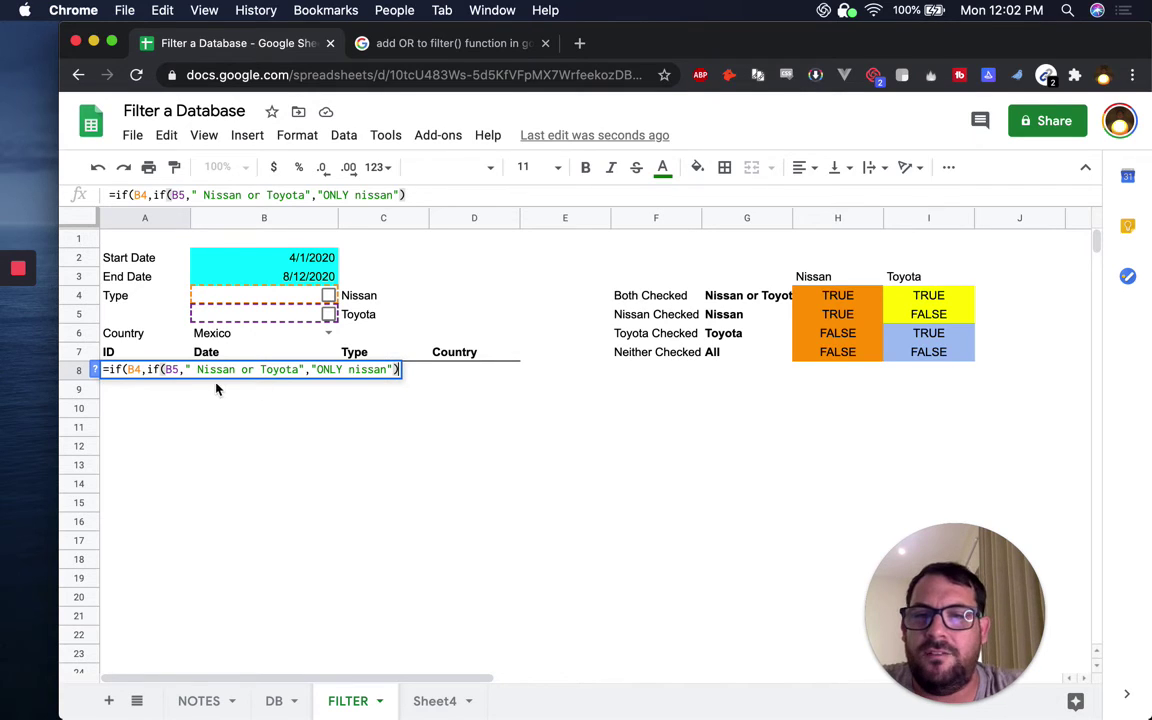
type(",")
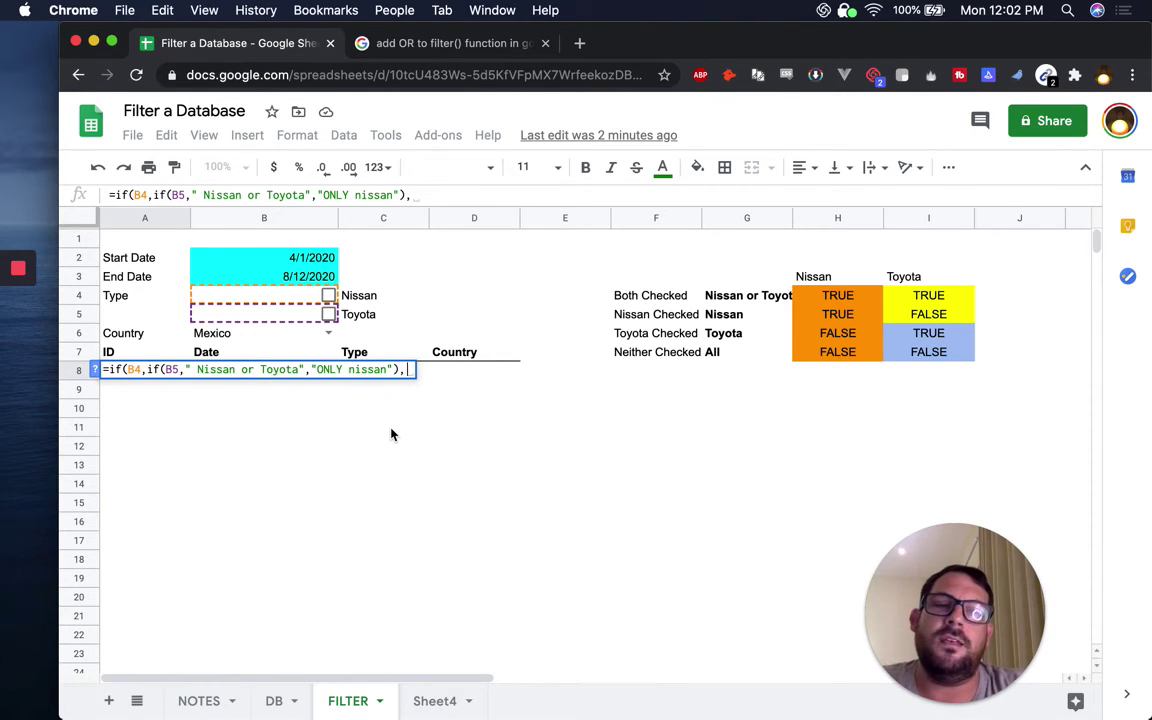
Start the outer false branch with if(B5, and give it the true result "Toyota ONLY".
type("if(B4")
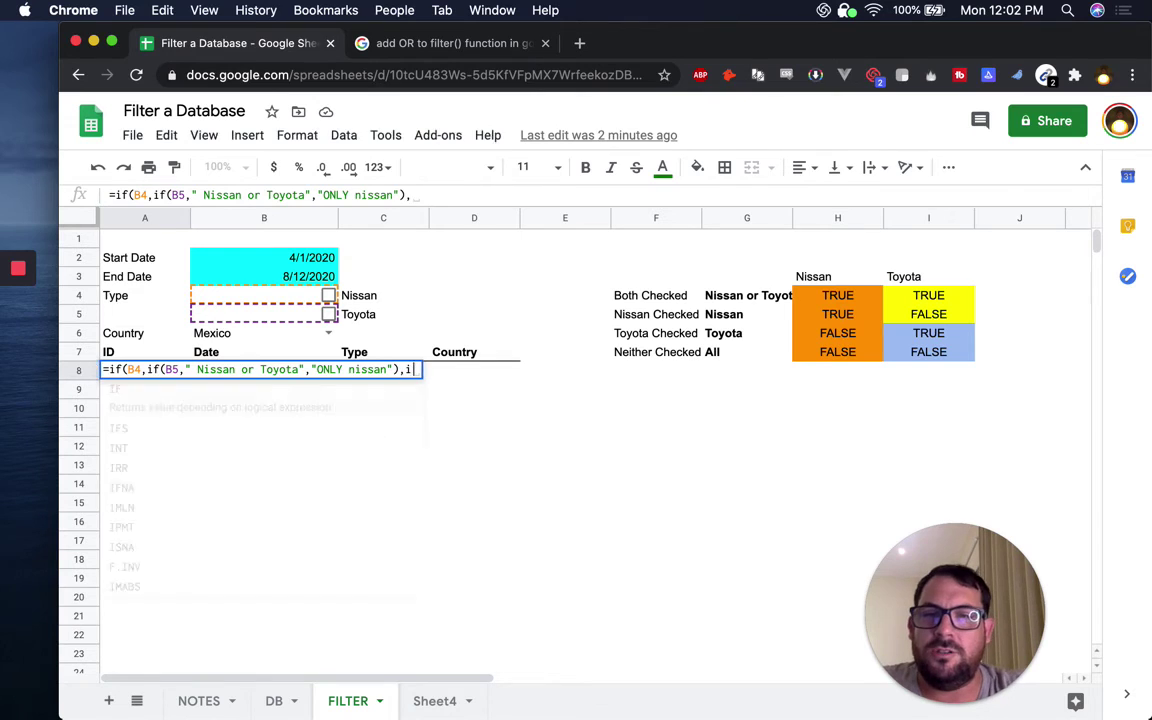
key("BackSpace")
type("5,")
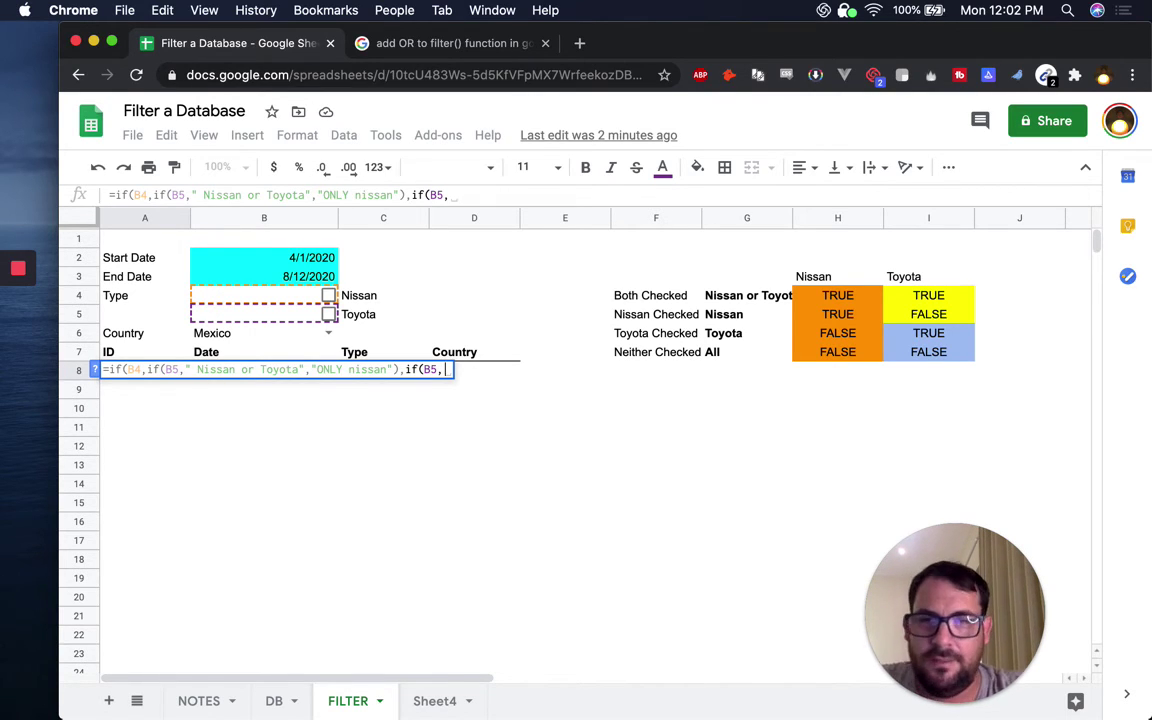
type("\"ONL")
key("BackSpace")
key("BackSpace")
key("BackSpace")
type("Toyota")
type(" N")
key("BackSpace")
type("ONLY\"")
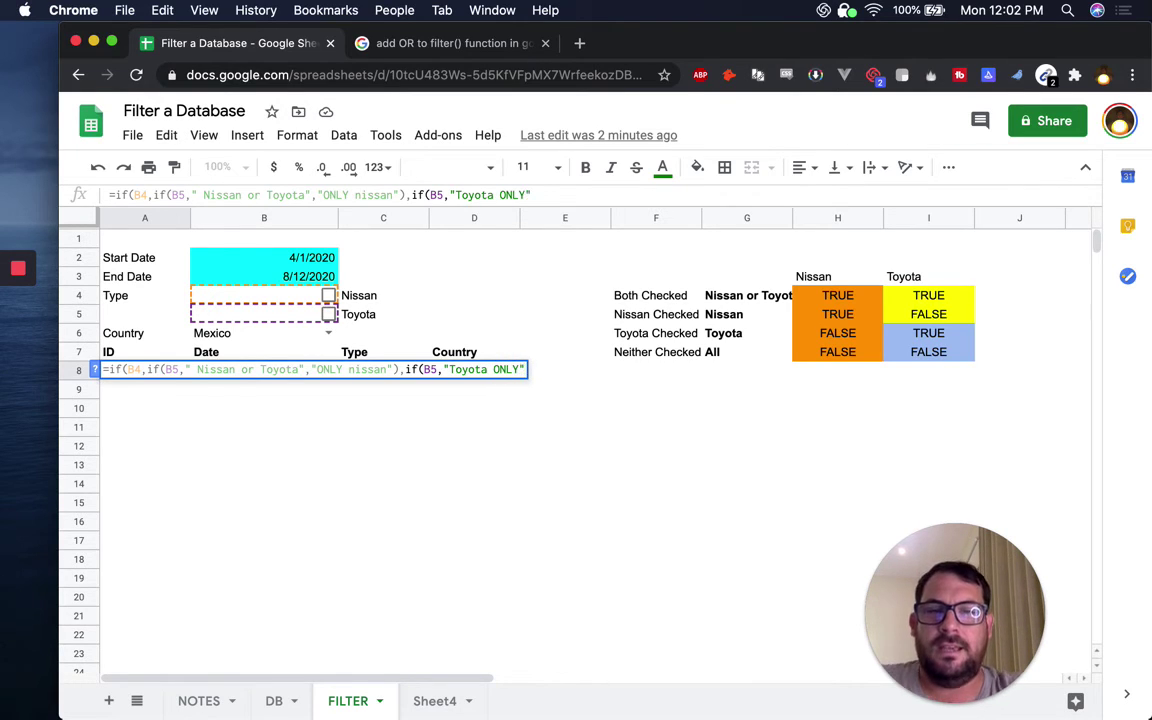
Add "EVERYTHING" as the final false result, close both IFs and commit the formula in A8.
type(",")
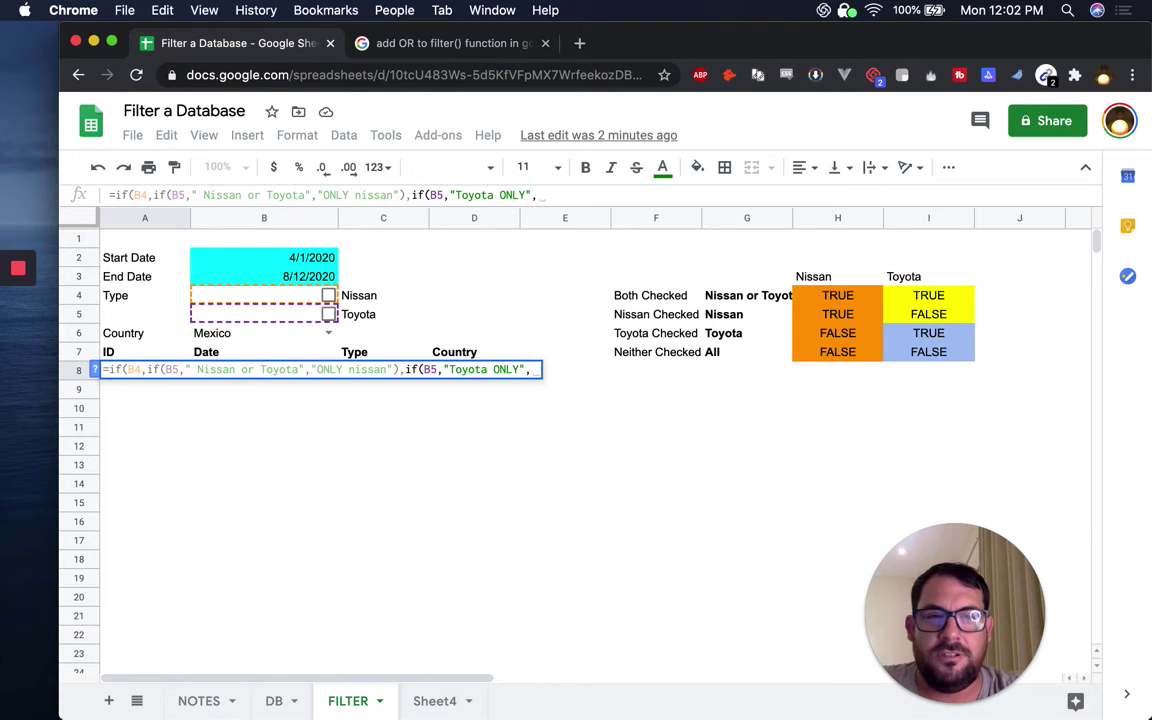
type("\"")
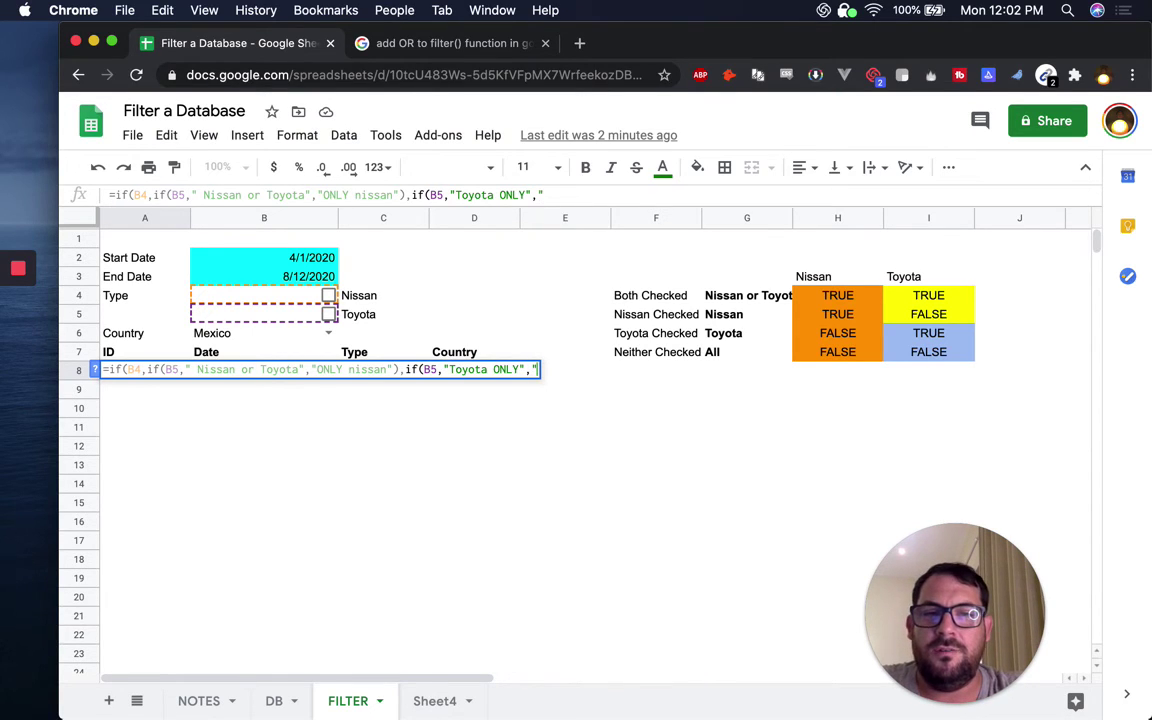
type("EVERYTHING\")")
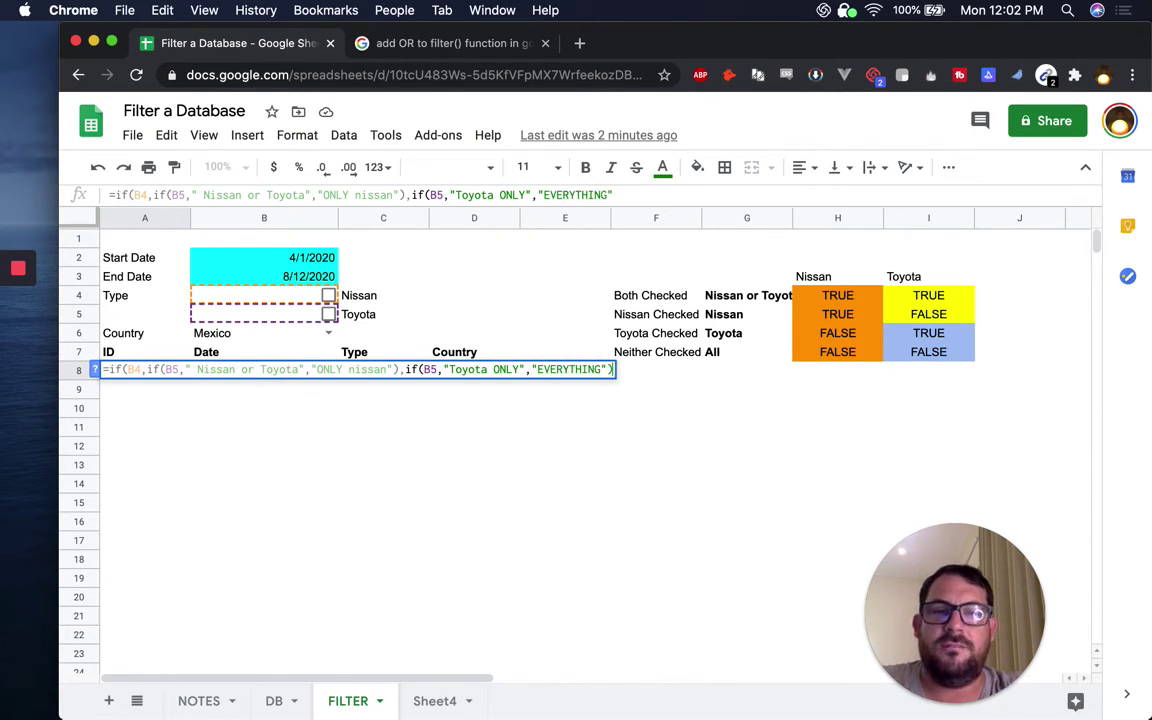
type(")")
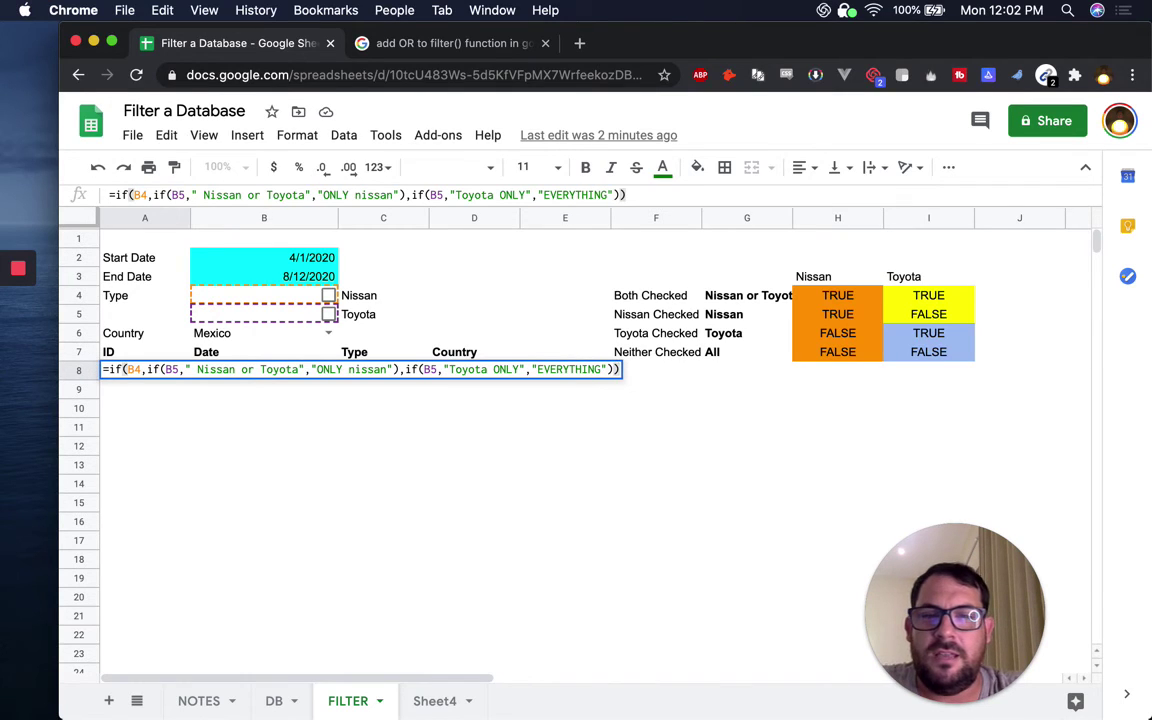
key("Return")
key("Up")
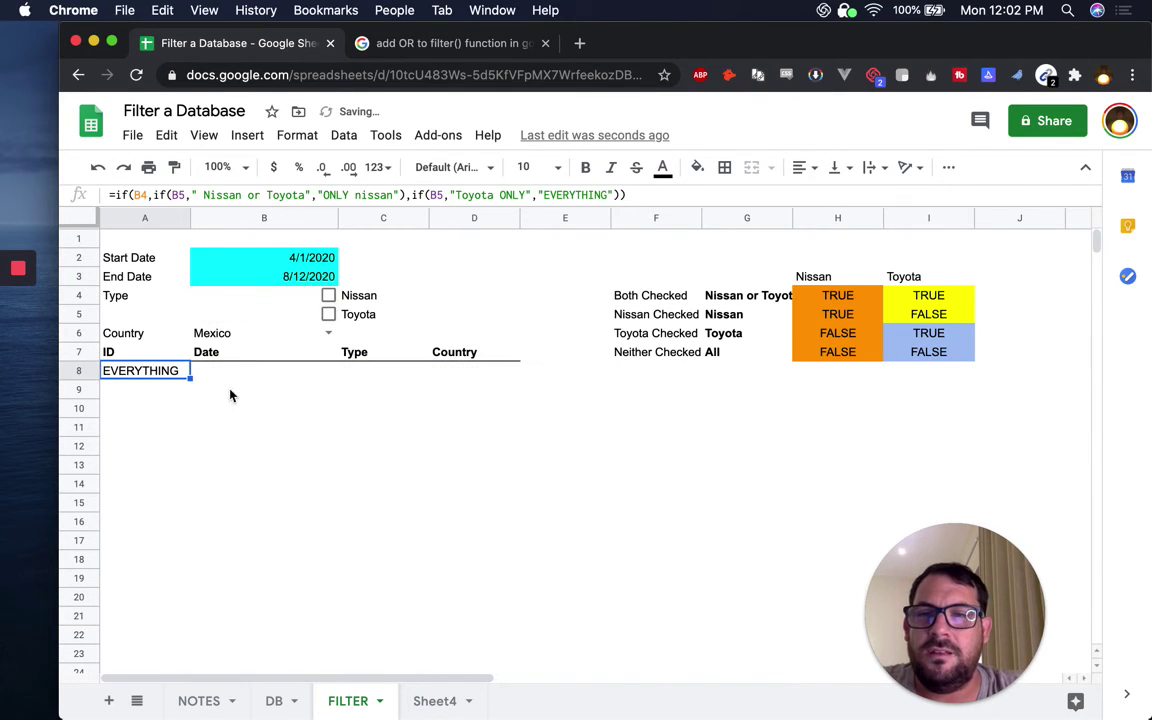
Toggle the Nissan and Toyota checkboxes in B4 and B5 through their combinations to test the result in A8, ending with both checked.
left_click(328, 300)
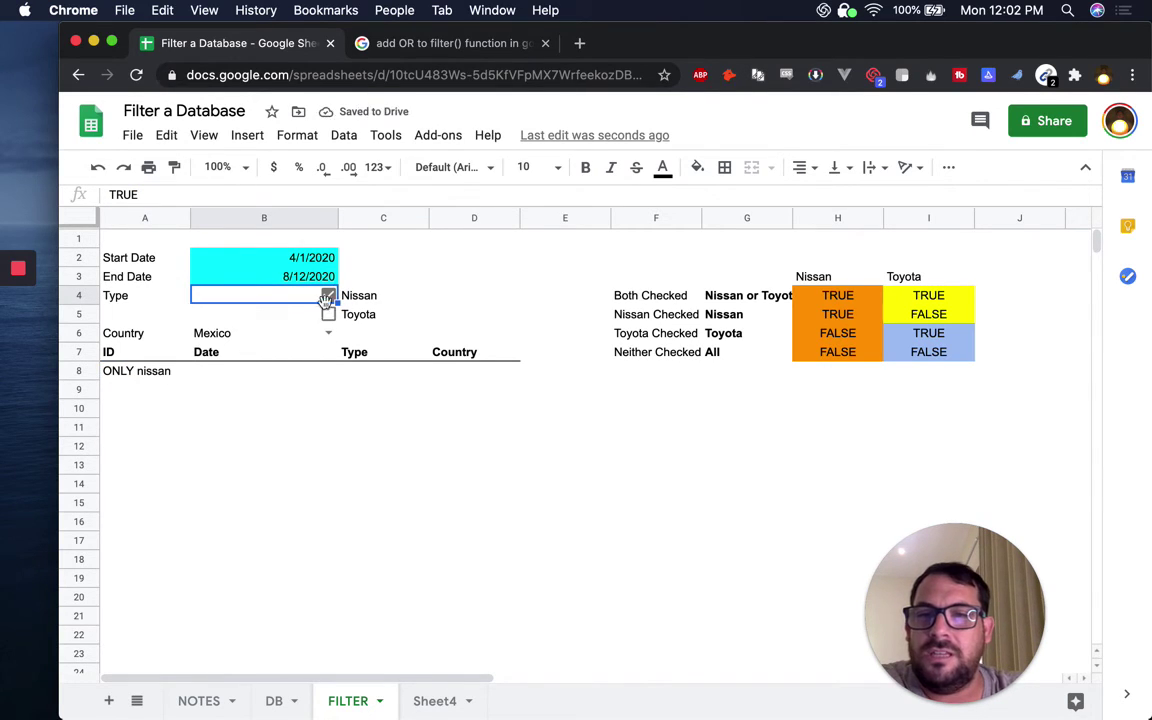
left_click(329, 315)
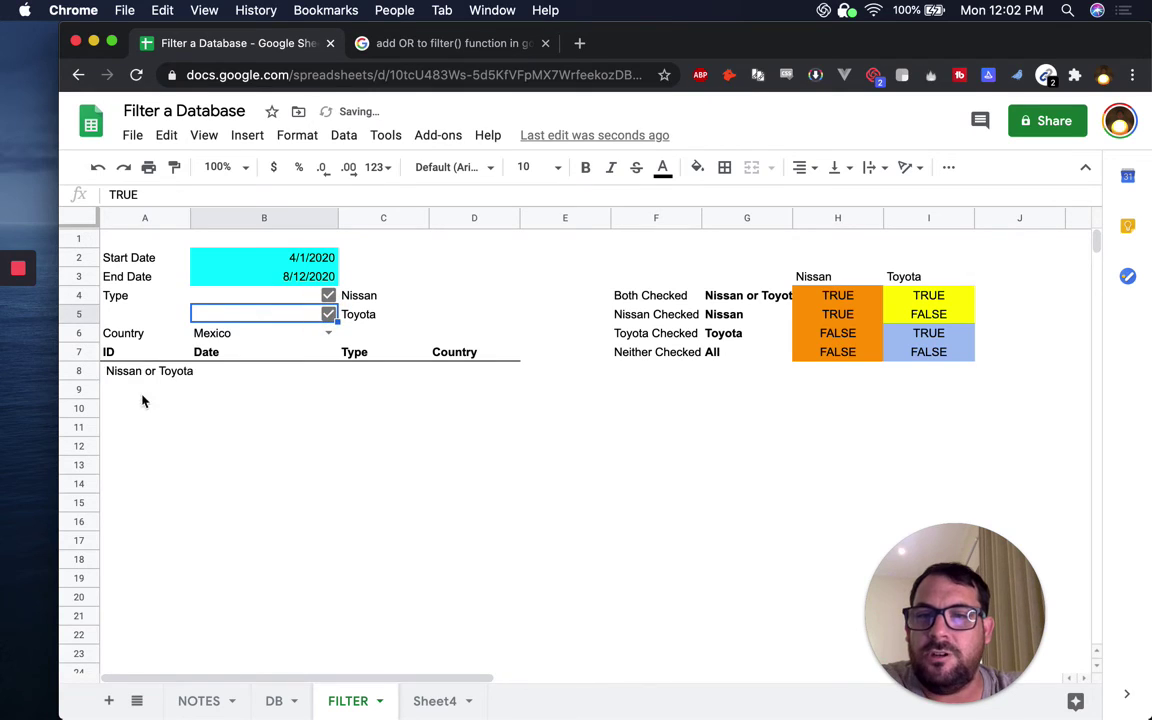
left_click(329, 296)
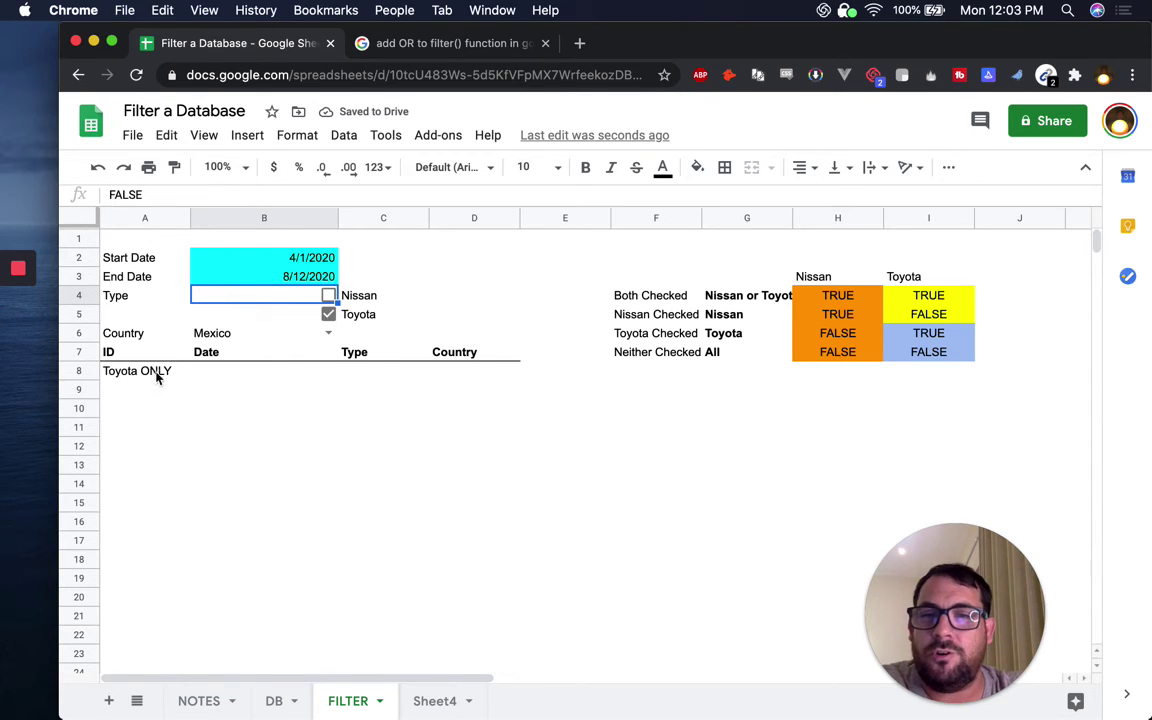
left_click(329, 296)
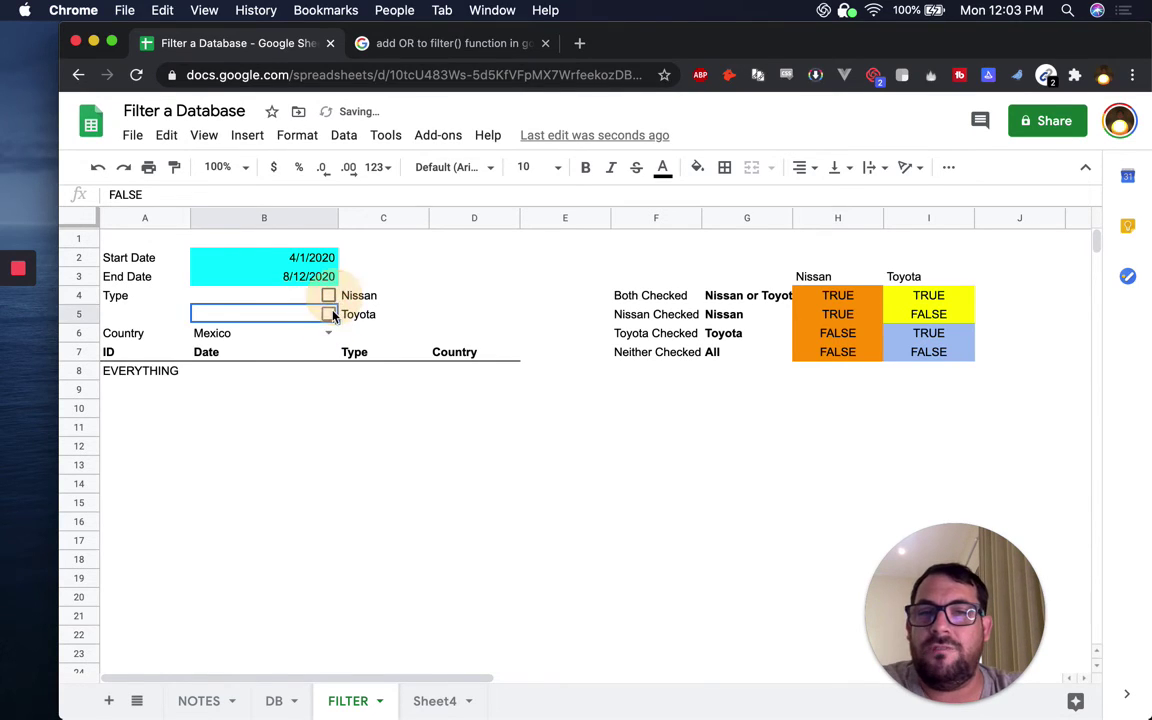
left_click(330, 314)
left_click(330, 297)
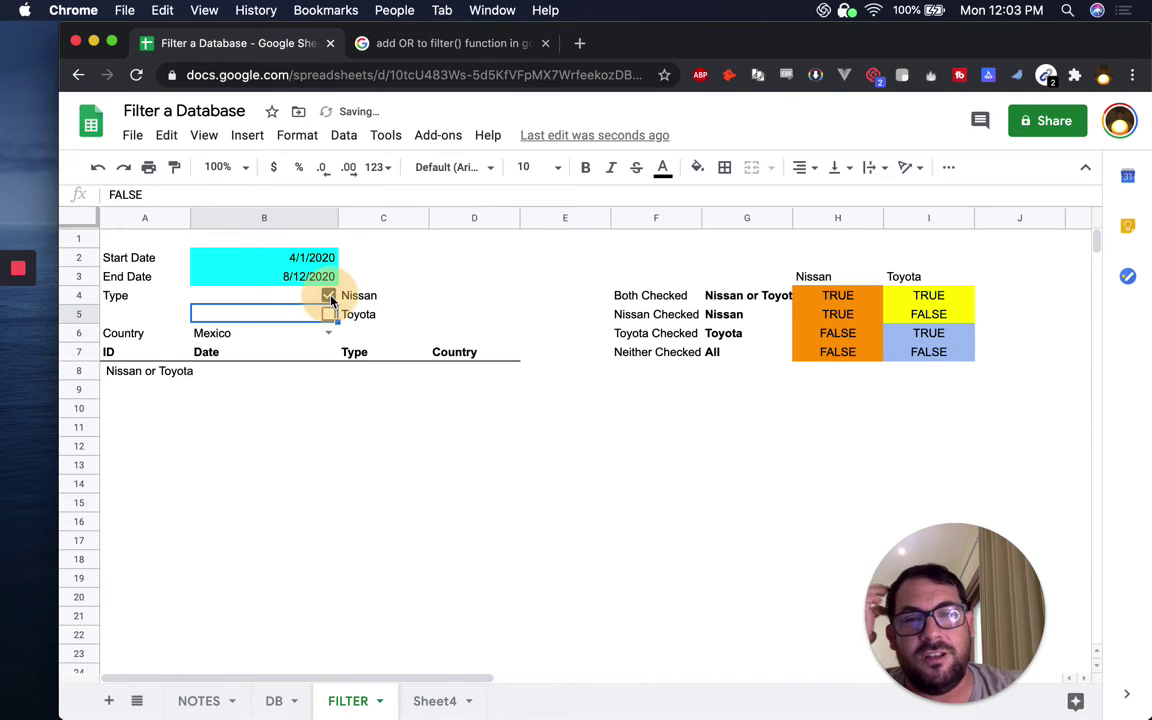
left_click(329, 297)
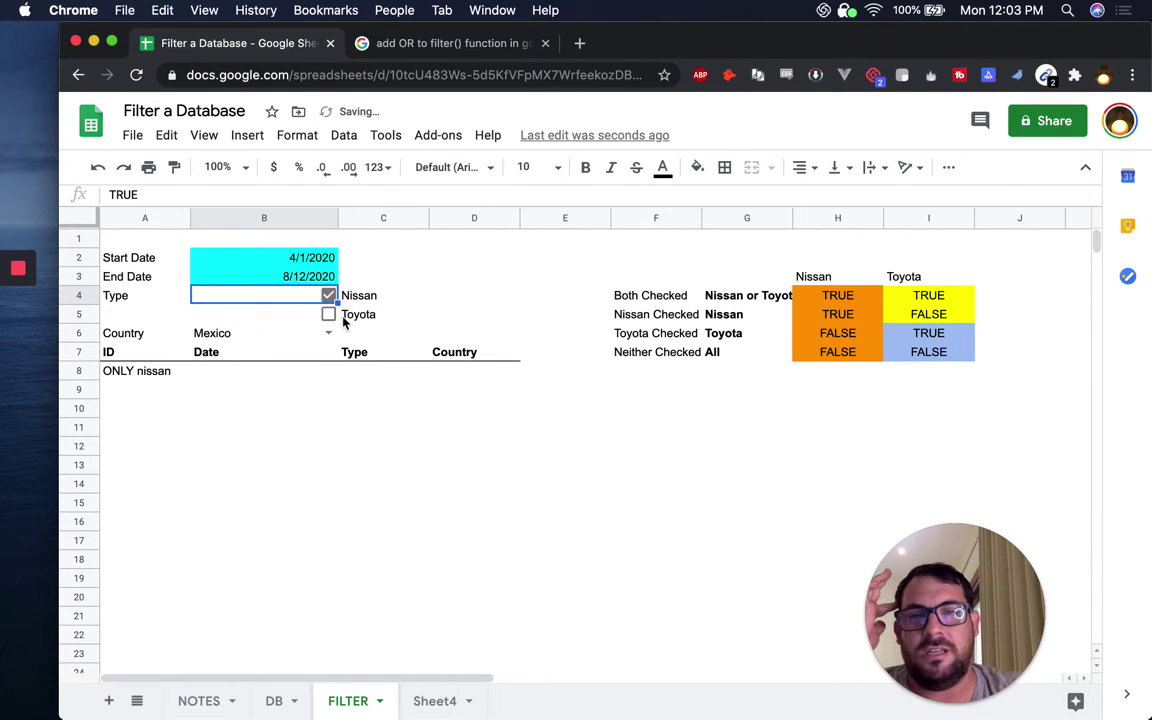
left_click(330, 314)
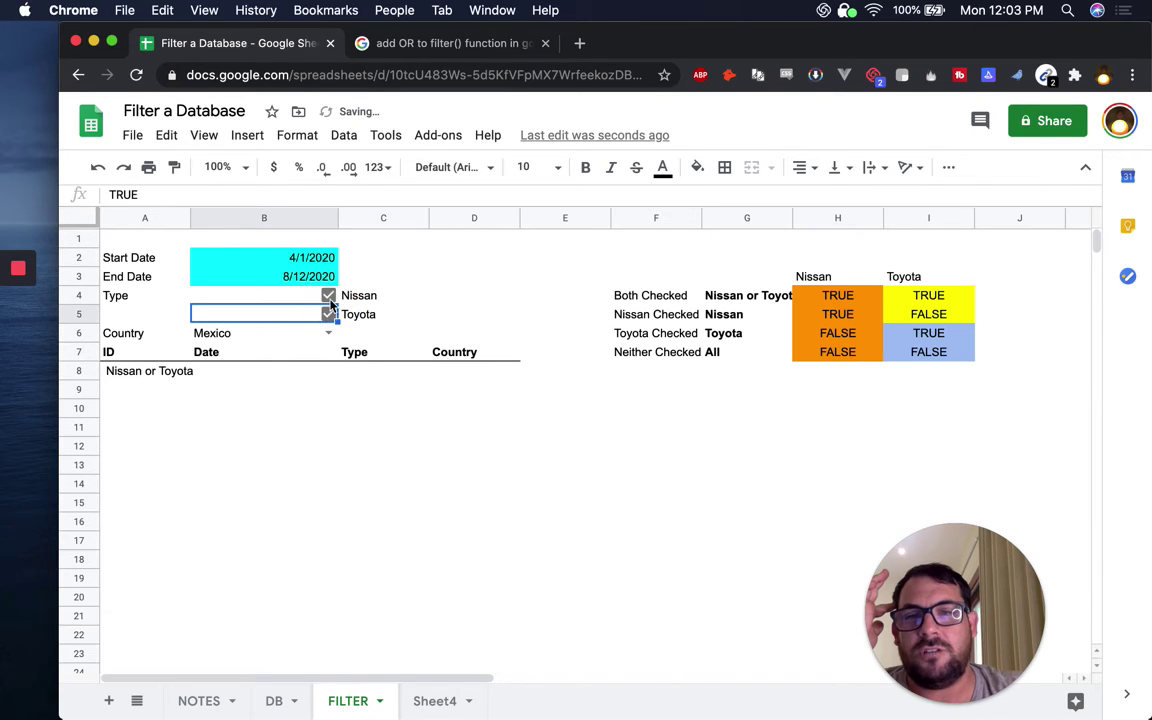
Replace "EVERYTHING" in A8's formula with filter(DB!A2:D16,DB!A2:A16>0,DB!B2:B16>=B2,DB!B2:B16<=B3,DB!D2:D16=B6,DB!C2:C16=C4).
left_click(329, 297)
left_click(329, 297)
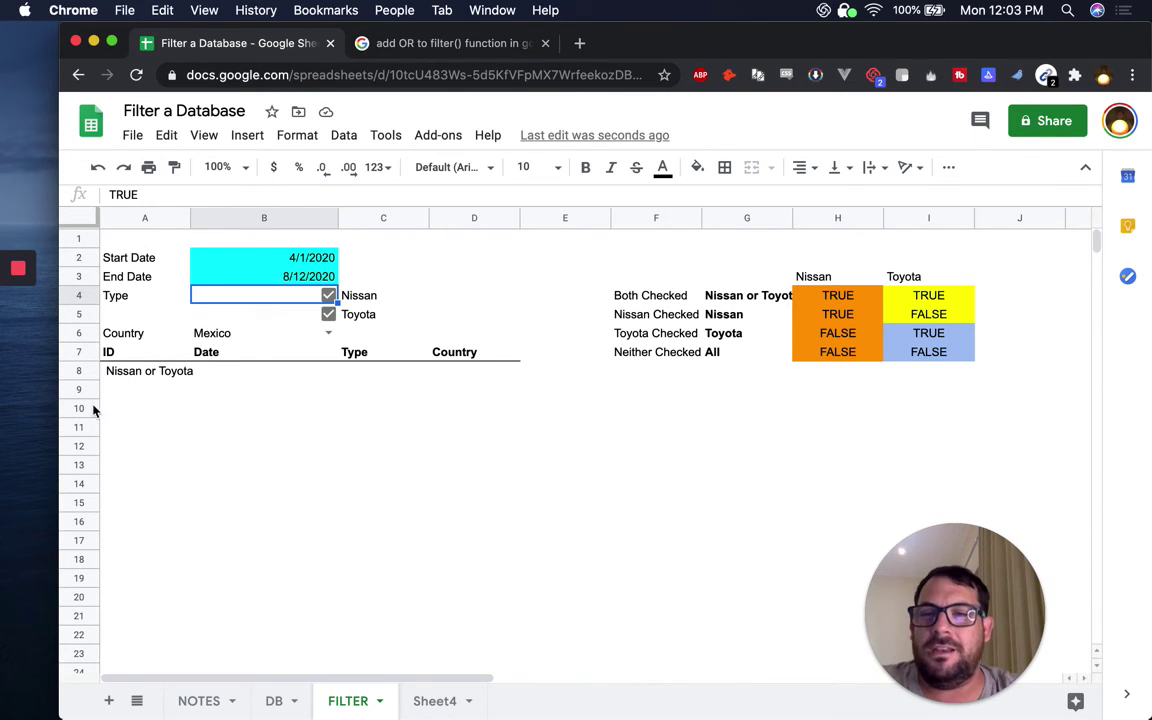
left_click(136, 373)
double_click(126, 373)
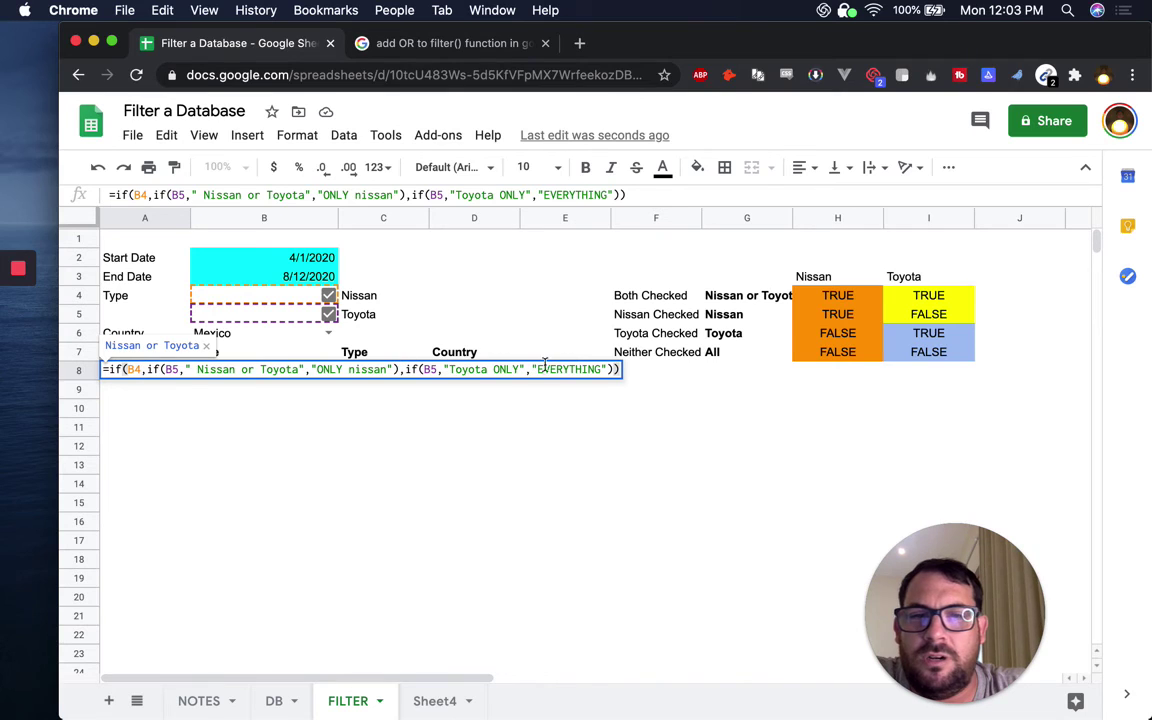
left_click_drag(533, 369, 609, 369)
type("filter(DB!A2:D16,DB!A2:A16>0,DB!B2:B16>=B2,DB!B2:B16<=B3,DB!D2:D16=B6,DB!C2:C16=C4)")
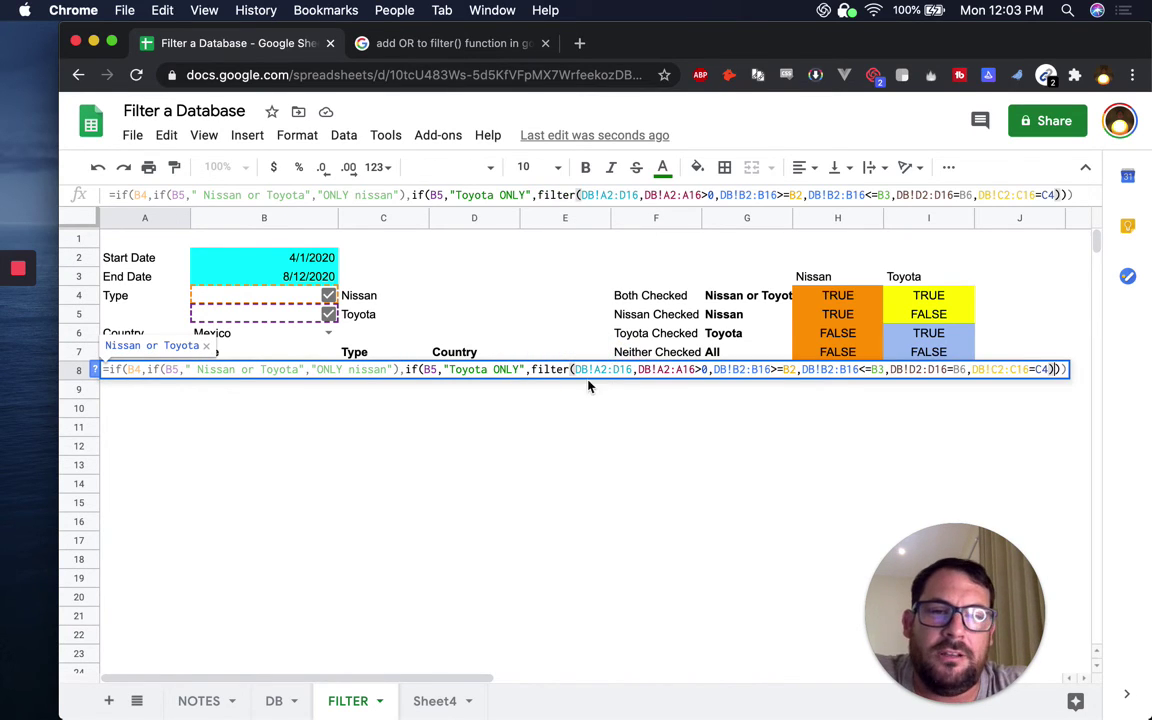
Remove the DB!C2:C16=C4 type condition from the filter in the final false branch and commit the A8 formula.
key("BackSpace")
key("BackSpace")
key("BackSpace")
key("BackSpace")
key("BackSpace")
key("BackSpace")
key("BackSpace")
key("BackSpace")
key("BackSpace")
key("BackSpace")
key("BackSpace")
key("BackSpace")
key("BackSpace")
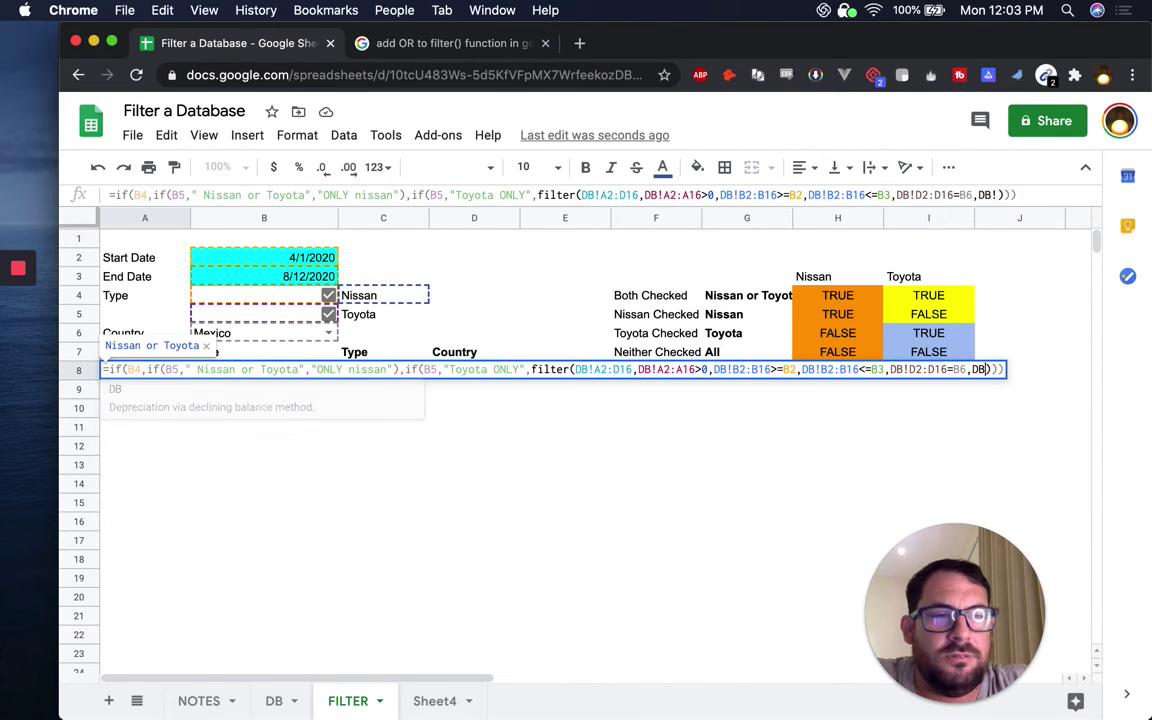
key("Return")
key("Up")
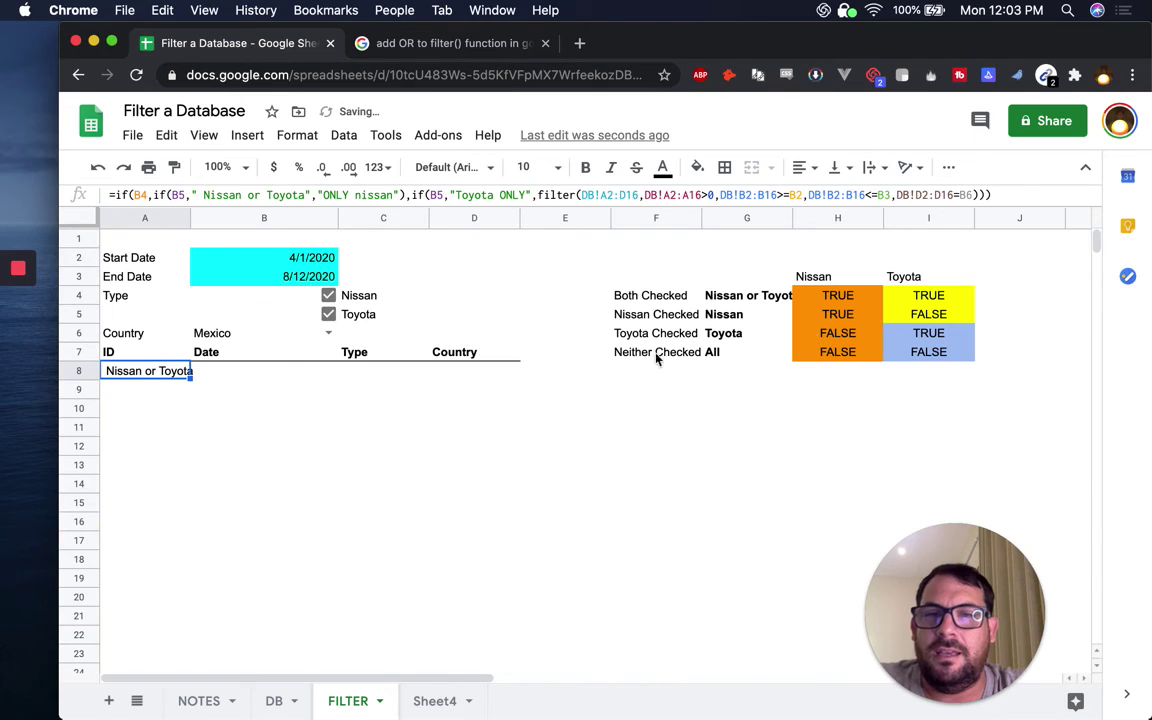
Uncheck Nissan in B4 and Toyota in B5 to test the neither-checked result, and look at the country list in B6.
left_click(328, 296)
left_click(328, 314)
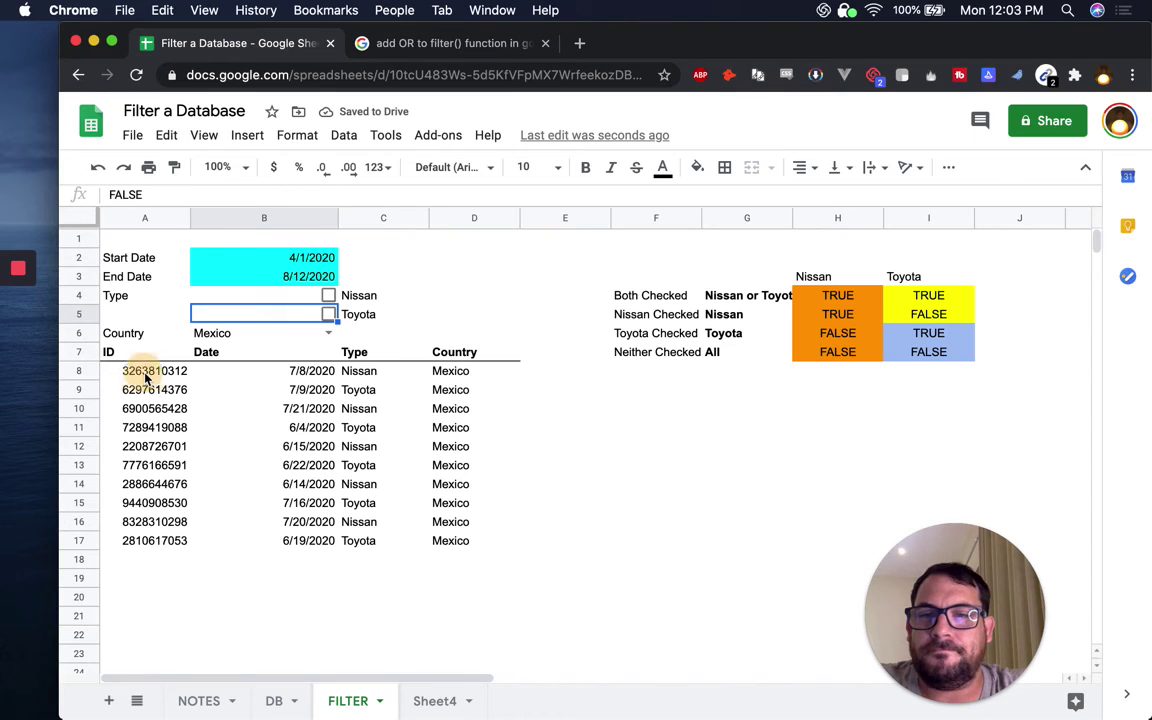
left_click(146, 375)
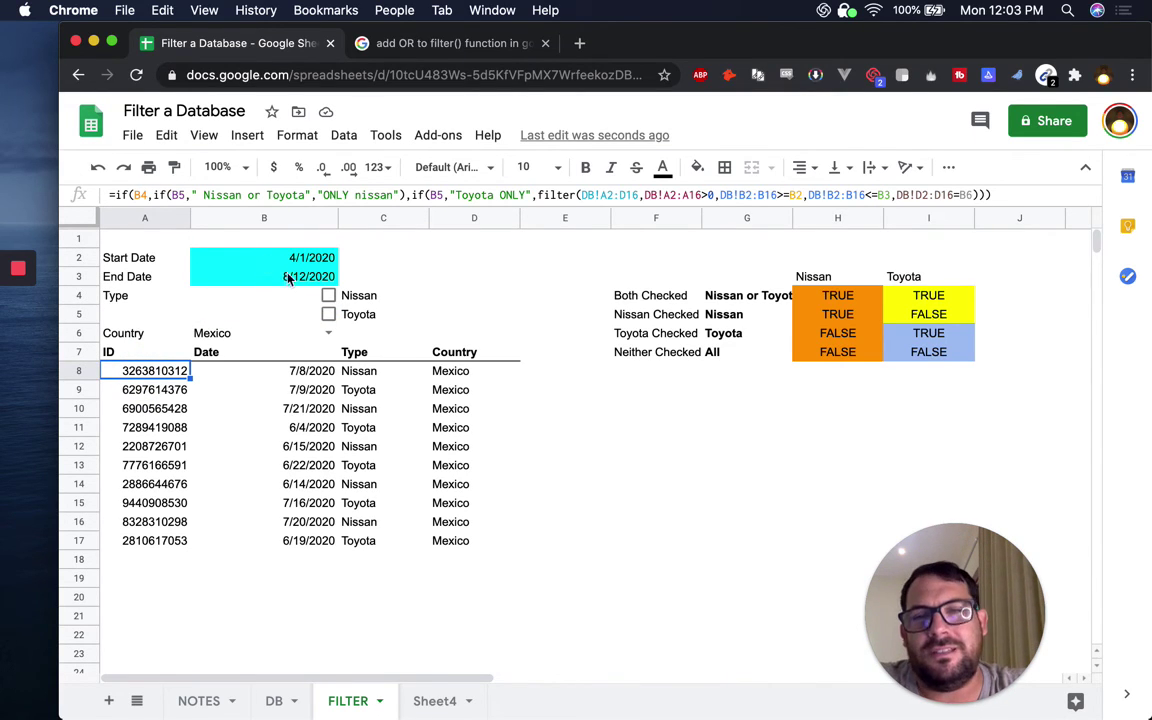
left_click(300, 339)
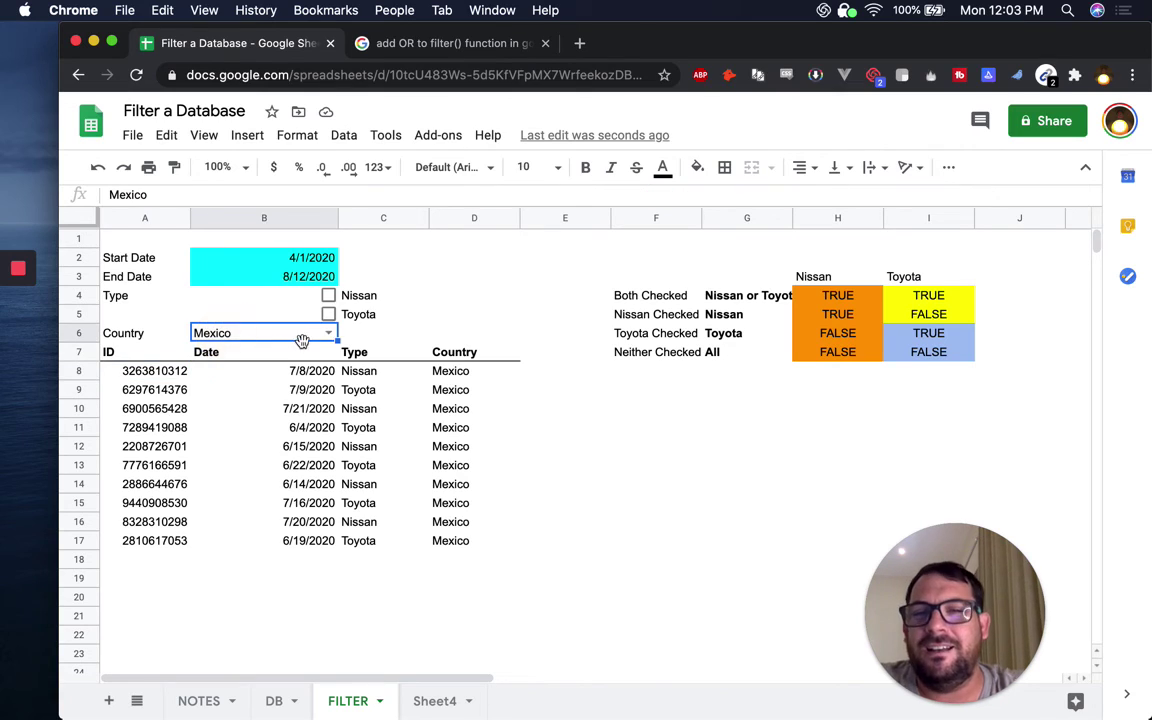
left_click(330, 336)
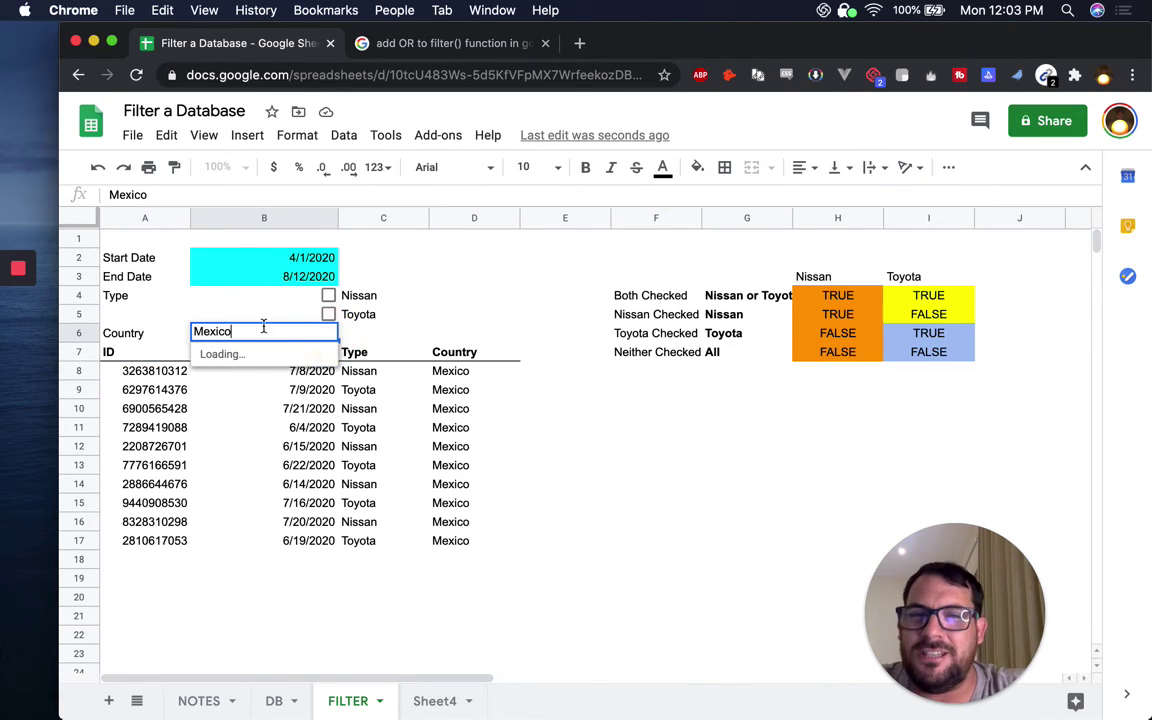
Replace the "Toyota ONLY" placeholder in A8's formula with the copied filter that includes the DB!C2:C16=C4 condition.
left_click(133, 376)
key("ctrl+c")
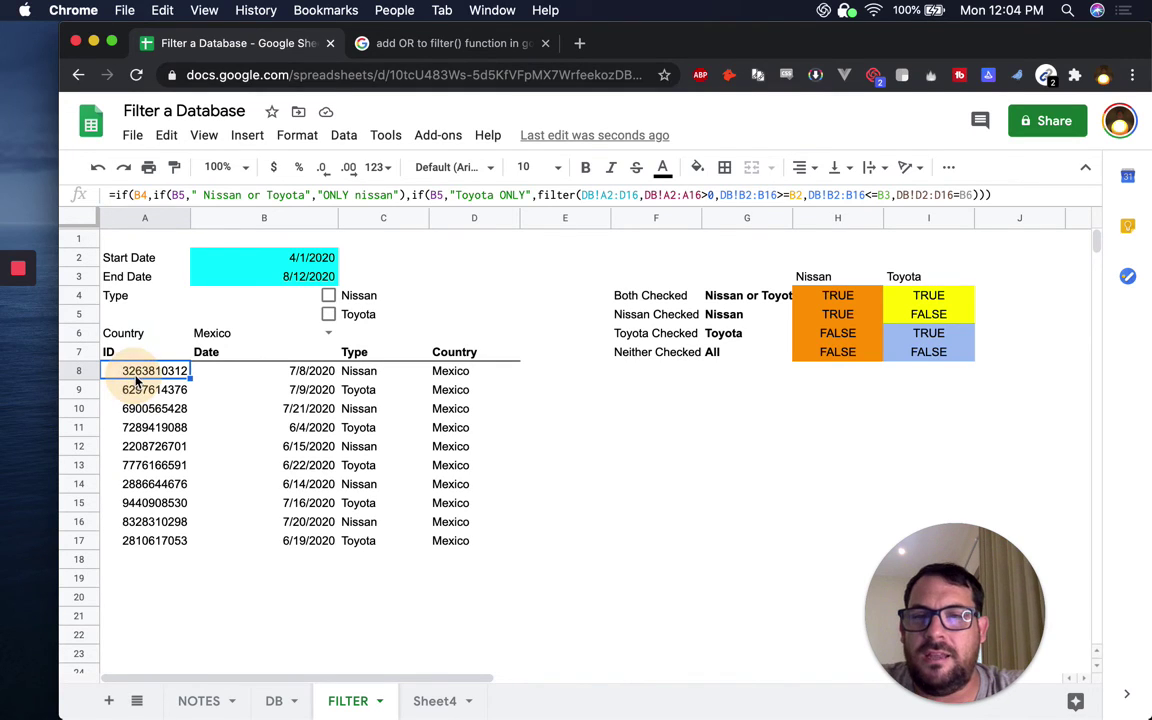
double_click(138, 372)
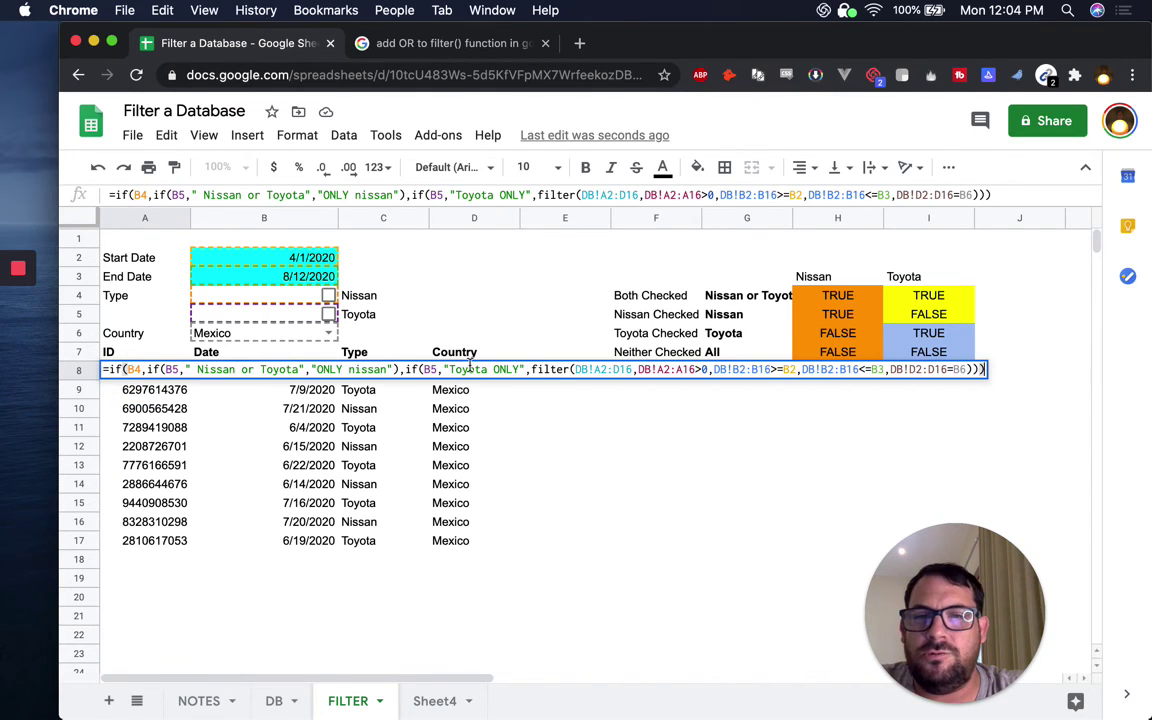
left_click_drag(447, 370, 524, 369)
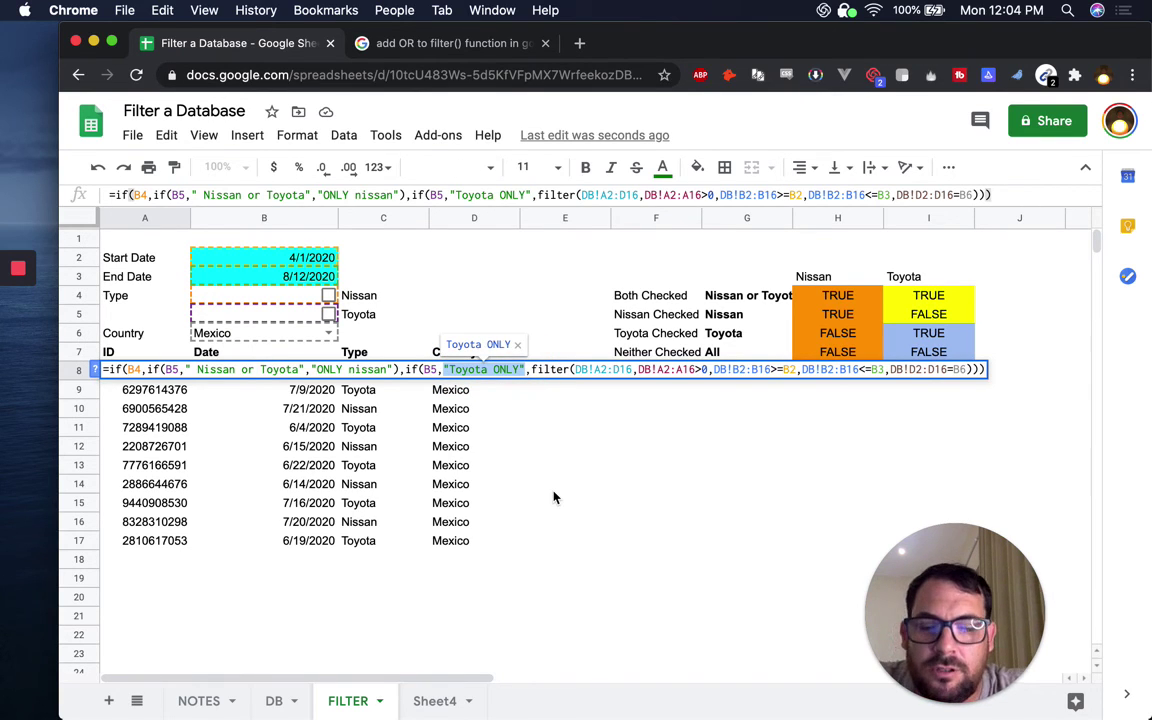
key("super+v")
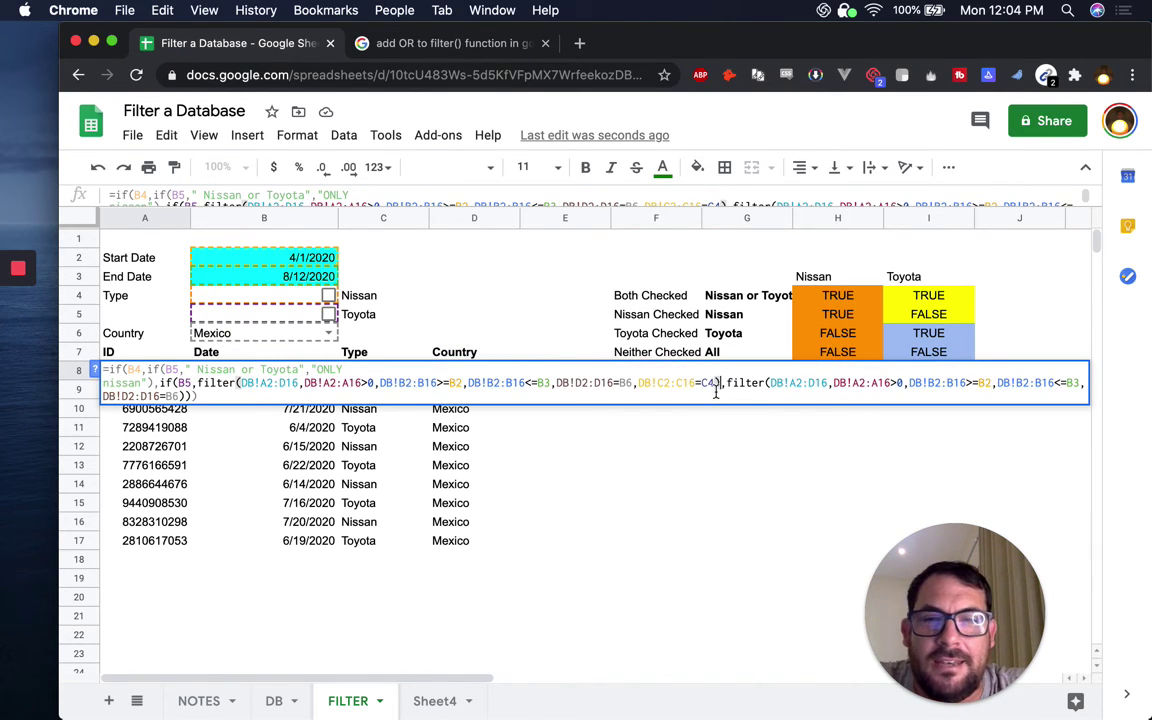
Change the Toyota-only filter's type condition to DB!C2:C16=C5, commit the formula, and test it by checking and unchecking Toyota.
left_click(641, 384)
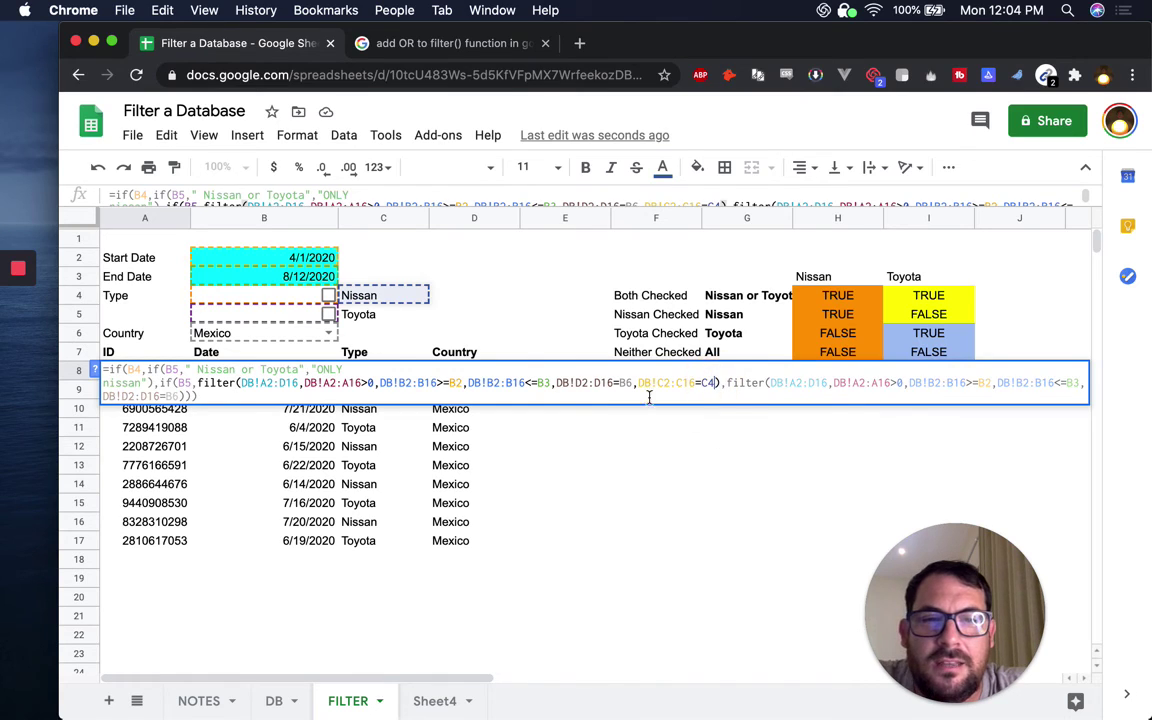
left_click(718, 384)
key("BackSpace")
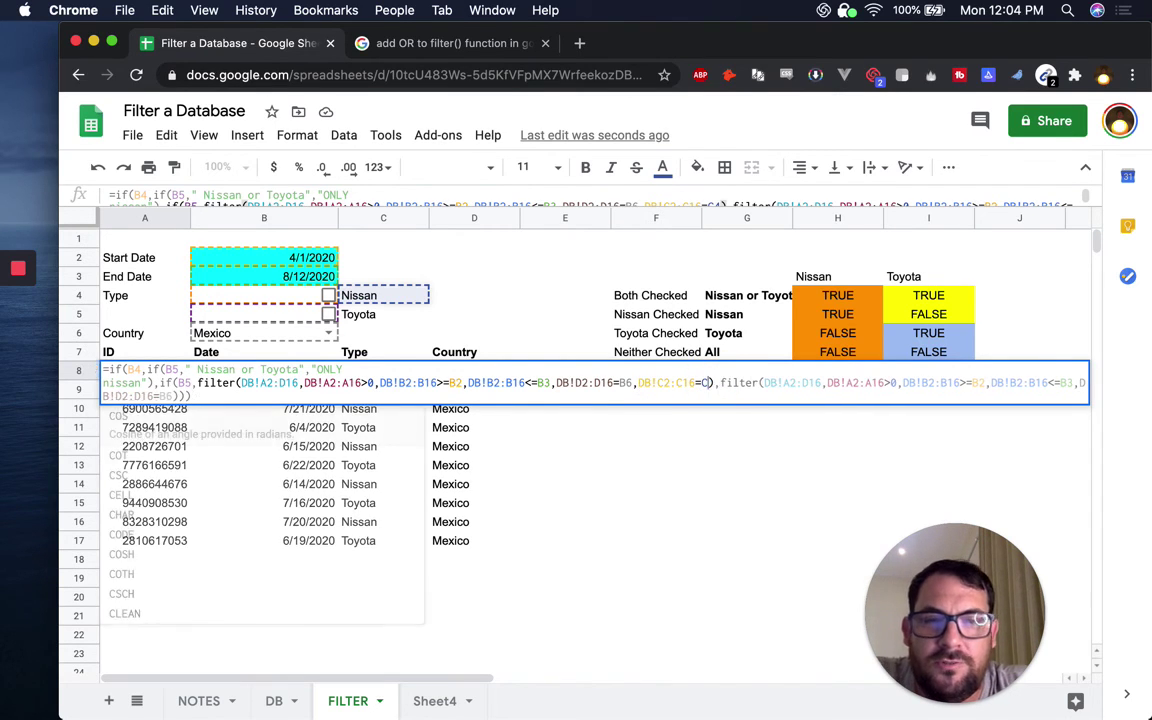
type("5")
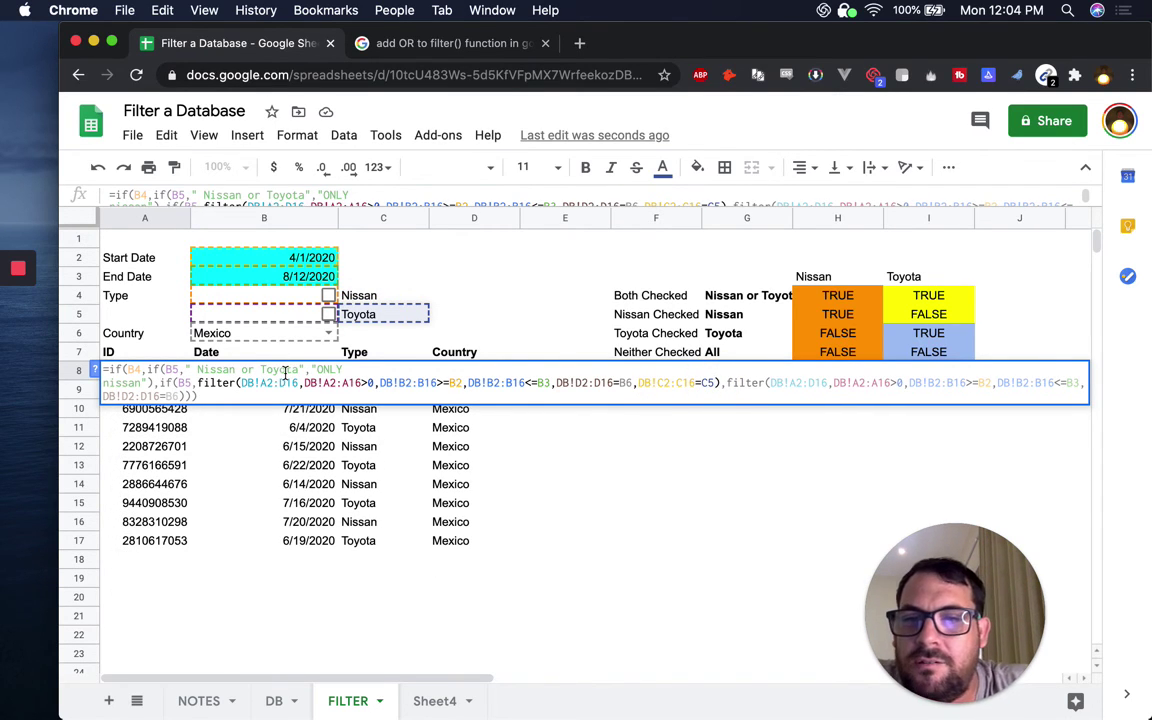
key("Return")
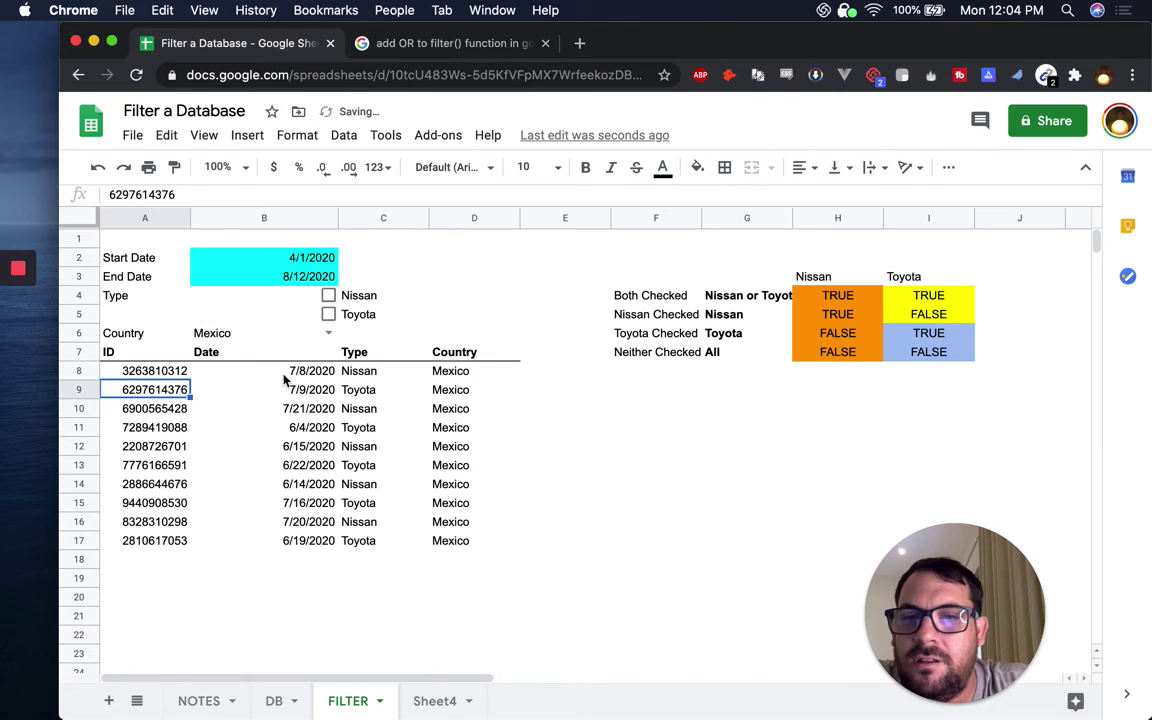
left_click(329, 314)
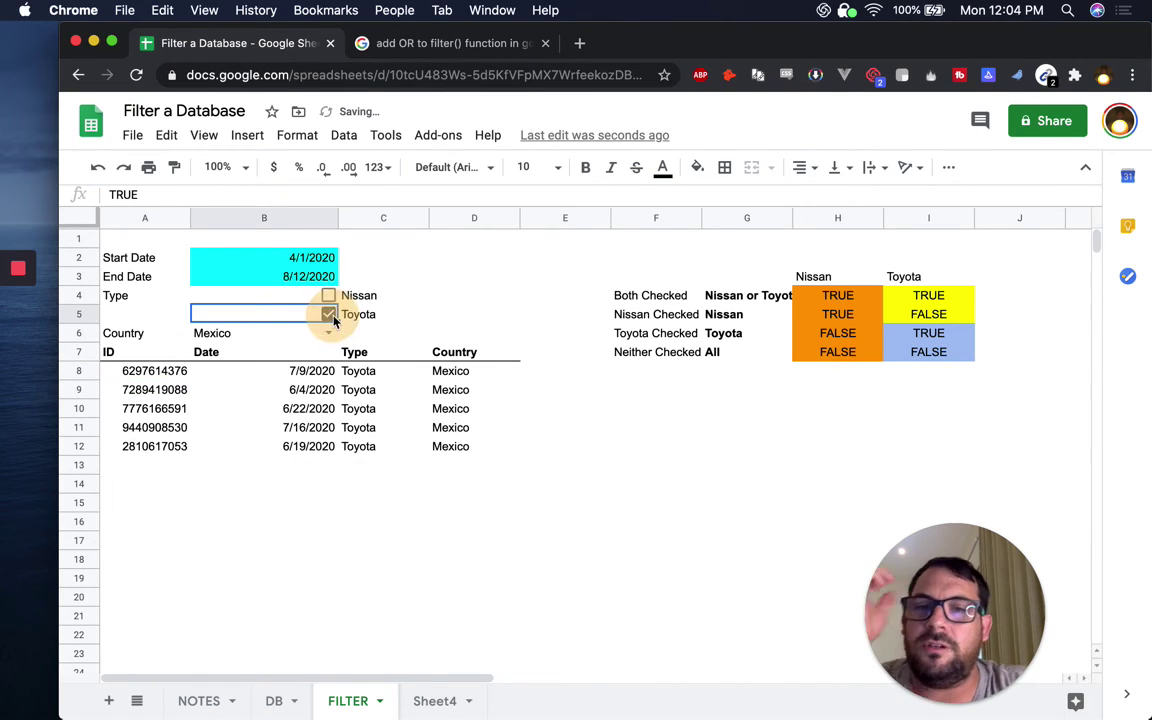
left_click(329, 314)
Replace the "ONLY nissan" placeholder in A8 with the filter using DB!C2:C16=C4, commit it, and test by checking Nissan and Toyota.
left_click(131, 373)
double_click(131, 373)
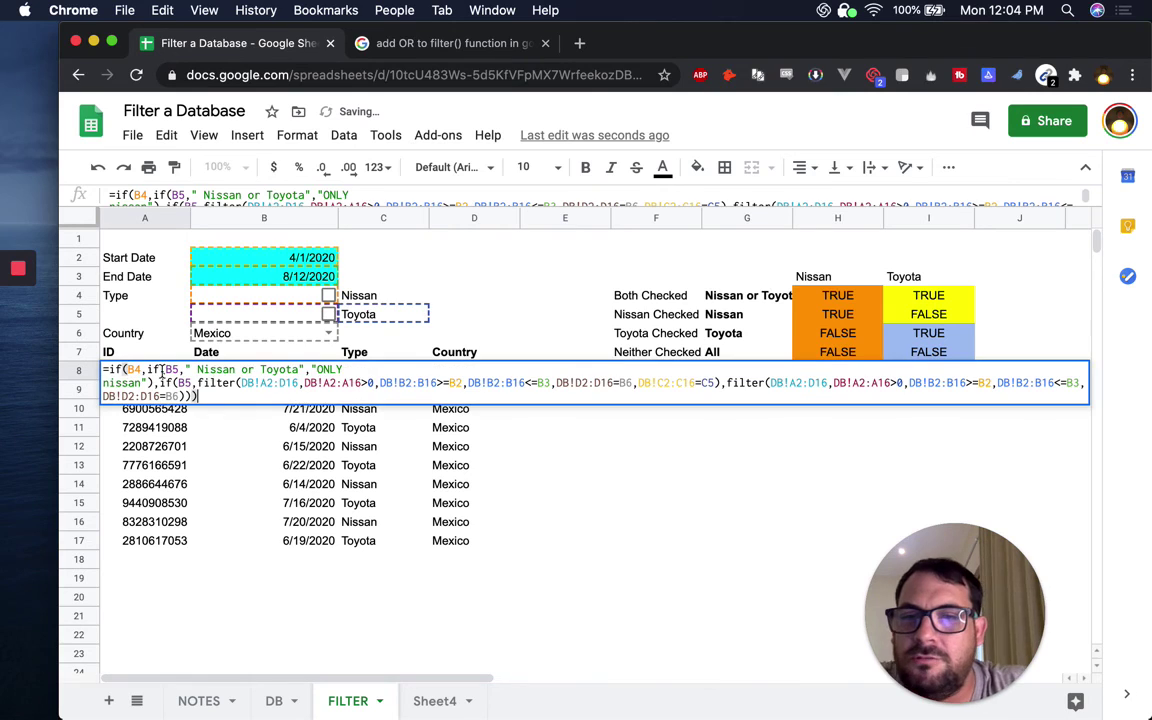
left_click(311, 370)
left_click(148, 383, "shift")
key("super+v")
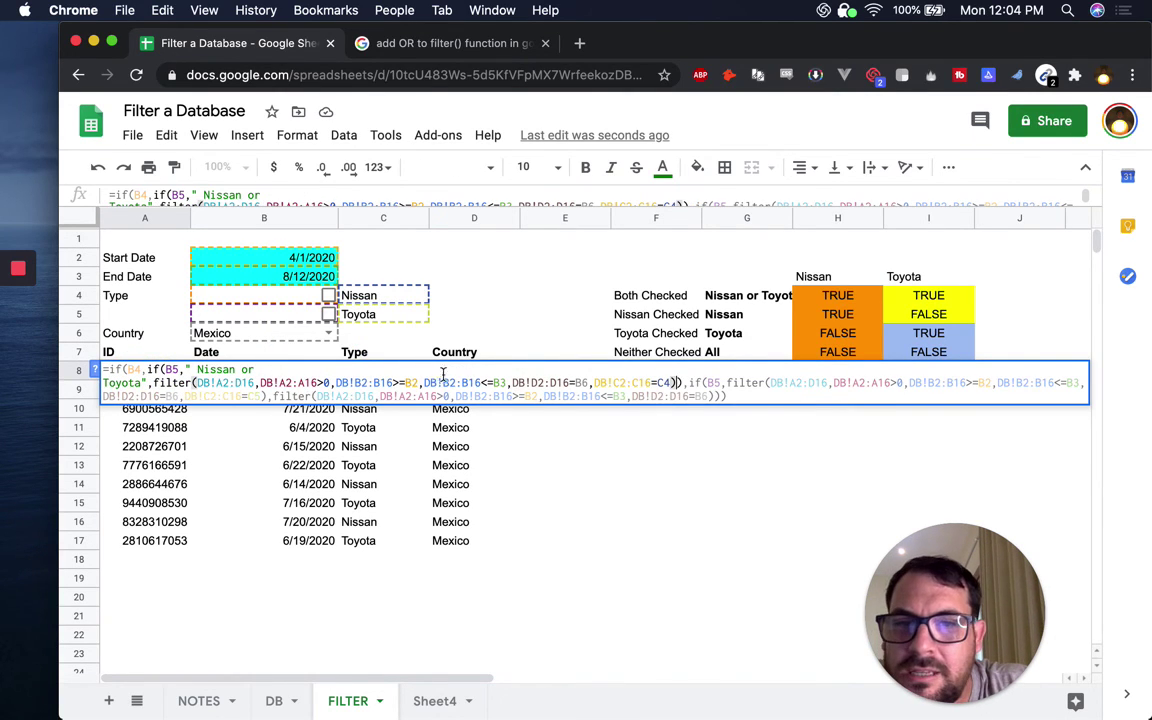
type(")")
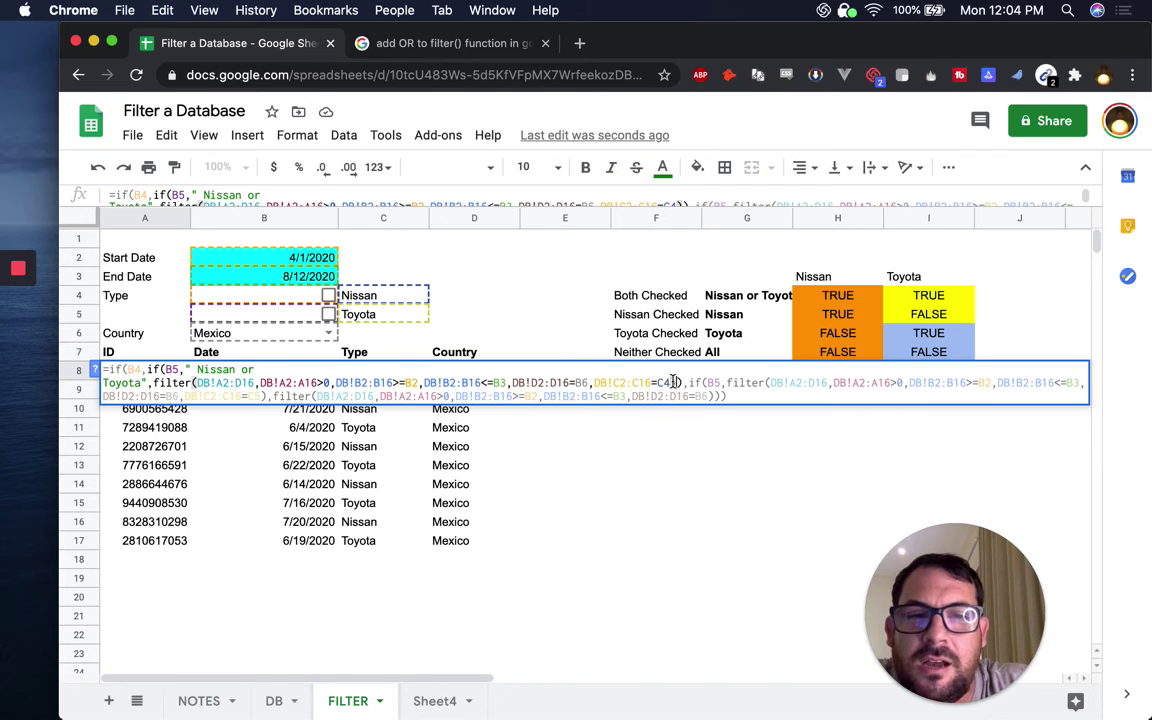
key("Return")
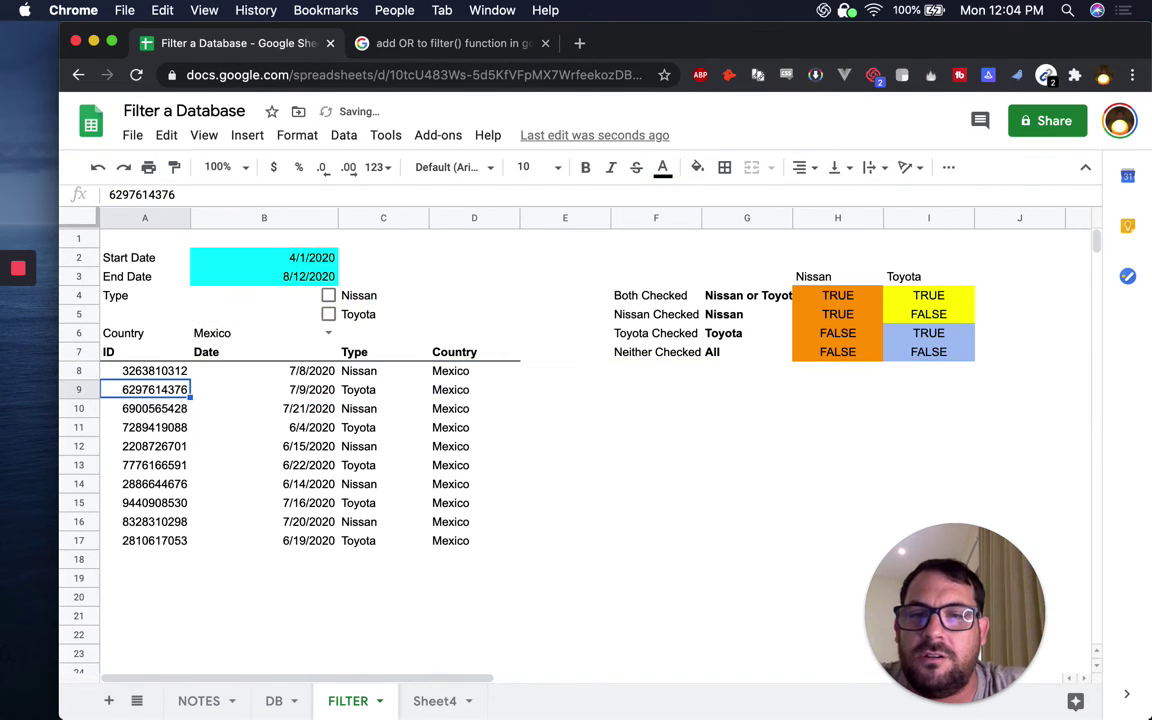
left_click(329, 296)
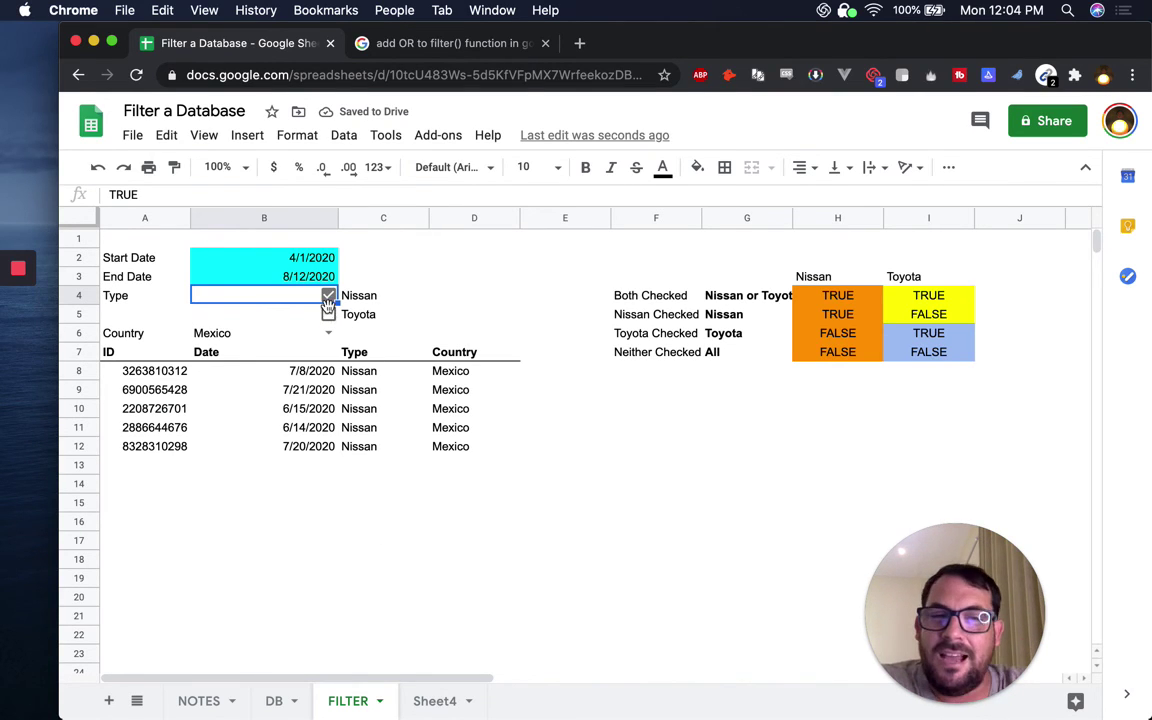
left_click(329, 314)
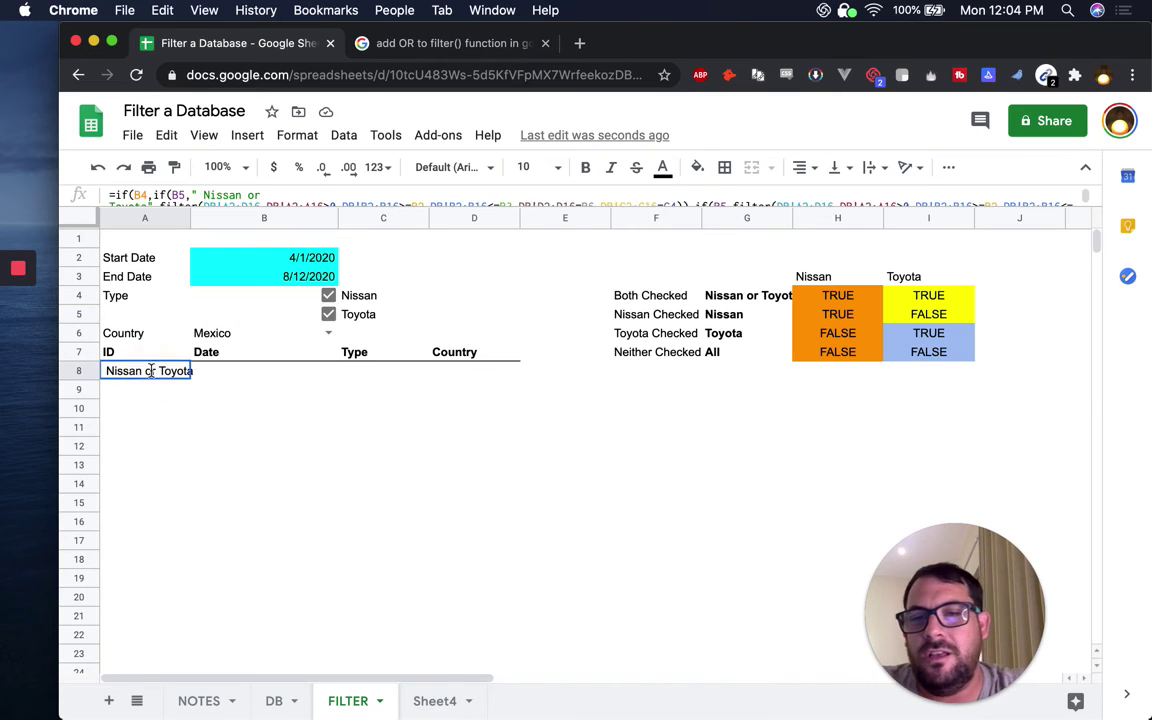
Replace the " Nissan or Toyota" placeholder in A8's formula with the copied filter using the DB!C2:C16=C4 condition.
double_click(153, 376)
left_click(196, 383)
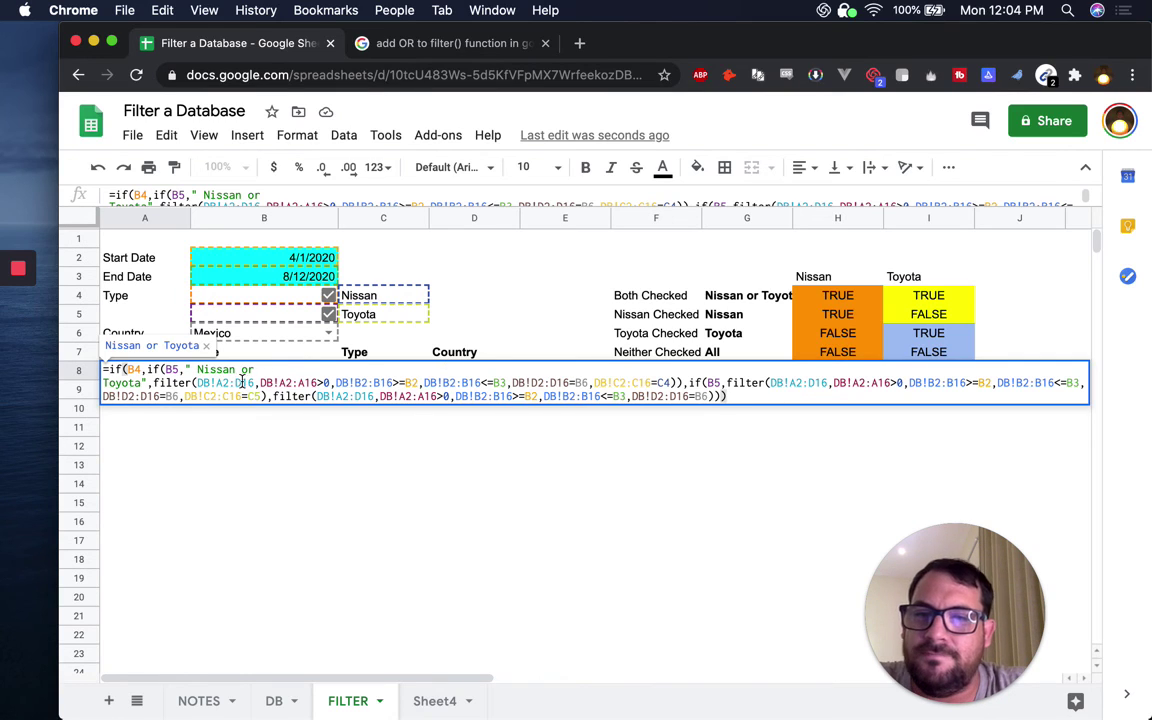
left_click(187, 369)
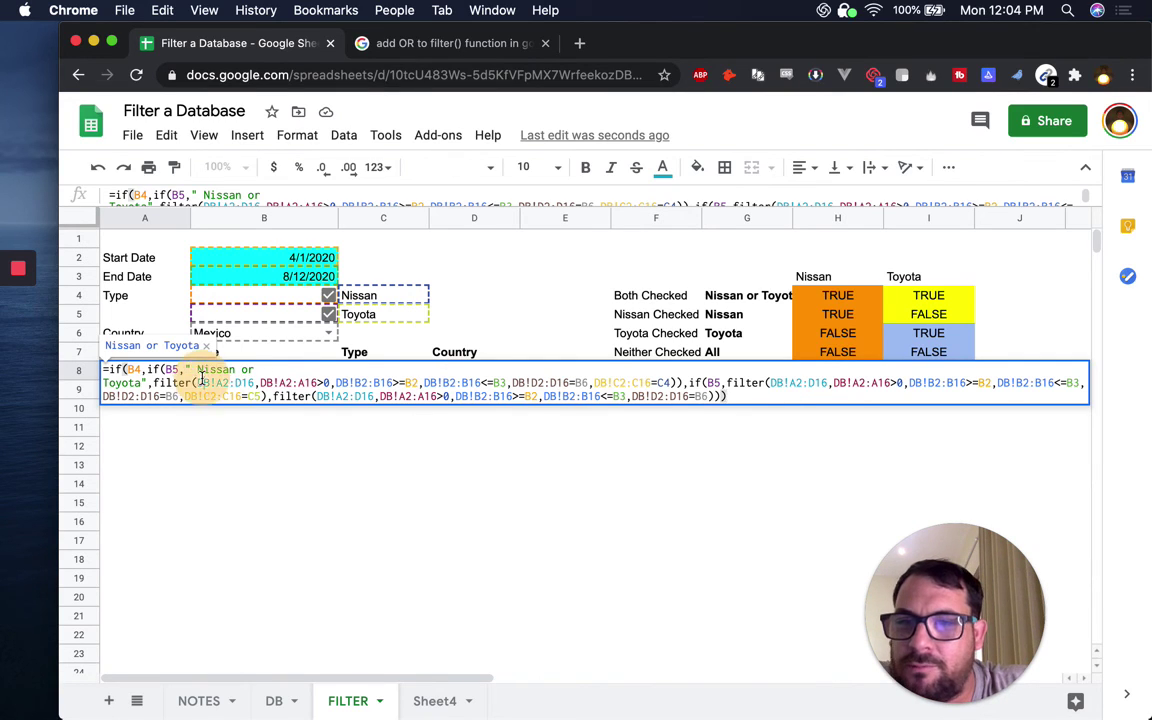
left_click_drag(187, 365, 148, 383)
key("BackSpace")
key("BackSpace")
key("BackSpace")
key("BackSpace")
key("BackSpace")
key("BackSpace")
key("BackSpace")
key("BackSpace")
key("BackSpace")
key("BackSpace")
key("BackSpace")
key("BackSpace")
key("BackSpace")
key("BackSpace")
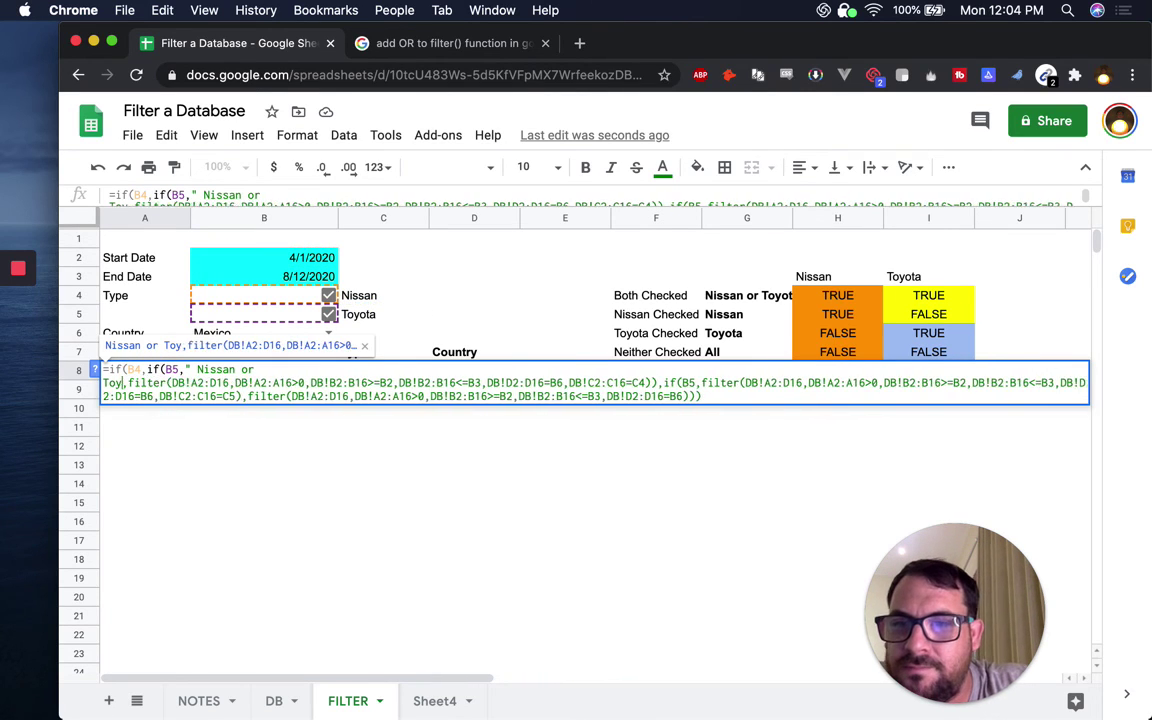
key("BackSpace")
key("BackSpace")
key("BackSpace")
key("BackSpace")
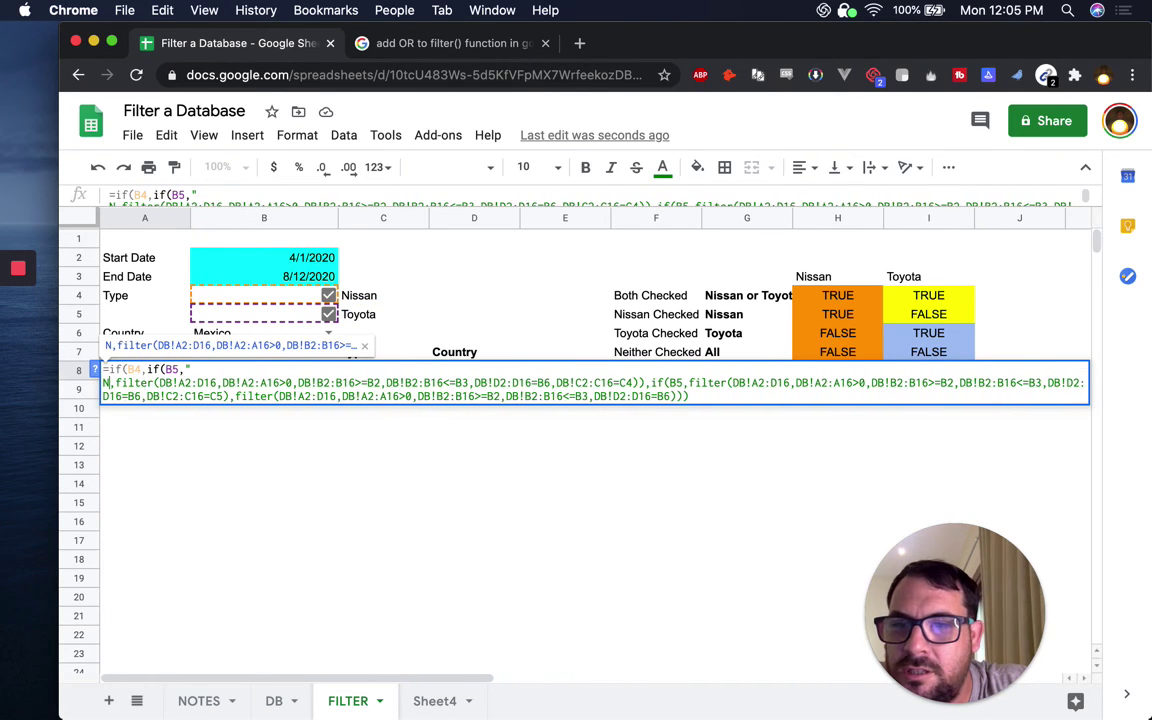
key("BackSpace")
key("BackSpace")
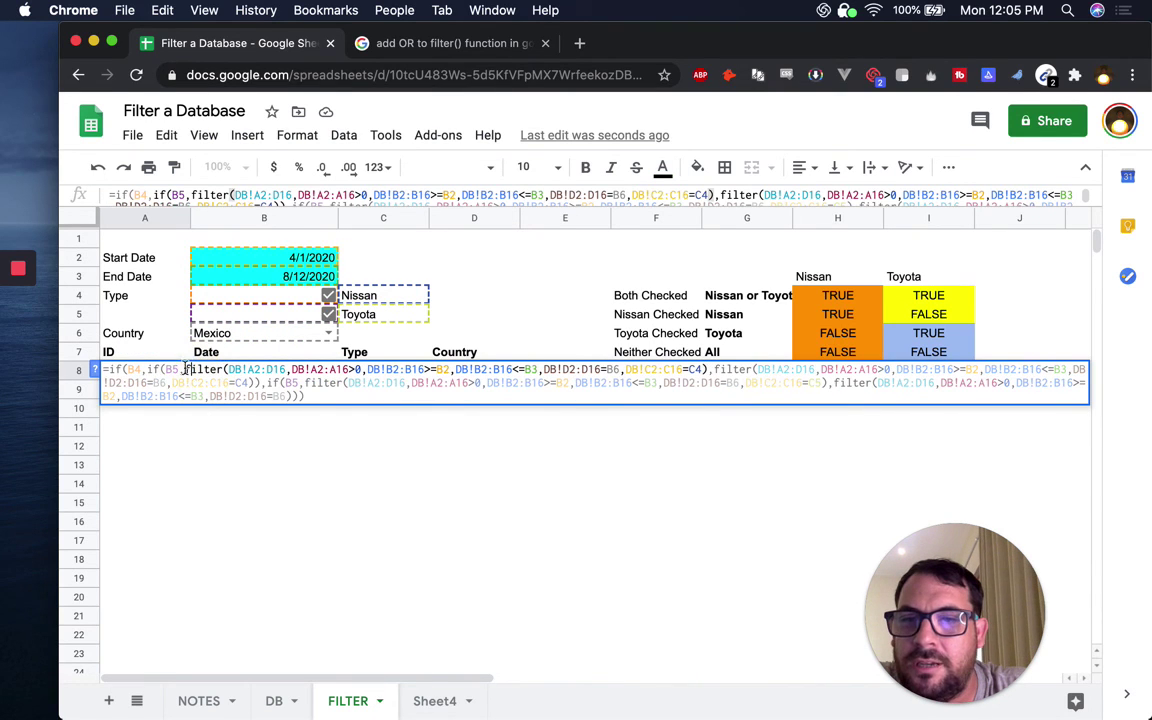
Enclose the both-checked branch's filter in curly braces {} to make it an array.
left_click(697, 374)
left_click_drag(697, 377, 707, 368)
key("cmd+c")
key("BackSpace")
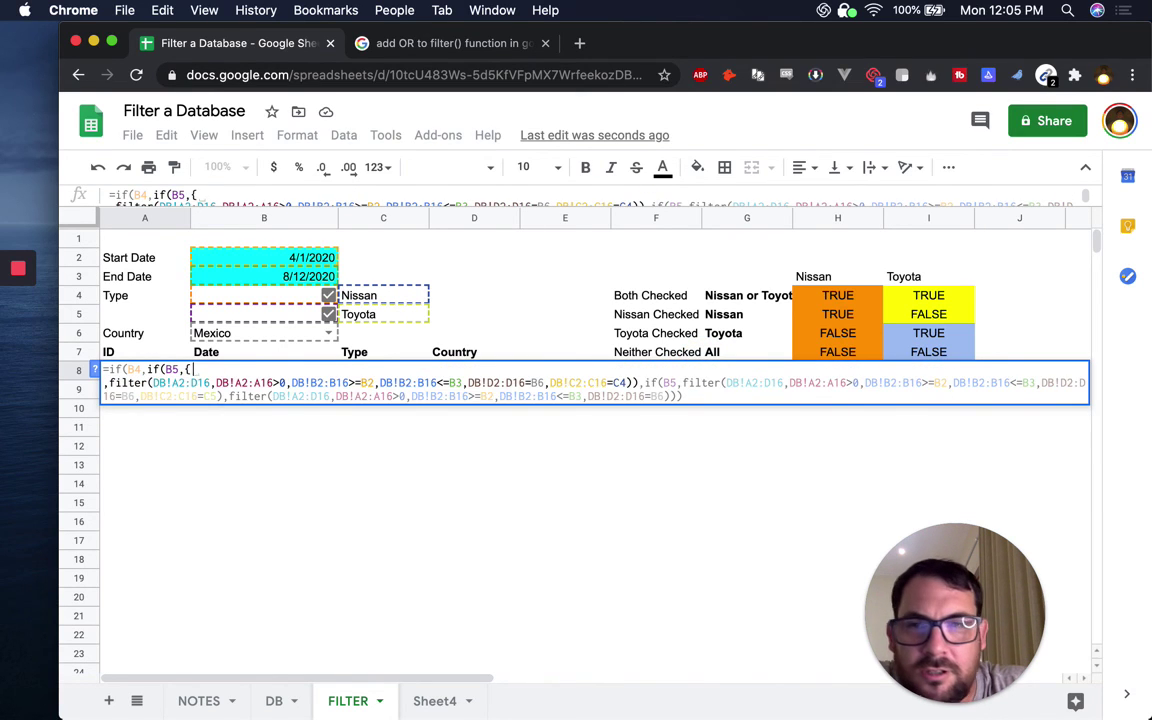
type("{}")
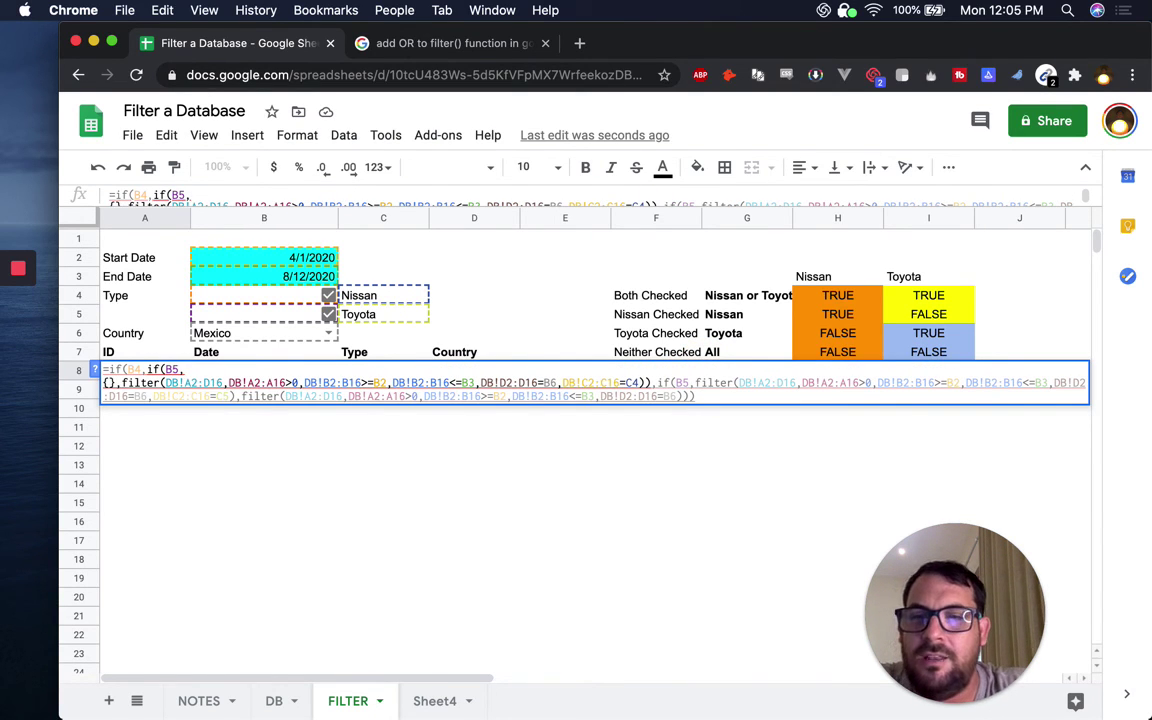
key("cmd+v")
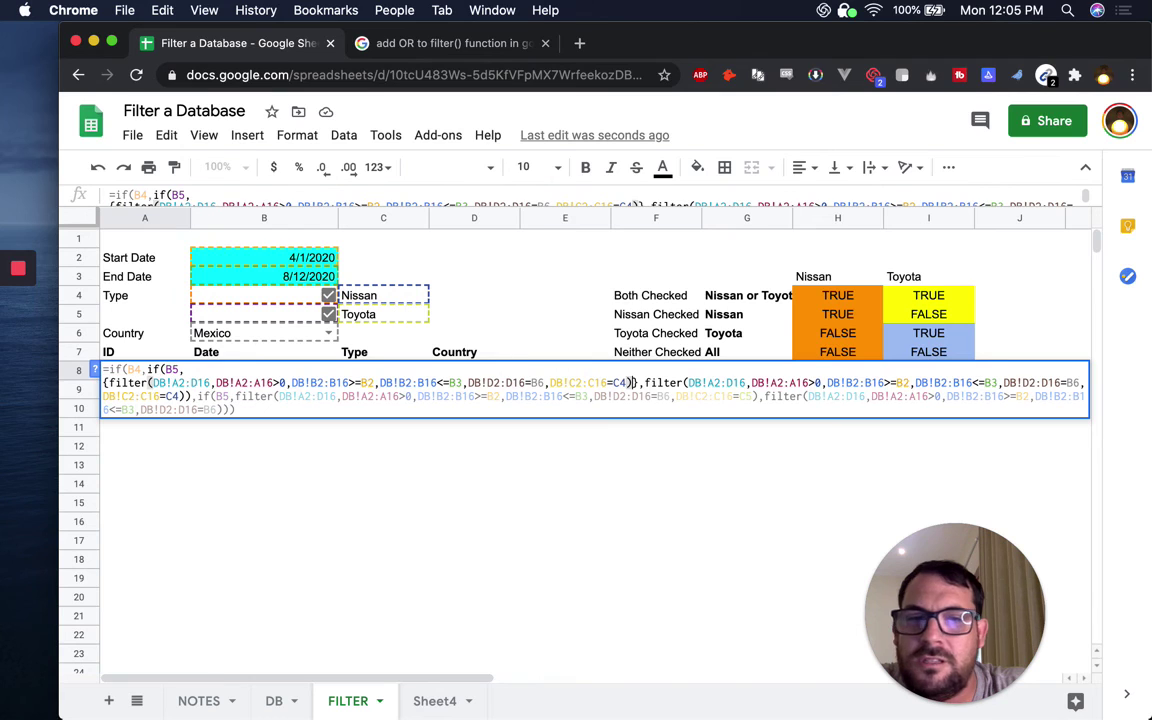
Add a semicolon and a second copy of the filter inside the braces, with its type condition set to DB!C2:C16=C5.
type(";")
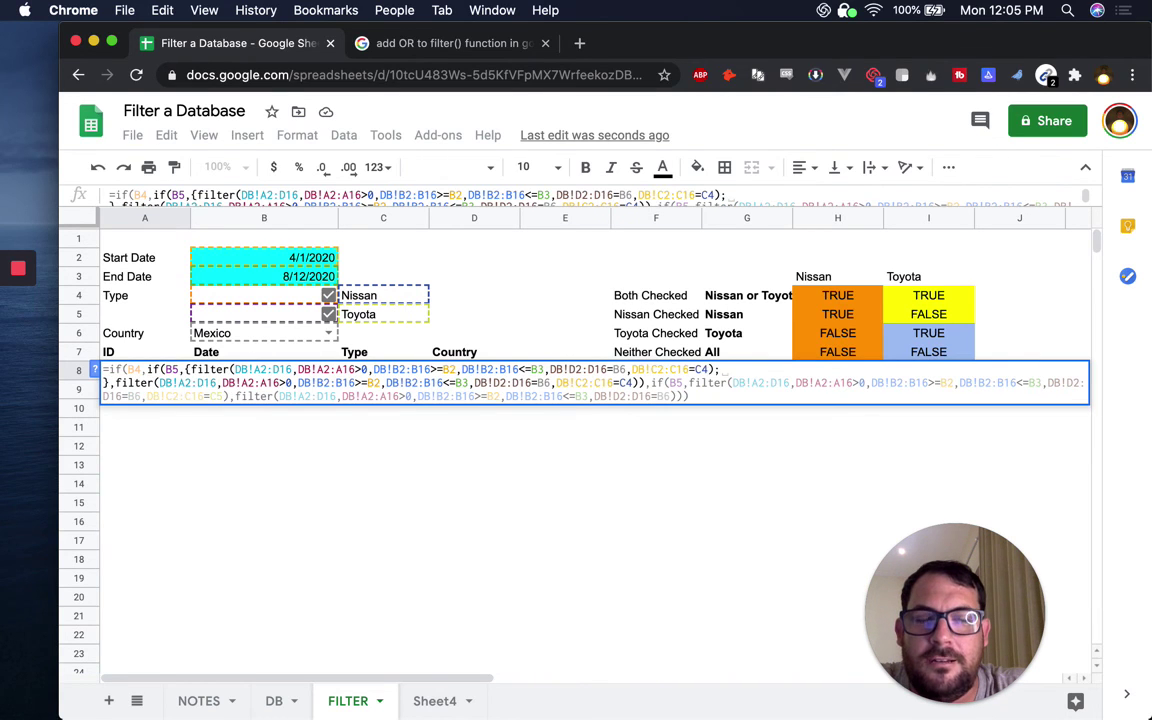
key("super+v")
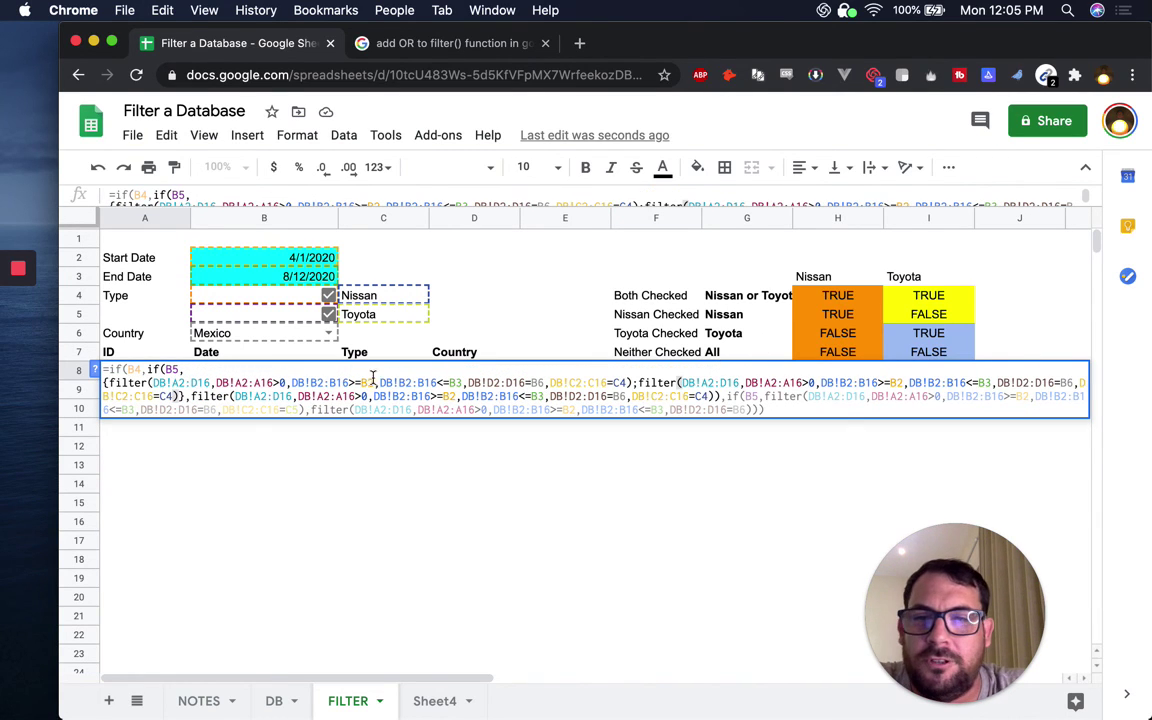
left_click(175, 398)
key("BackSpace")
type("5")
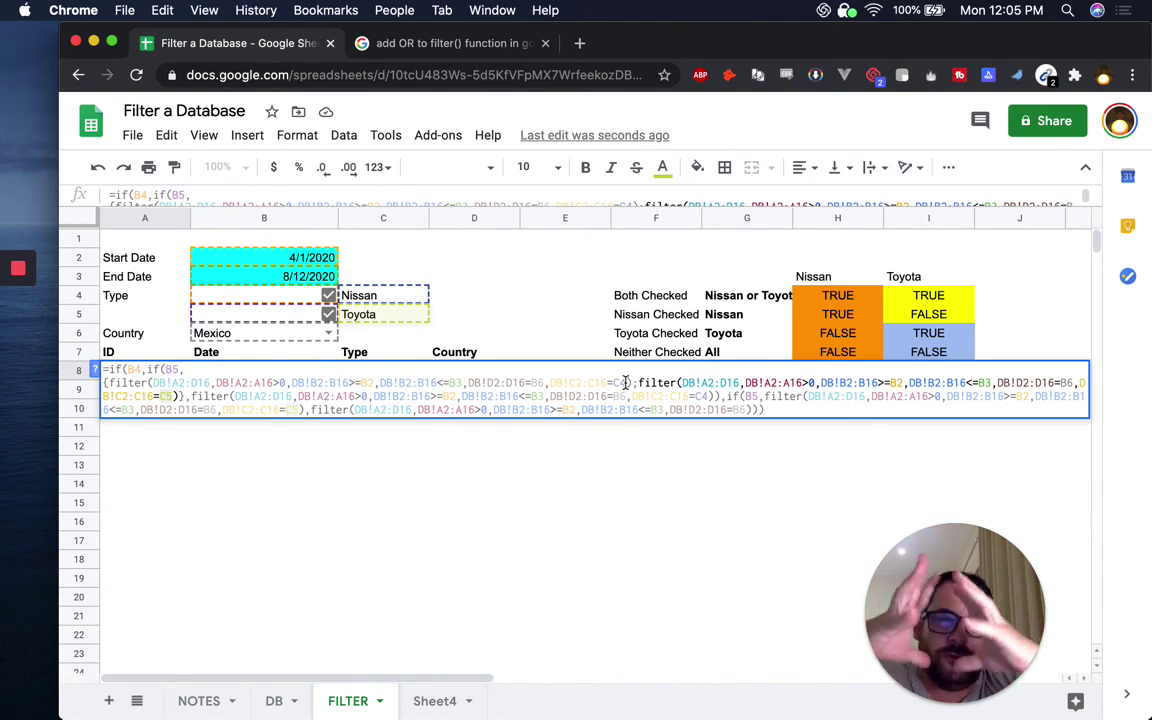
Commit the A8 formula with both filters stacked for the both-checked case, and clear the Toyota and Nissan checkboxes.
key("Return")
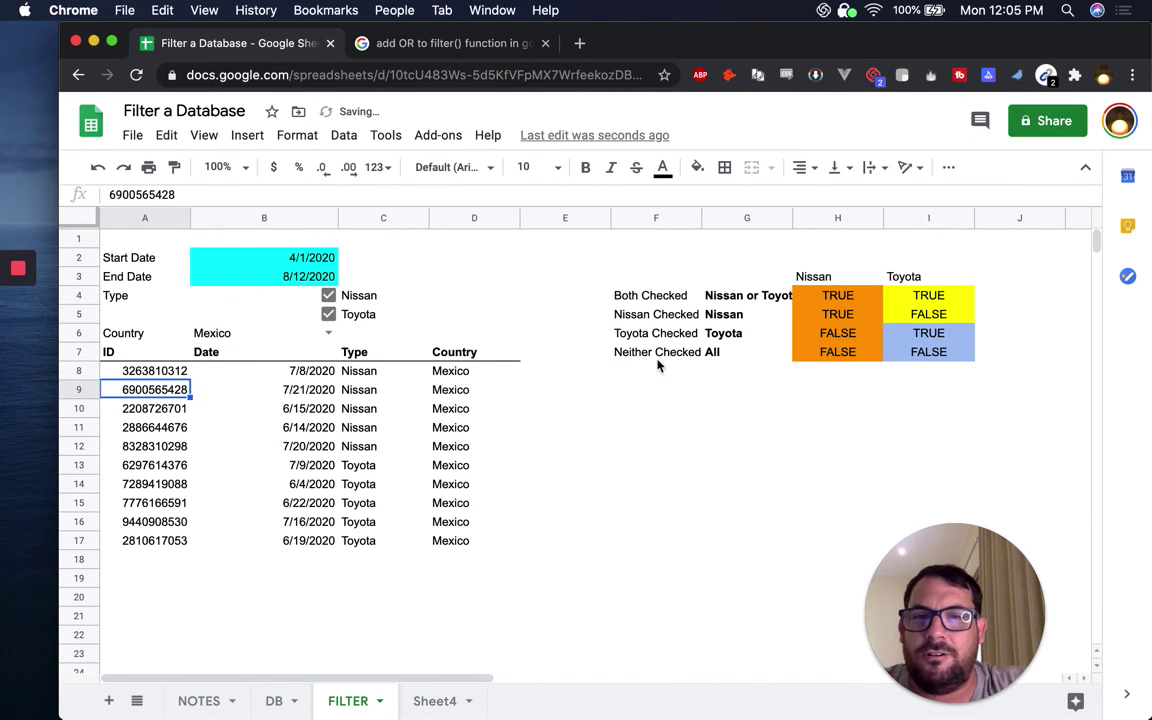
left_click(328, 314)
left_click(328, 295)
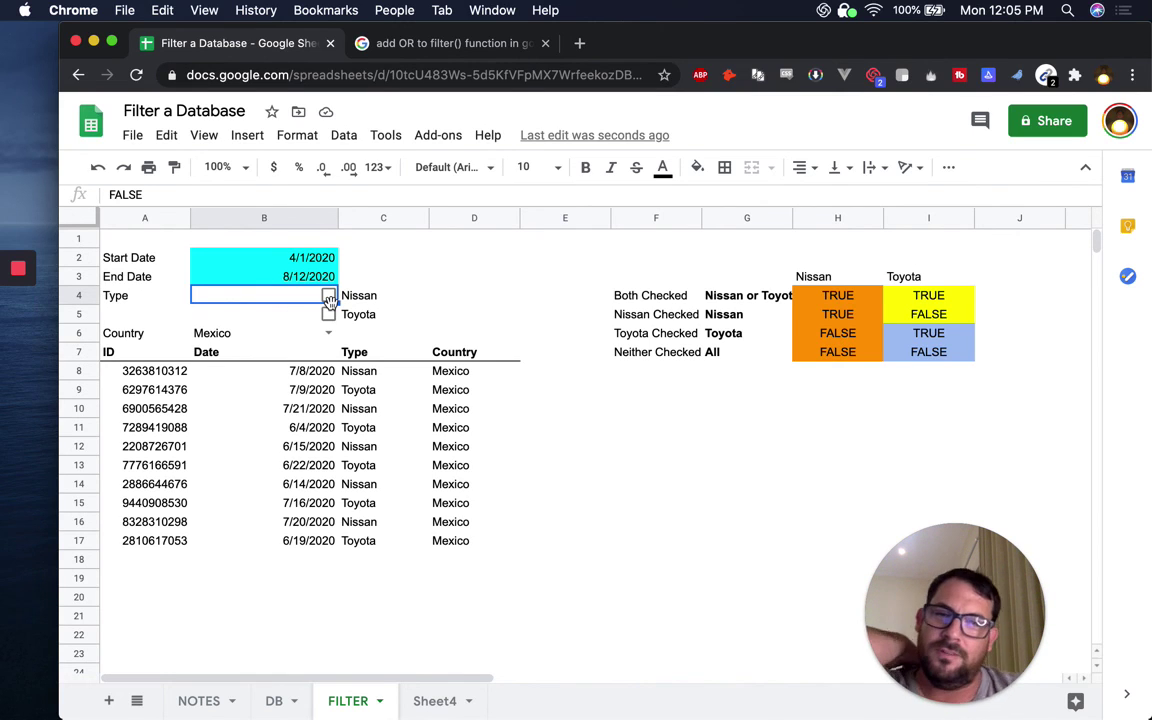
left_click(154, 371)
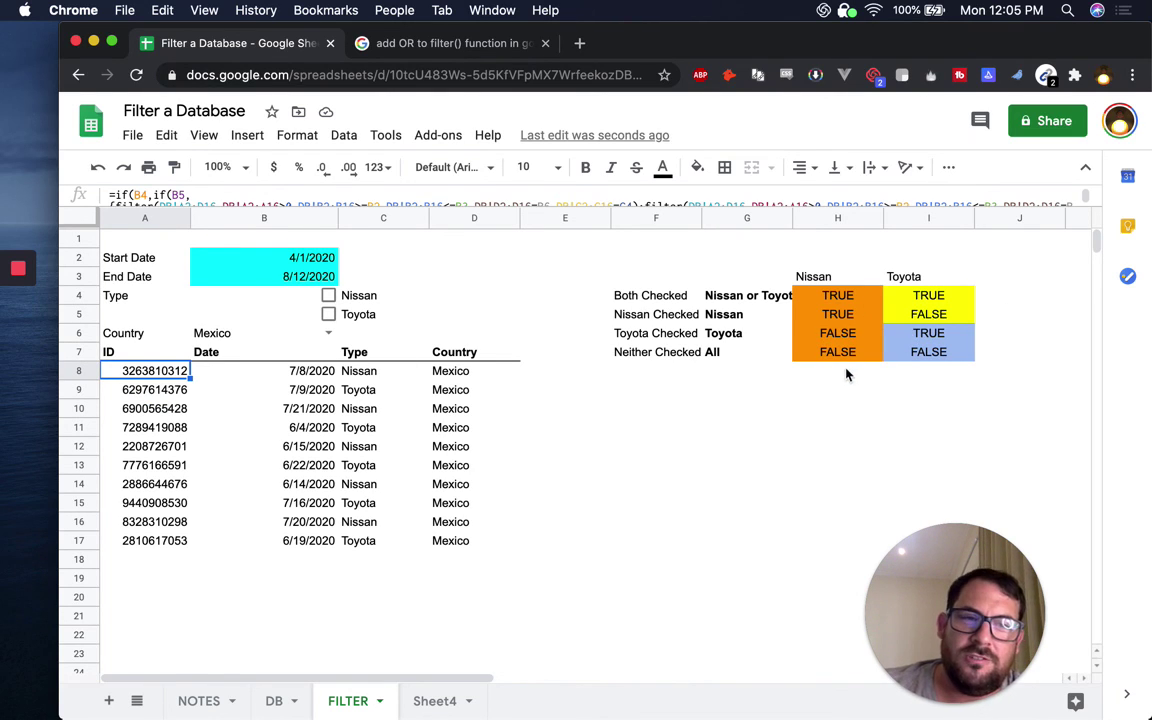
Test the filtered list with both types checked, with only Nissan checked, and with only Toyota checked.
left_click(255, 257)
left_click(285, 276)
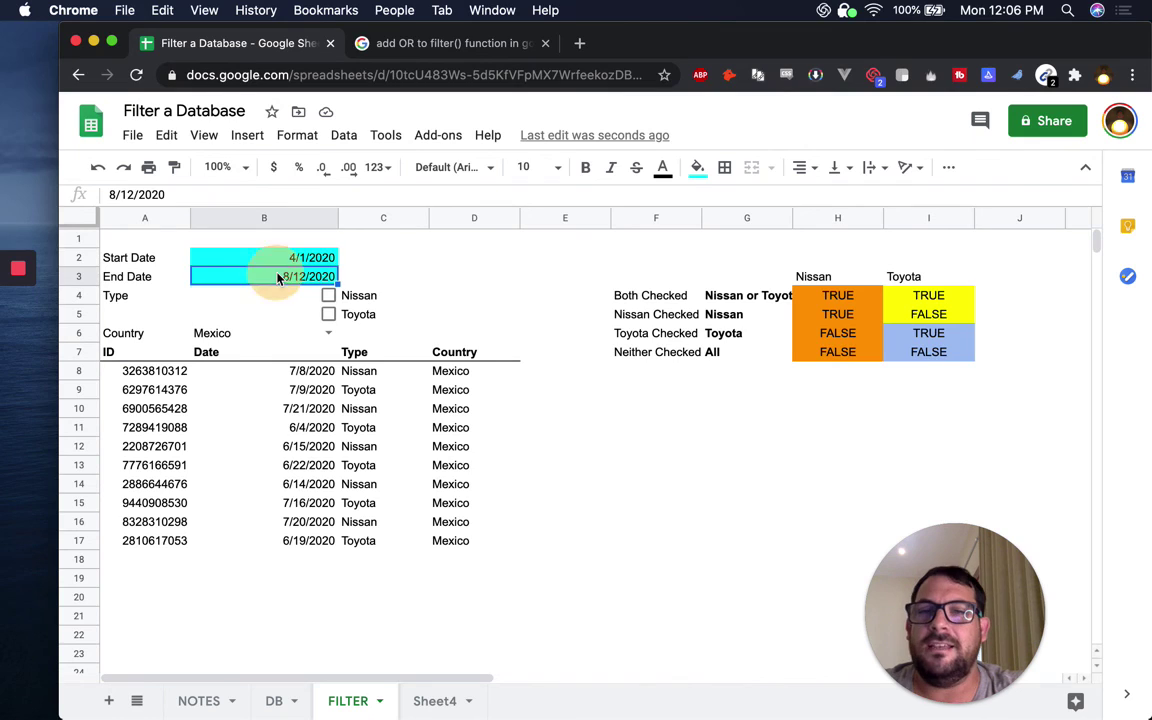
left_click(331, 296)
left_click(331, 313)
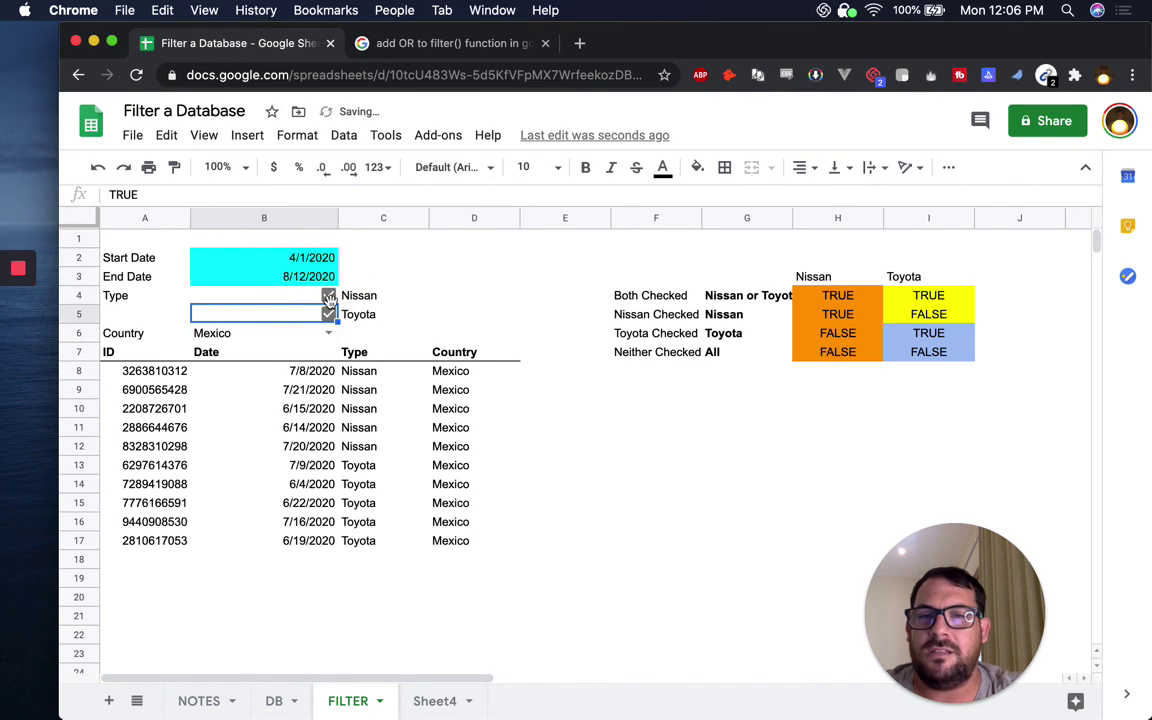
left_click(330, 314)
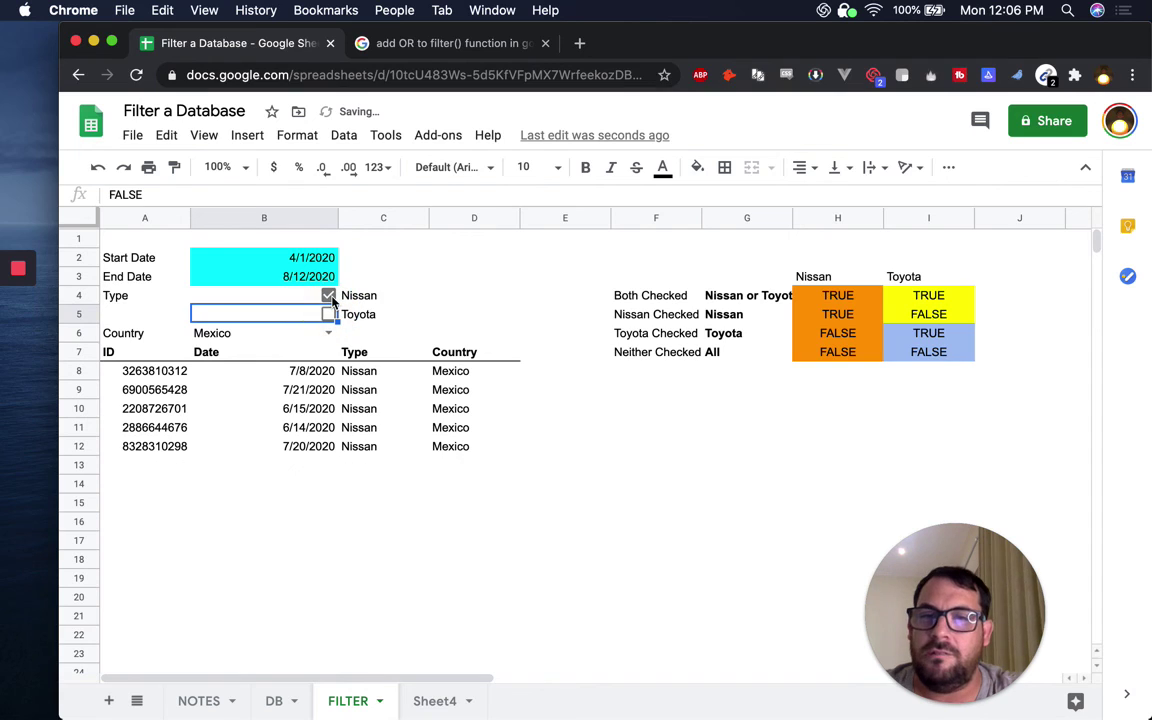
left_click(330, 314)
left_click(329, 296)
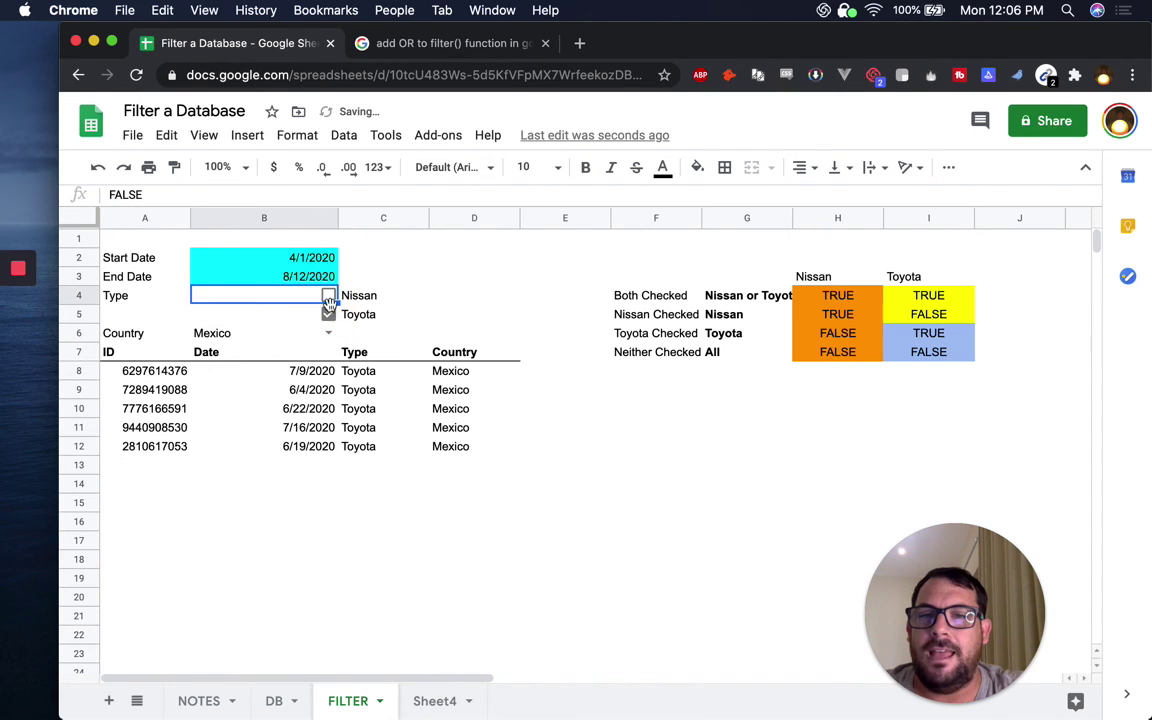
Set the Country criterion in B6 to USA and clear the Toyota checkbox.
left_click(211, 334)
left_click(327, 334)
left_click(335, 340)
left_click(328, 333)
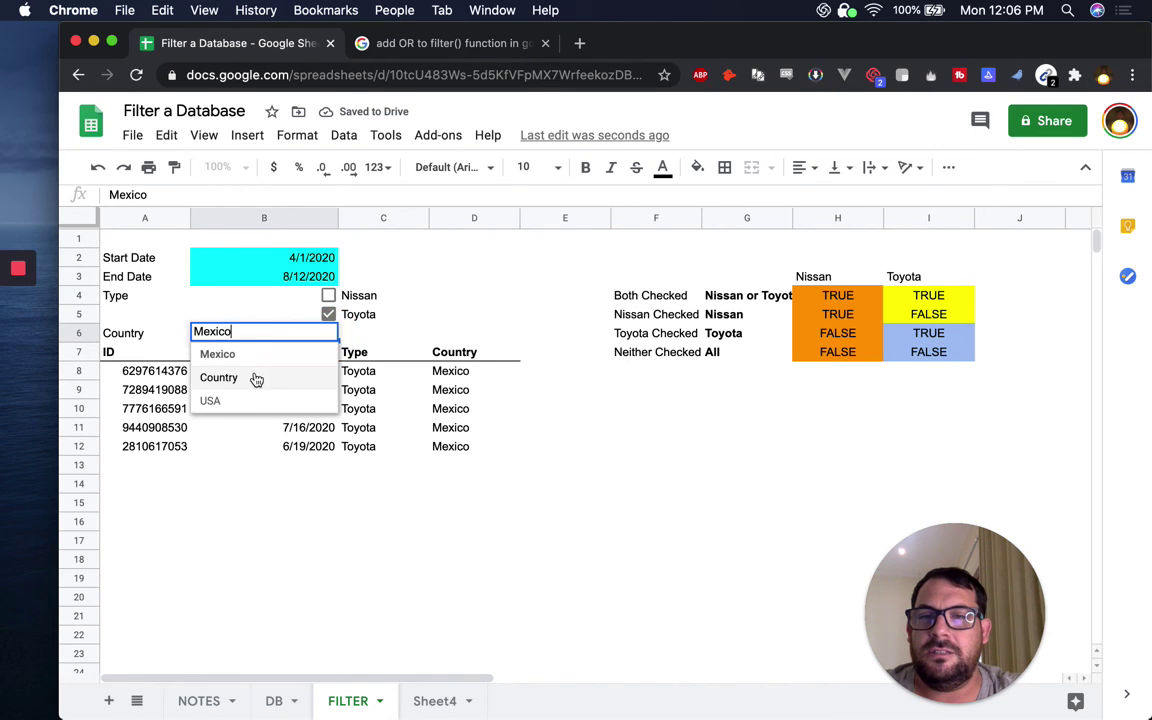
left_click(251, 401)
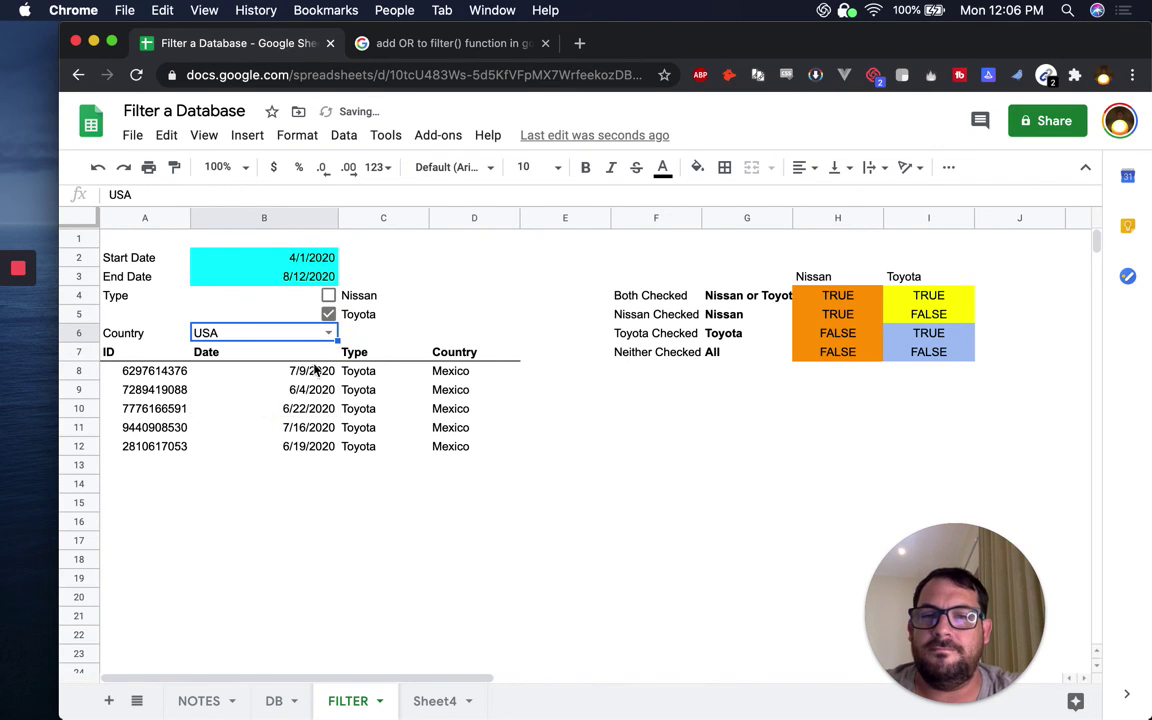
left_click(328, 315)
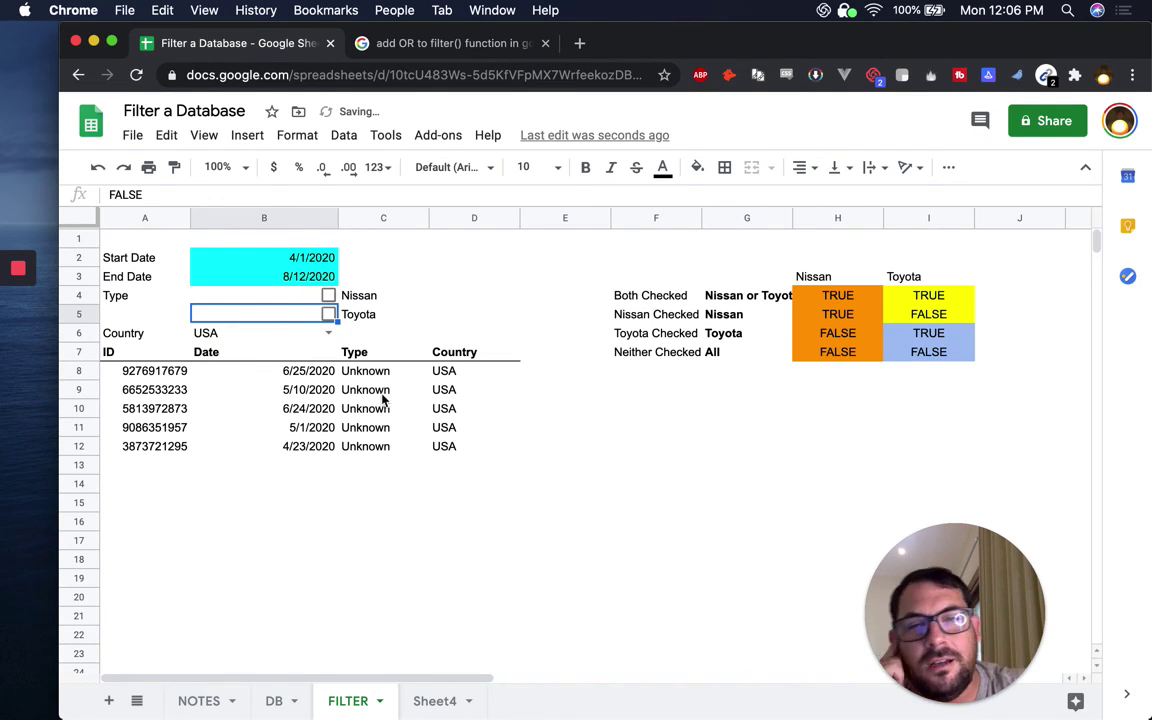
left_click(450, 372)
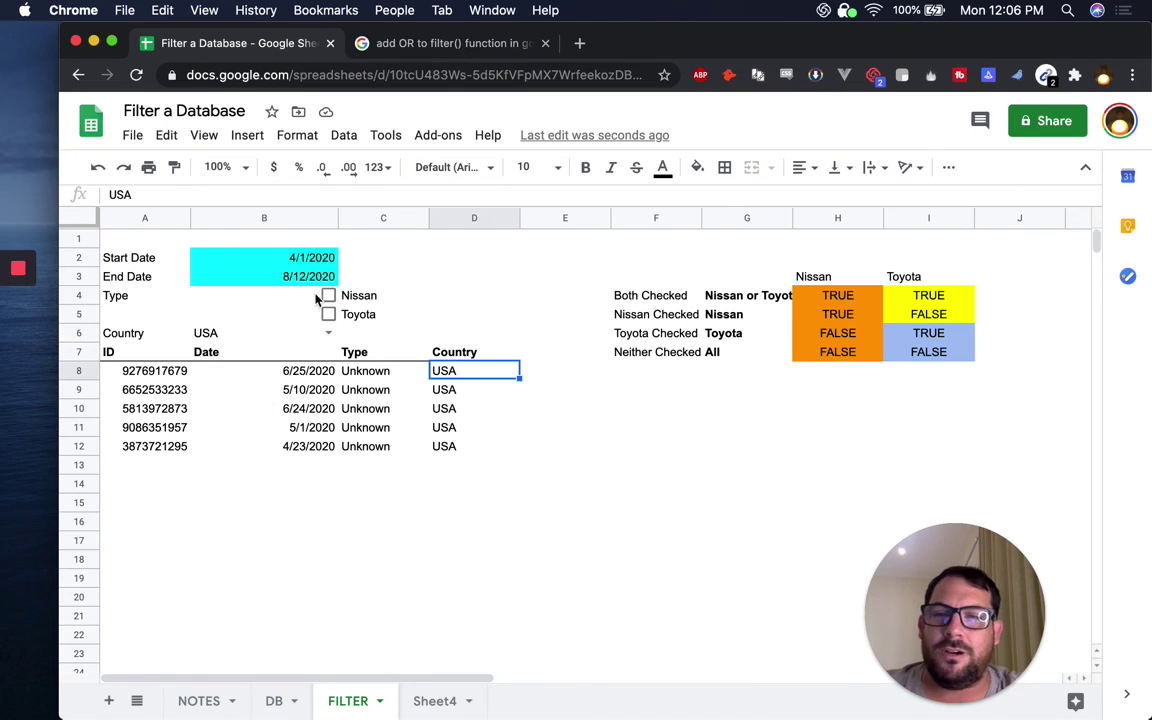
Review A8 with its date and country criteria, the nested IF layout on Sheet4 and the DB sheet, and return to FILTER.
left_click(216, 334)
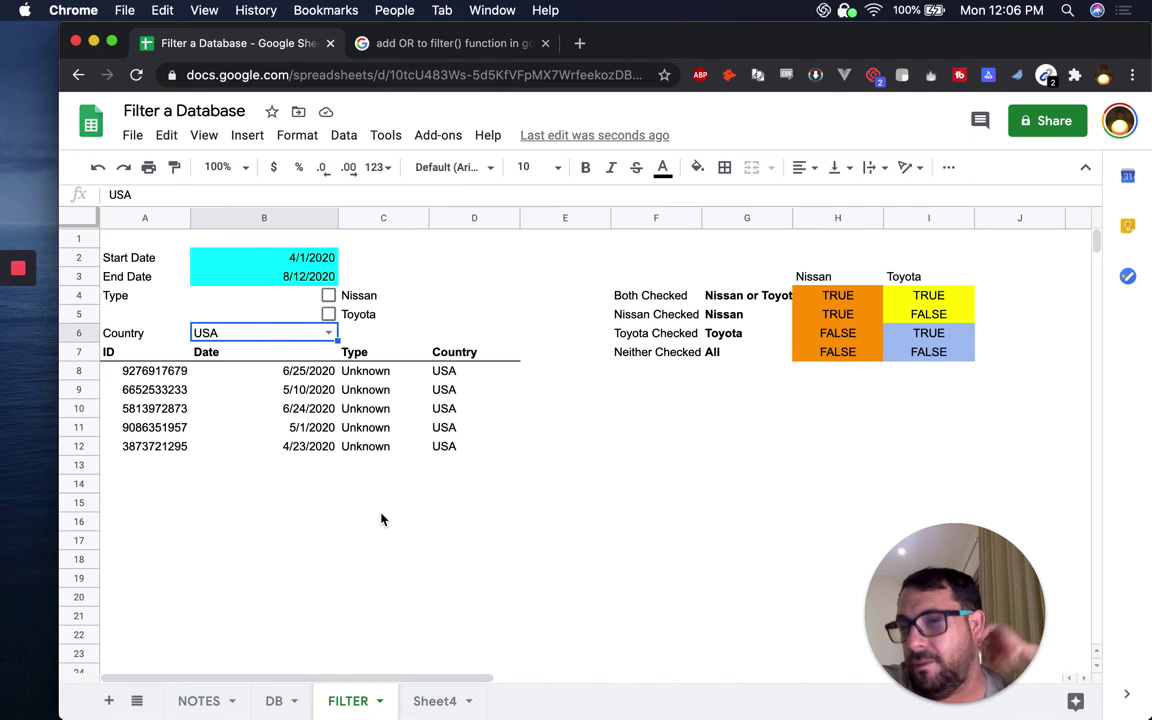
left_click(158, 374)
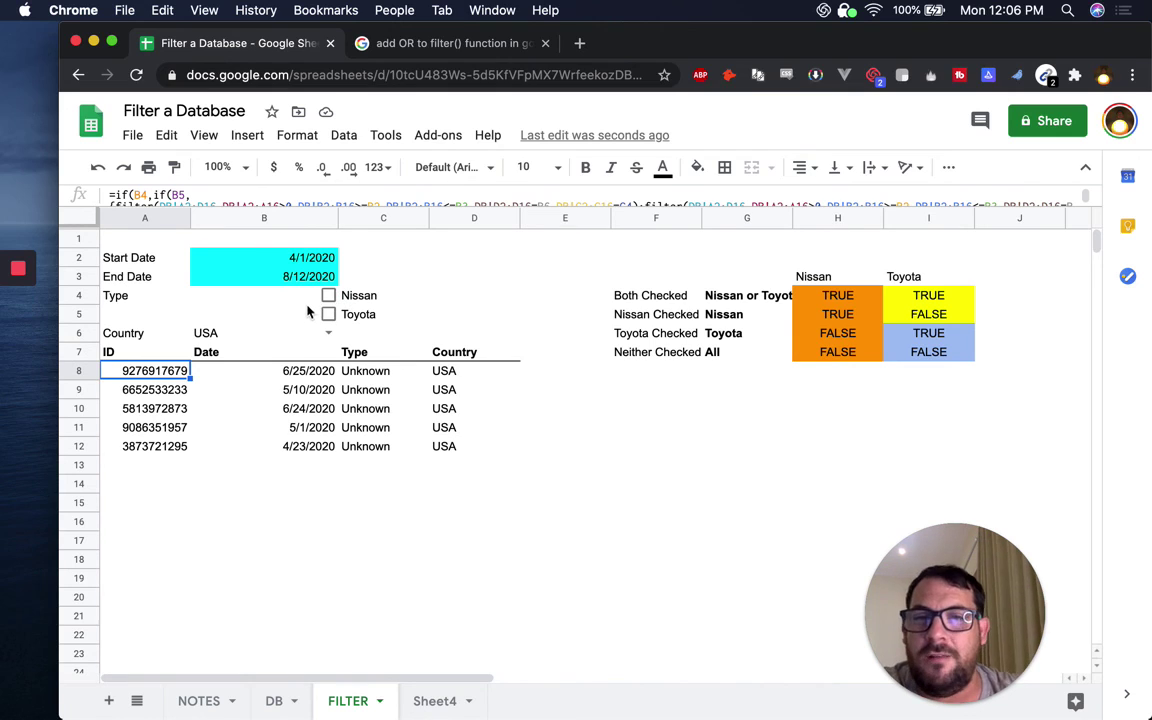
left_click(285, 255)
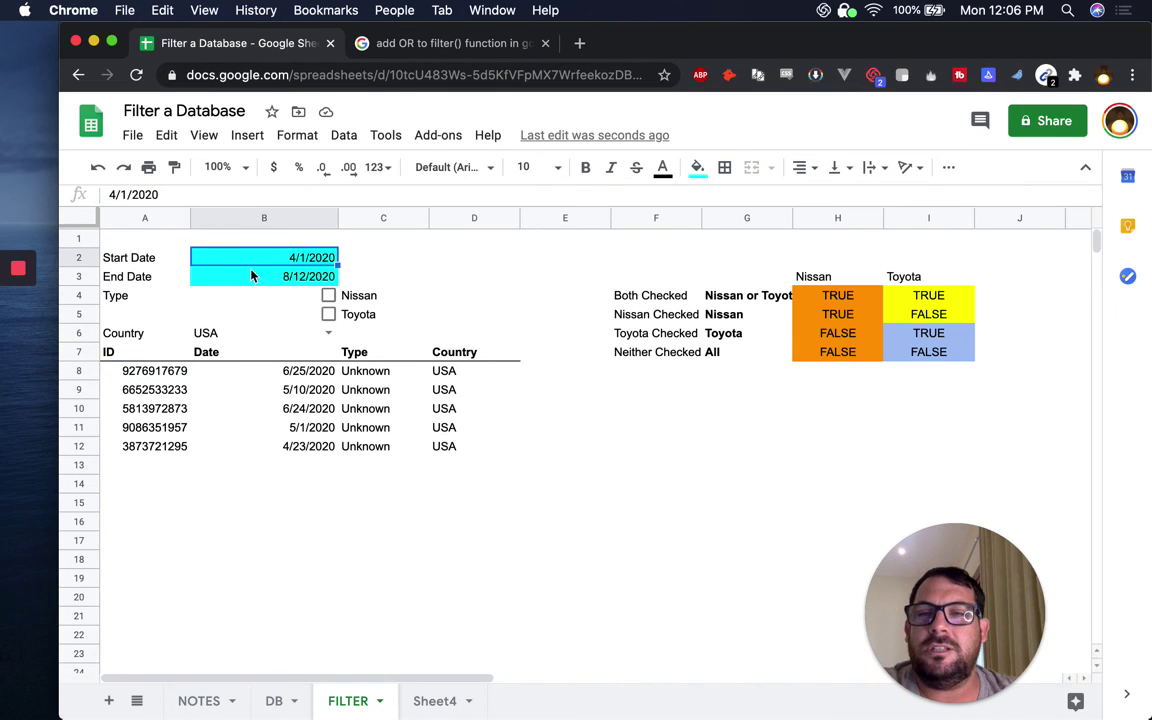
left_click(244, 272)
left_click(152, 374)
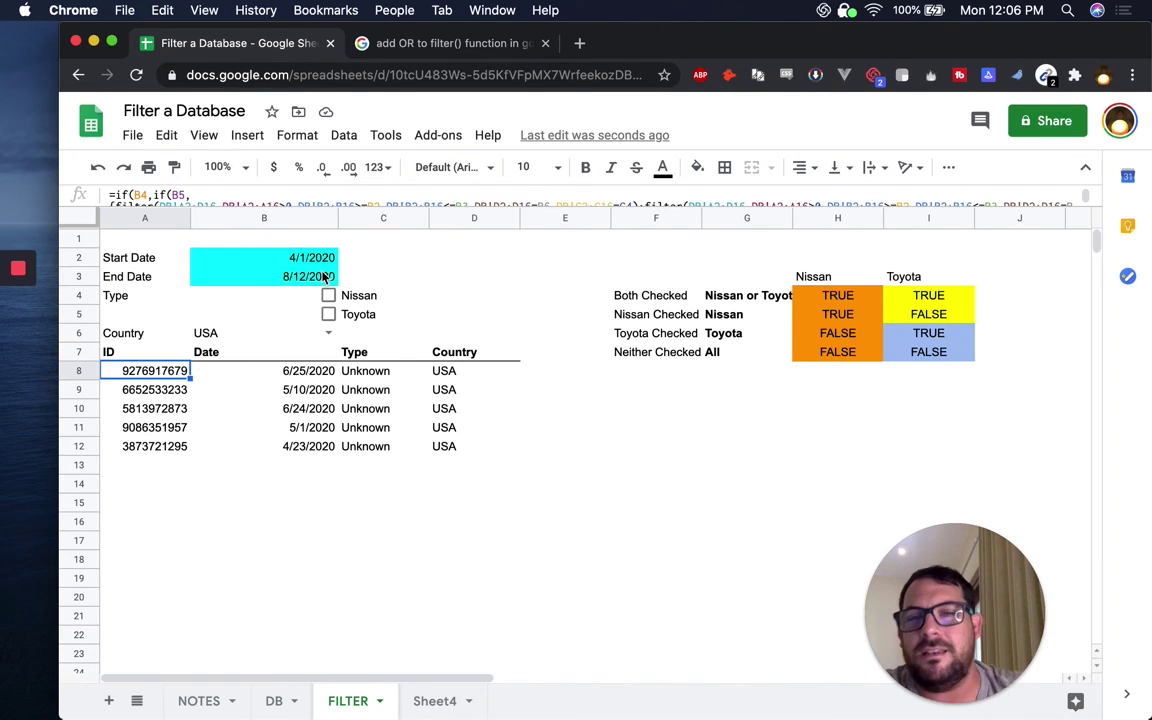
left_click(215, 333)
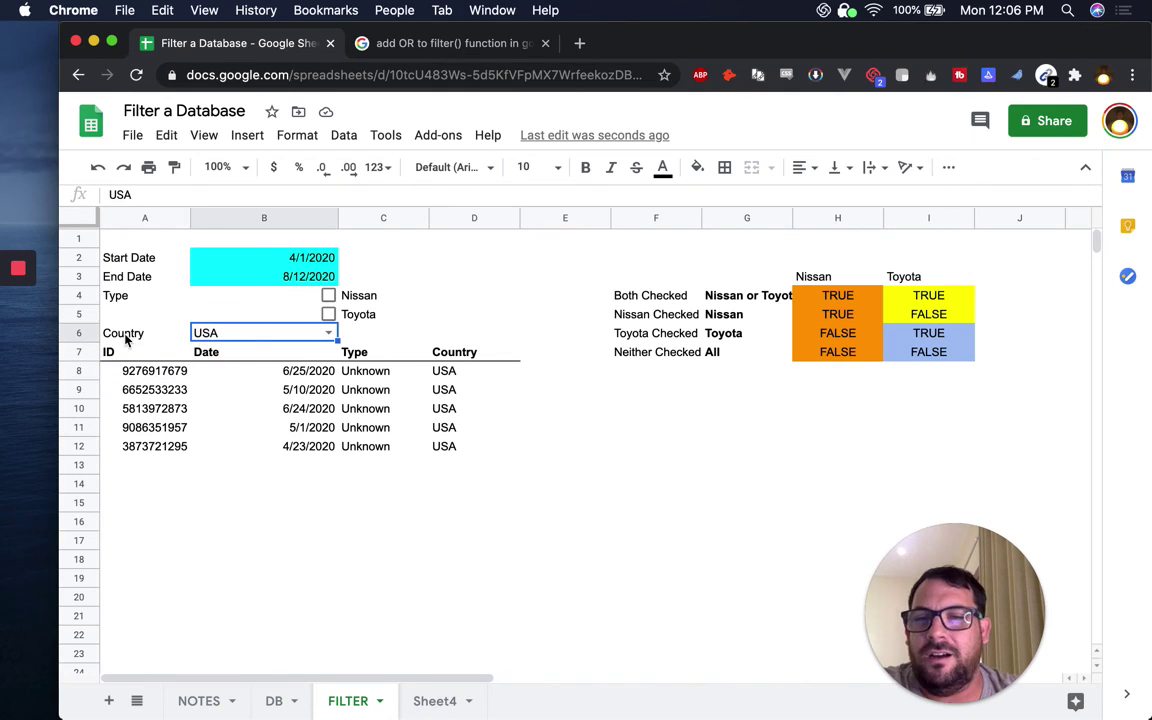
left_click(328, 333)
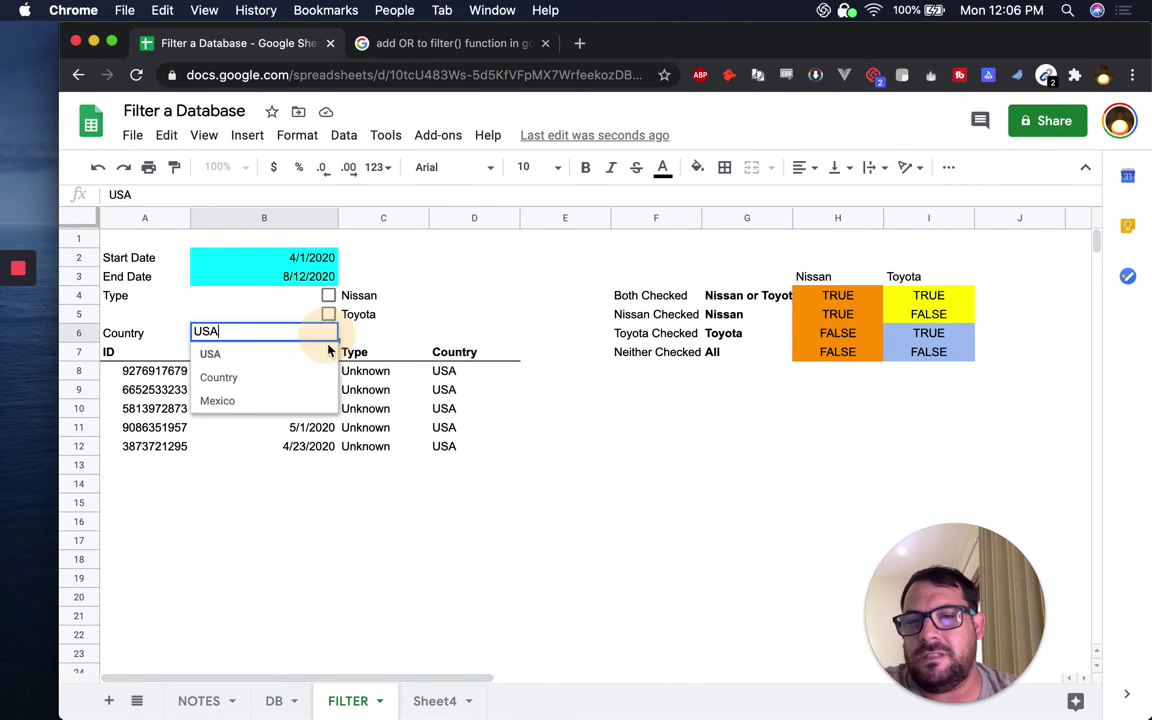
left_click(455, 697)
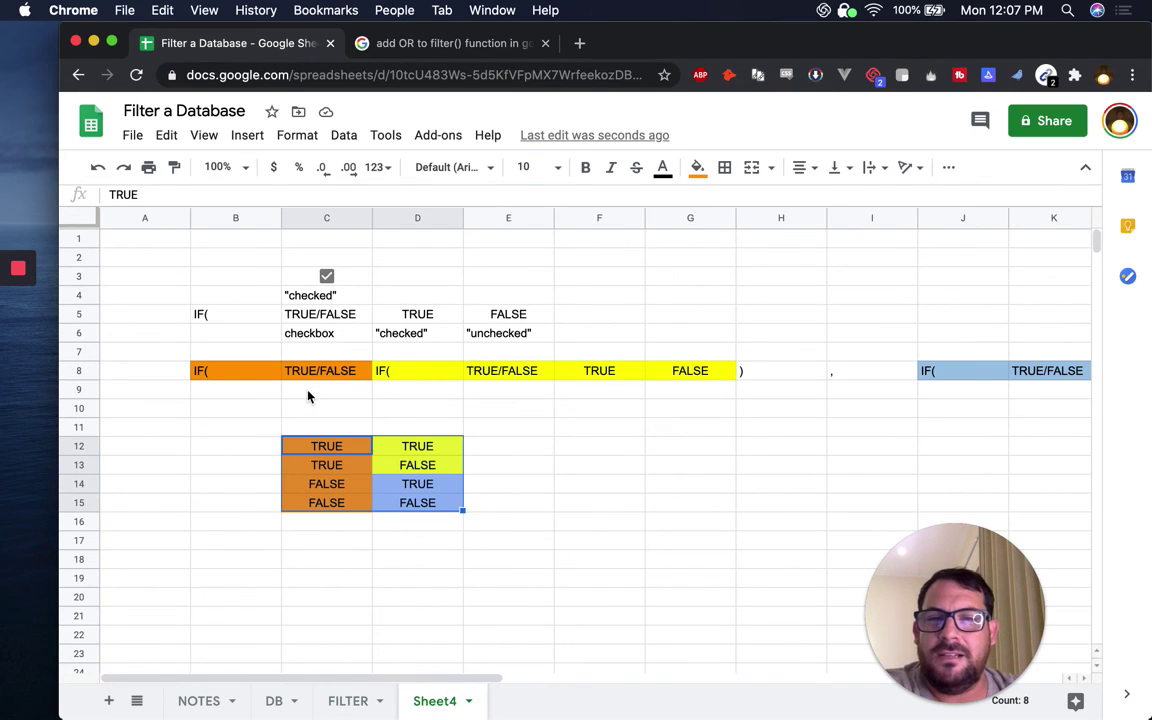
left_click(272, 428)
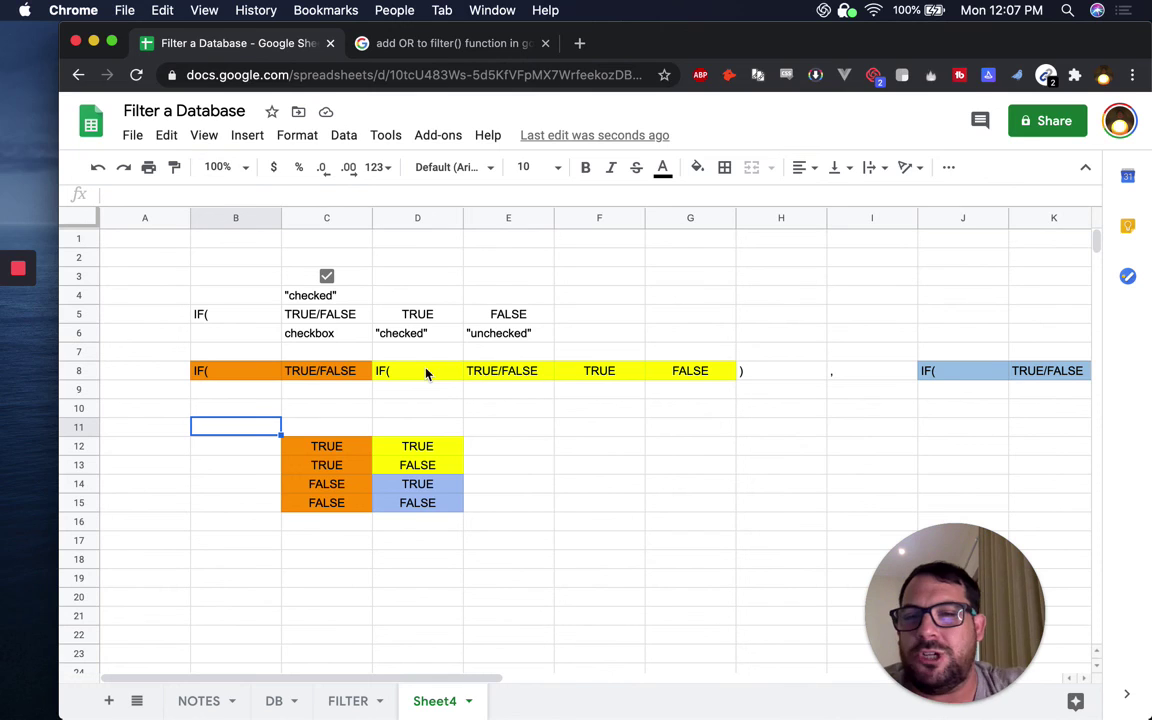
left_click(318, 704)
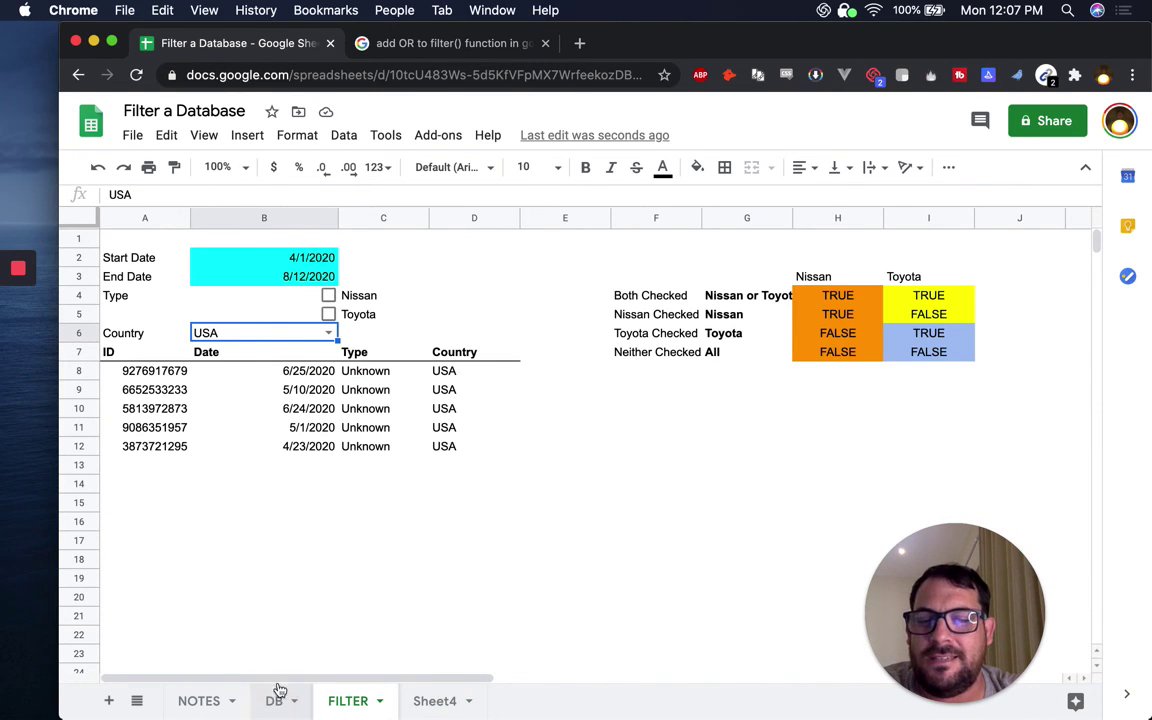
left_click(276, 701)
left_click(340, 706)
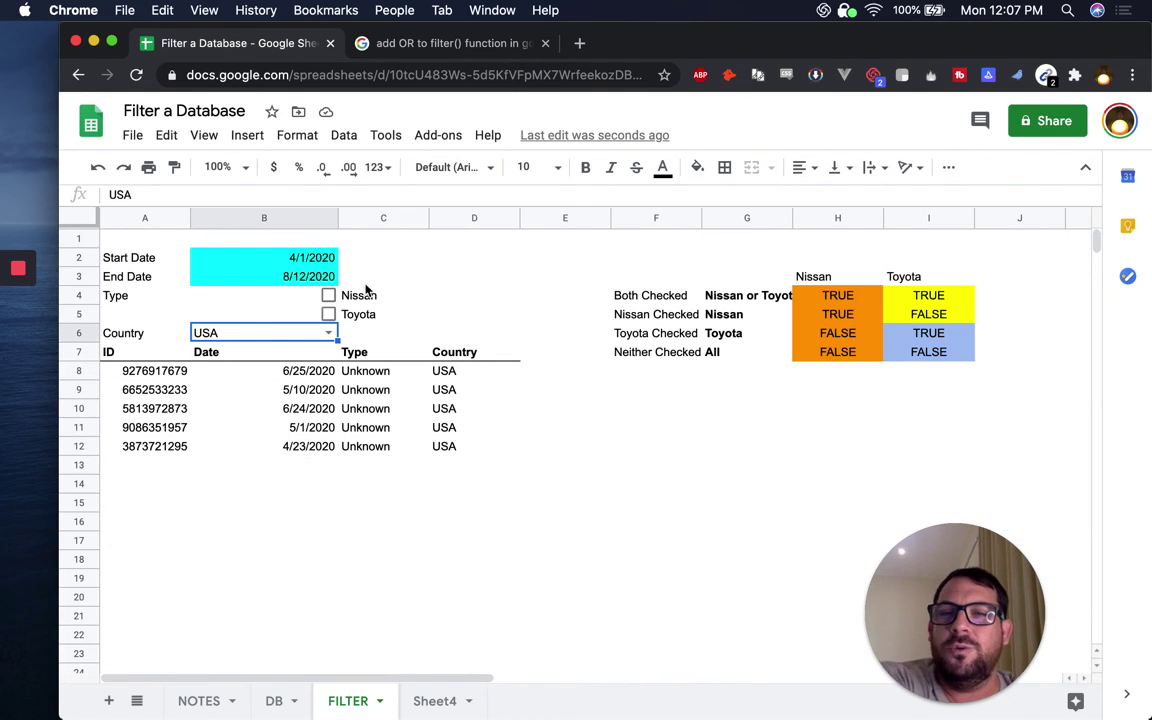
mouse_move(12, 282)
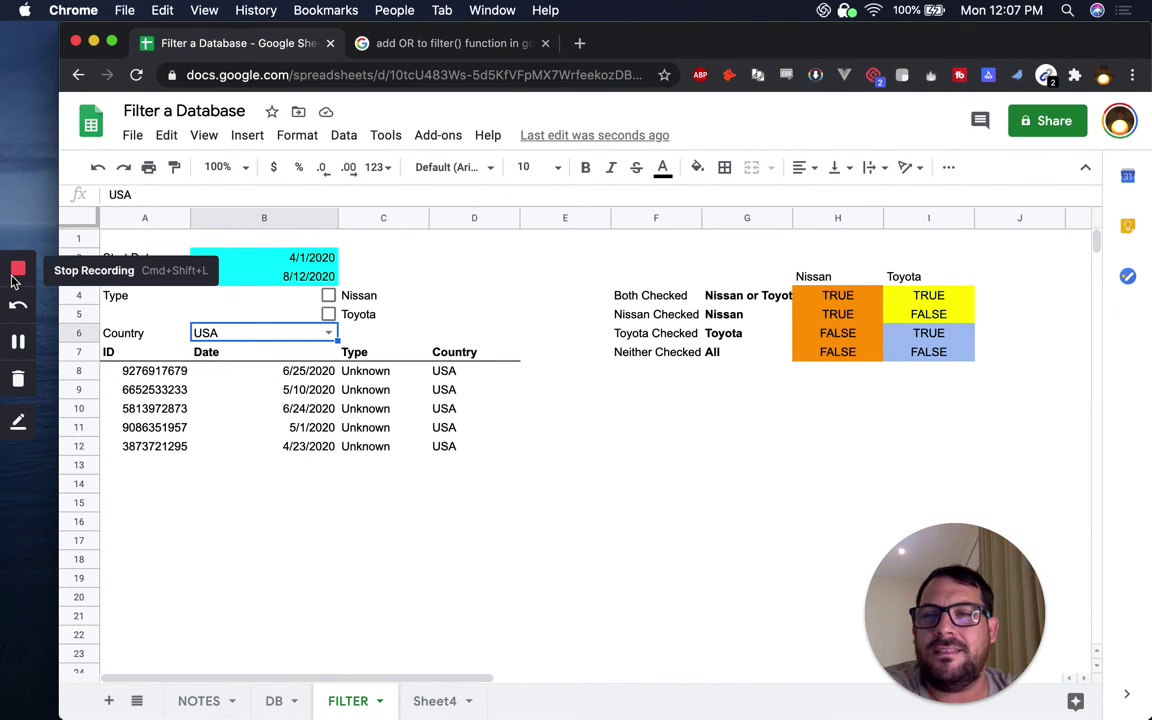